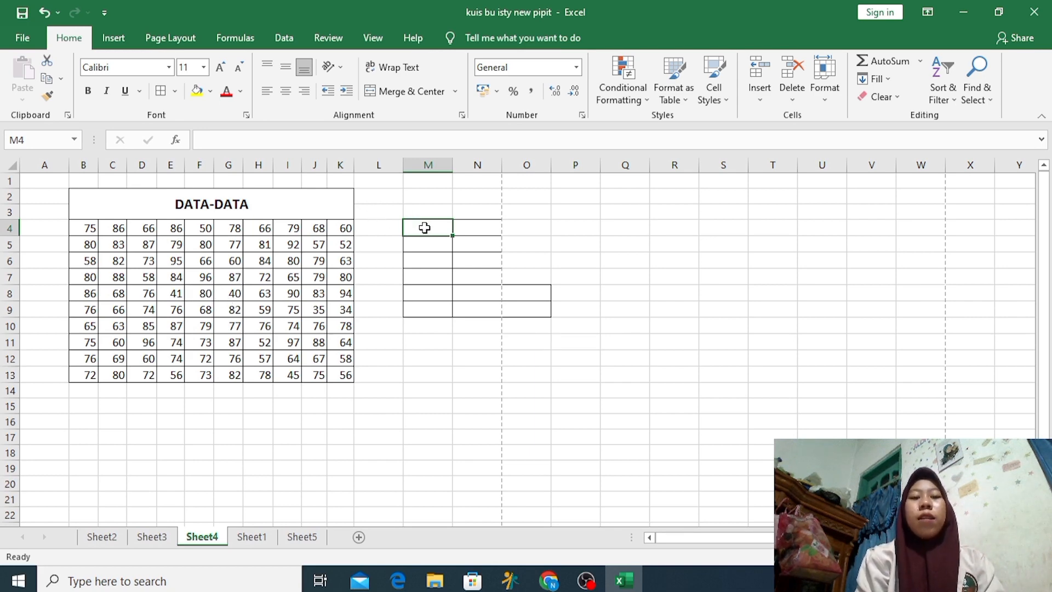
Label cell M4 "N" and count the data entries in N4 with COUNTA over B4:K13
{"action": "type", "text": "N"}
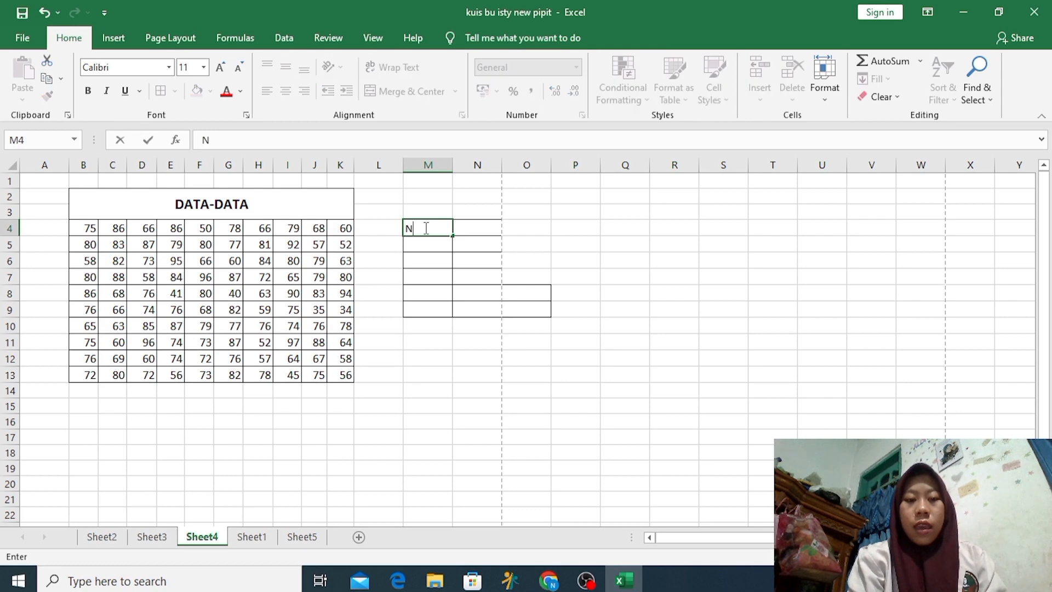
{"action": "key", "text": "Tab"}
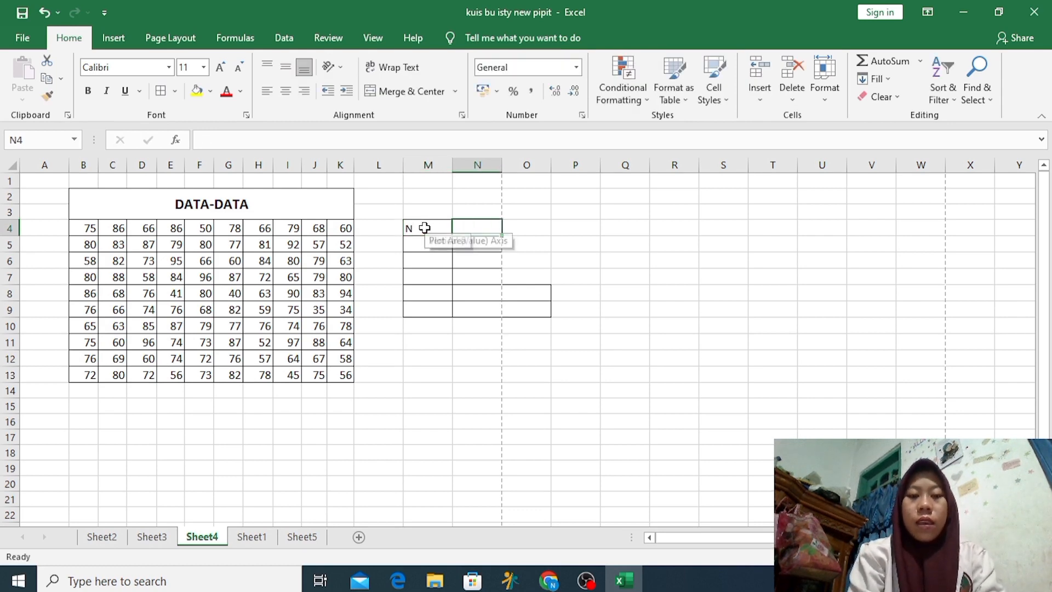
{"action": "type", "text": "="}
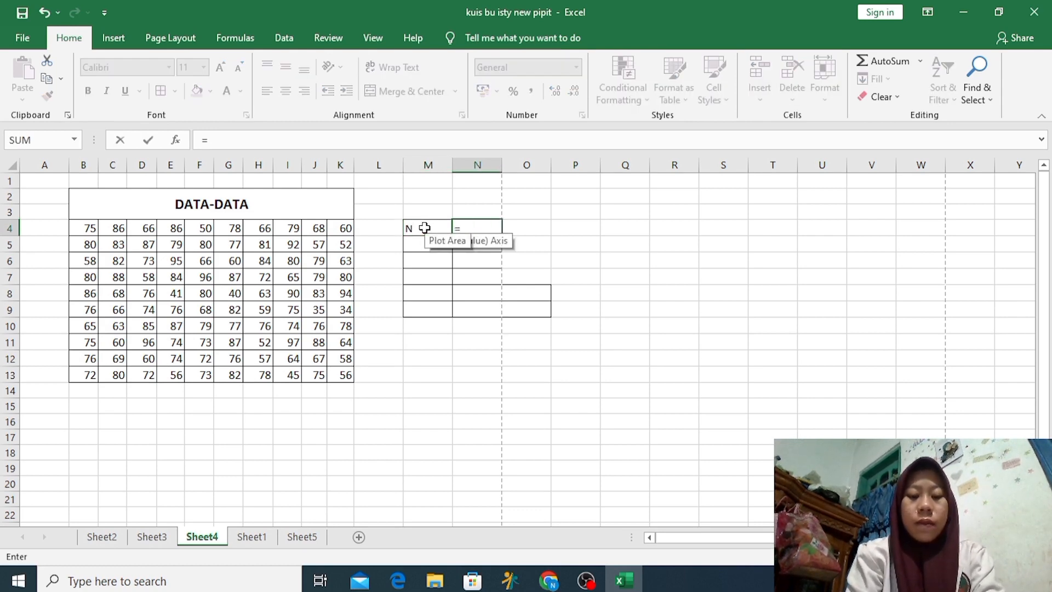
{"action": "type", "text": "COU"}
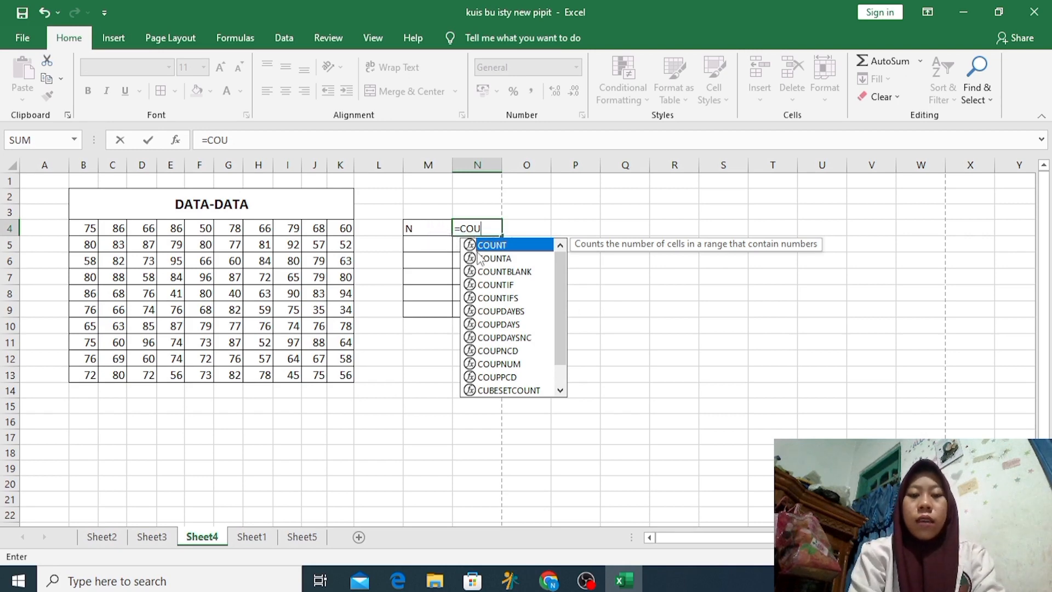
{"action": "double_click", "coordinate": [482, 258]}
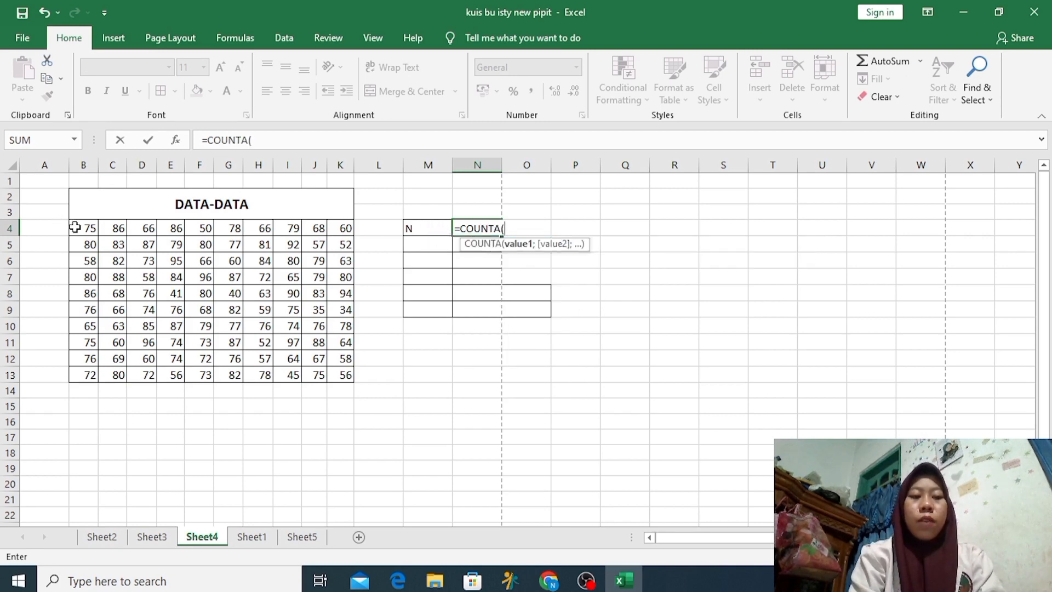
{"action": "left_click_drag", "start_coordinate": [75, 228], "coordinate": [330, 372]}
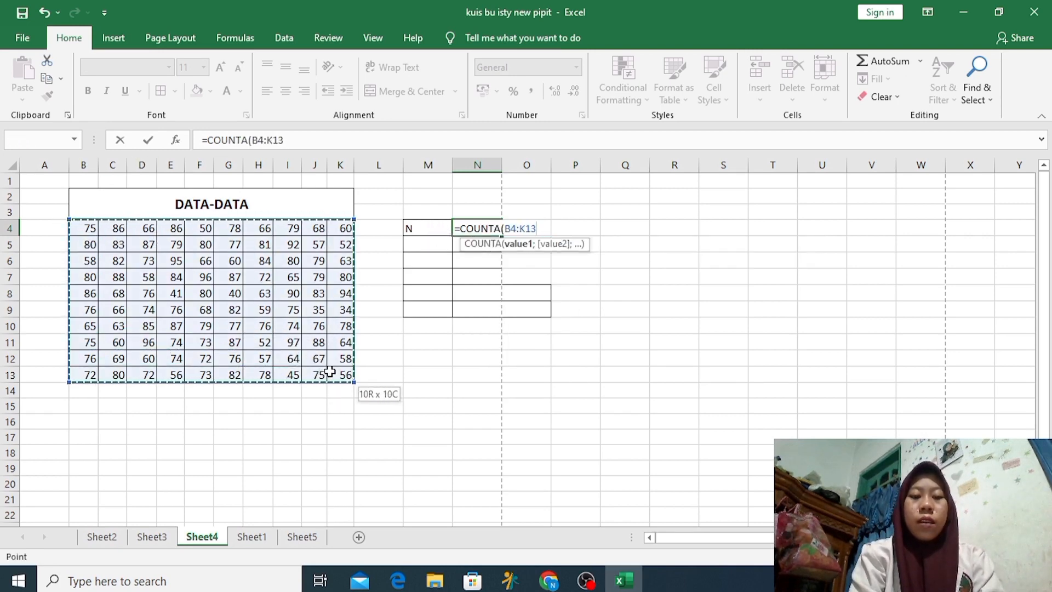
{"action": "key", "text": "Return"}
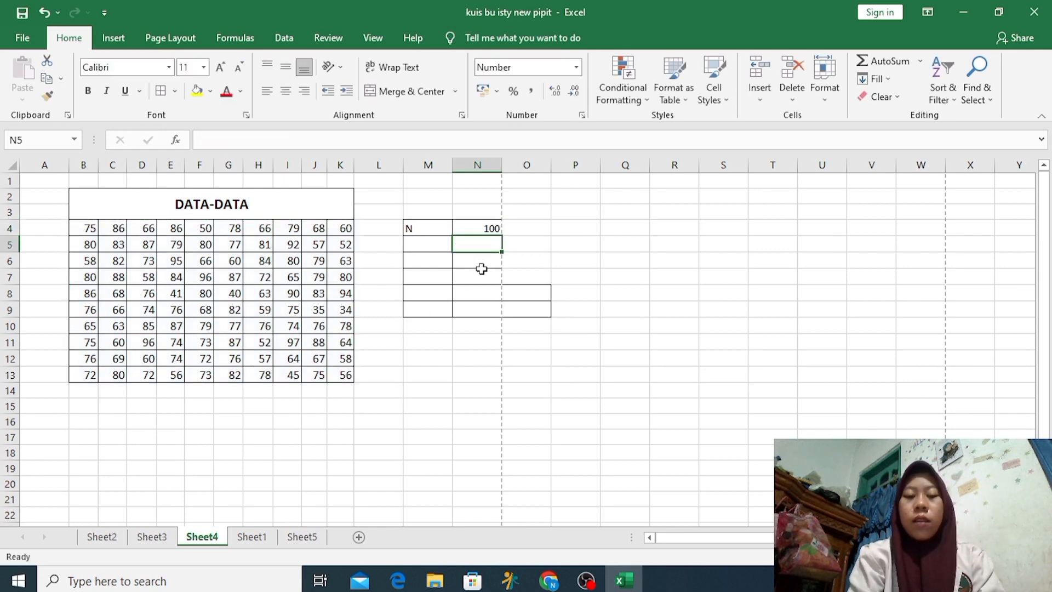
Label cell M5 "Max" and calculate the maximum of B4:K13 in N5 with the MAX function
{"action": "left_click", "coordinate": [438, 245]}
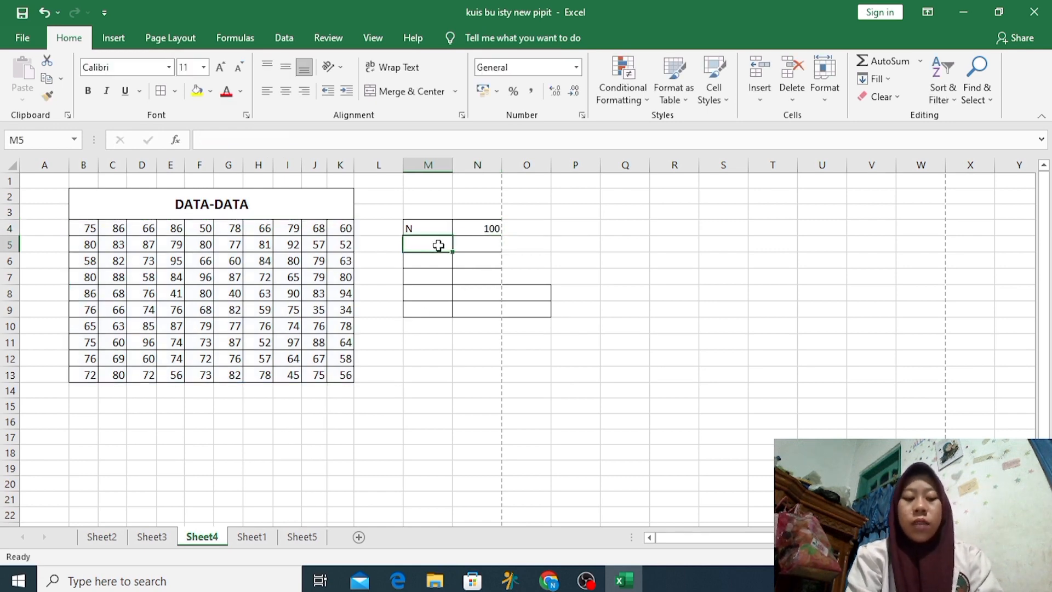
{"action": "type", "text": "M"}
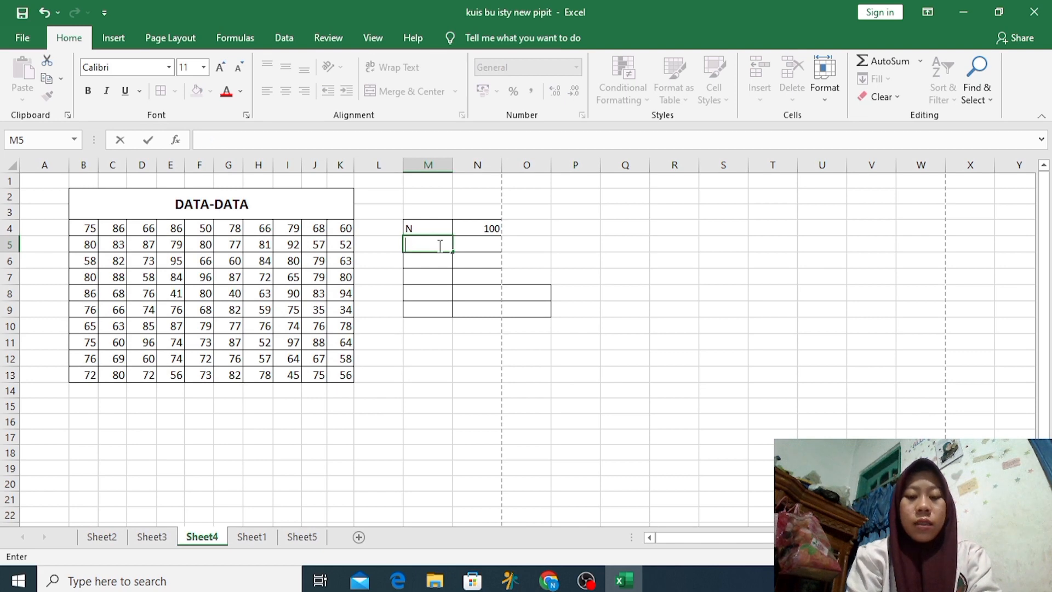
{"action": "type", "text": "ax"}
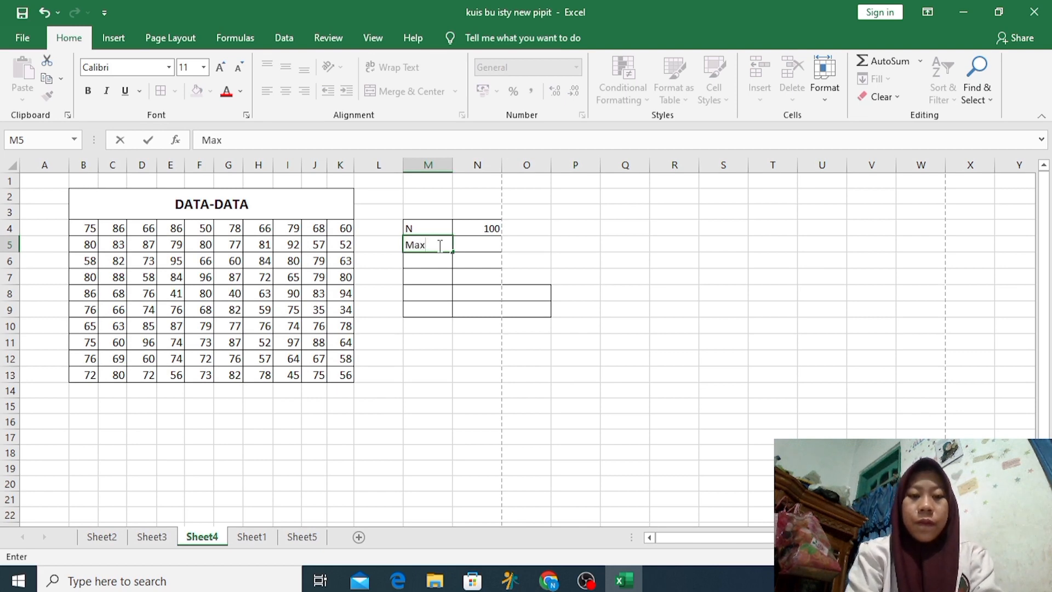
{"action": "key", "text": "Tab"}
{"action": "type", "text": "="}
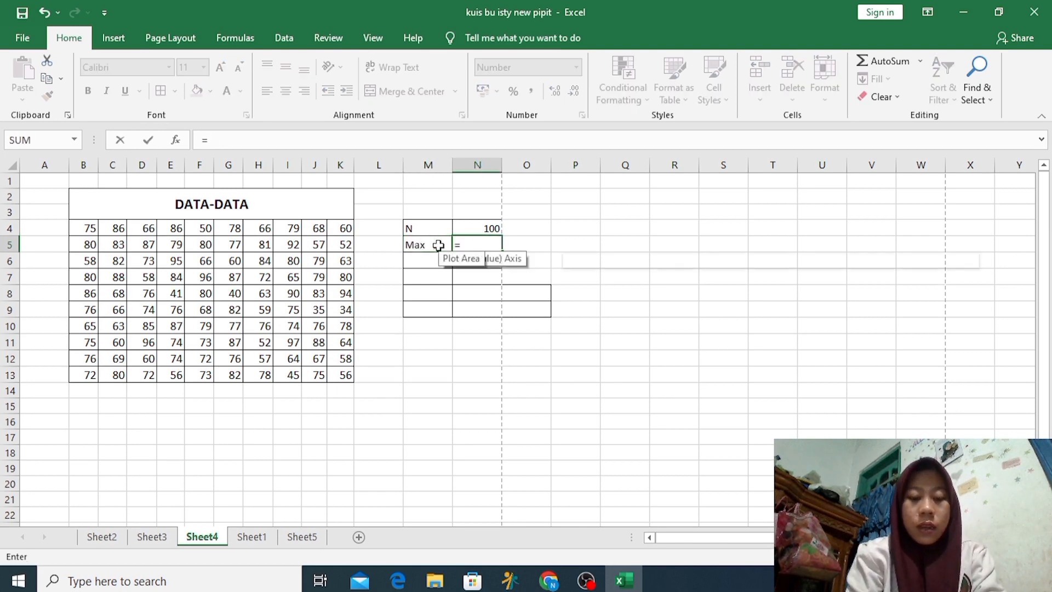
{"action": "type", "text": "max"}
{"action": "double_click", "coordinate": [499, 261]}
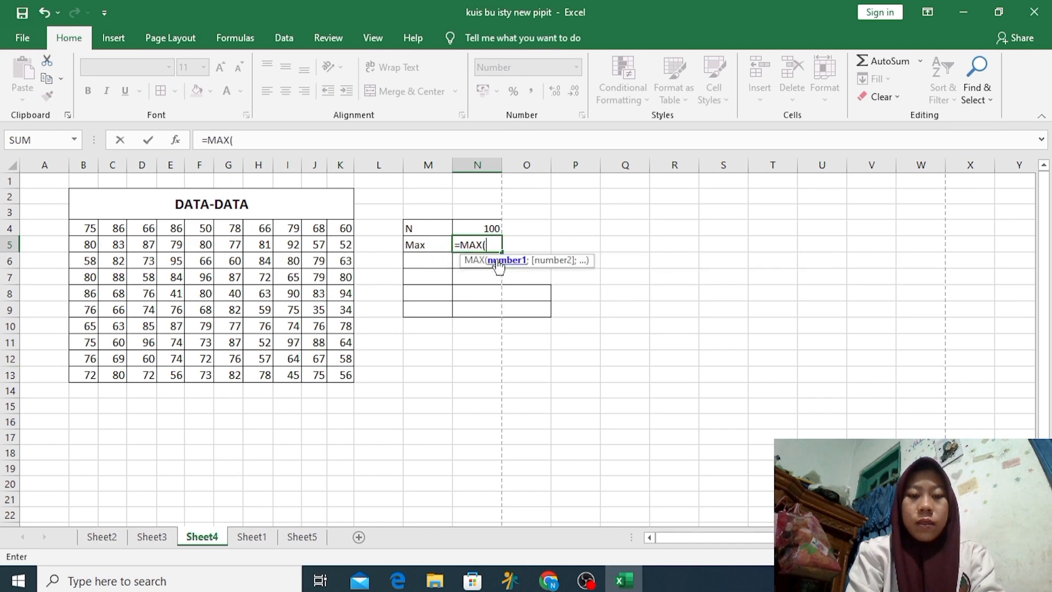
{"action": "left_click", "coordinate": [93, 227]}
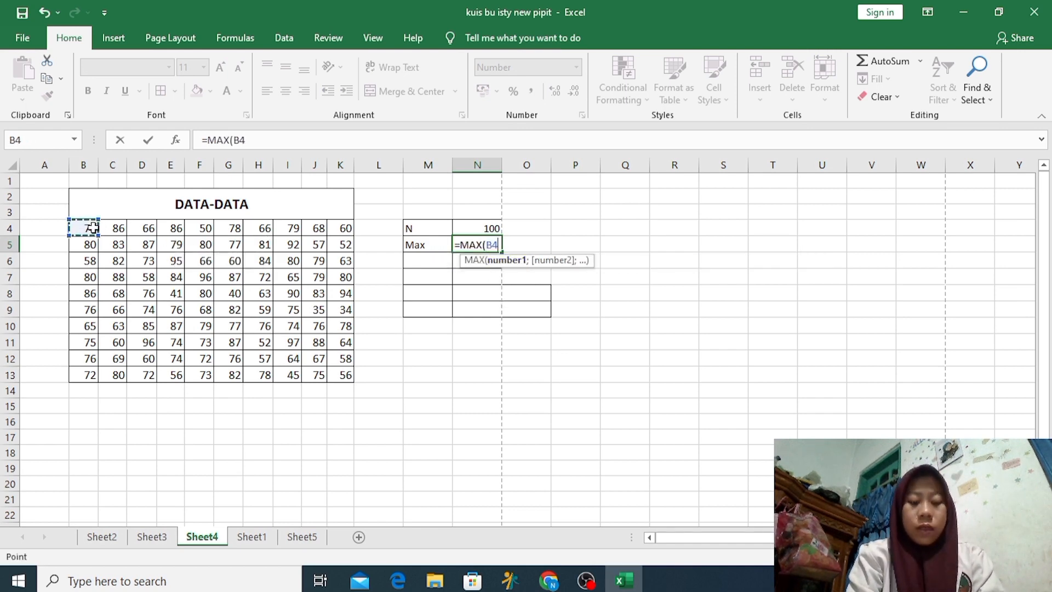
{"action": "left_click_drag", "start_coordinate": [94, 227], "coordinate": [342, 370]}
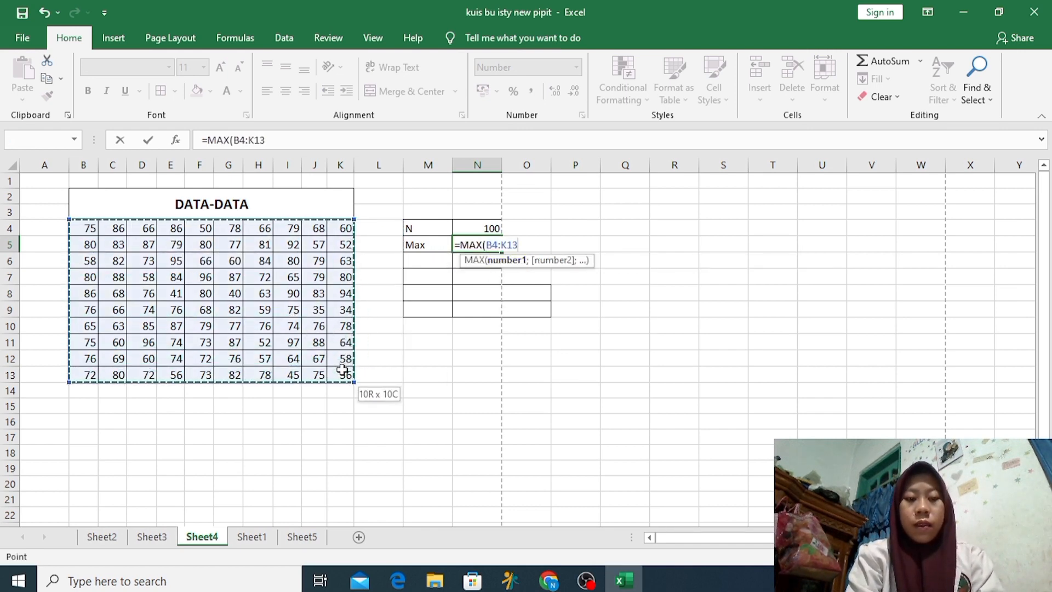
{"action": "key", "text": "Return"}
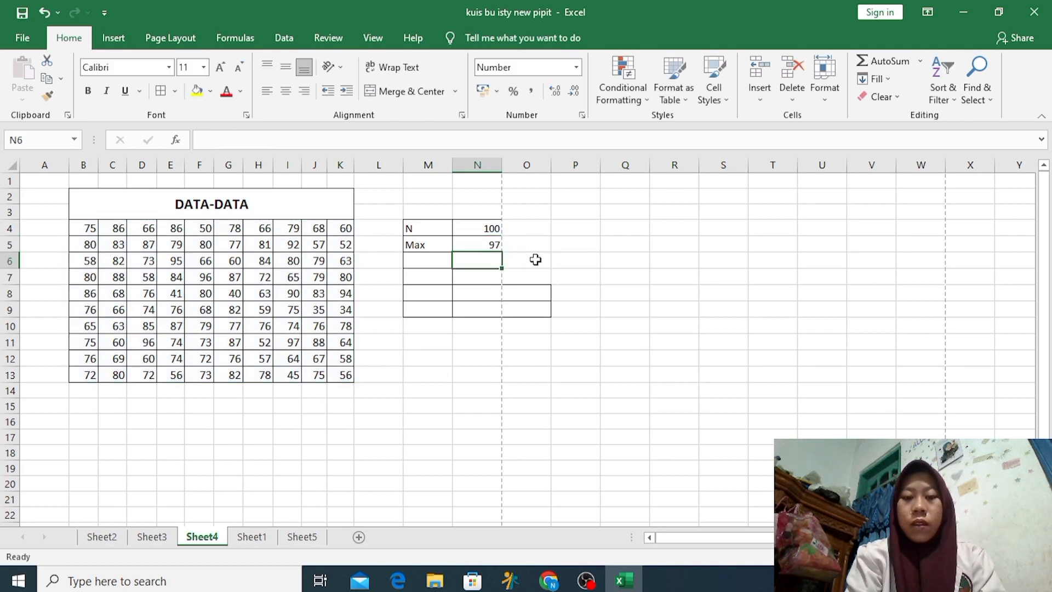
Label cell M6 "Min" and calculate the minimum of B4:K13 in N6 with the MIN function
{"action": "left_click", "coordinate": [446, 261]}
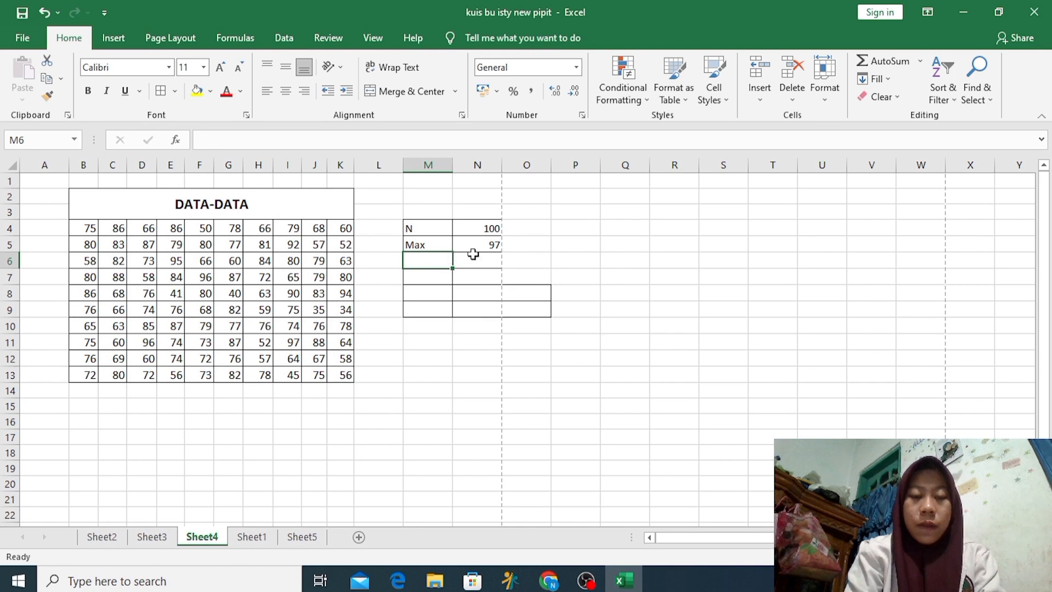
{"action": "left_click", "coordinate": [475, 257]}
{"action": "left_click", "coordinate": [448, 259]}
{"action": "type", "text": "M"}
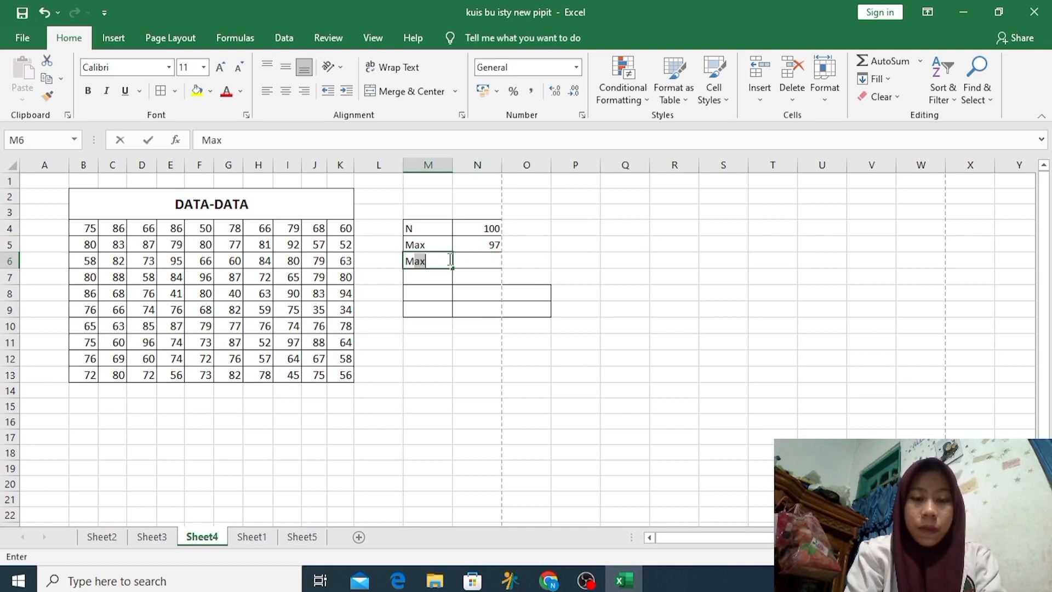
{"action": "type", "text": "in"}
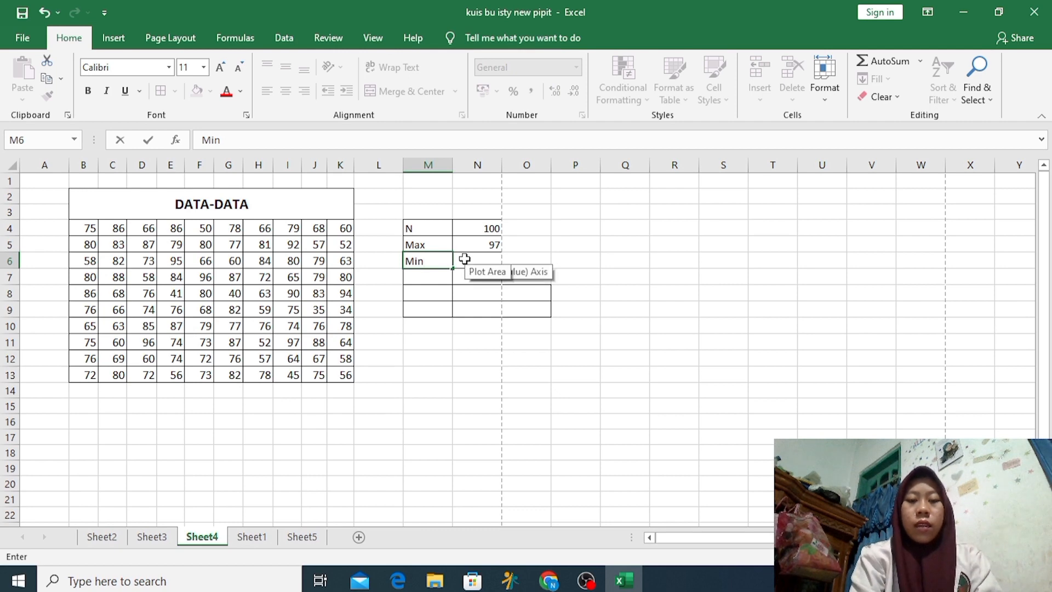
{"action": "key", "text": "Return"}
{"action": "left_click", "coordinate": [491, 258]}
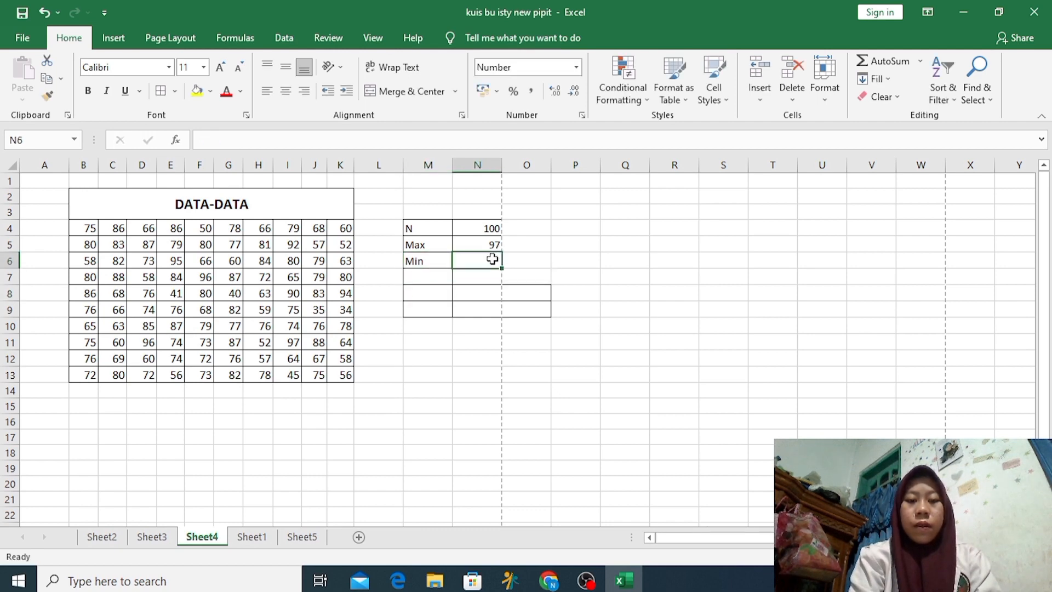
{"action": "type", "text": "=min"}
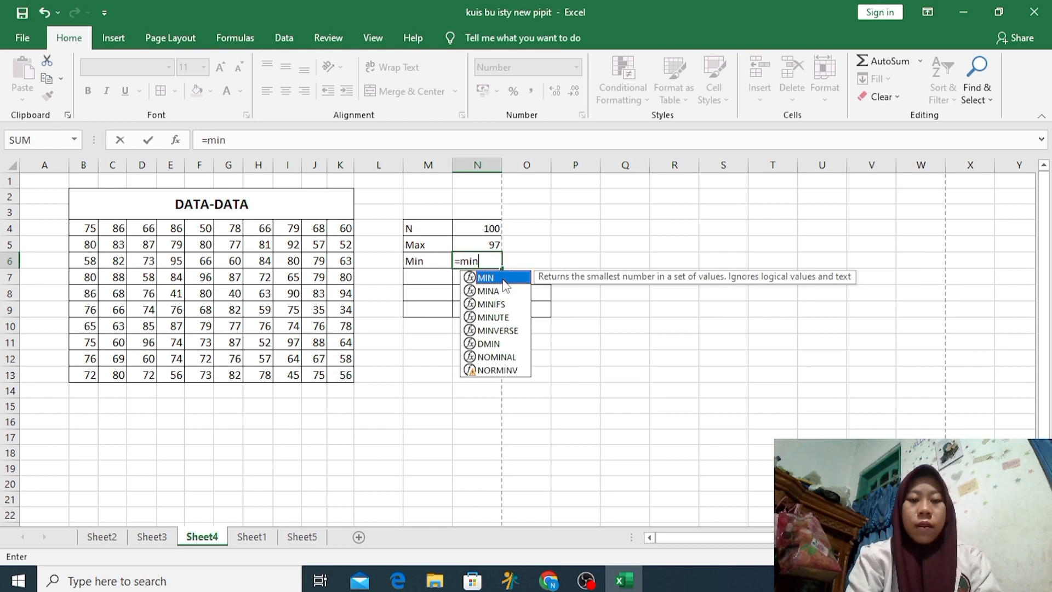
{"action": "double_click", "coordinate": [496, 277]}
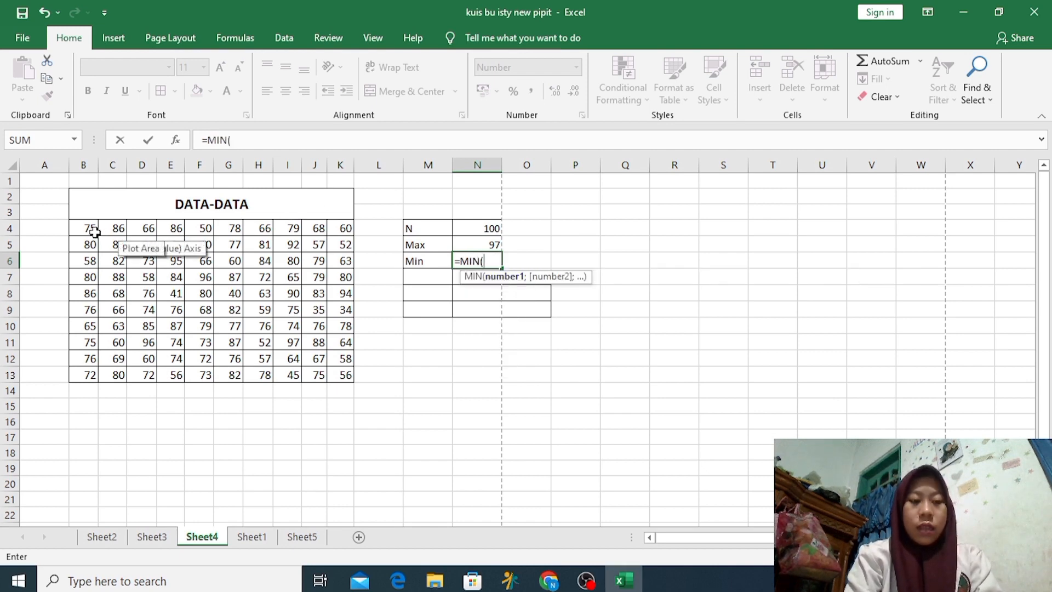
{"action": "left_click_drag", "start_coordinate": [94, 232], "coordinate": [340, 367]}
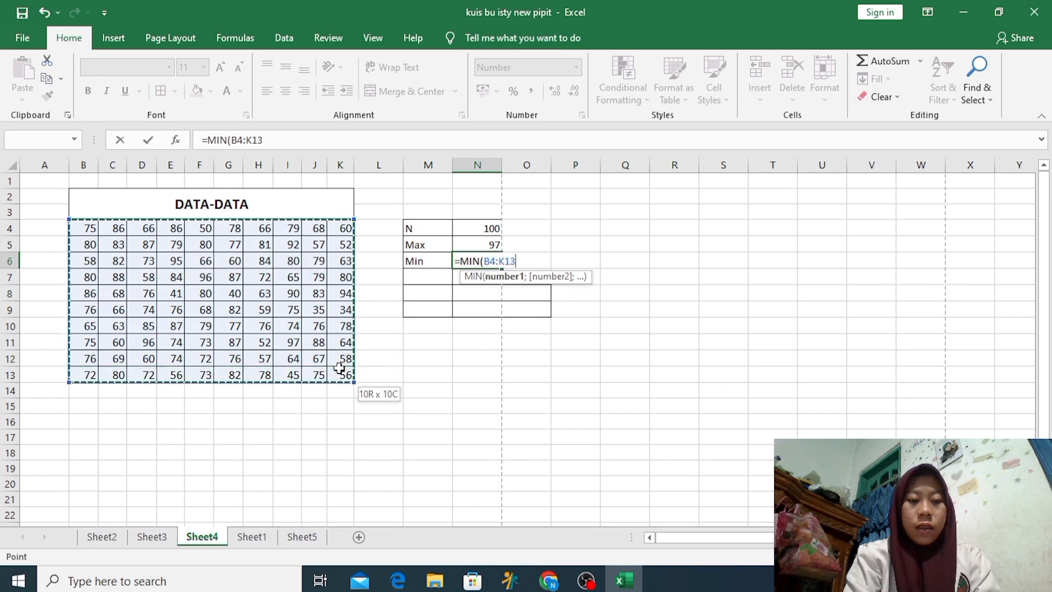
{"action": "key", "text": "Return"}
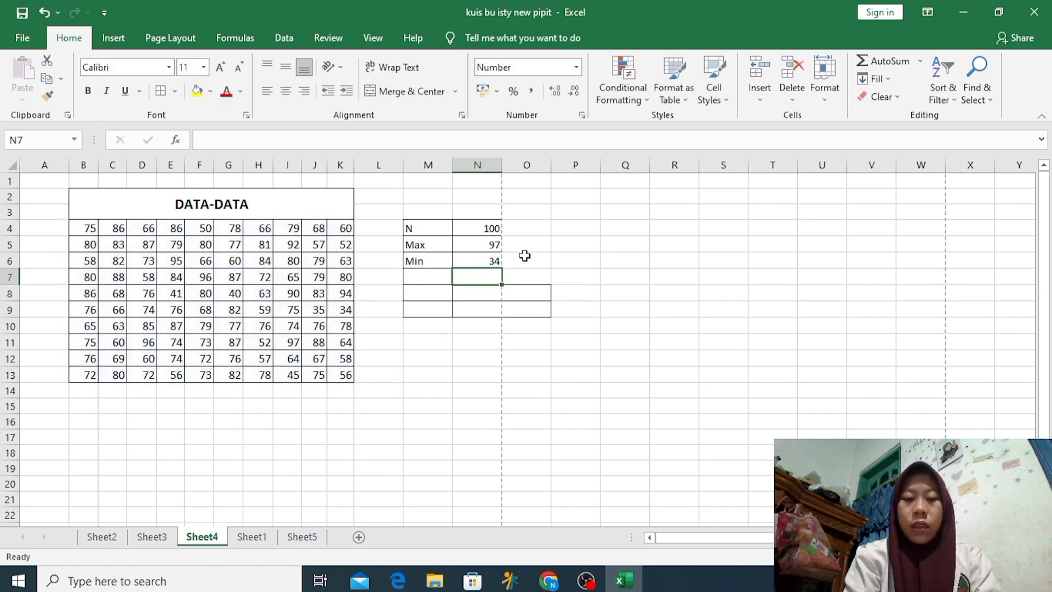
Label cell M7 "R" and calculate the range in N7 with the formula =N5-N6
{"action": "left_click", "coordinate": [417, 278]}
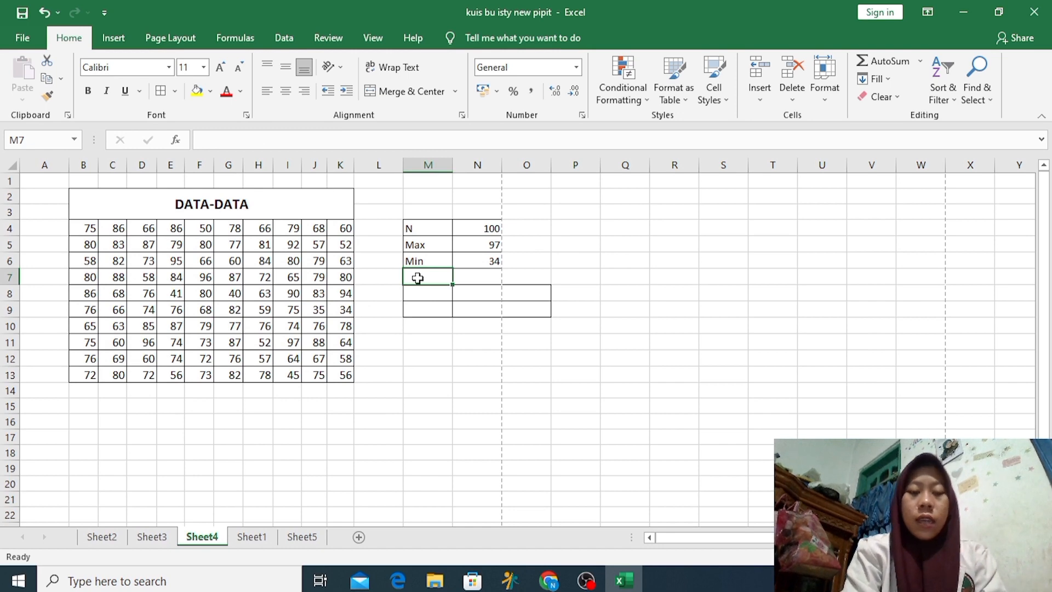
{"action": "type", "text": "R"}
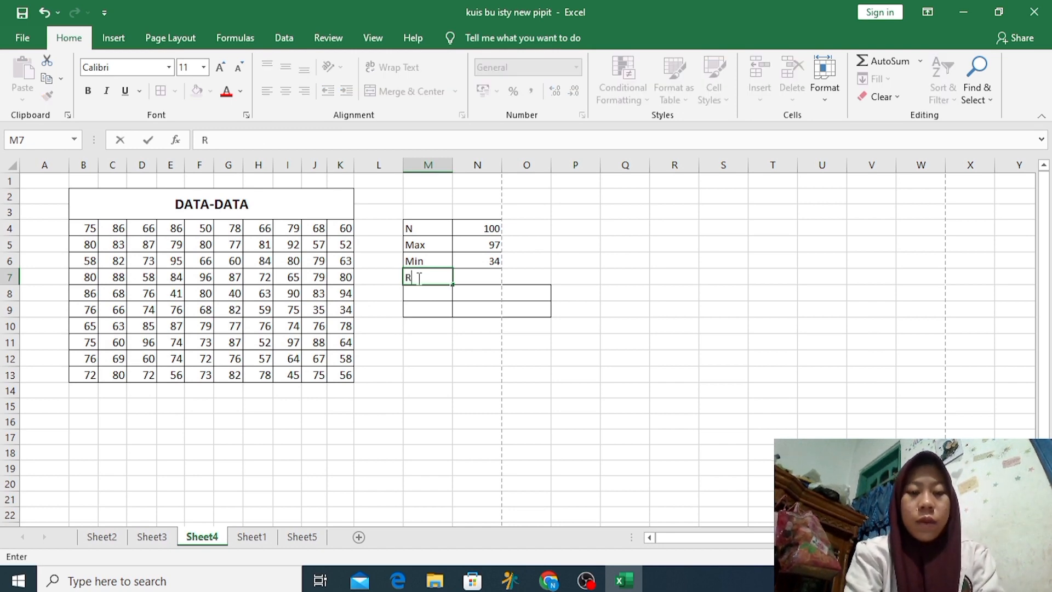
{"action": "left_click", "coordinate": [485, 280]}
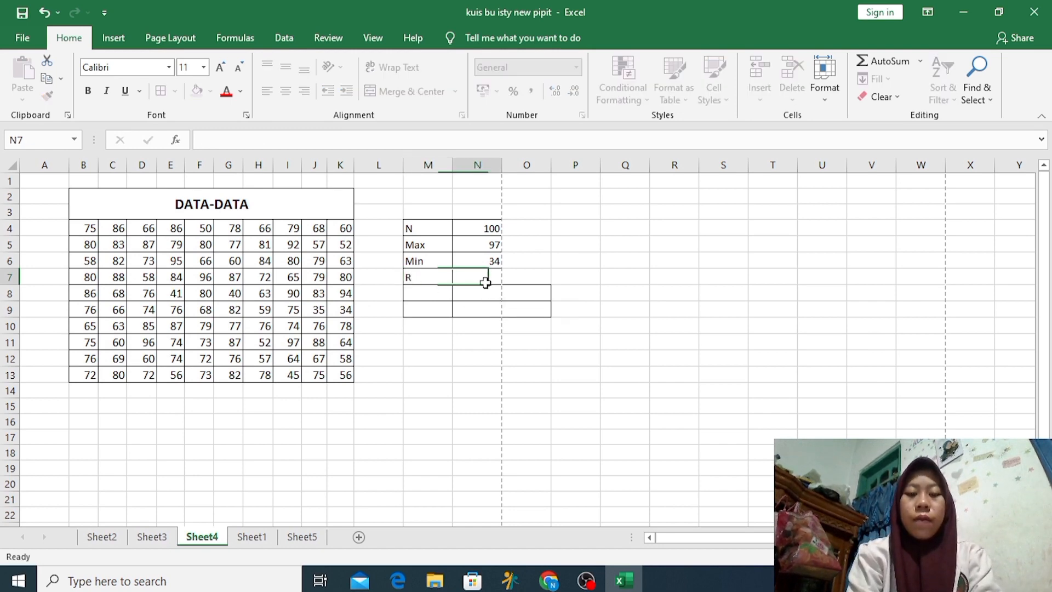
{"action": "type", "text": "="}
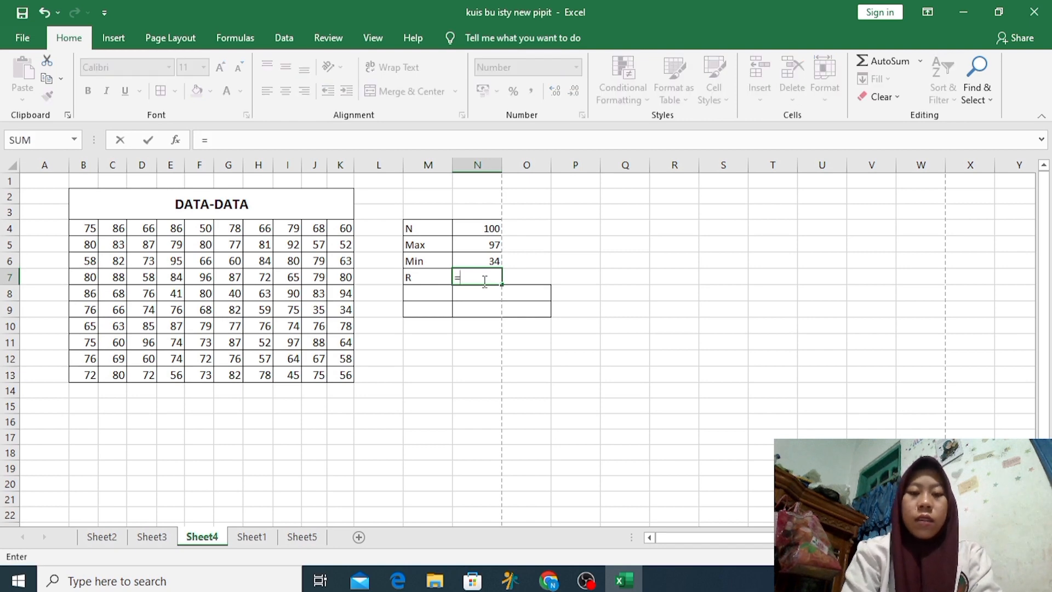
{"action": "left_click", "coordinate": [482, 251]}
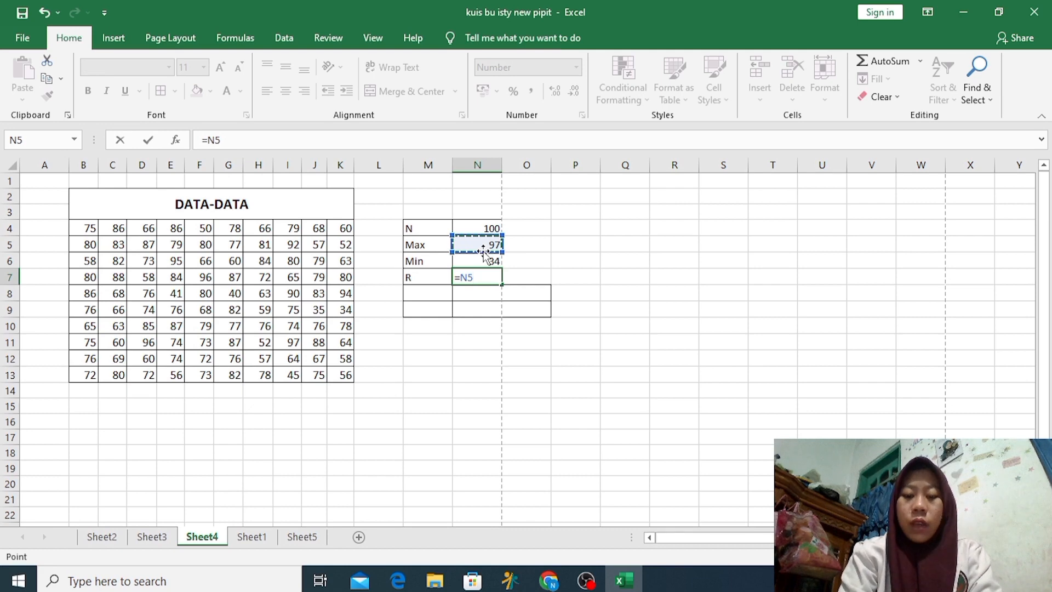
{"action": "type", "text": "-"}
{"action": "left_click", "coordinate": [478, 263]}
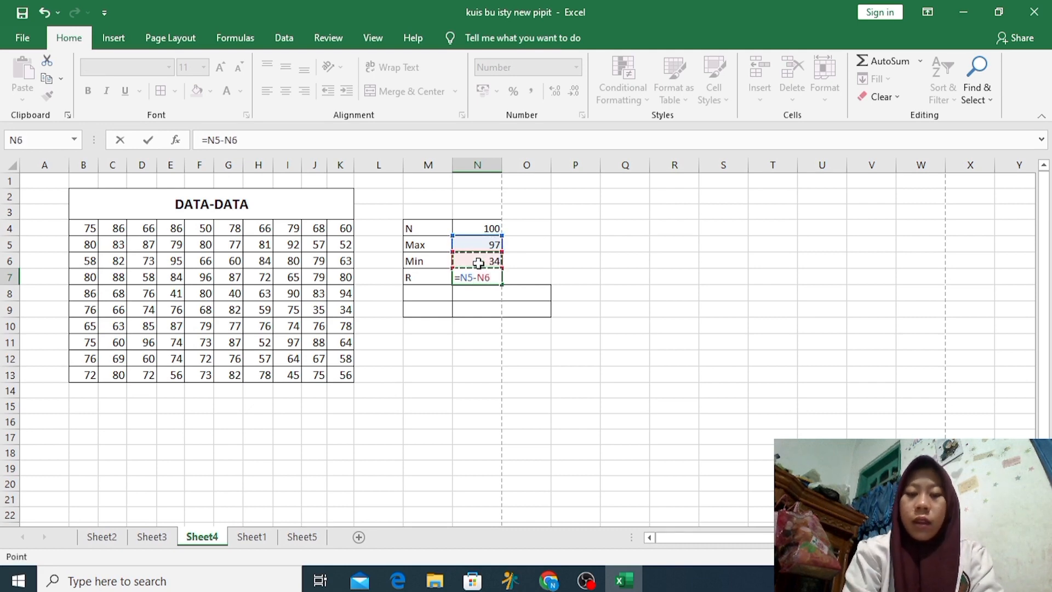
{"action": "key", "text": "Return"}
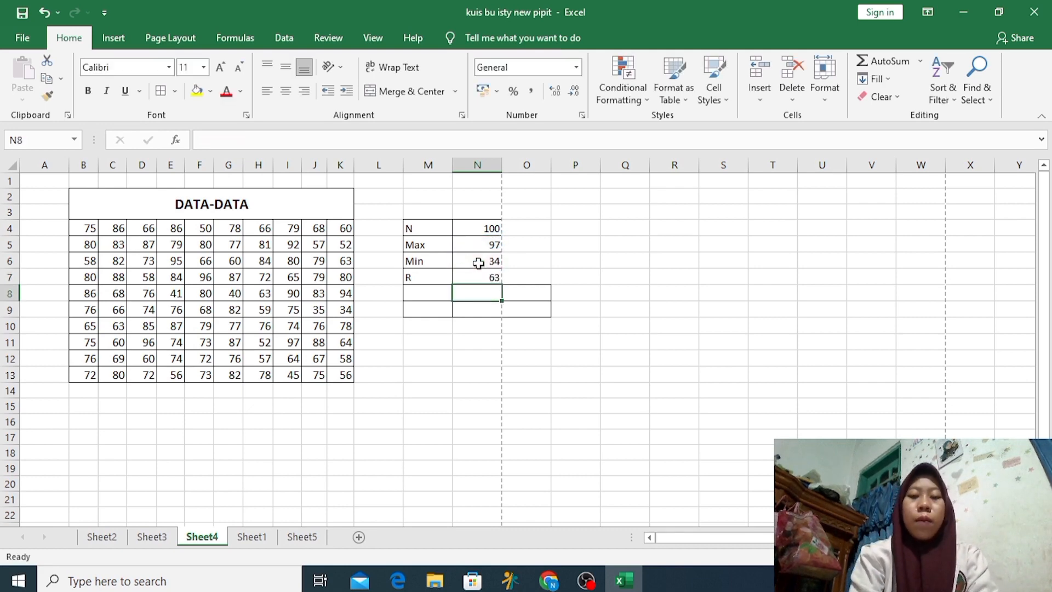
Label cell M8 "K" and calculate its value in N8 with the formula =1+3,3*LOG(N4)
{"action": "left_click", "coordinate": [411, 293]}
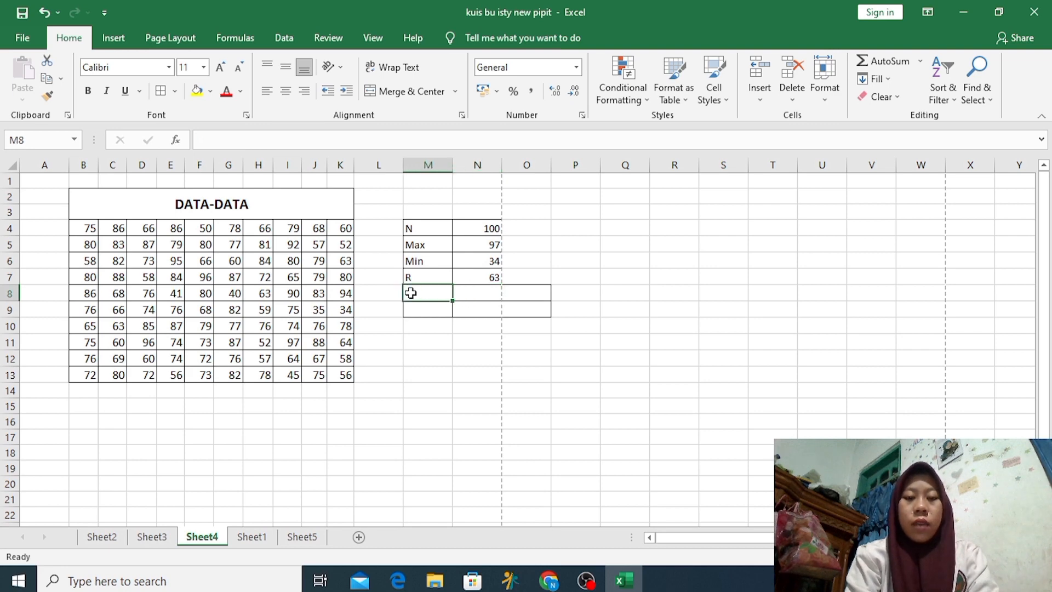
{"action": "type", "text": "K"}
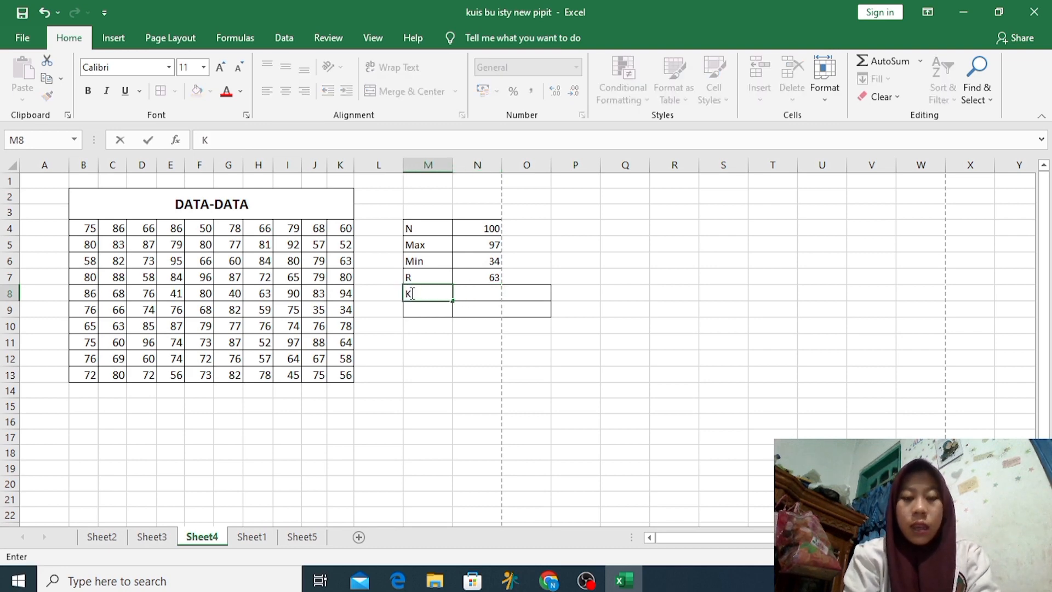
{"action": "key", "text": "Tab"}
{"action": "type", "text": "="}
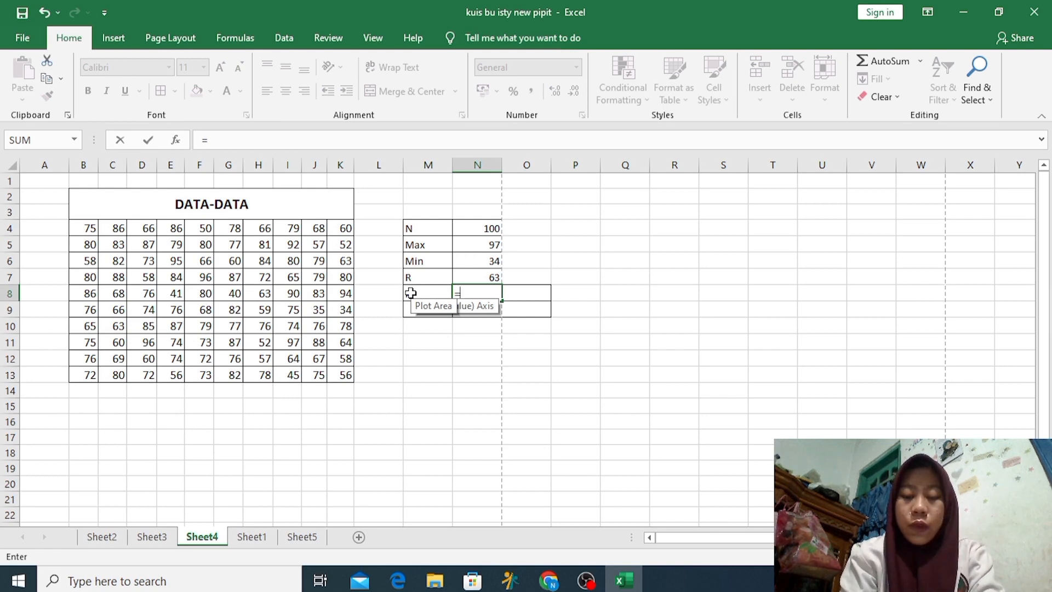
{"action": "type", "text": "1"}
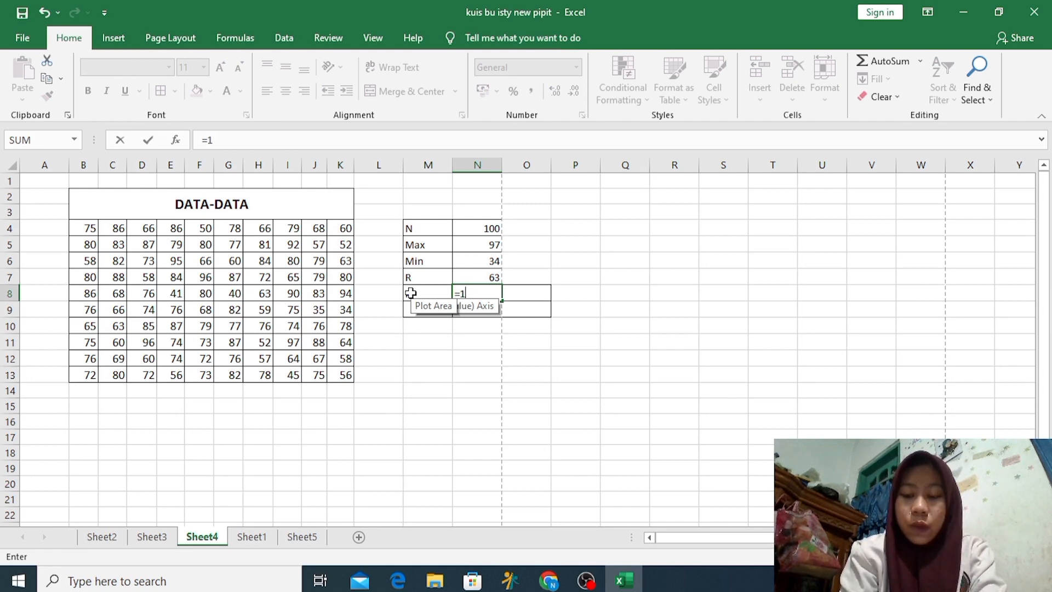
{"action": "type", "text": "+3,"}
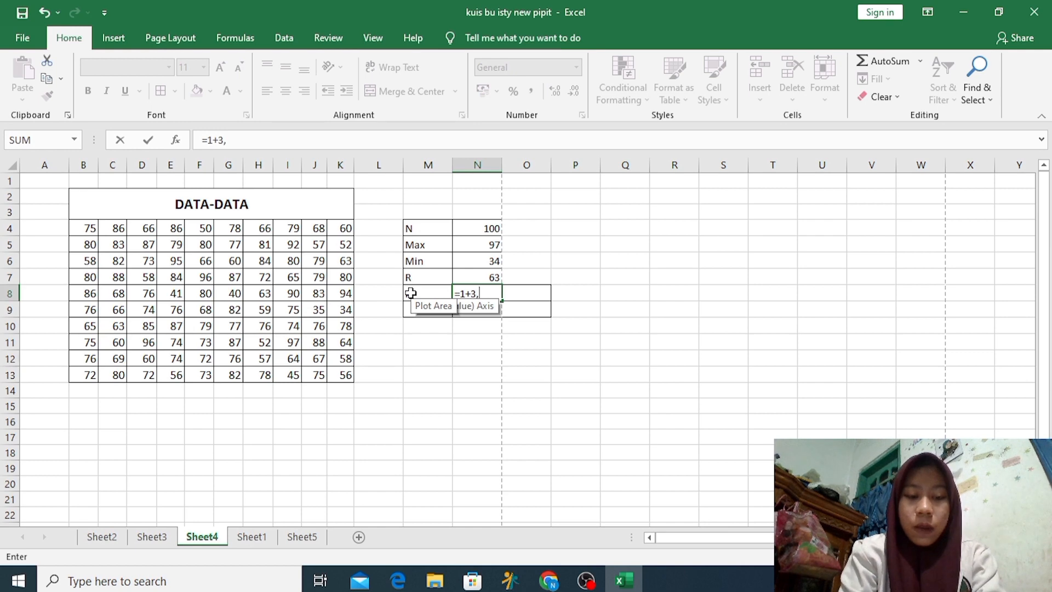
{"action": "type", "text": "3"}
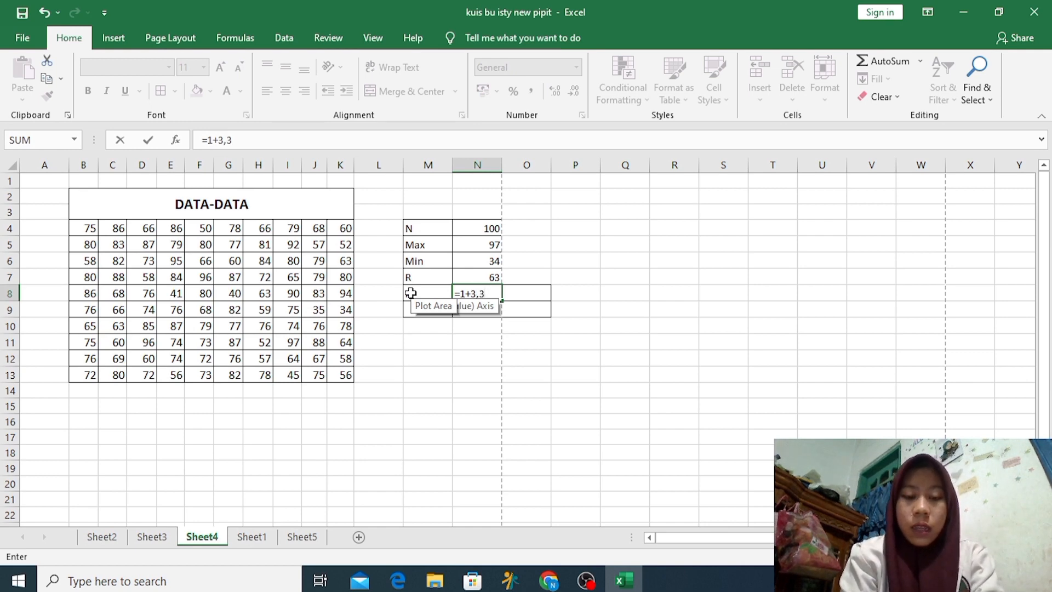
{"action": "type", "text": "*LO"}
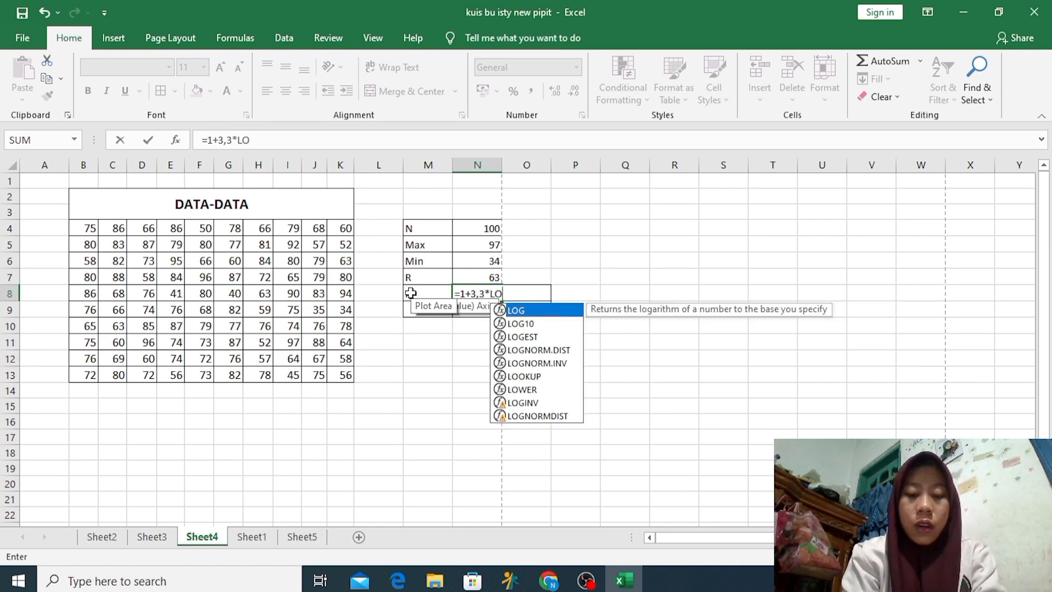
{"action": "type", "text": "G"}
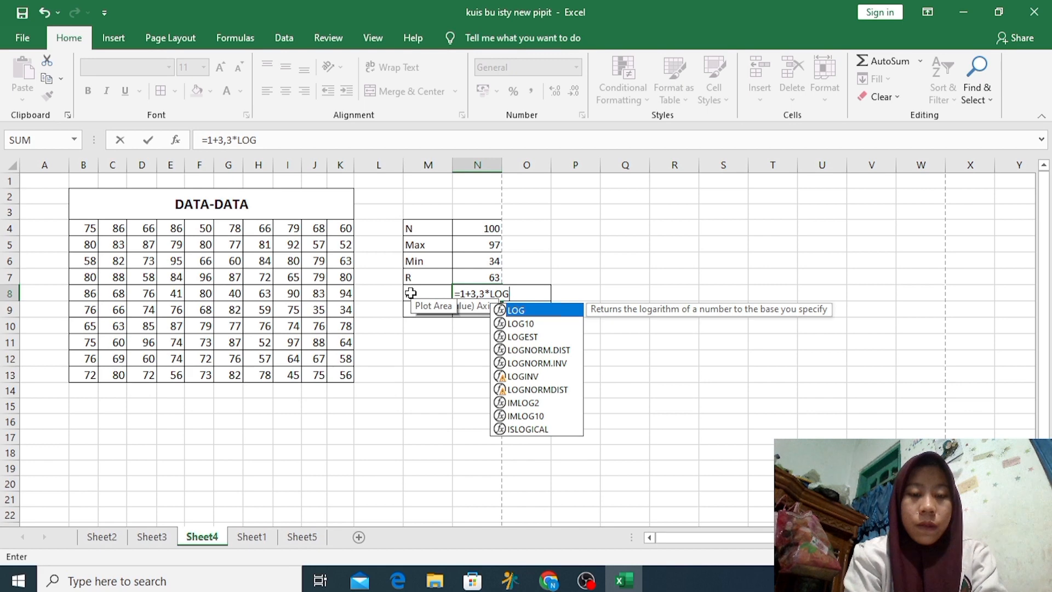
{"action": "double_click", "coordinate": [511, 310]}
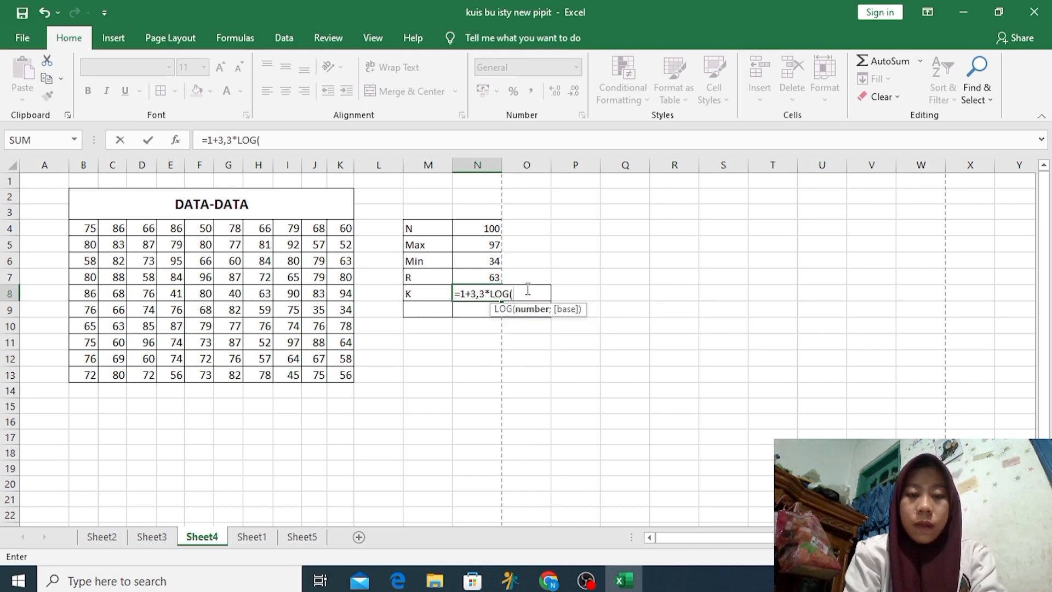
{"action": "left_click", "coordinate": [486, 229]}
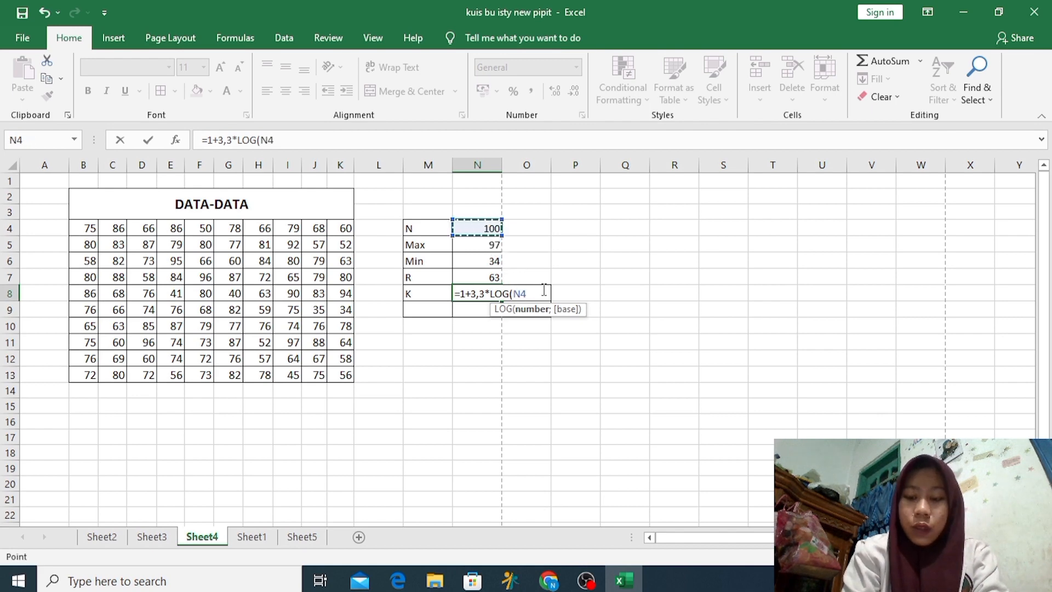
{"action": "type", "text": ")"}
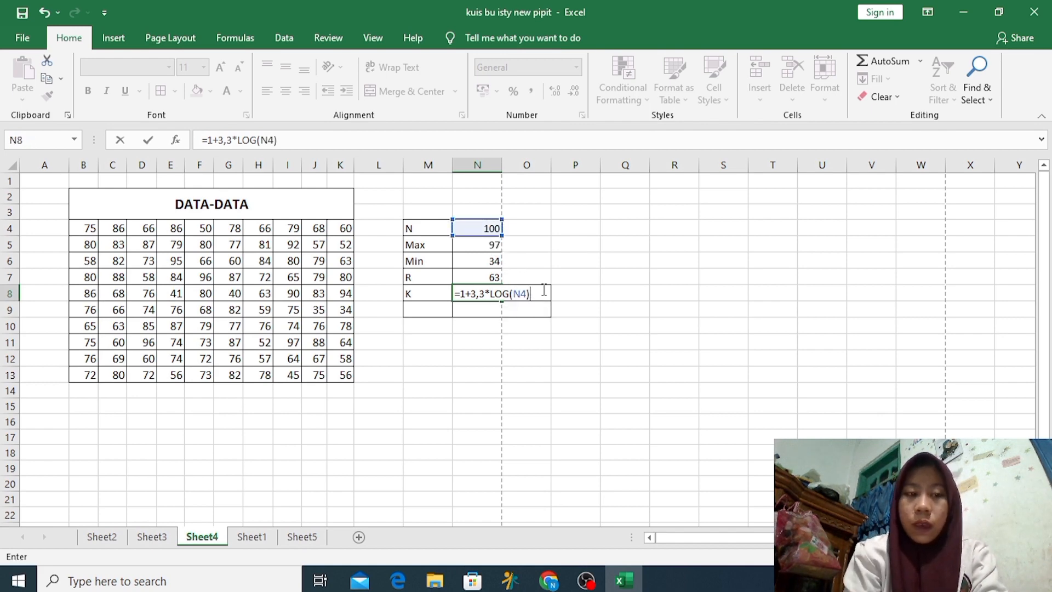
{"action": "key", "text": "Return"}
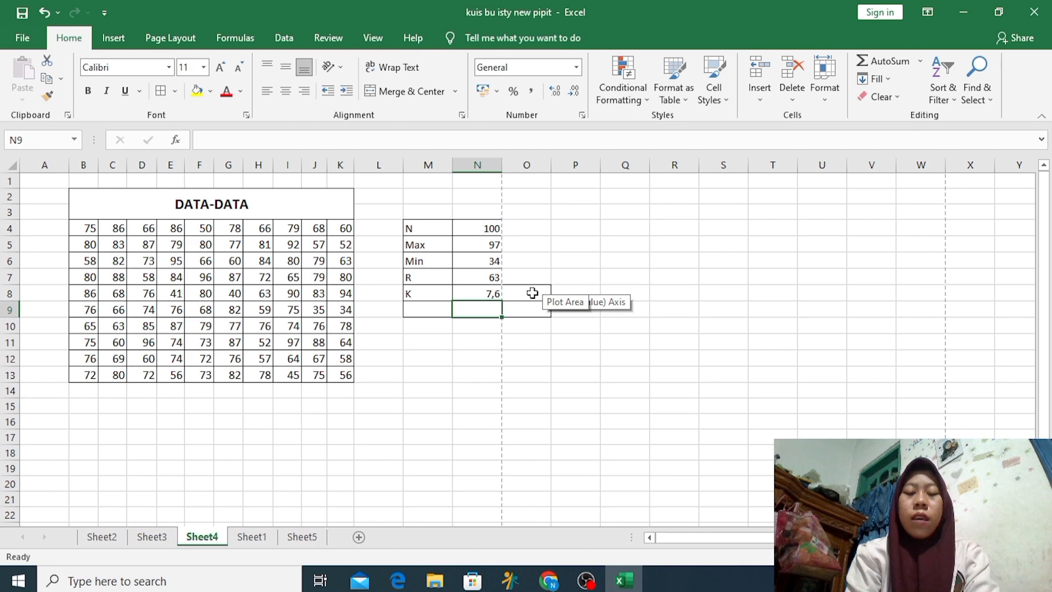
Enter the rounded K value 8 in cell O8
{"action": "left_click", "coordinate": [532, 293]}
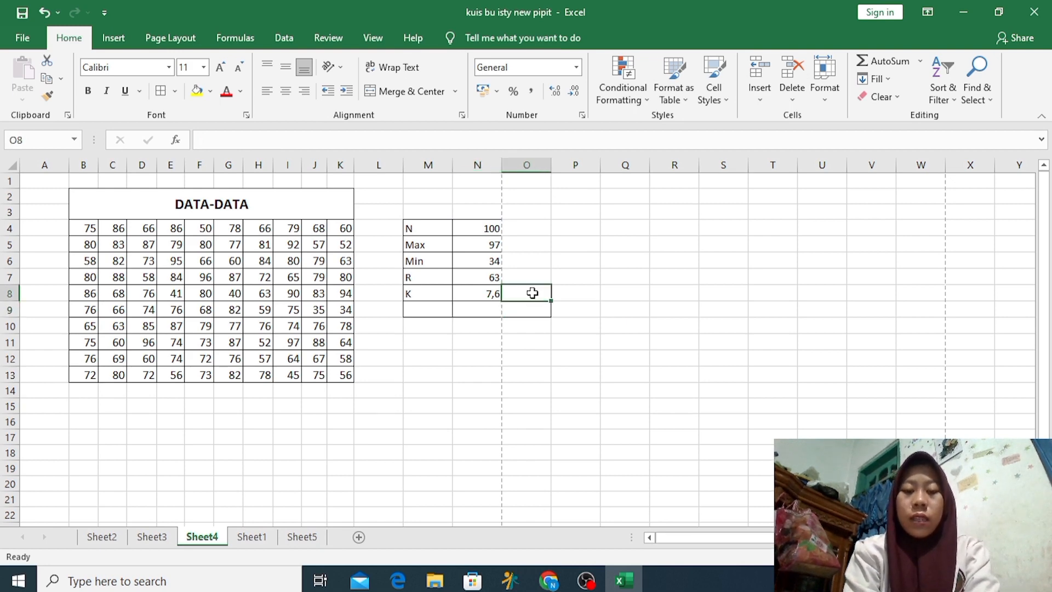
{"action": "type", "text": "8"}
{"action": "key", "text": "Return"}
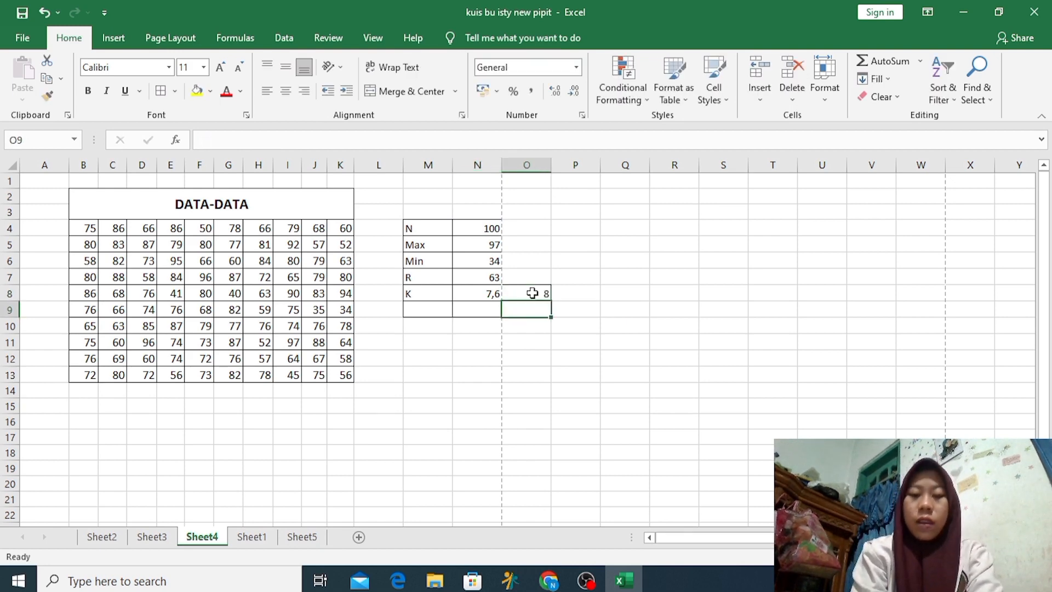
Label cell M9 "P" and calculate the class width in N9 with the formula =(N5-N6)/O8
{"action": "left_click", "coordinate": [429, 311]}
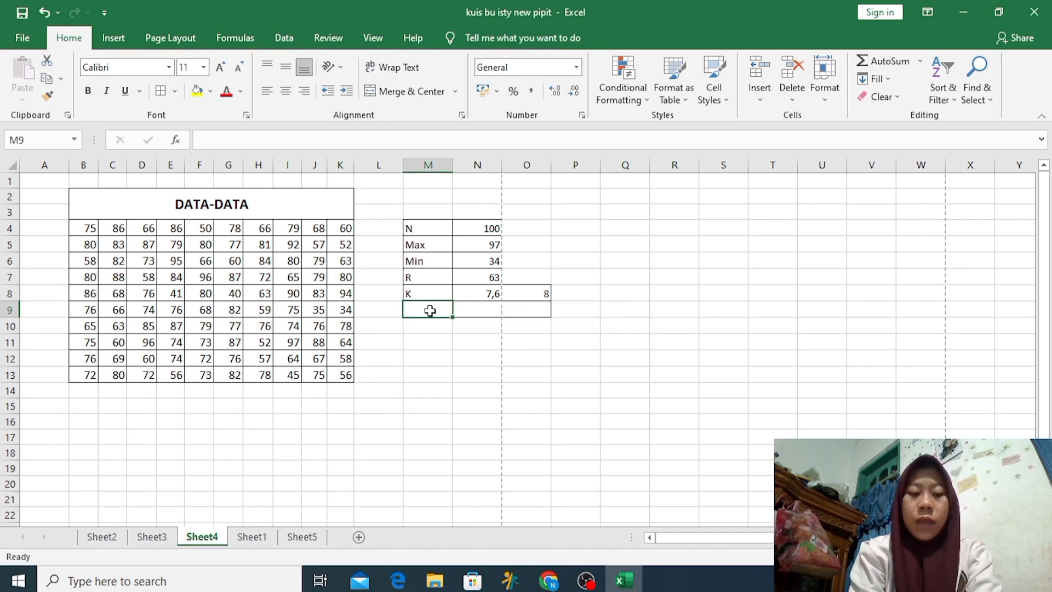
{"action": "type", "text": "P"}
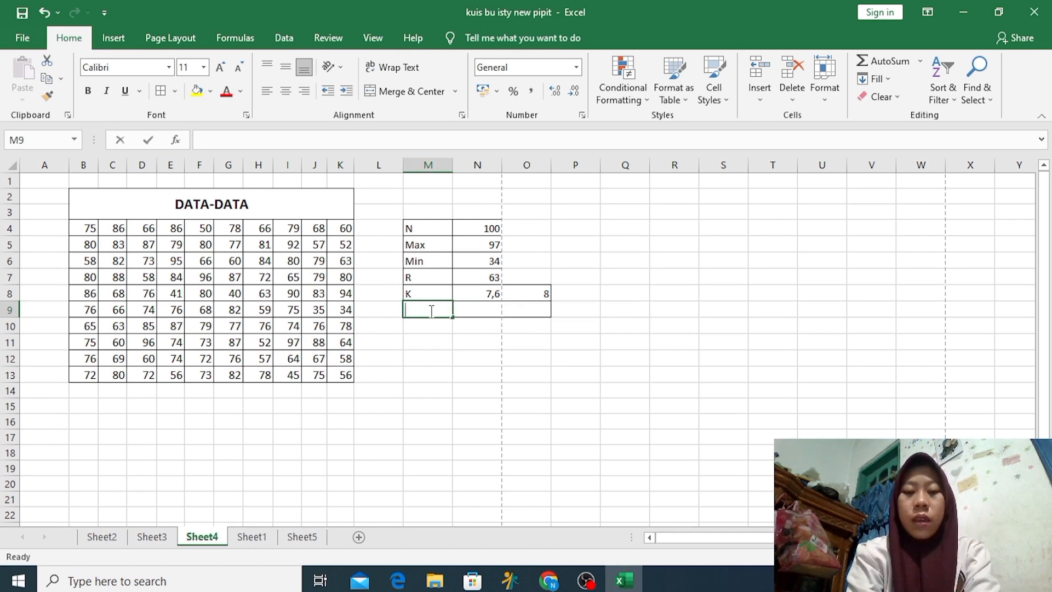
{"action": "key", "text": "Tab"}
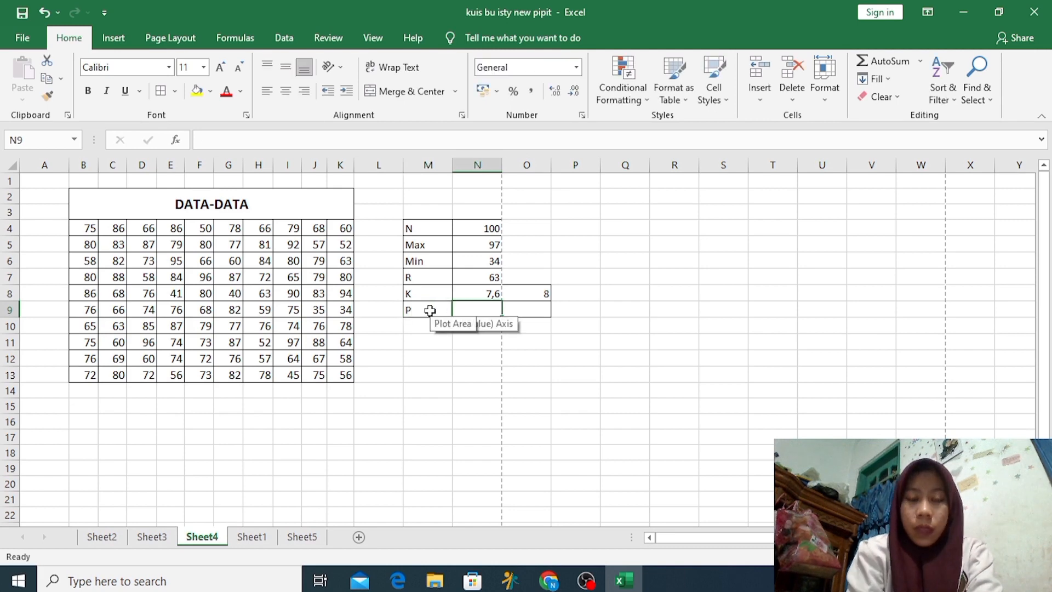
{"action": "type", "text": "="}
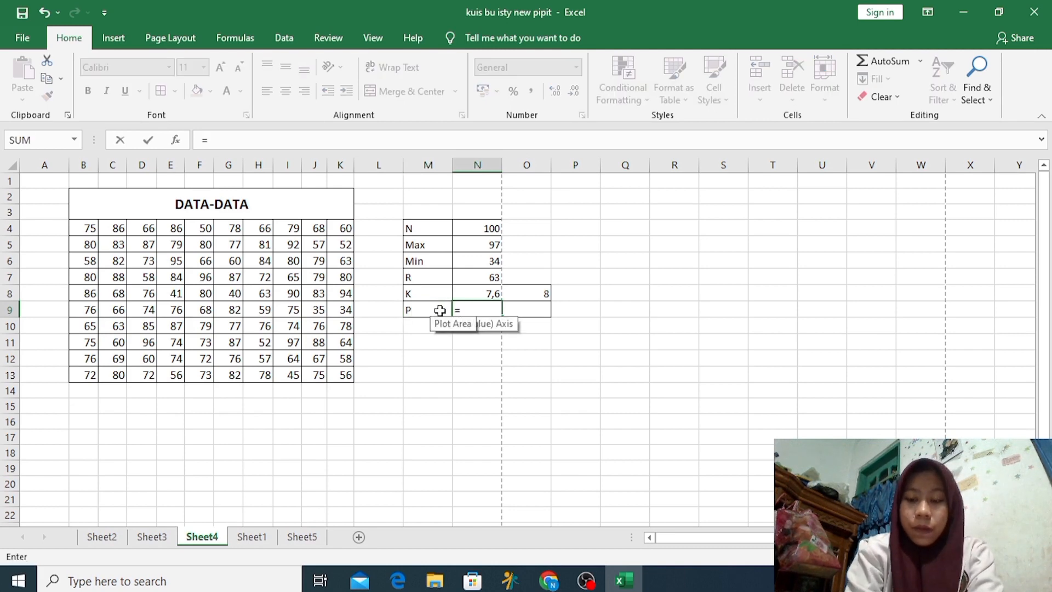
{"action": "type", "text": "("}
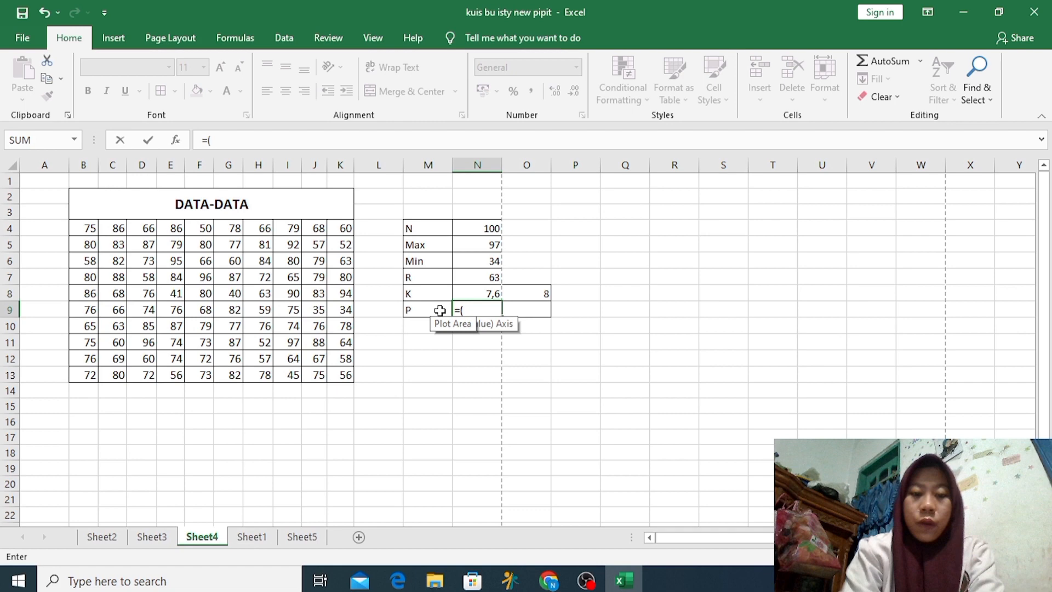
{"action": "left_click", "coordinate": [474, 247]}
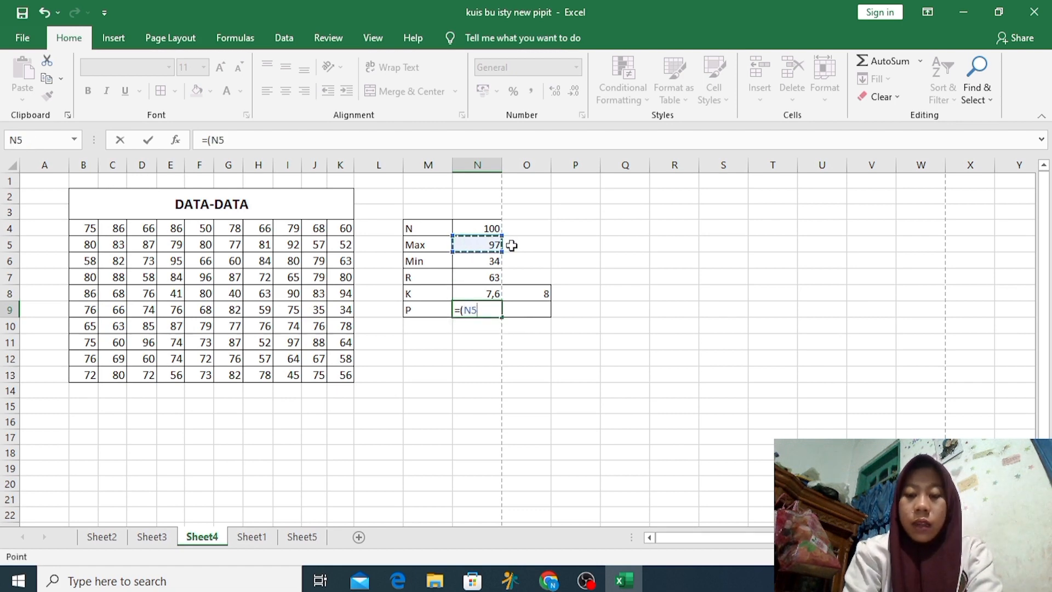
{"action": "type", "text": "-"}
{"action": "left_click", "coordinate": [484, 262]}
{"action": "type", "text": ")"}
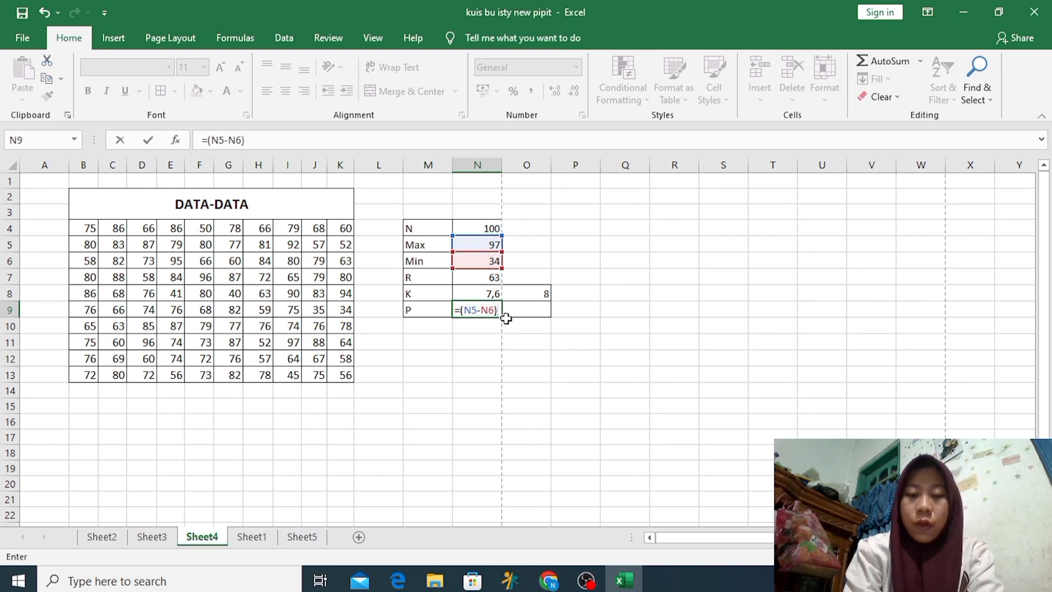
{"action": "type", "text": "/"}
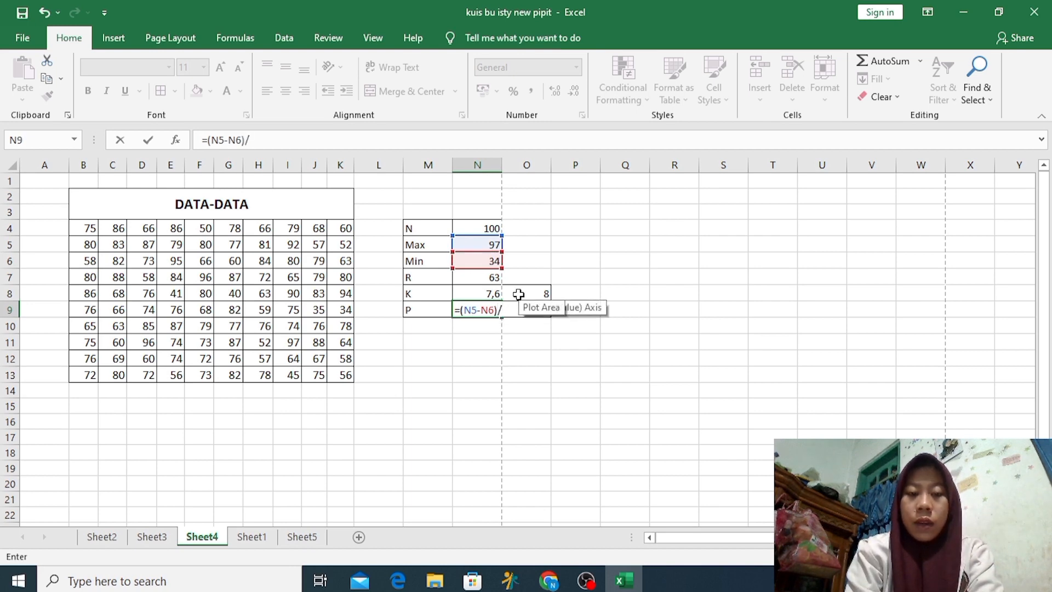
{"action": "left_click", "coordinate": [518, 294]}
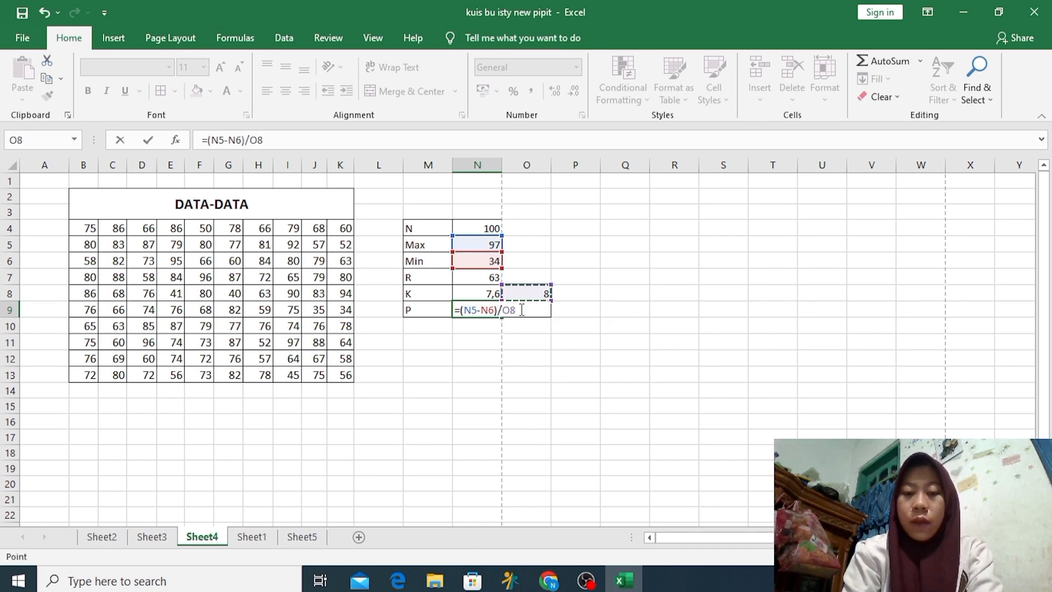
{"action": "key", "text": "Return"}
Enter the rounded P value 8 in cell O9
{"action": "left_click", "coordinate": [519, 309]}
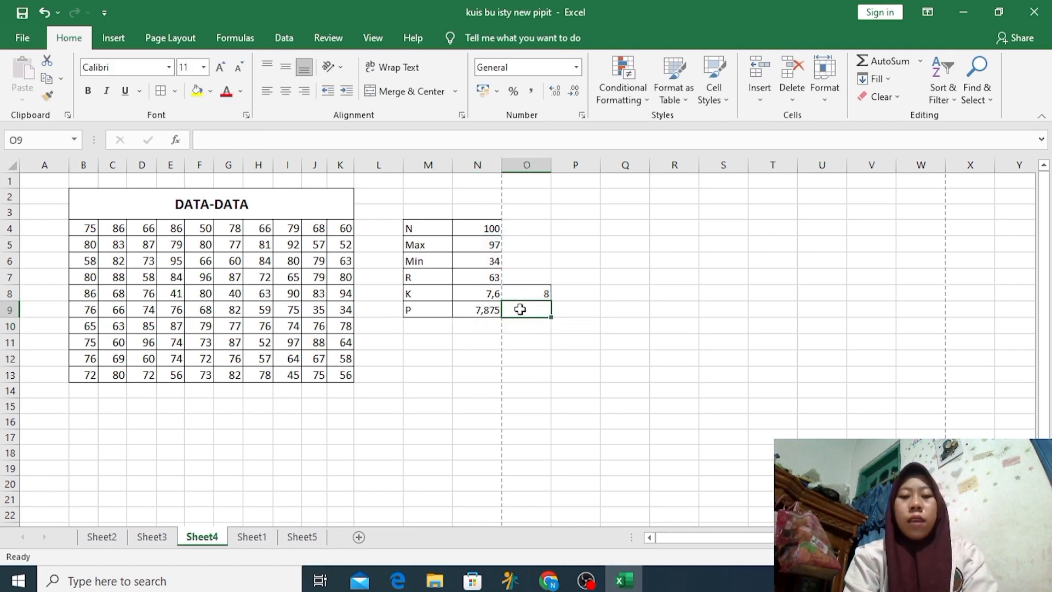
{"action": "type", "text": "8"}
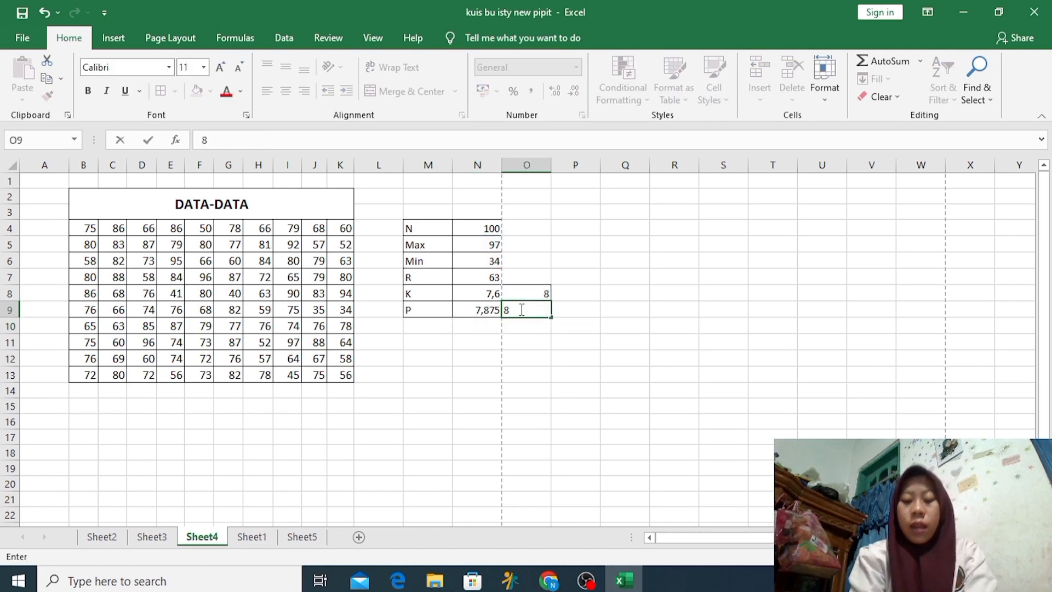
{"action": "key", "text": "Return"}
{"action": "key", "text": "Right"}
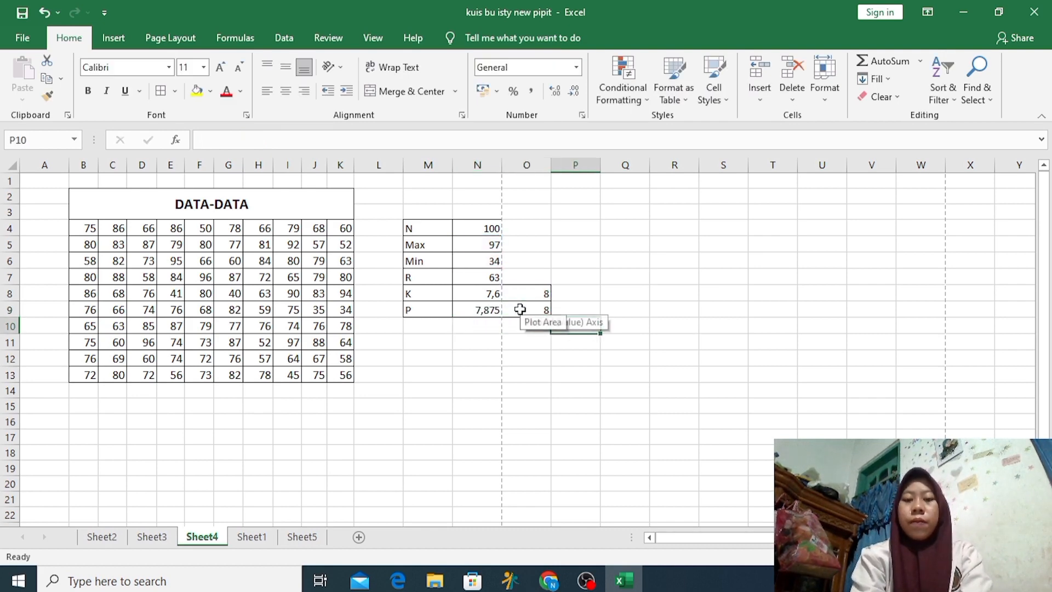
Narrow column Q and enter the table headers "No." in Q4 and "Nilai" in R4
{"action": "left_click", "coordinate": [609, 231]}
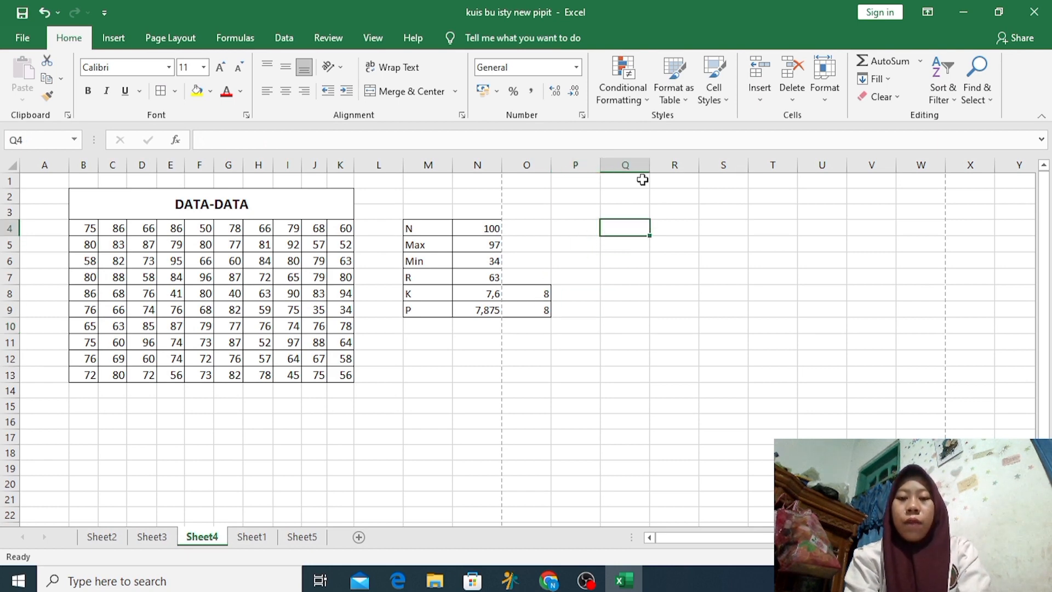
{"action": "left_click_drag", "start_coordinate": [650, 166], "coordinate": [627, 171]}
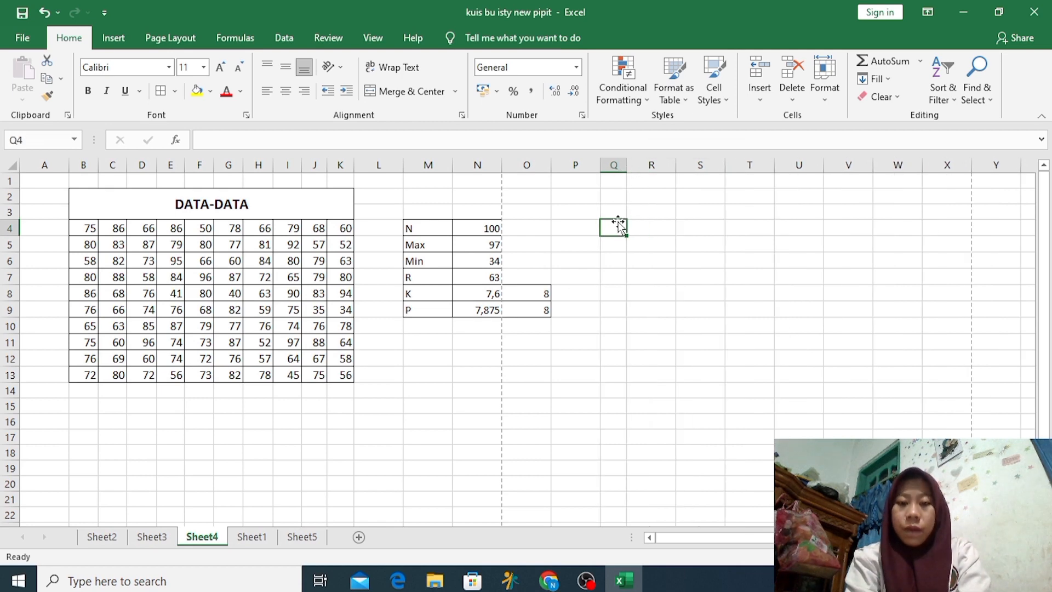
{"action": "type", "text": "N"}
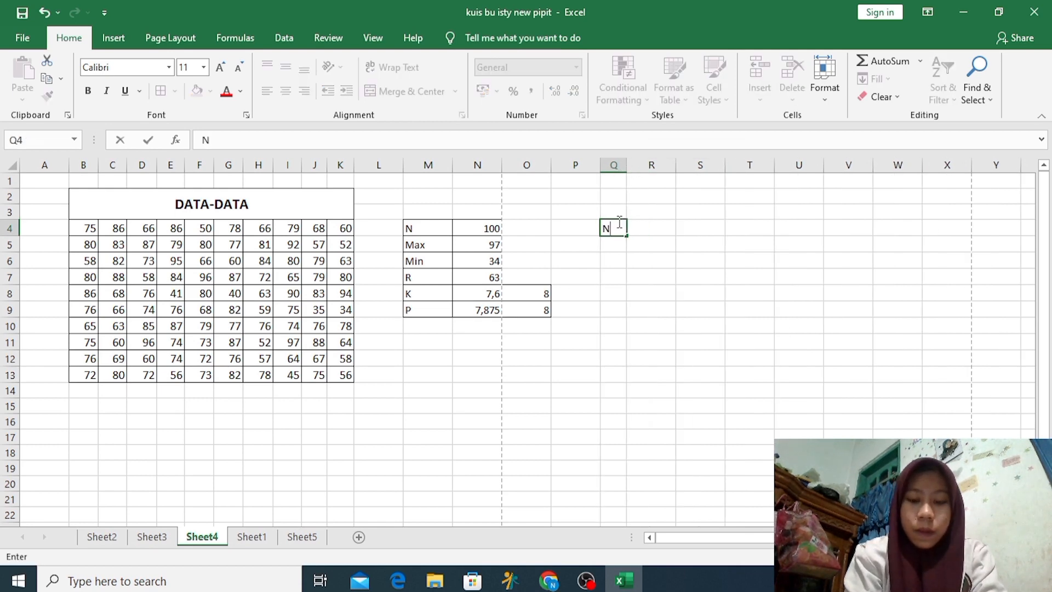
{"action": "type", "text": "o."}
{"action": "key", "text": "Tab"}
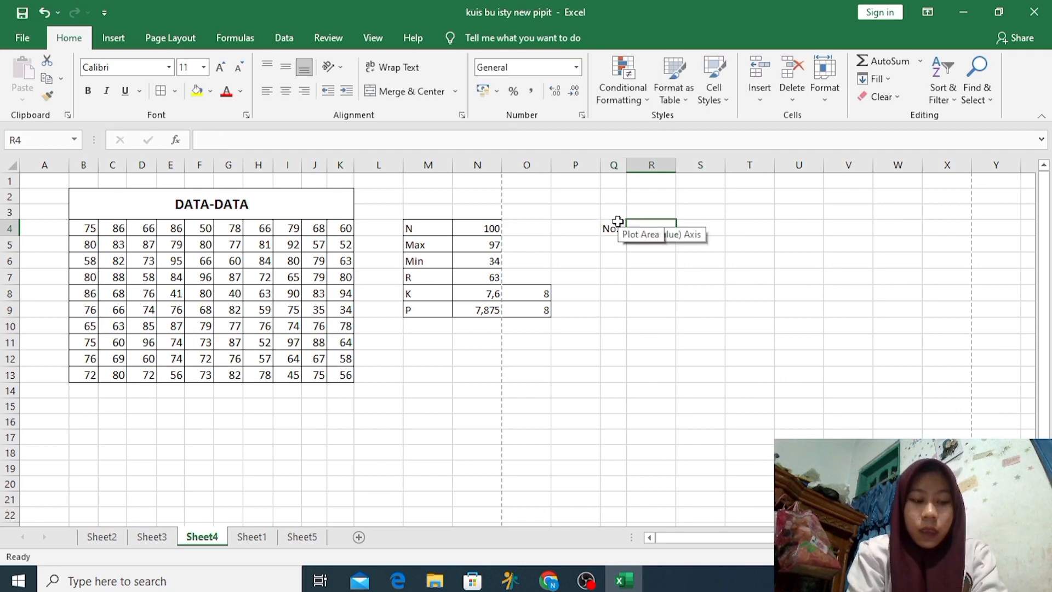
{"action": "type", "text": "Nilai"}
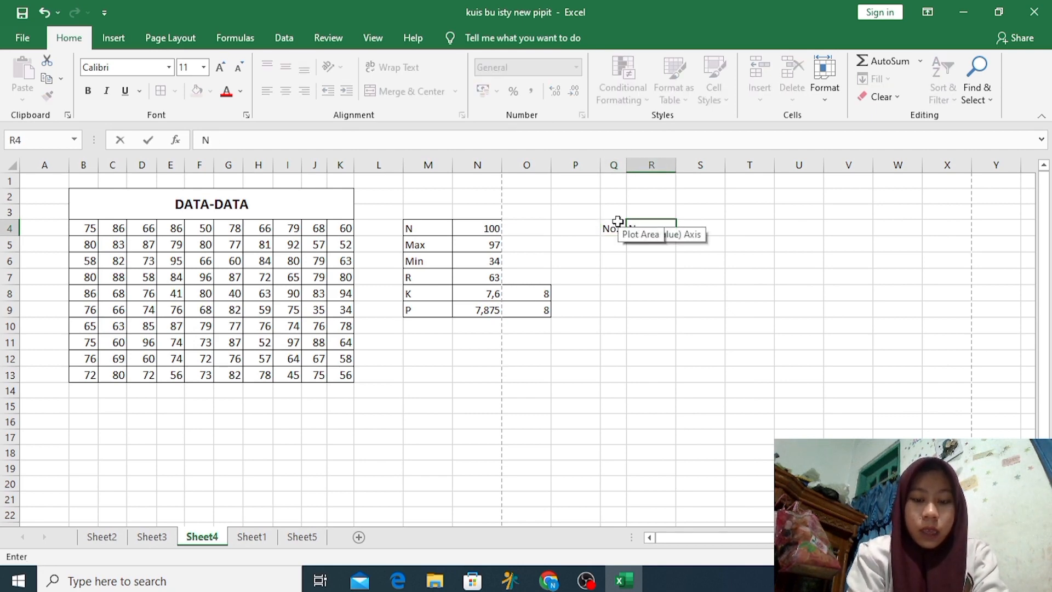
{"action": "left_click", "coordinate": [749, 230]}
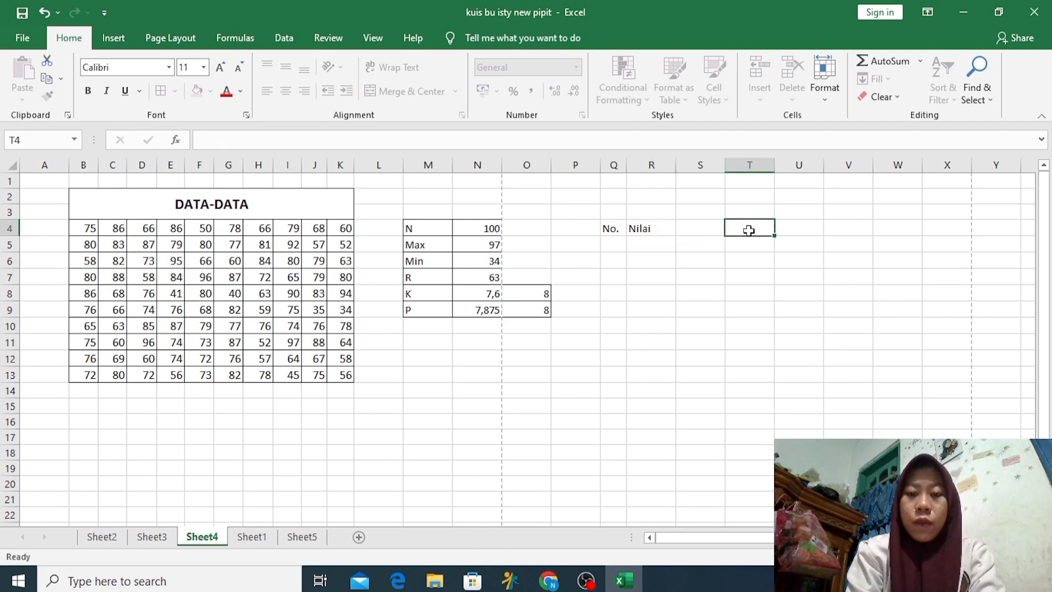
Merge and center the "Nilai" header across cells R4:S4
{"action": "left_click", "coordinate": [674, 228]}
{"action": "left_click_drag", "start_coordinate": [674, 227], "coordinate": [680, 228]}
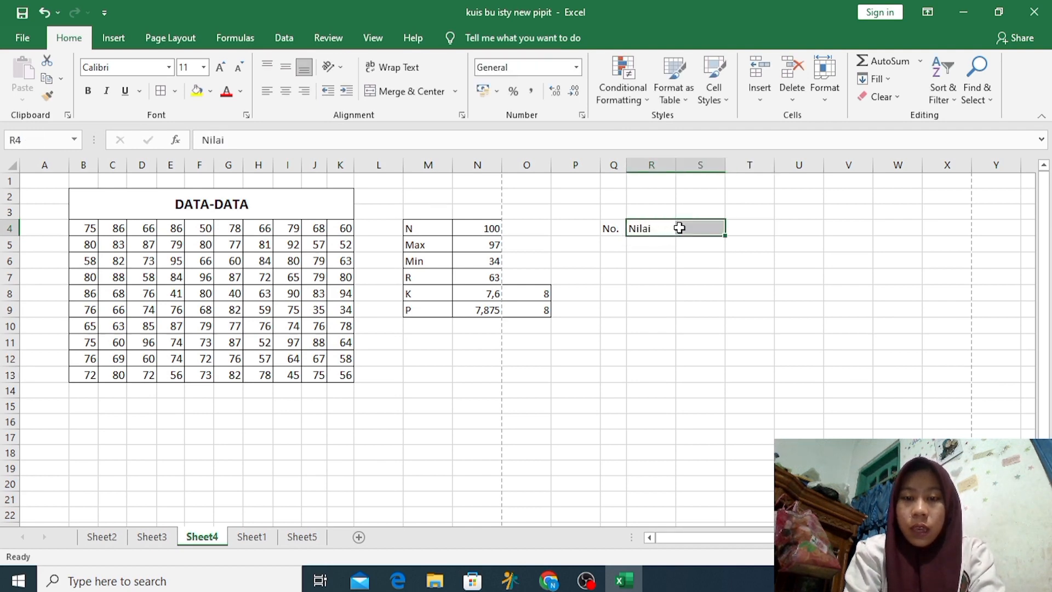
{"action": "left_click", "coordinate": [372, 97]}
Enter a second "Nilai" header in T4 and narrow columns R and S under the merged header
{"action": "left_click", "coordinate": [745, 233]}
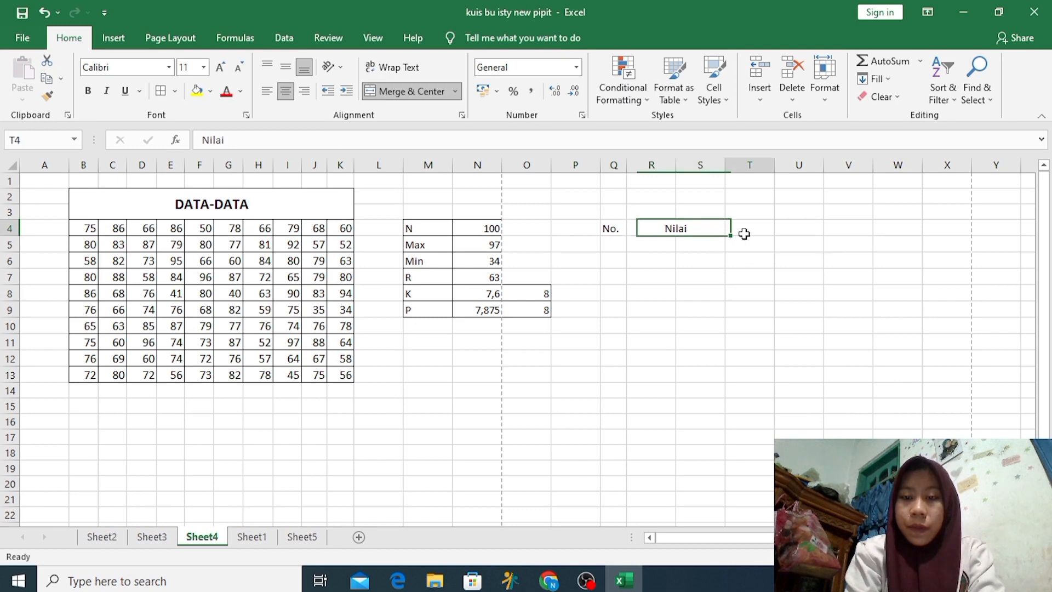
{"action": "type", "text": "N"}
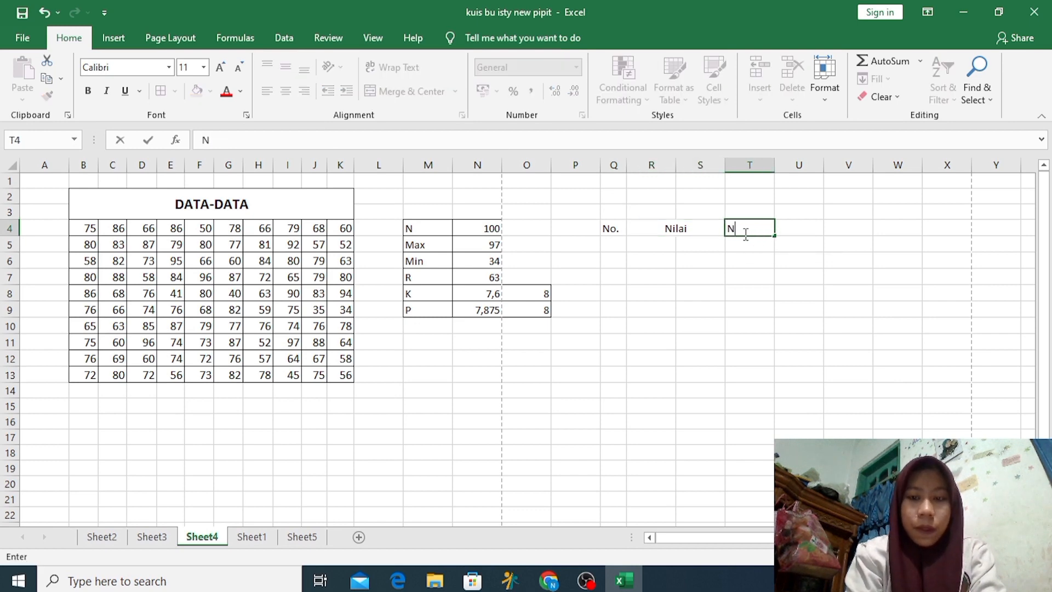
{"action": "type", "text": "ilai"}
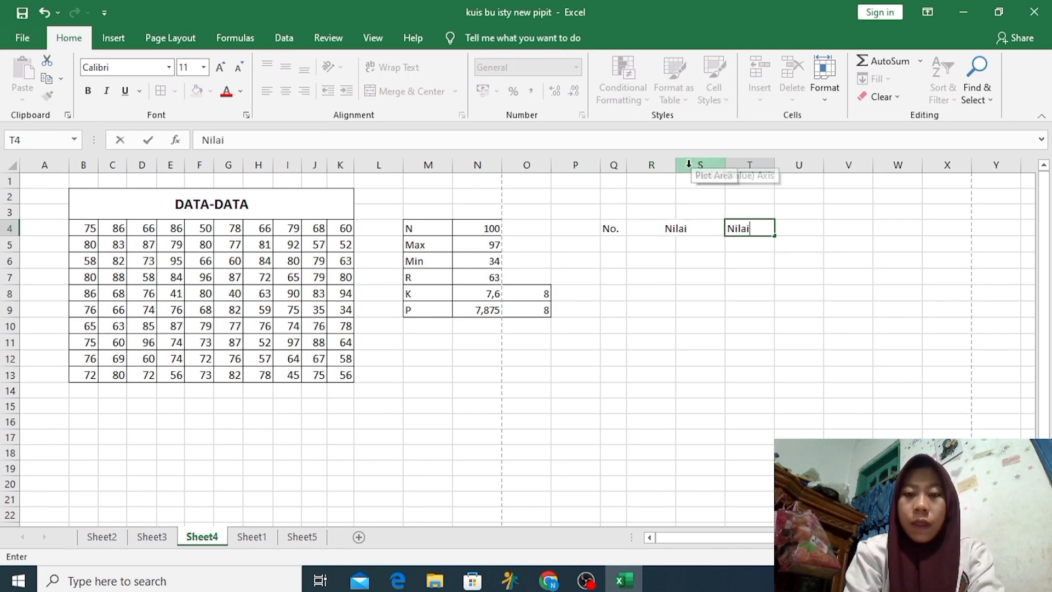
{"action": "left_click", "coordinate": [652, 304]}
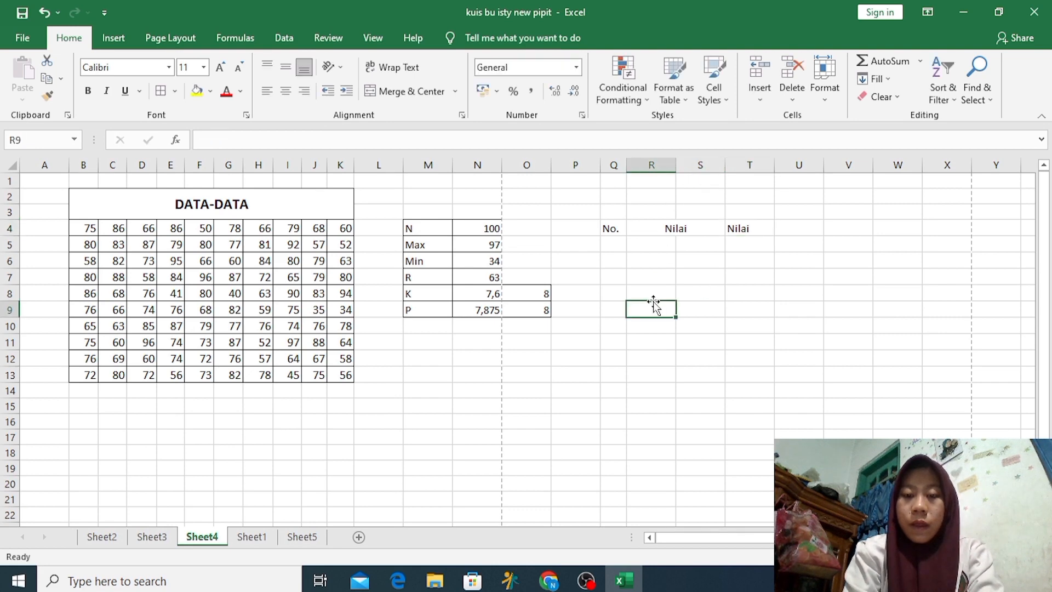
{"action": "mouse_move", "coordinate": [679, 161]}
{"action": "left_mouse_down"}
{"action": "mouse_move", "coordinate": [657, 161]}
{"action": "mouse_move", "coordinate": [704, 171]}
{"action": "mouse_move", "coordinate": [687, 173]}
{"action": "left_mouse_up"}
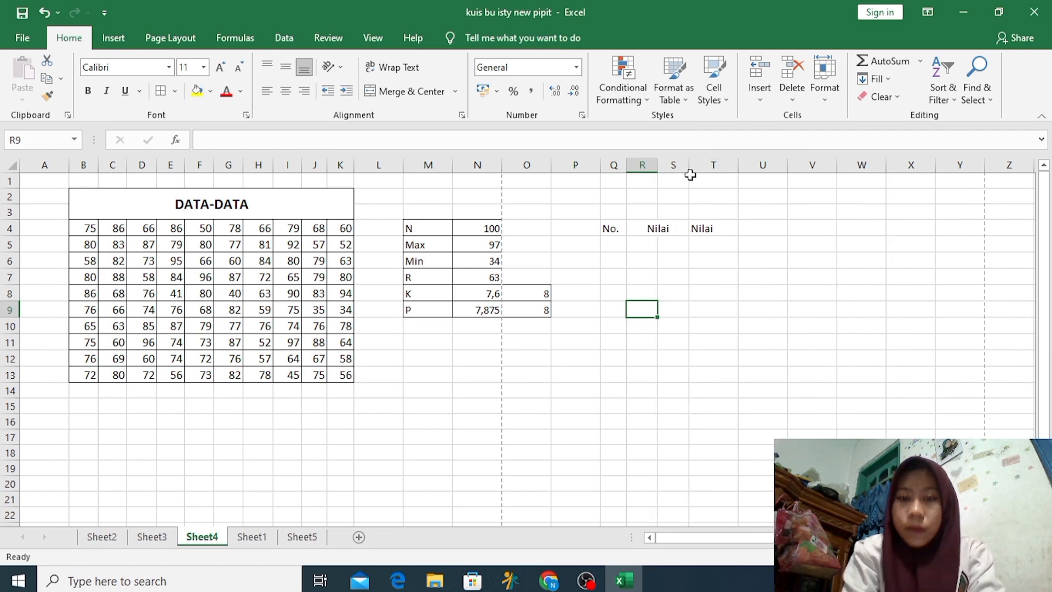
Enter the header "Frekuensi" in U4 and widen column U slightly to fit it
{"action": "left_click", "coordinate": [753, 229]}
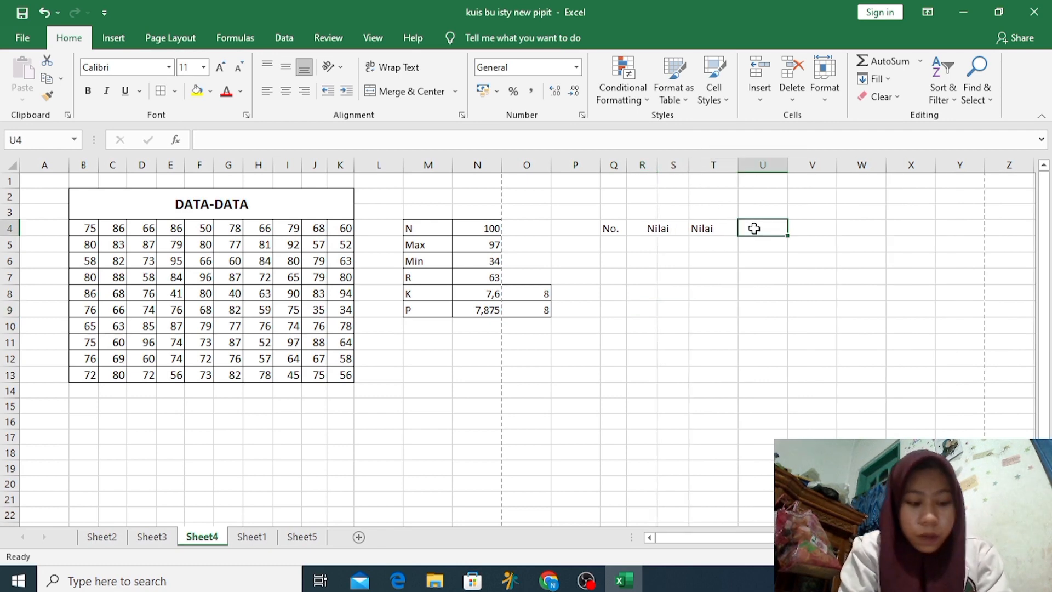
{"action": "type", "text": "Frekue"}
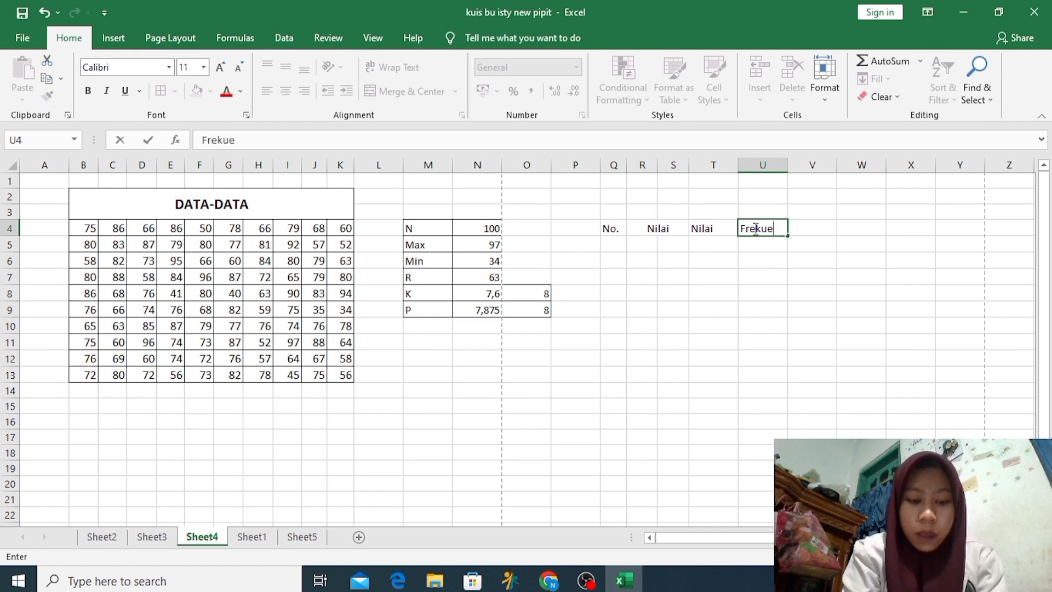
{"action": "type", "text": "nsi"}
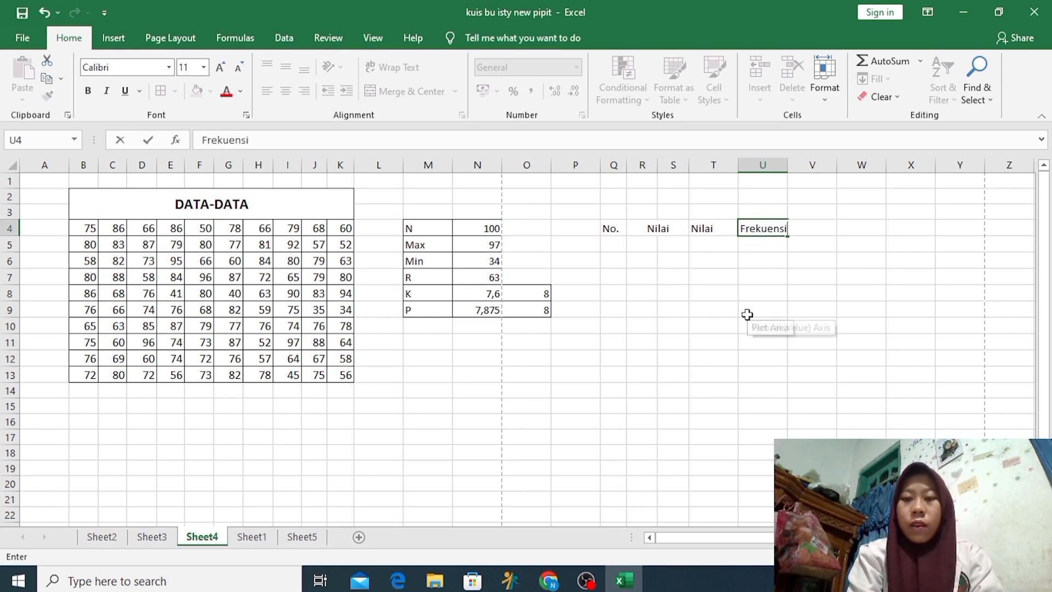
{"action": "left_click", "coordinate": [799, 243]}
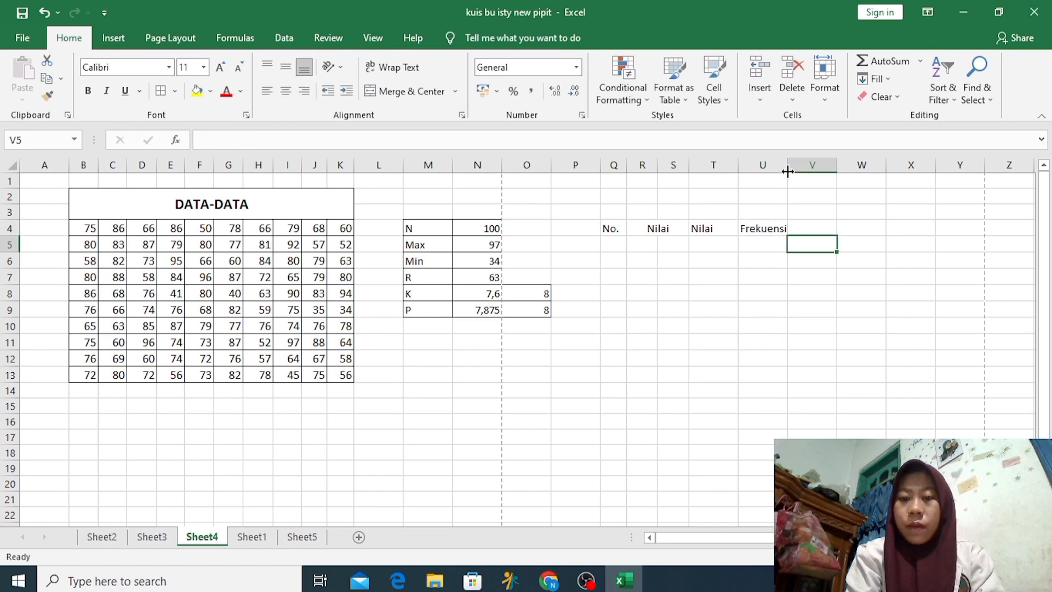
{"action": "left_click_drag", "start_coordinate": [787, 171], "coordinate": [791, 171]}
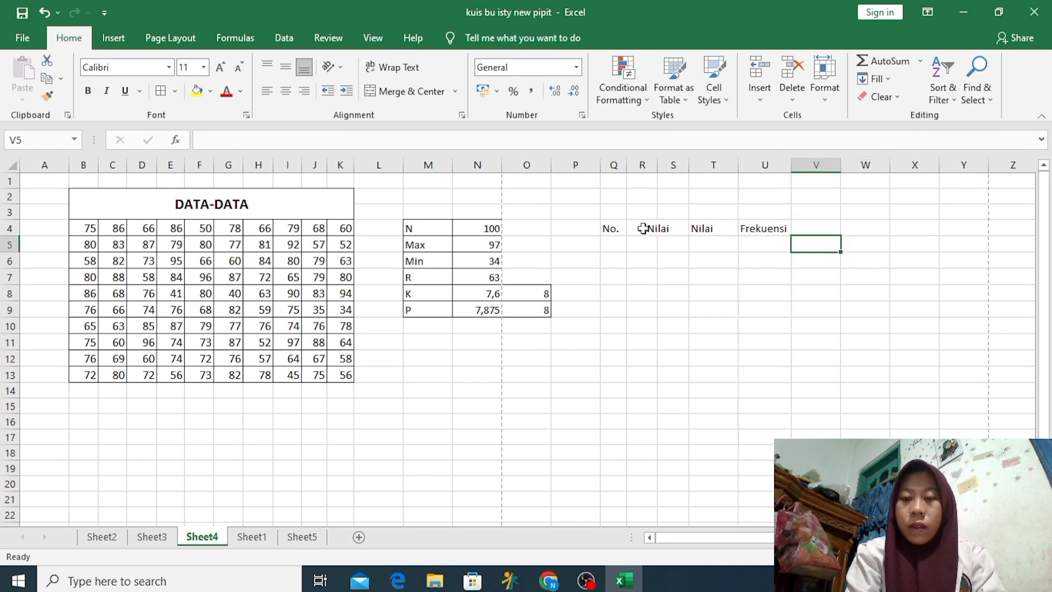
Number the classes in the "No." column by entering 1 and 2 and filling the series down to 8 in Q5:Q12
{"action": "left_click", "coordinate": [620, 246]}
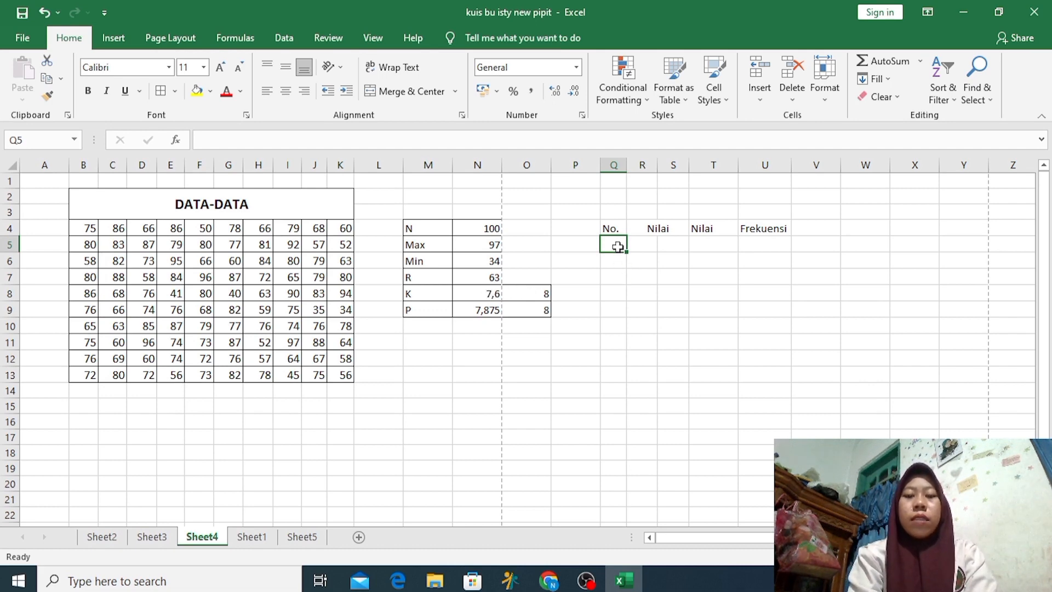
{"action": "type", "text": "1"}
{"action": "key", "text": "Return"}
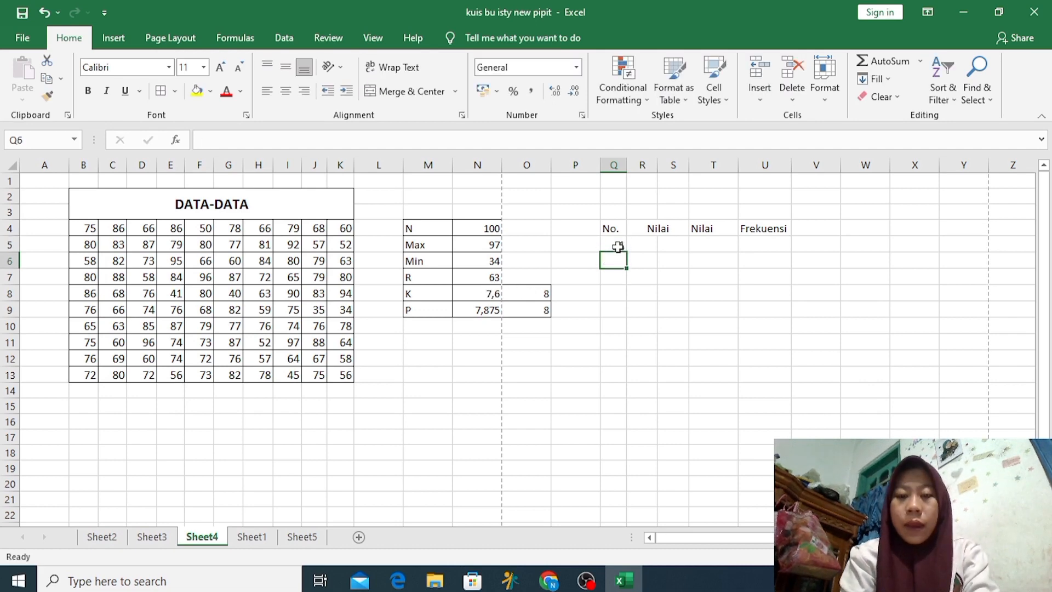
{"action": "type", "text": "2"}
{"action": "key", "text": "Return"}
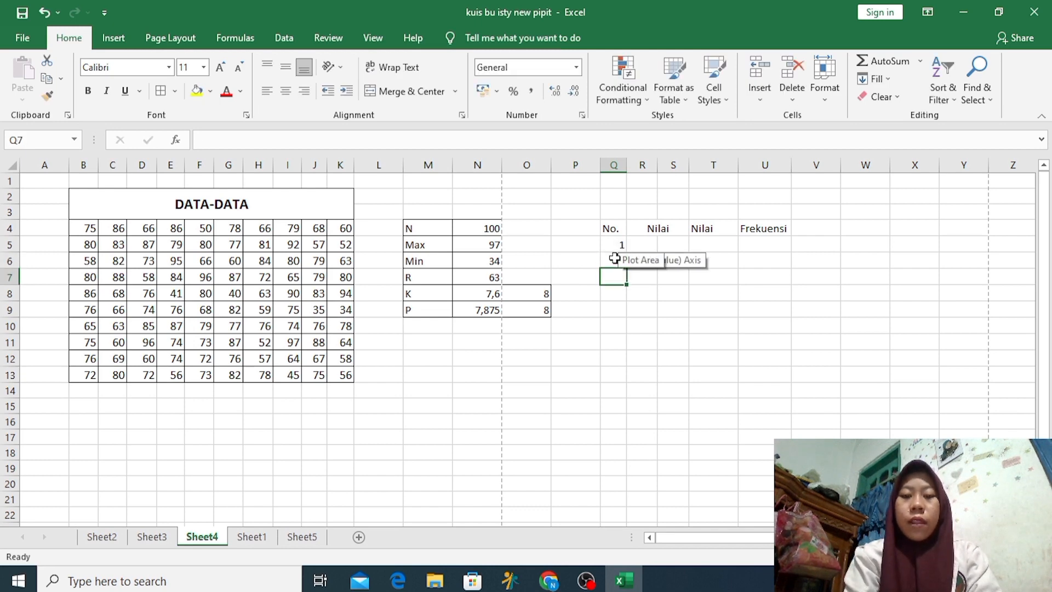
{"action": "left_click_drag", "start_coordinate": [612, 246], "coordinate": [626, 366]}
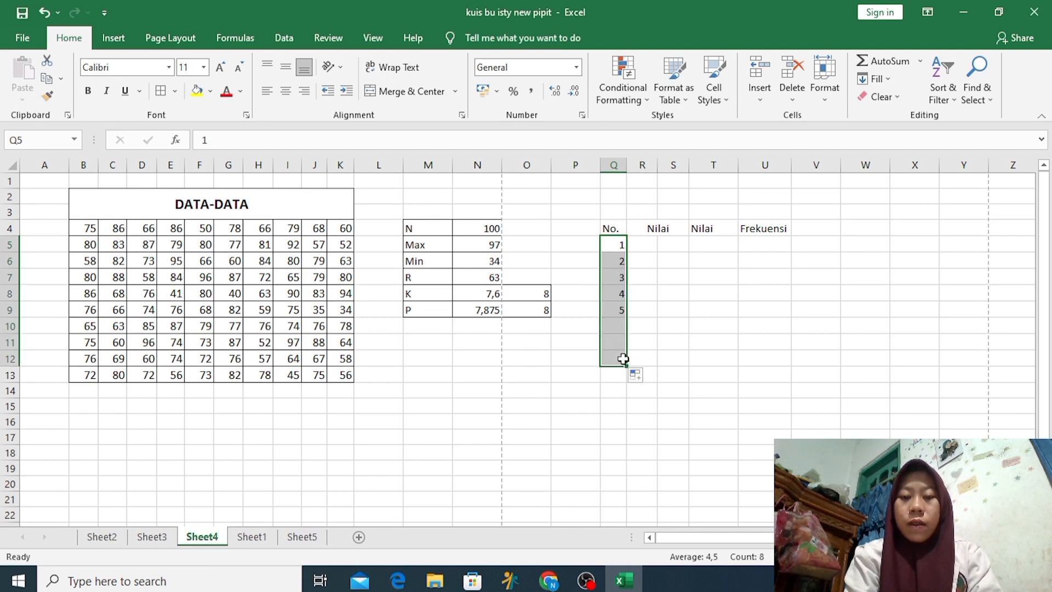
Enter the first two class intervals under the merged "Nilai" header: 34 and 41 in R5:S5, 42 and 49 in R6:S6
{"action": "left_click", "coordinate": [637, 248]}
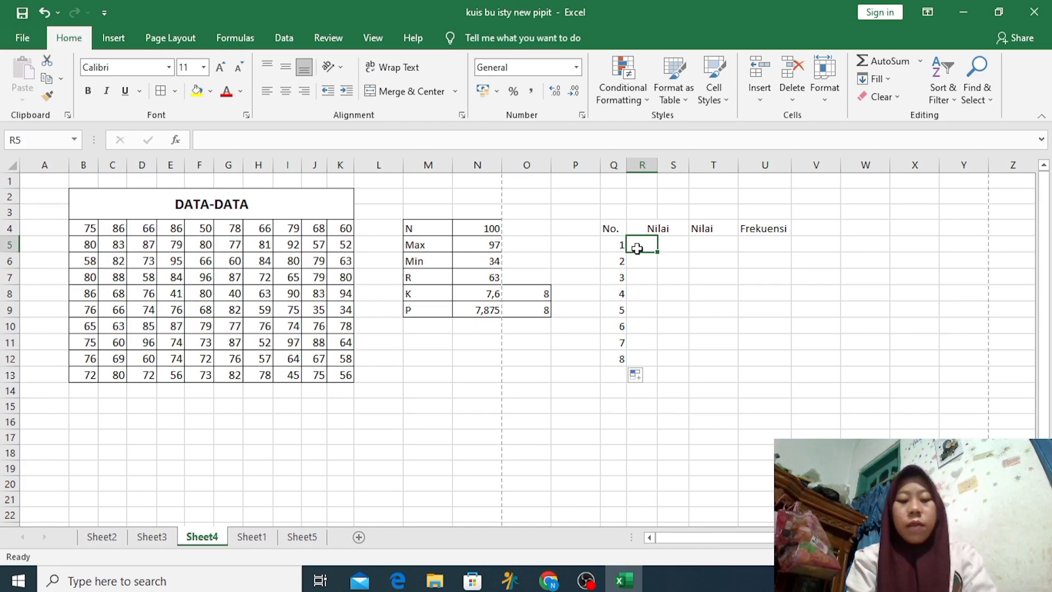
{"action": "type", "text": "34"}
{"action": "key", "text": "Tab"}
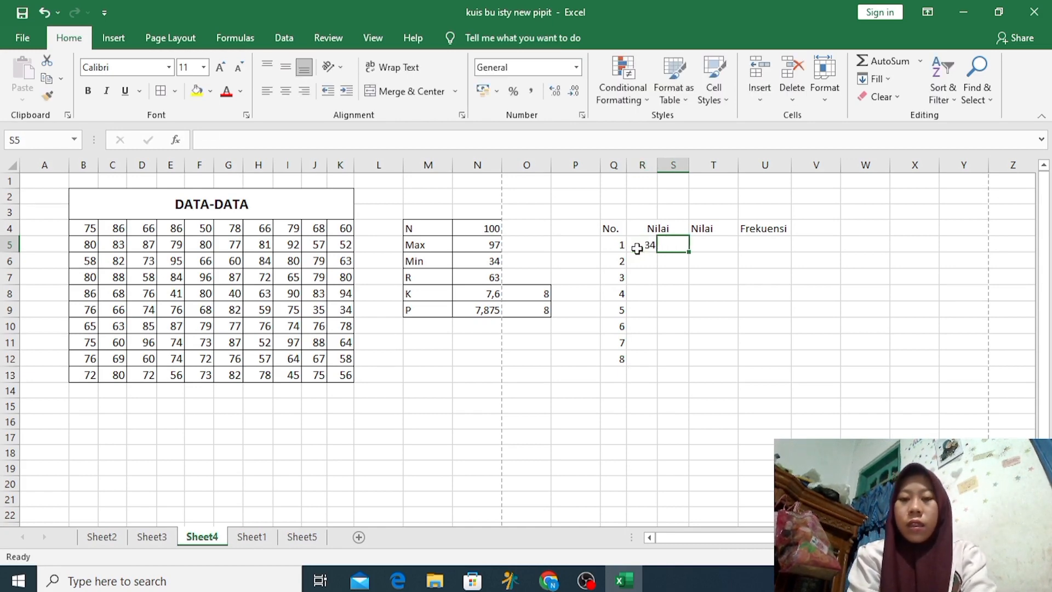
{"action": "type", "text": "41"}
{"action": "key", "text": "Return"}
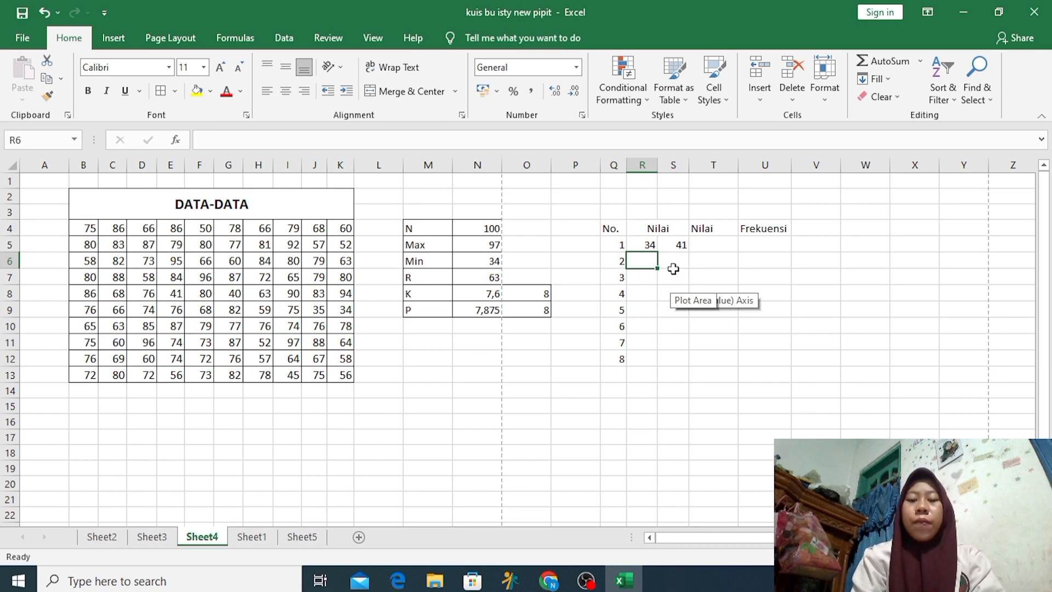
{"action": "type", "text": "42"}
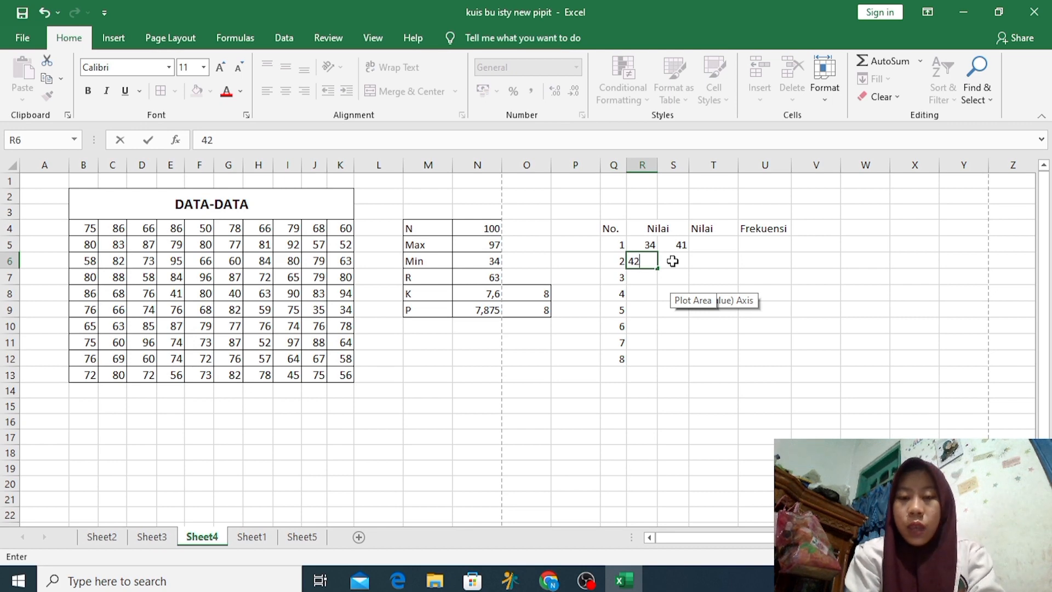
{"action": "key", "text": "Tab"}
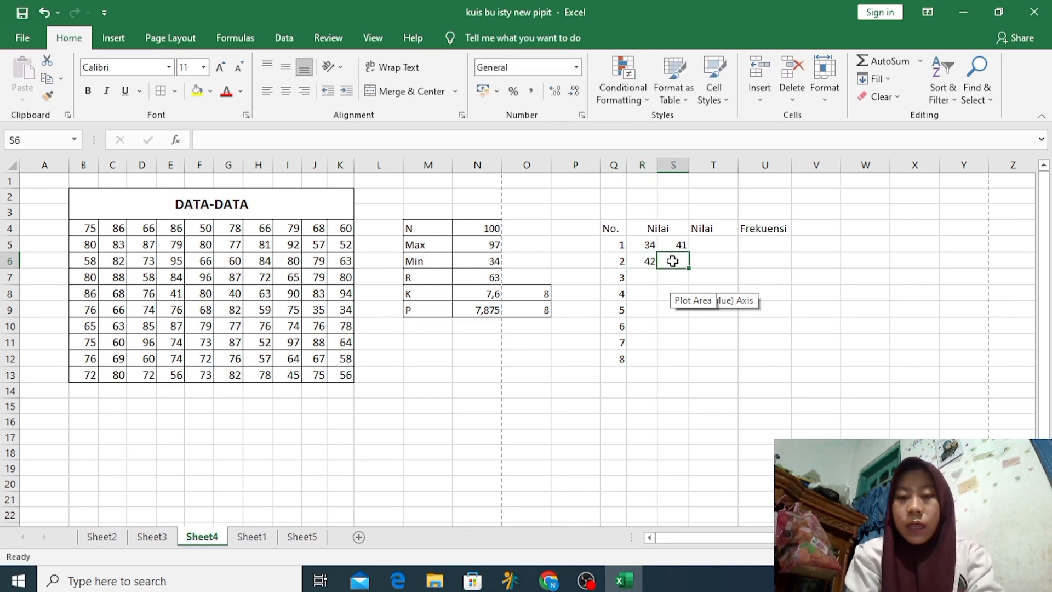
{"action": "type", "text": "49"}
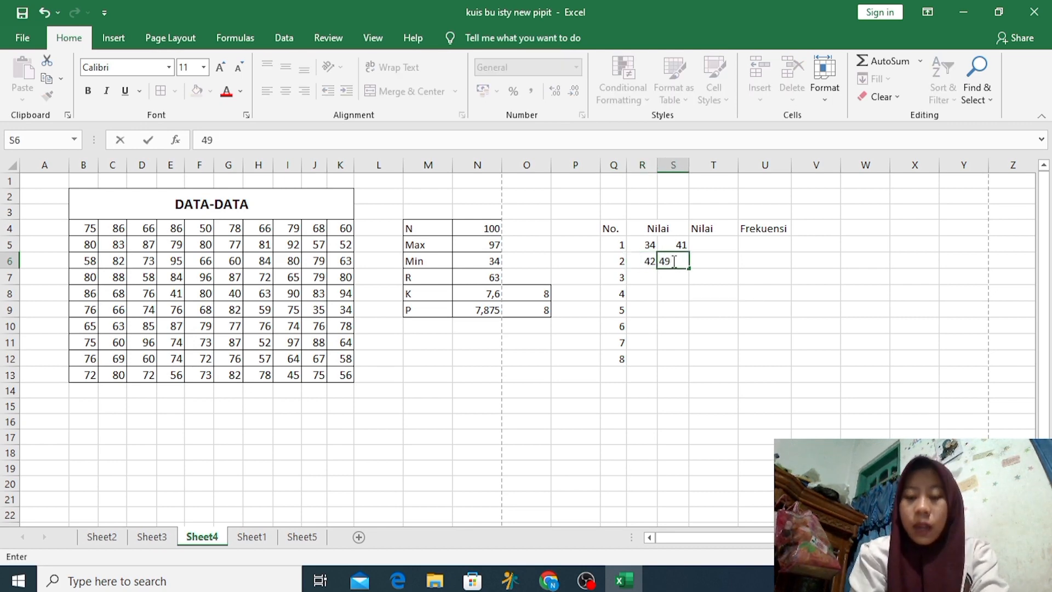
{"action": "key", "text": "Return"}
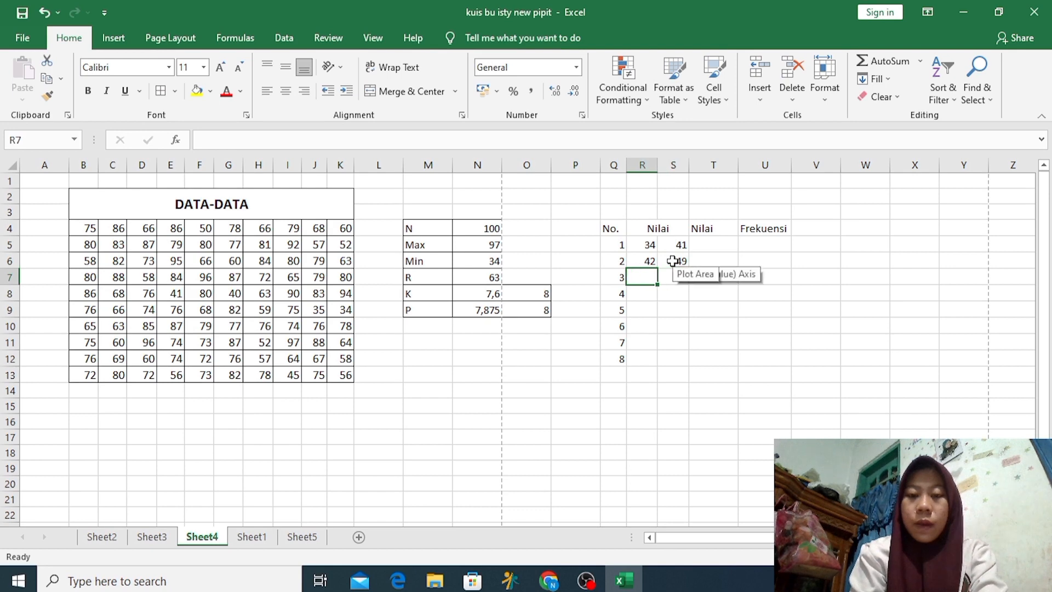
Enter the limits of classes 3 and 4: 50 and 57 in R7:S7, 58 and 65 in R8:S8
{"action": "type", "text": "50"}
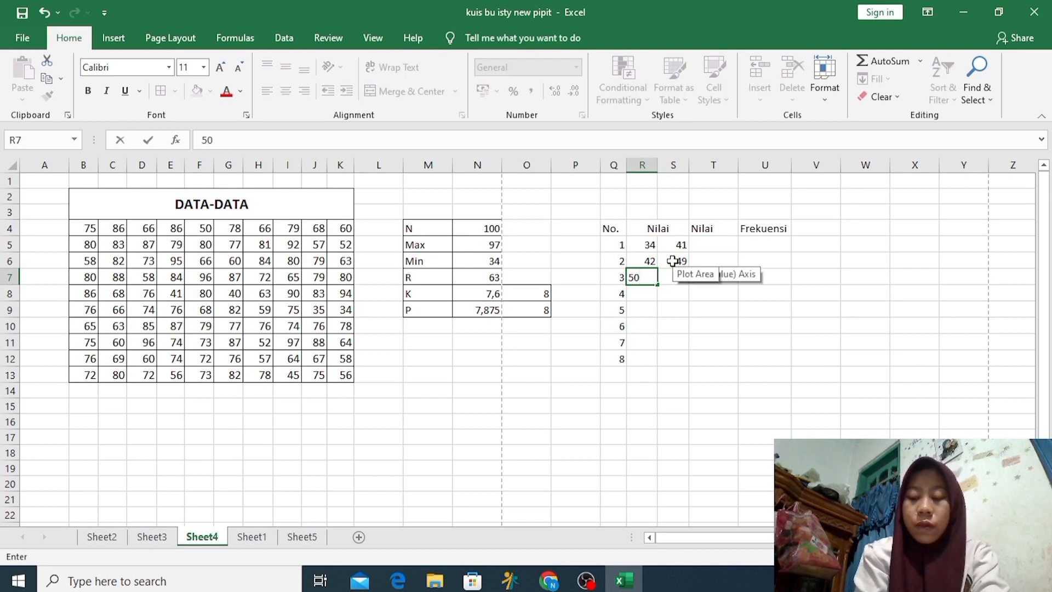
{"action": "key", "text": "Tab"}
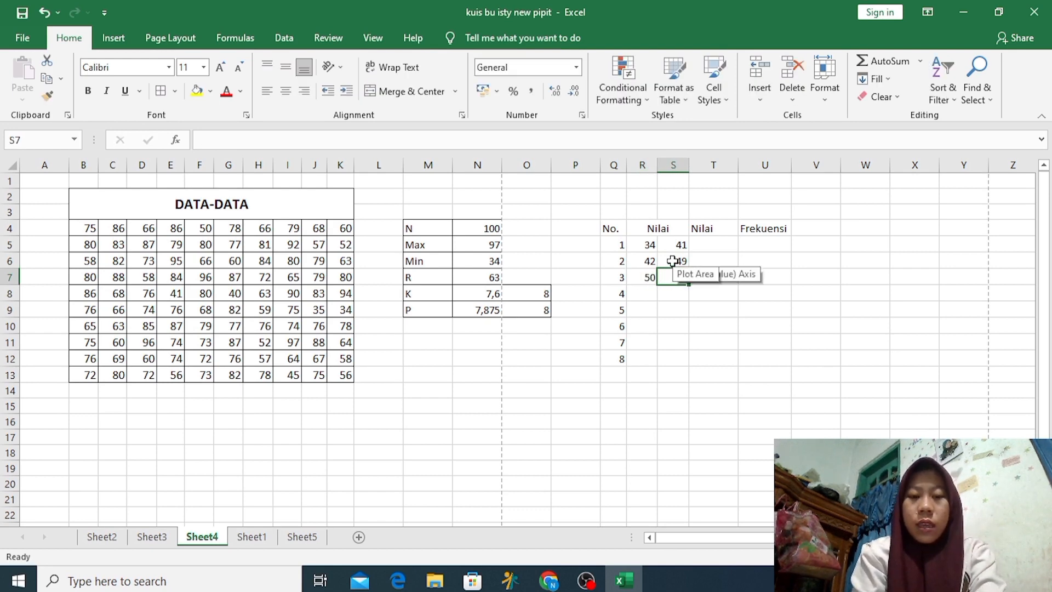
{"action": "type", "text": "57"}
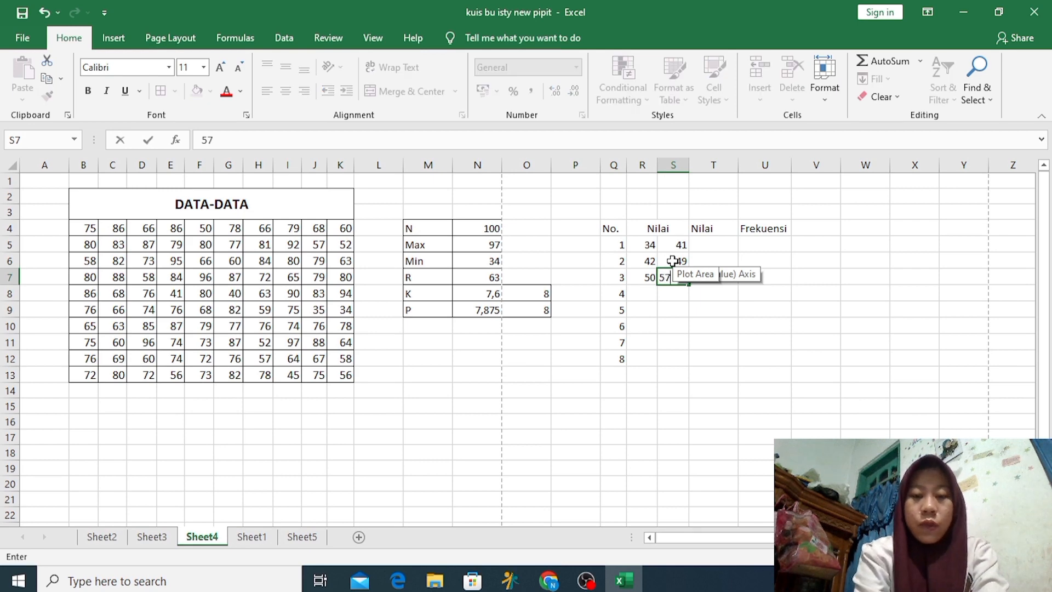
{"action": "key", "text": "Return"}
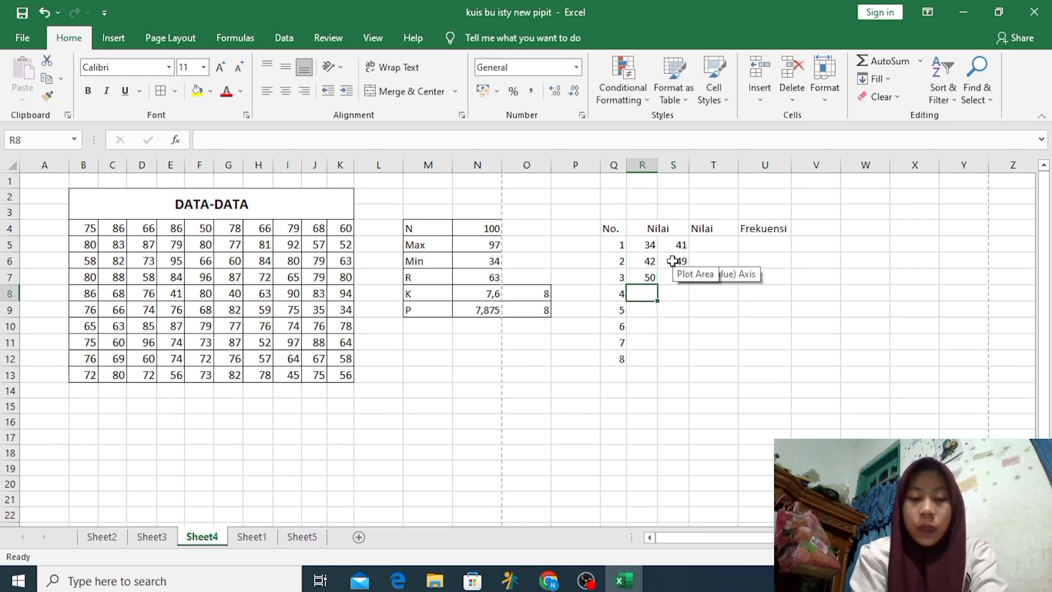
{"action": "type", "text": "58"}
{"action": "key", "text": "Tab"}
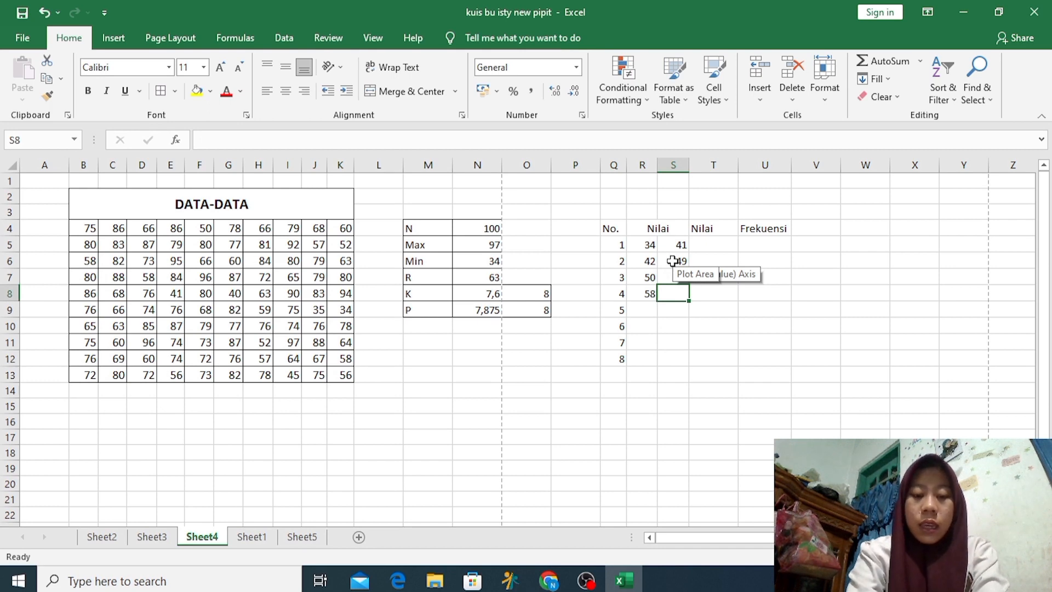
{"action": "type", "text": "65"}
{"action": "key", "text": "Return"}
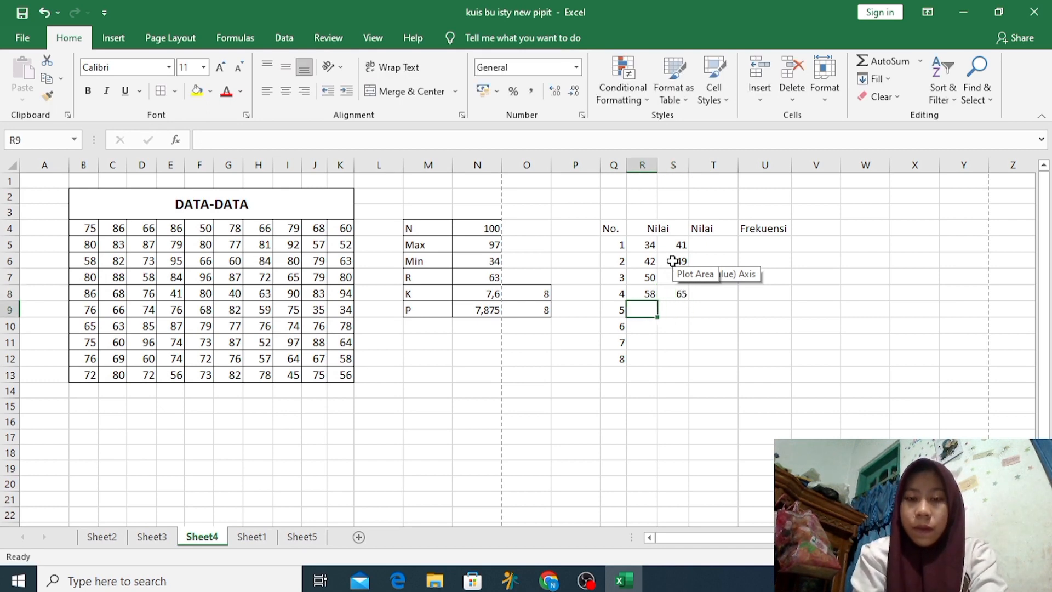
Enter the limits of classes 5 and 6: 66 and 73 in R9:S9, 74 and 81 in R10:S10
{"action": "type", "text": "66"}
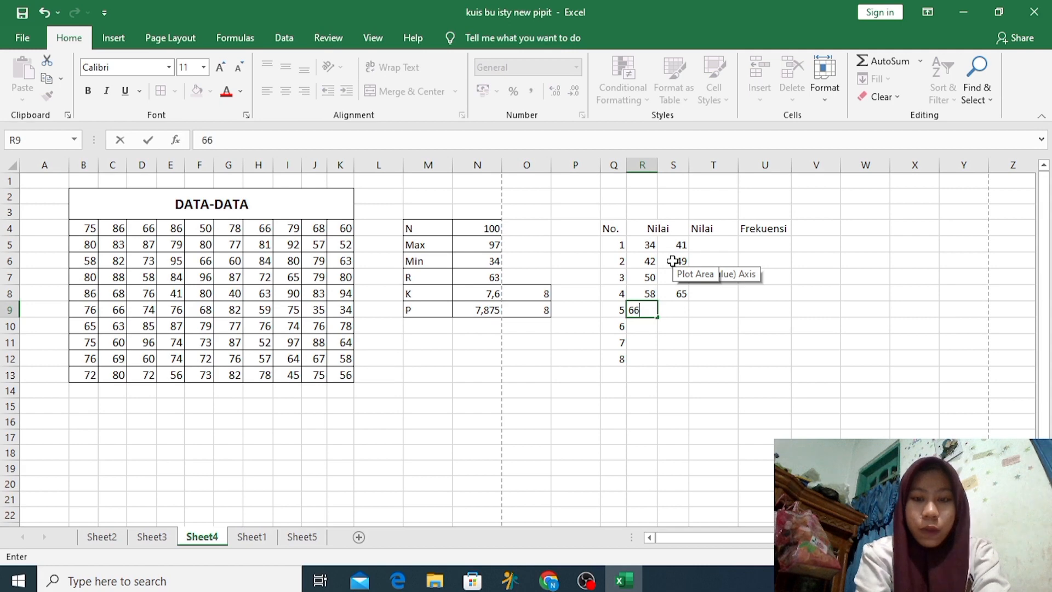
{"action": "key", "text": "Tab"}
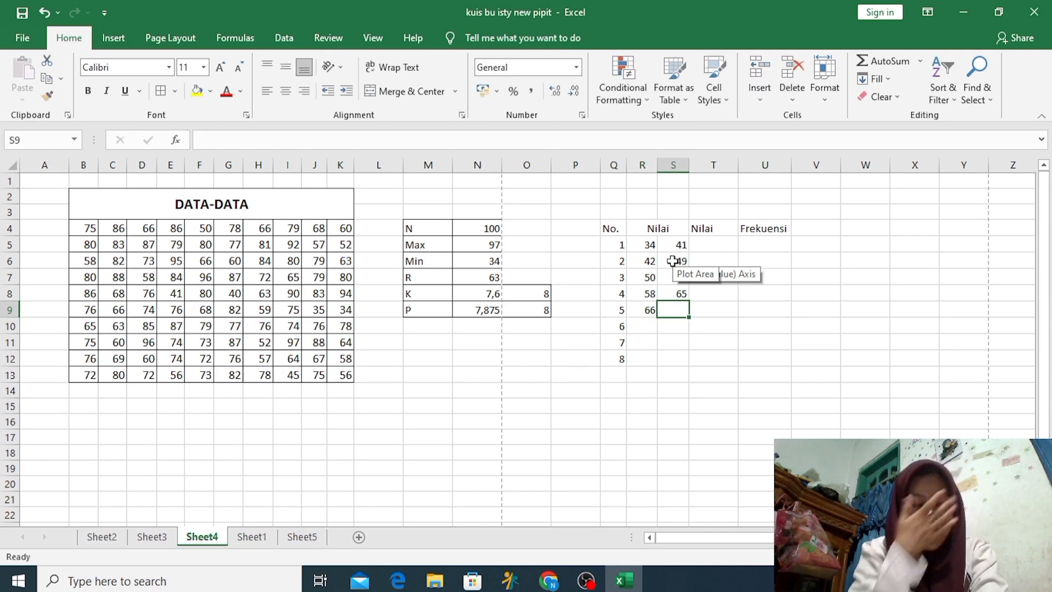
{"action": "type", "text": "73"}
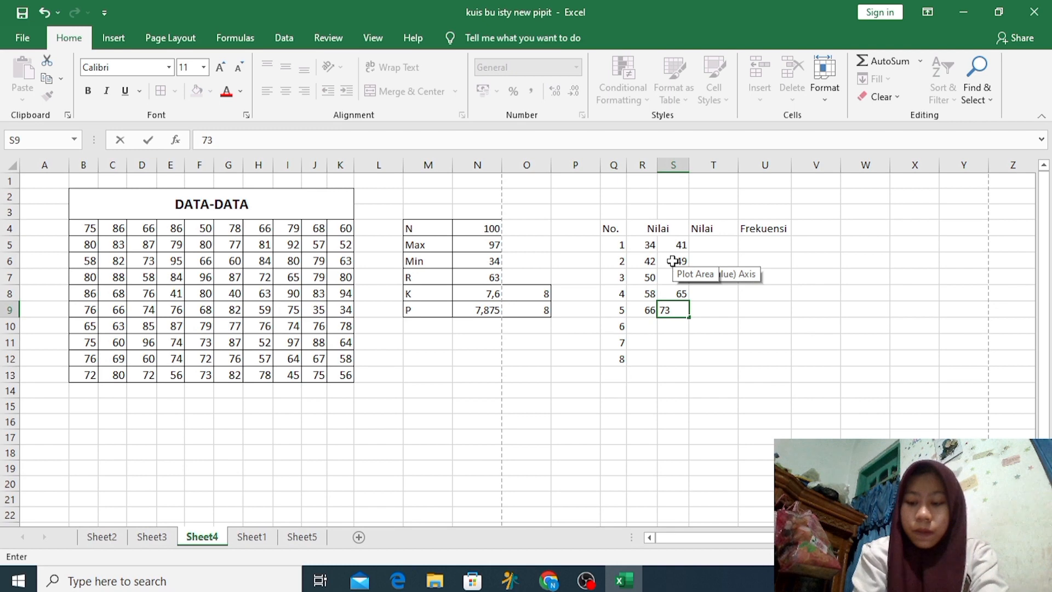
{"action": "key", "text": "Return"}
{"action": "type", "text": "7"}
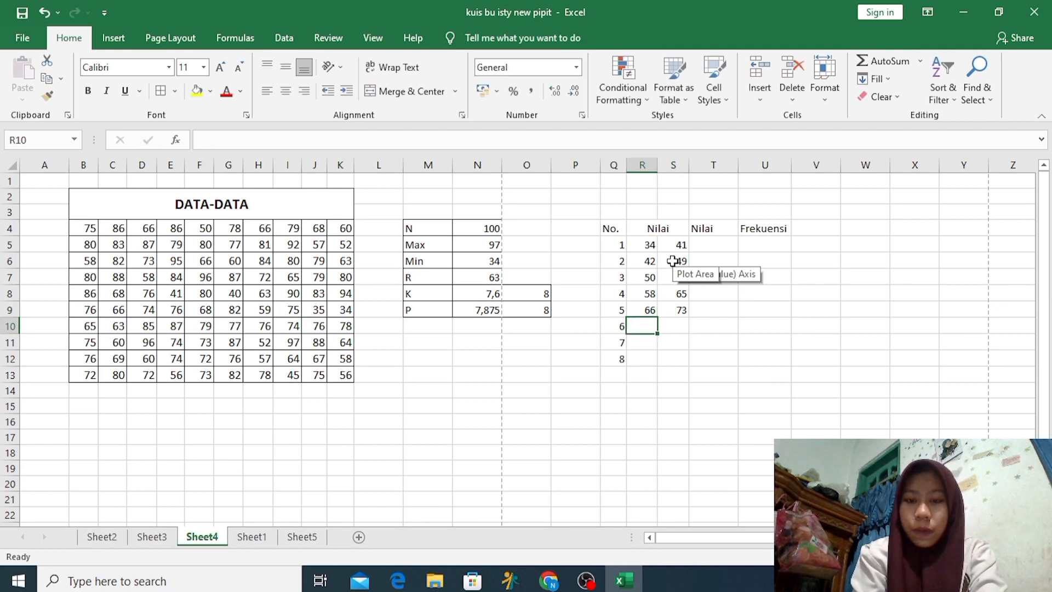
{"action": "type", "text": "4"}
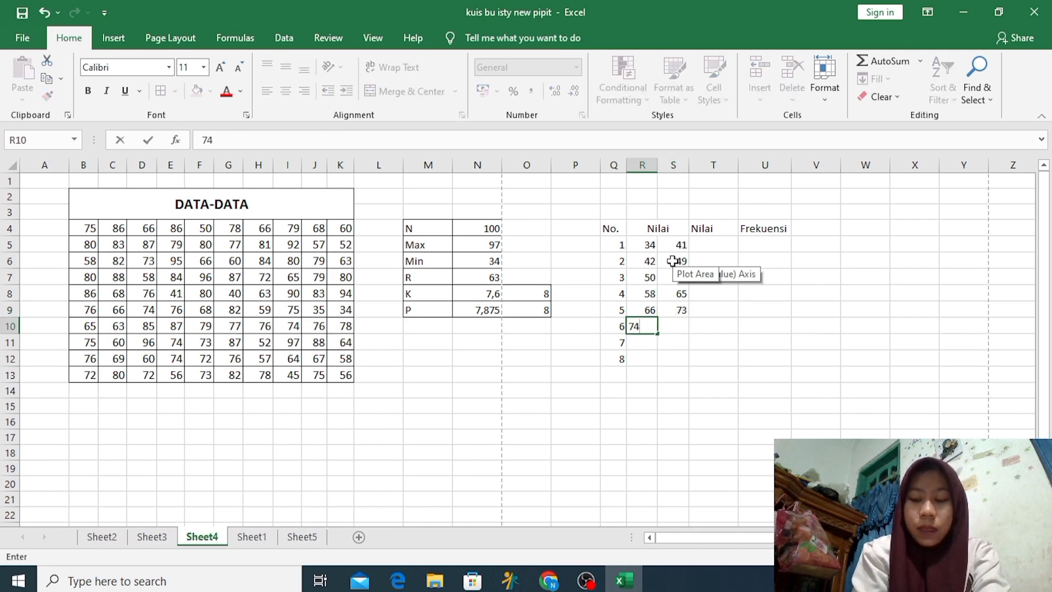
{"action": "key", "text": "Tab"}
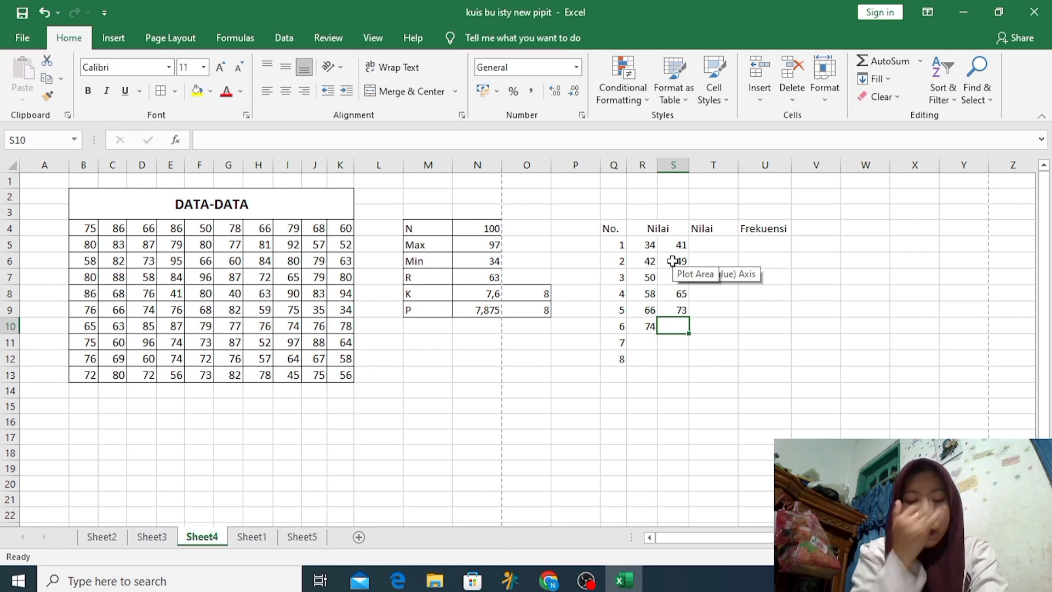
{"action": "type", "text": "81"}
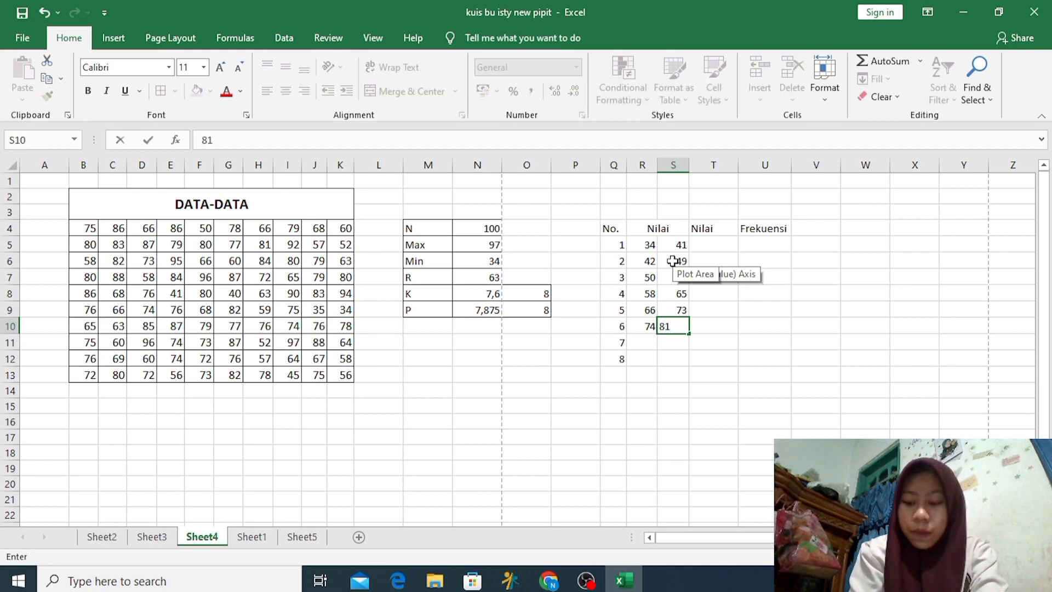
{"action": "key", "text": "Return"}
Enter the limits of classes 7 and 8: 82 and 89 in R11:S11, 90 and 97 in R12:S12
{"action": "type", "text": "82"}
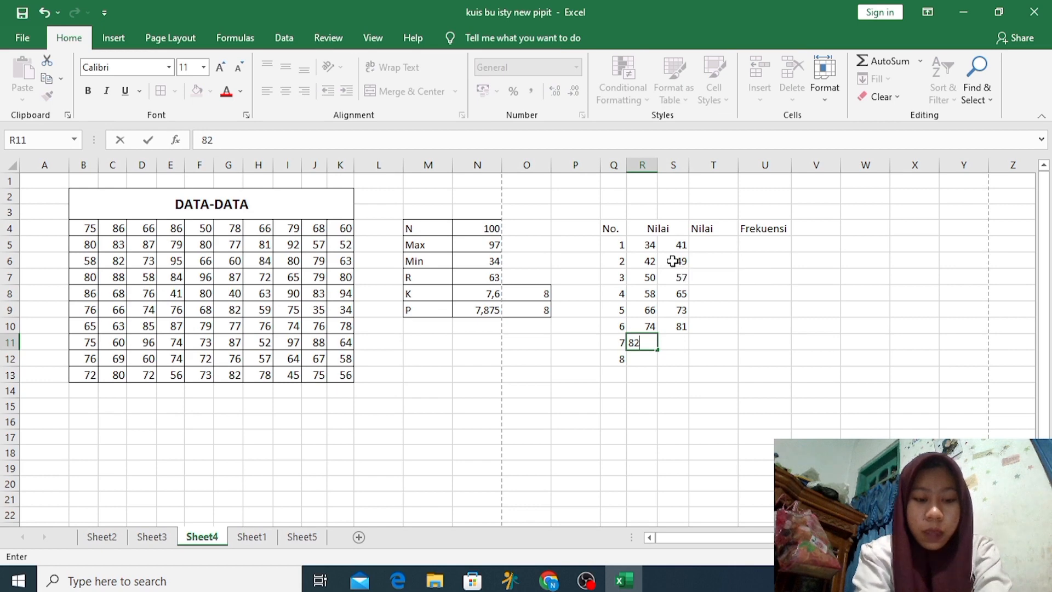
{"action": "key", "text": "Tab"}
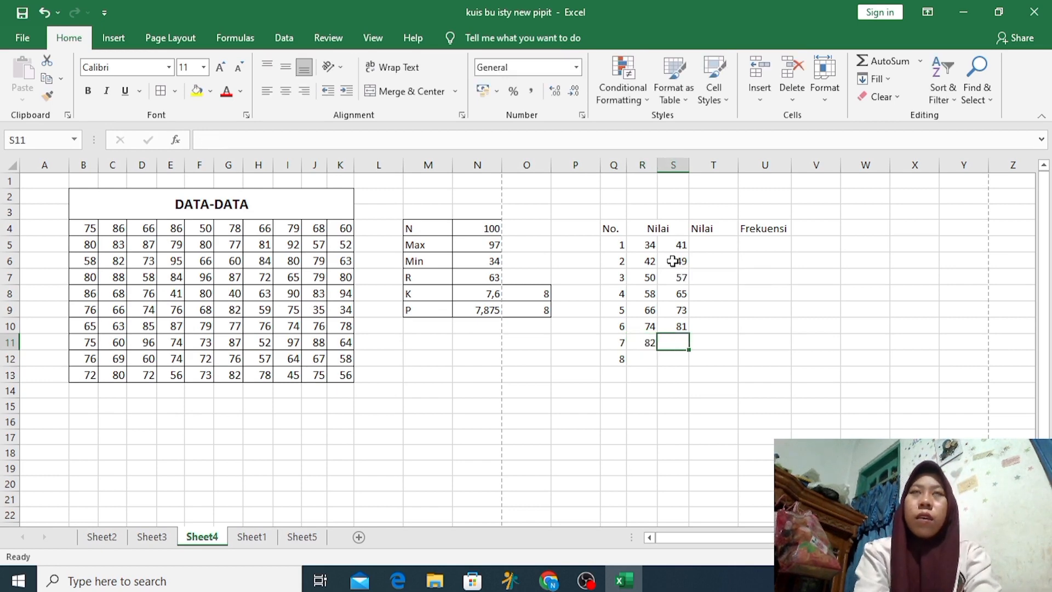
{"action": "type", "text": "89"}
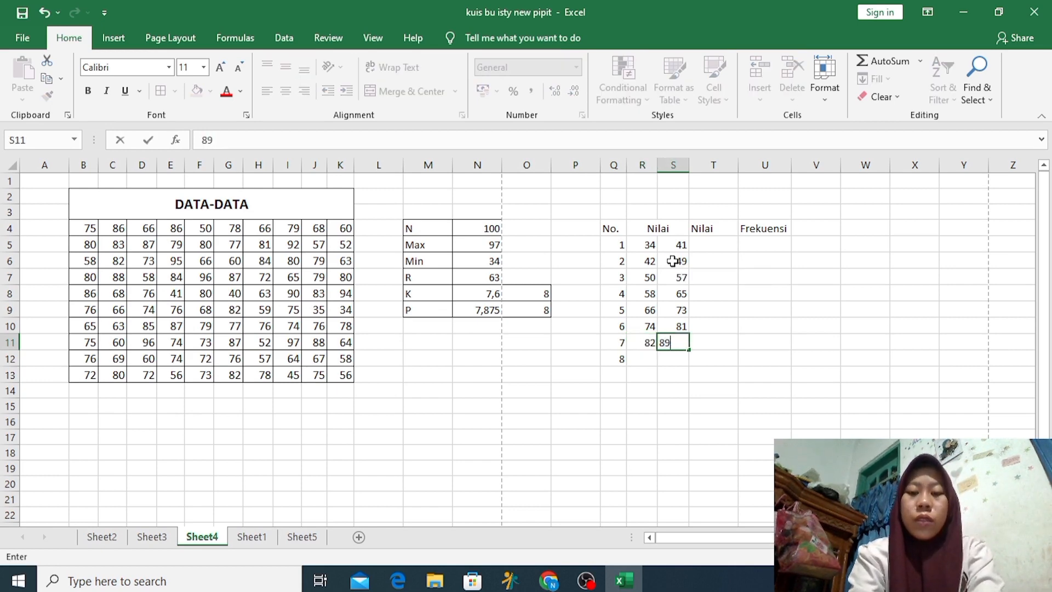
{"action": "key", "text": "Return"}
{"action": "type", "text": "90"}
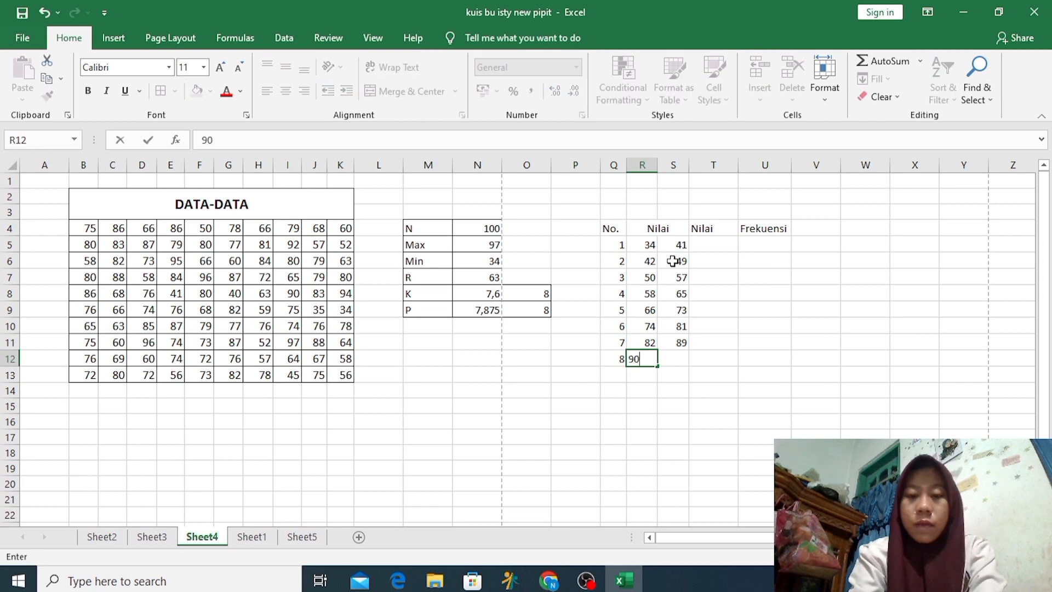
{"action": "key", "text": "Tab"}
{"action": "type", "text": "97"}
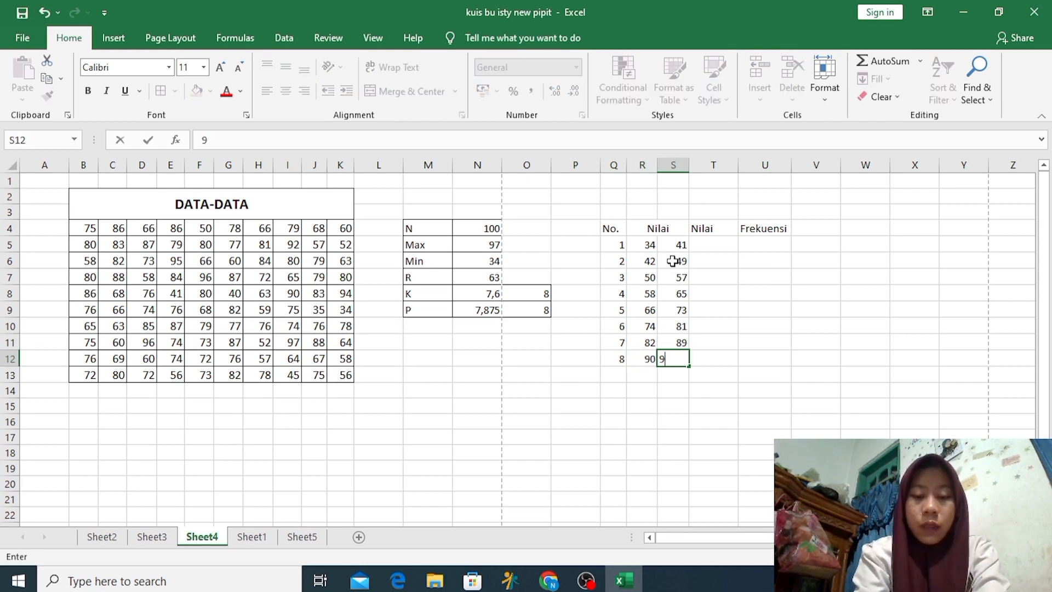
Build the interval labels in the second "Nilai" column with =CONCATENATE(R5:R12;"-";S5:S12) in T5, filled down to T12
{"action": "left_click", "coordinate": [708, 241]}
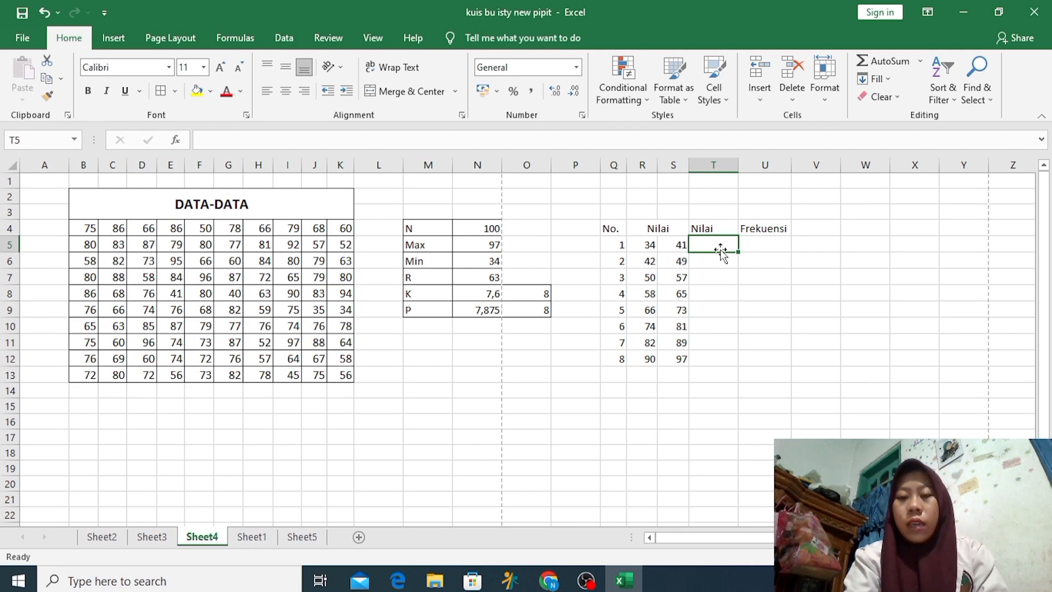
{"action": "type", "text": "="}
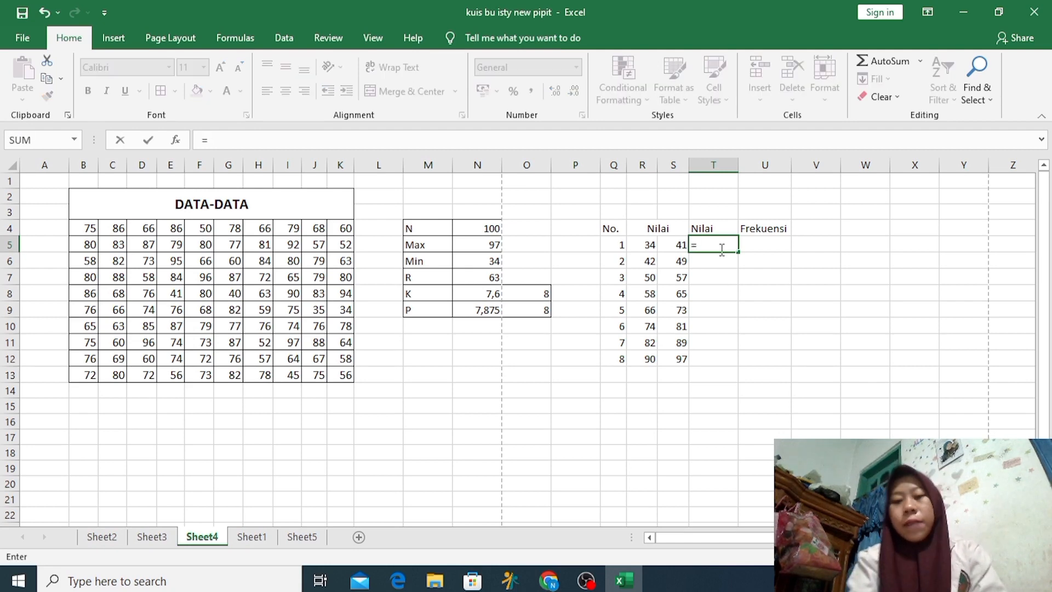
{"action": "type", "text": "conce"}
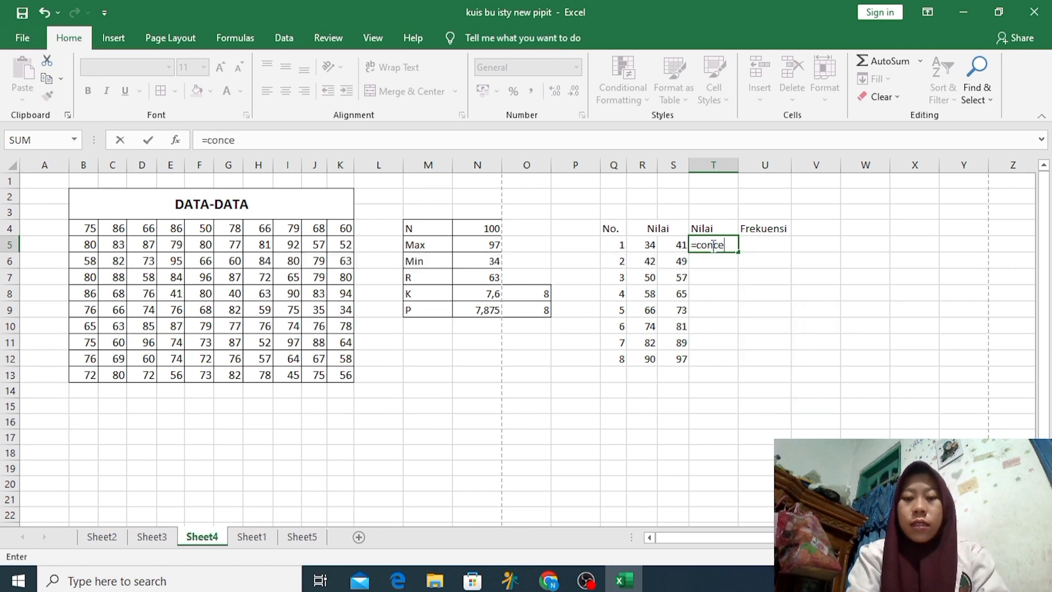
{"action": "key", "text": "BackSpace"}
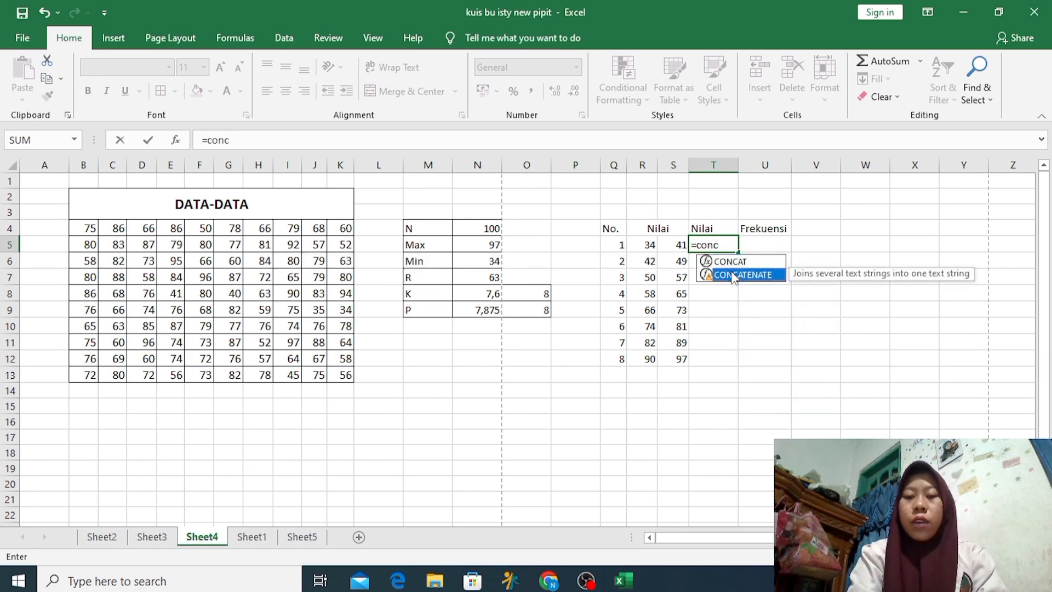
{"action": "double_click", "coordinate": [733, 275]}
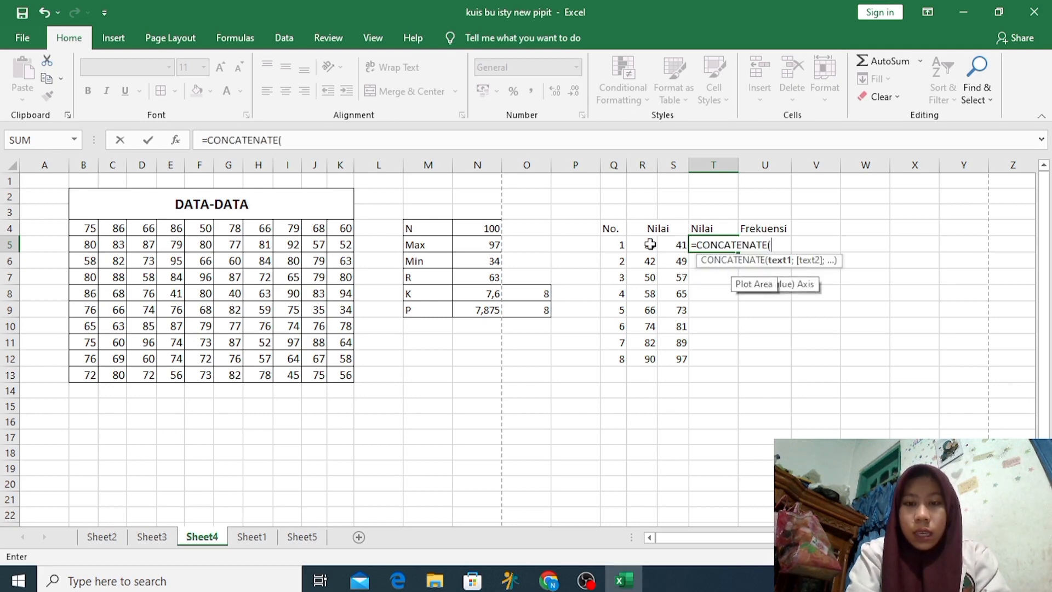
{"action": "left_click_drag", "start_coordinate": [649, 244], "coordinate": [647, 353]}
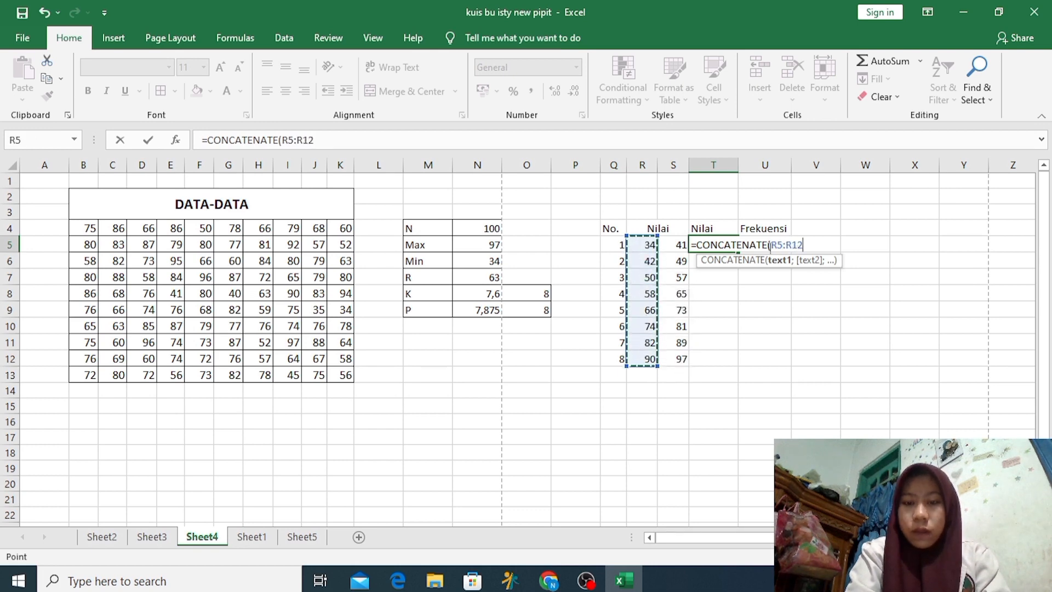
{"action": "type", "text": ";"}
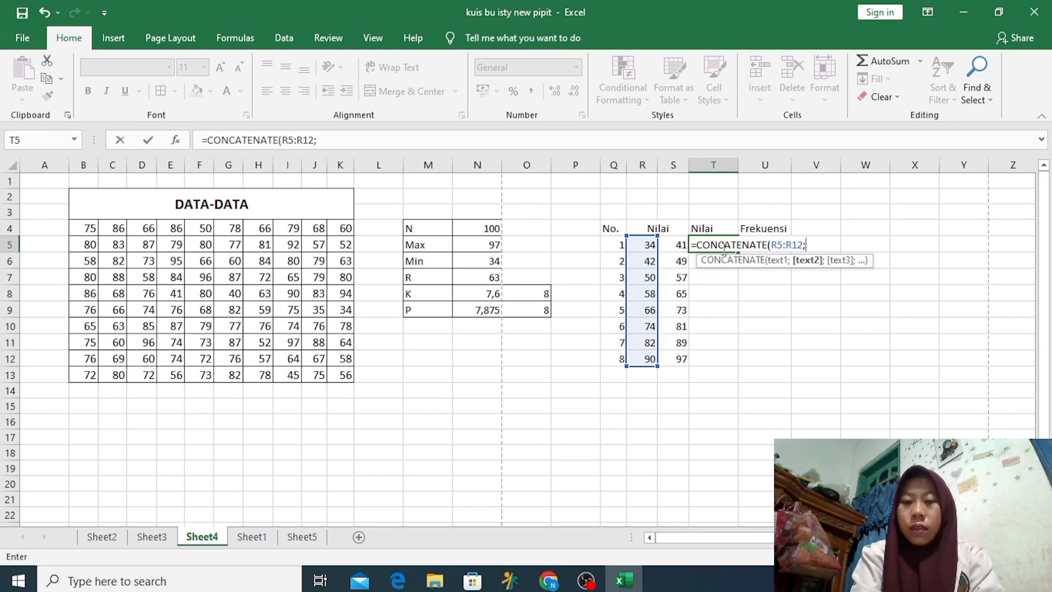
{"action": "type", "text": "\""}
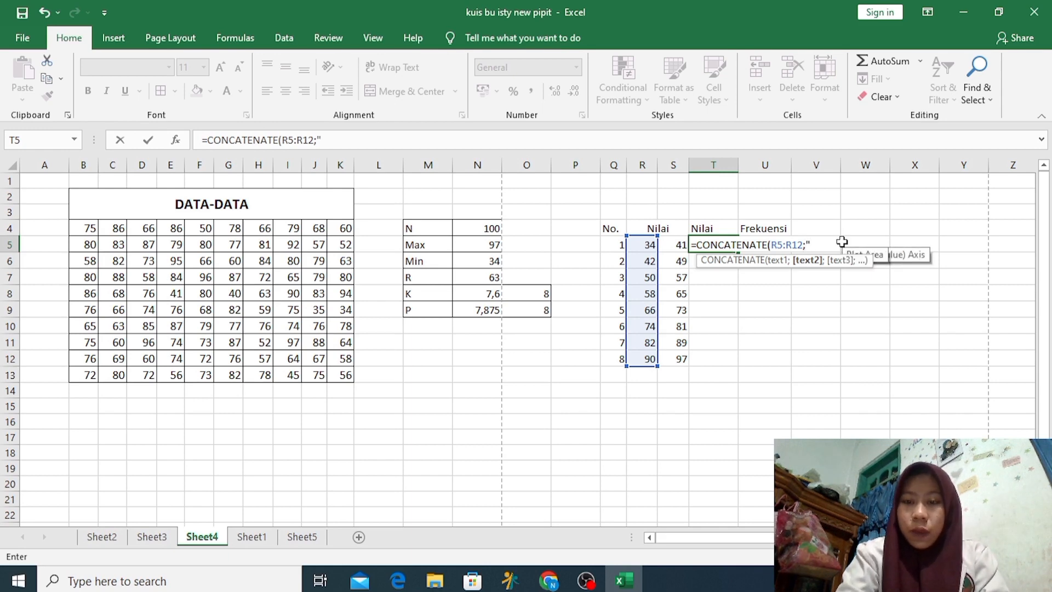
{"action": "type", "text": "-"}
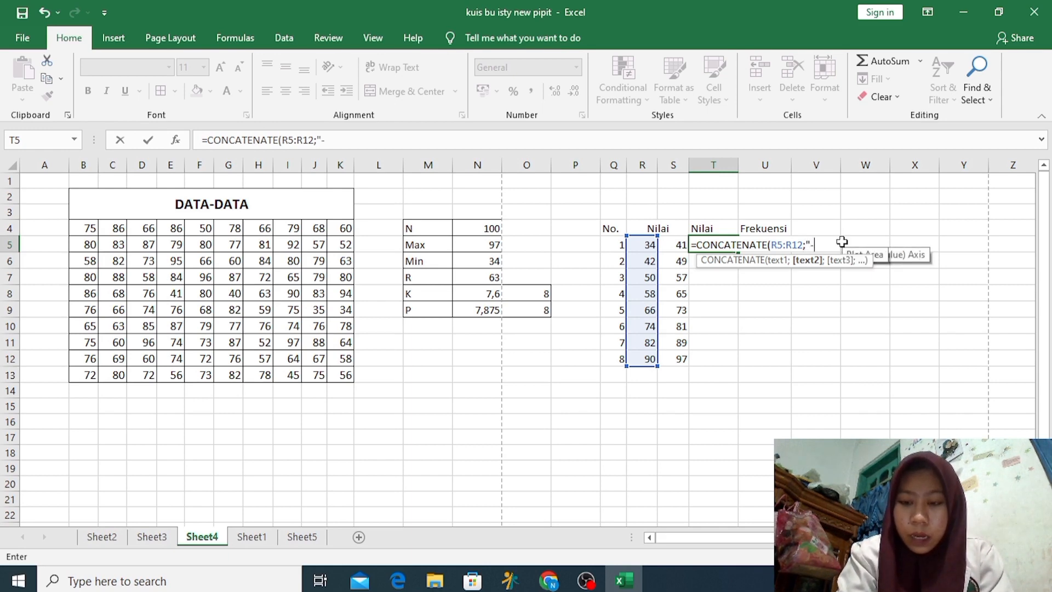
{"action": "type", "text": "\""}
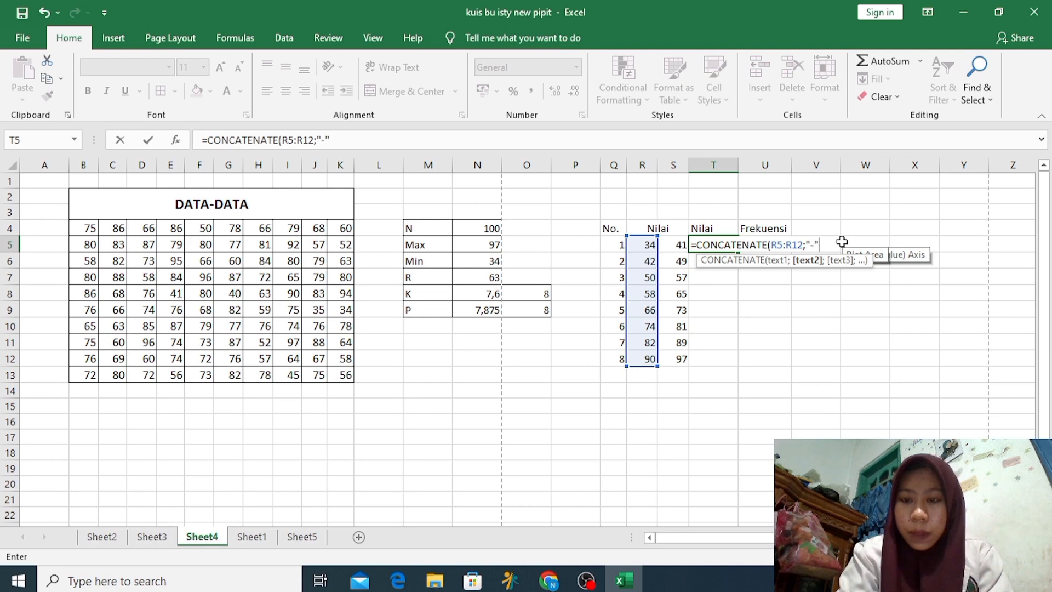
{"action": "type", "text": ";"}
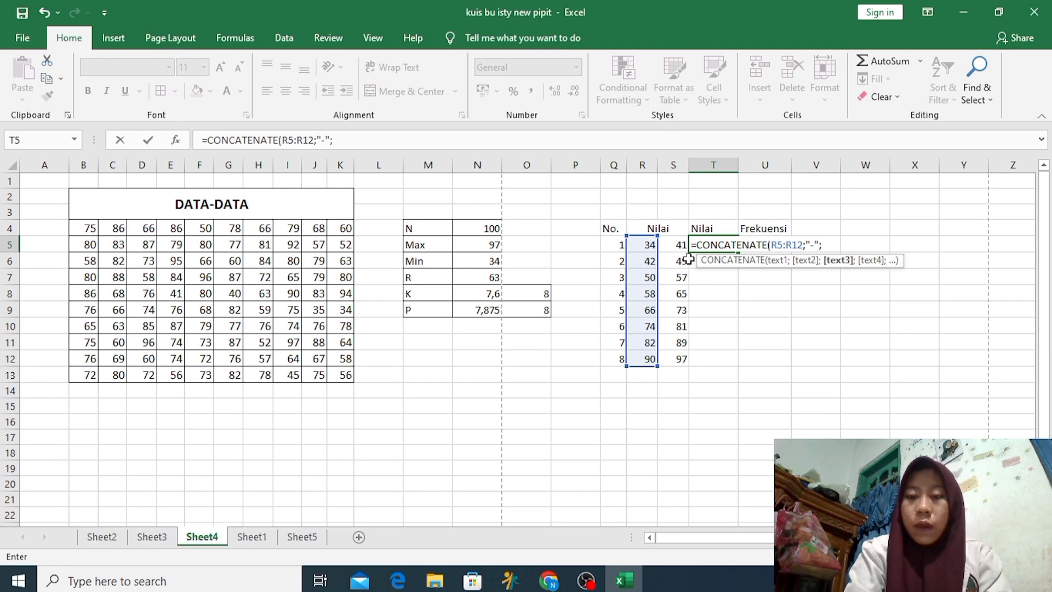
{"action": "left_click_drag", "start_coordinate": [680, 249], "coordinate": [679, 353]}
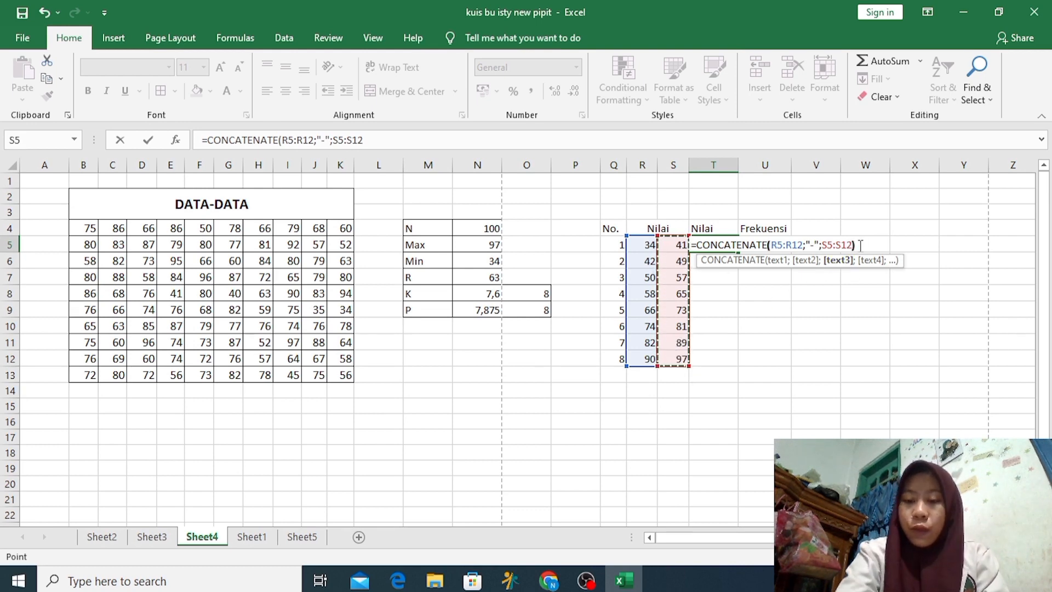
{"action": "type", "text": ")"}
{"action": "key", "text": "Return"}
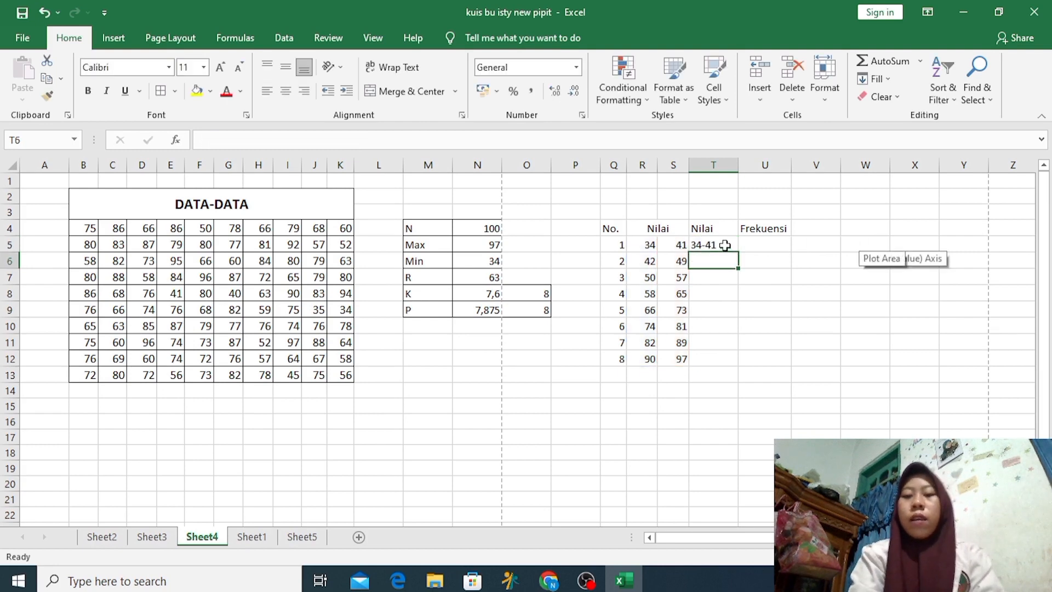
{"action": "left_click", "coordinate": [727, 244]}
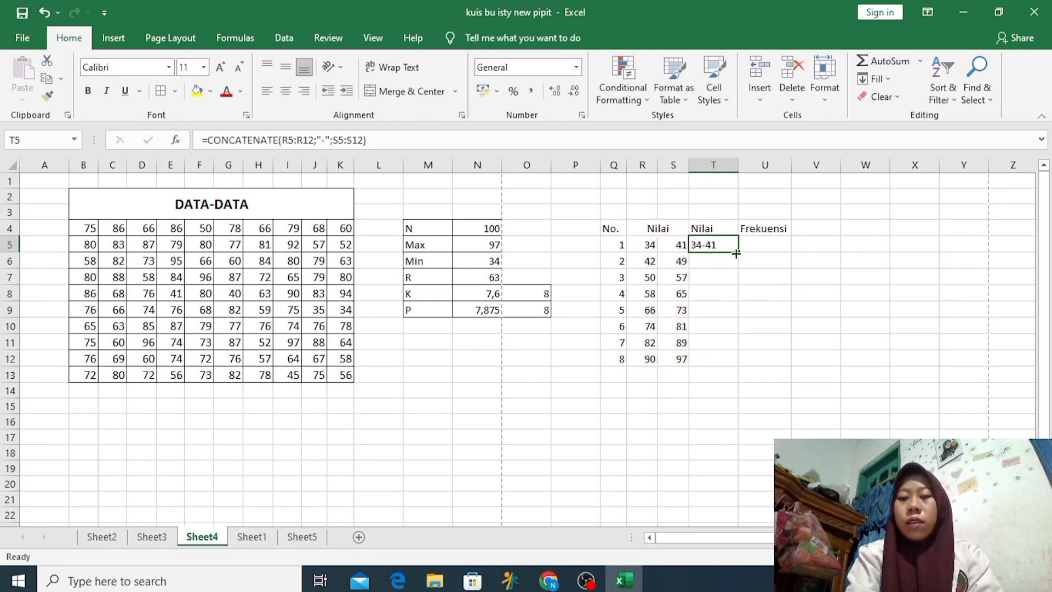
{"action": "left_click_drag", "start_coordinate": [736, 254], "coordinate": [734, 364]}
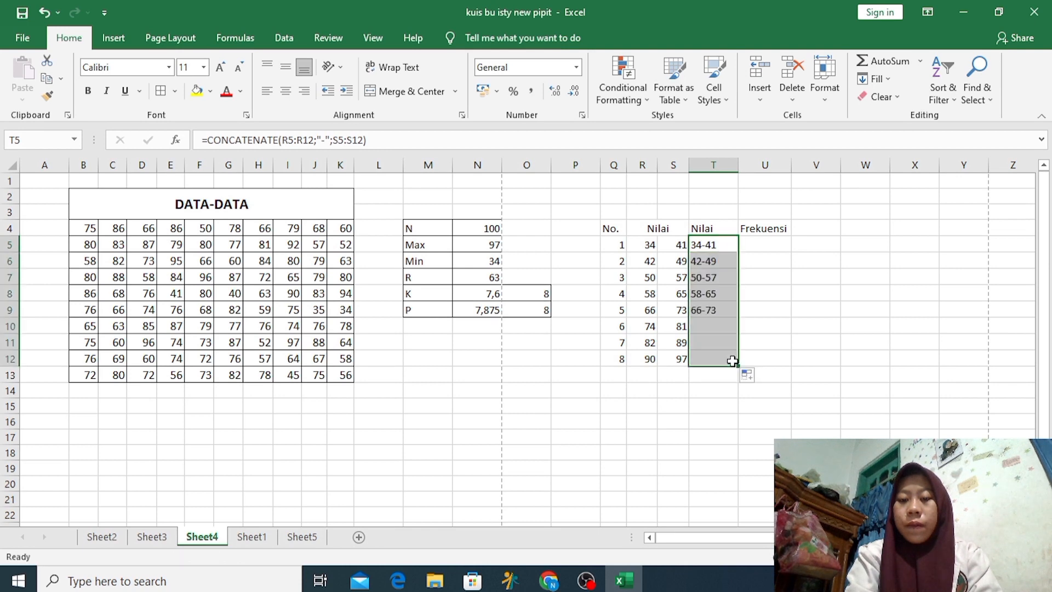
Calculate the class frequencies in U5:U12 with the array formula =FREQUENCY(B4:K13;S5:S12)
{"action": "left_click", "coordinate": [763, 249]}
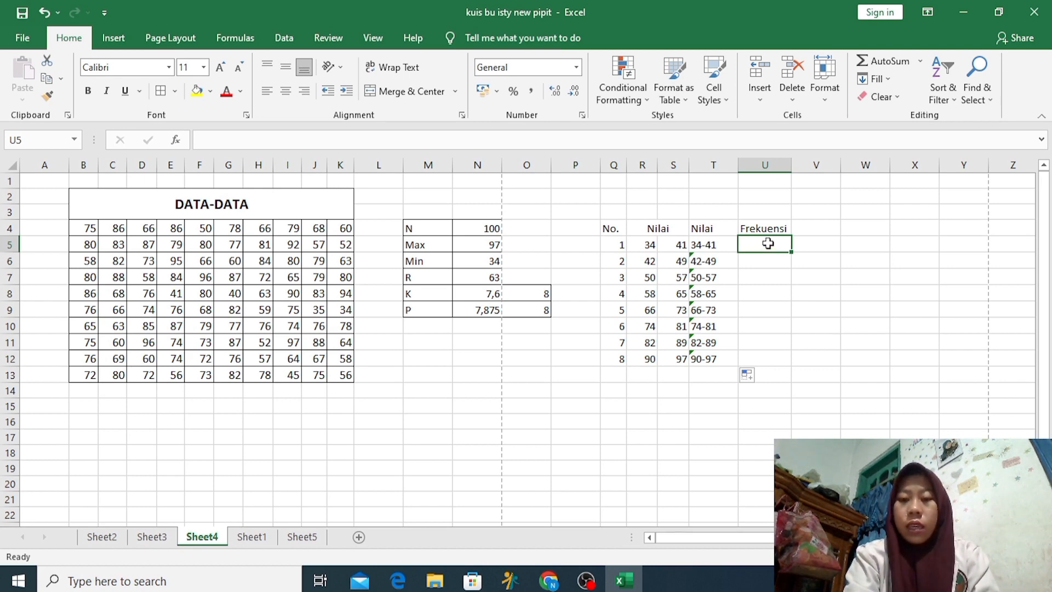
{"action": "left_click_drag", "start_coordinate": [765, 246], "coordinate": [753, 356]}
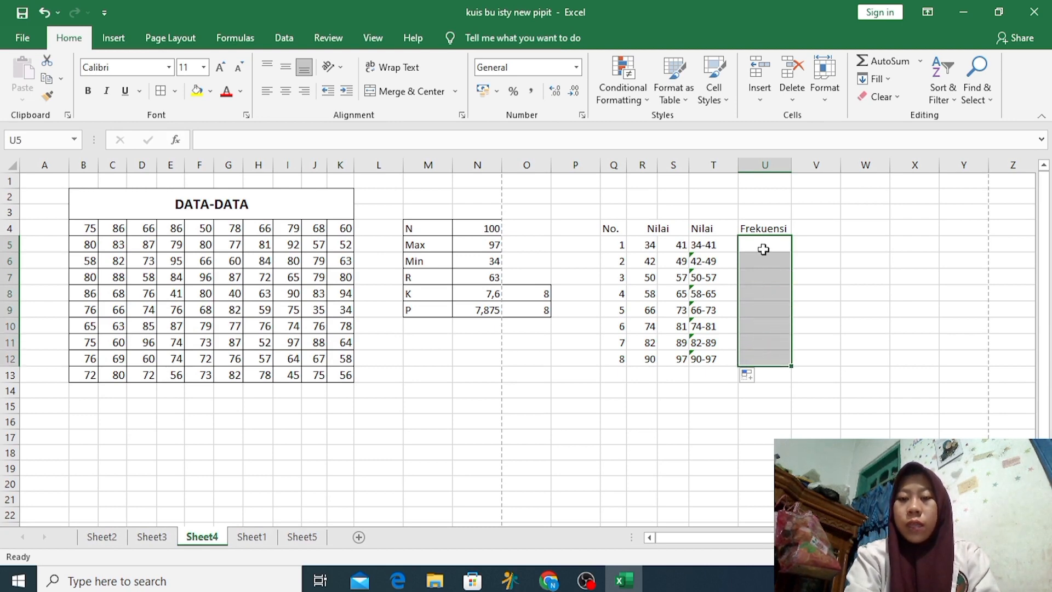
{"action": "type", "text": "="}
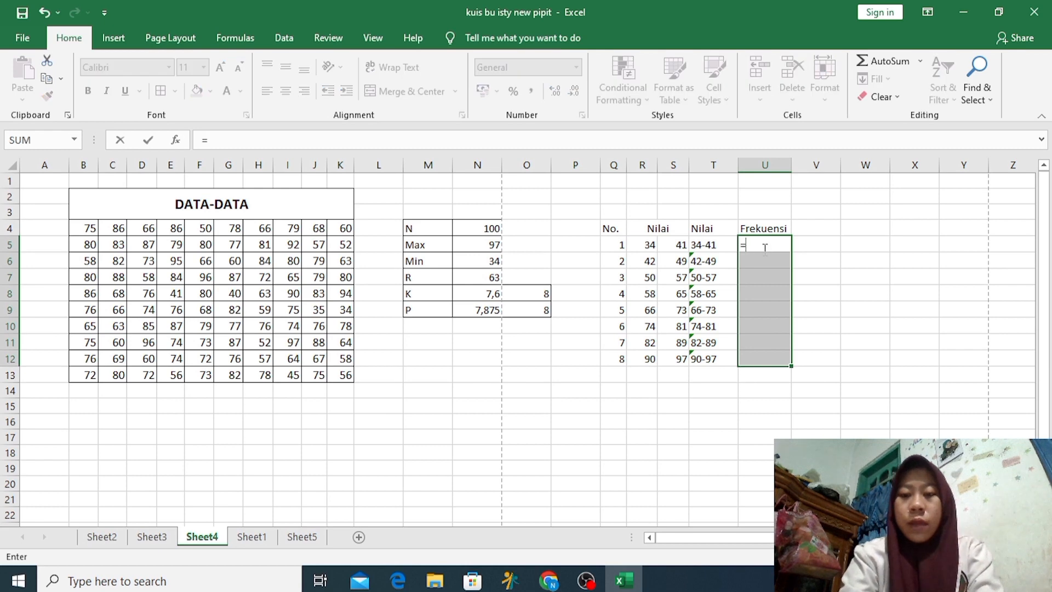
{"action": "type", "text": "fre"}
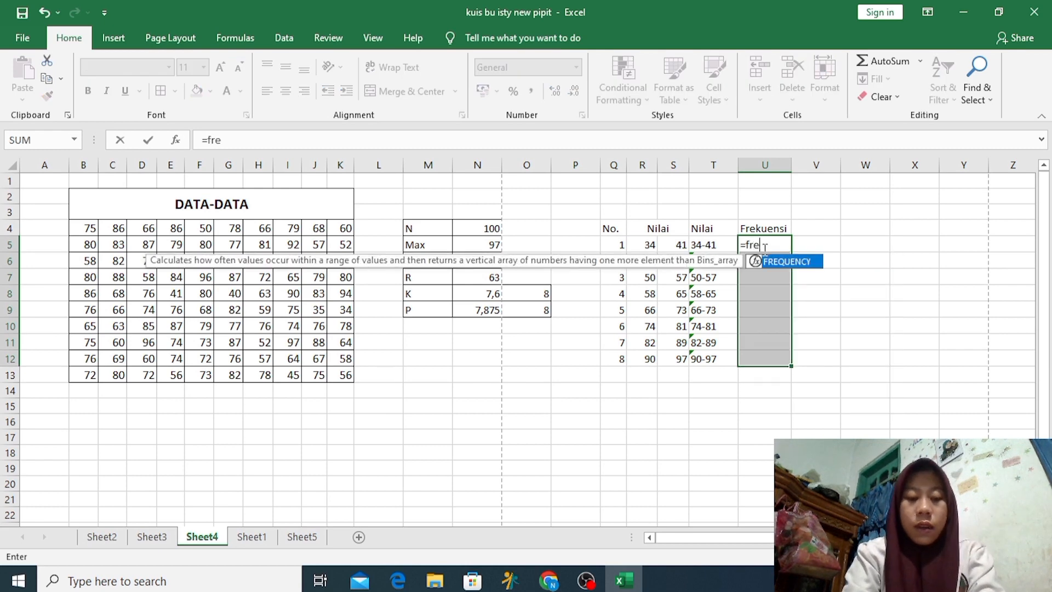
{"action": "double_click", "coordinate": [789, 263]}
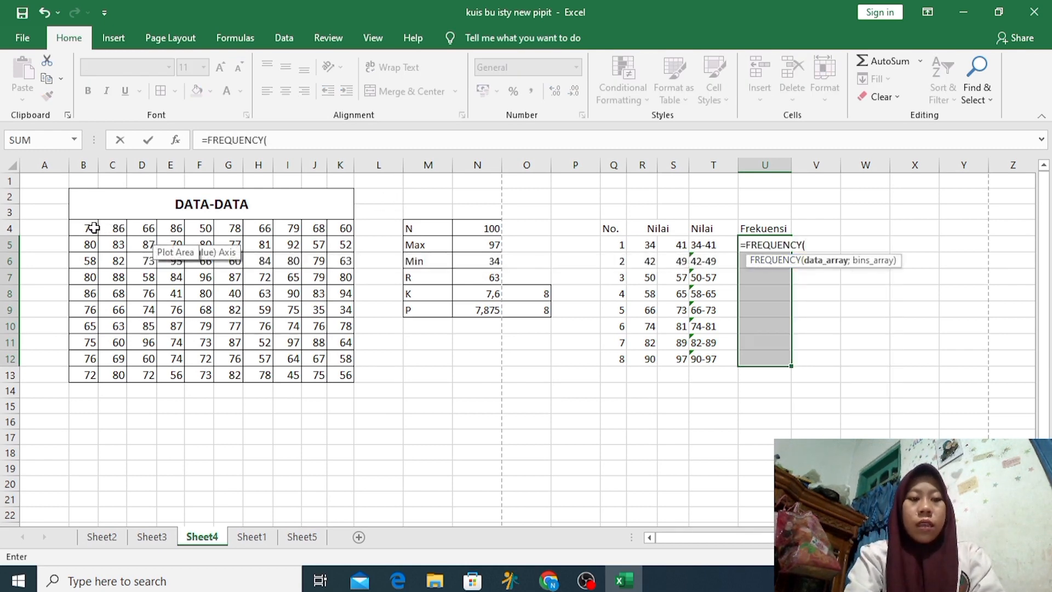
{"action": "left_click_drag", "start_coordinate": [90, 228], "coordinate": [351, 377]}
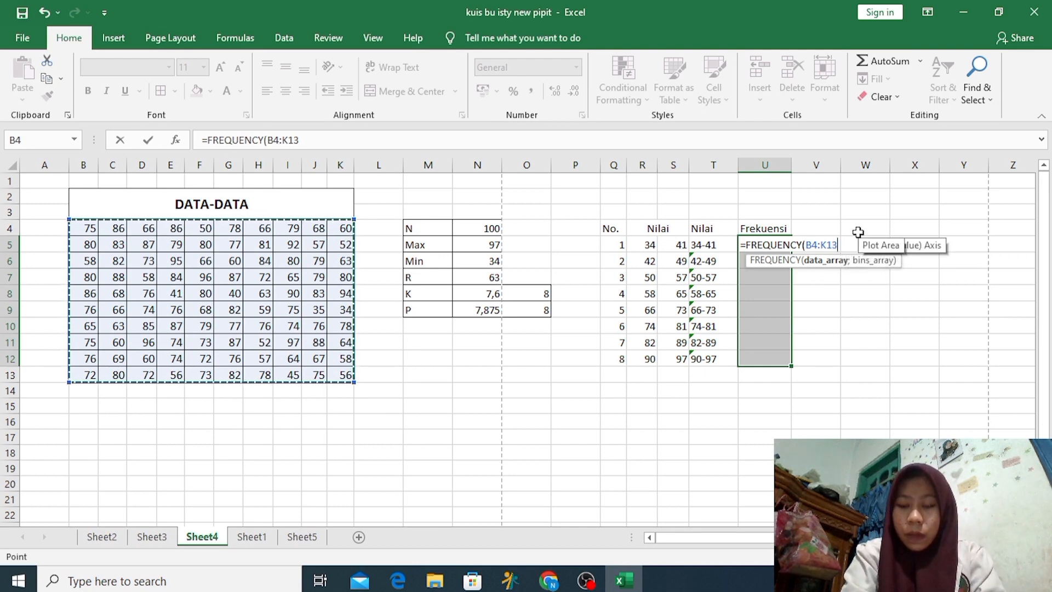
{"action": "type", "text": ";"}
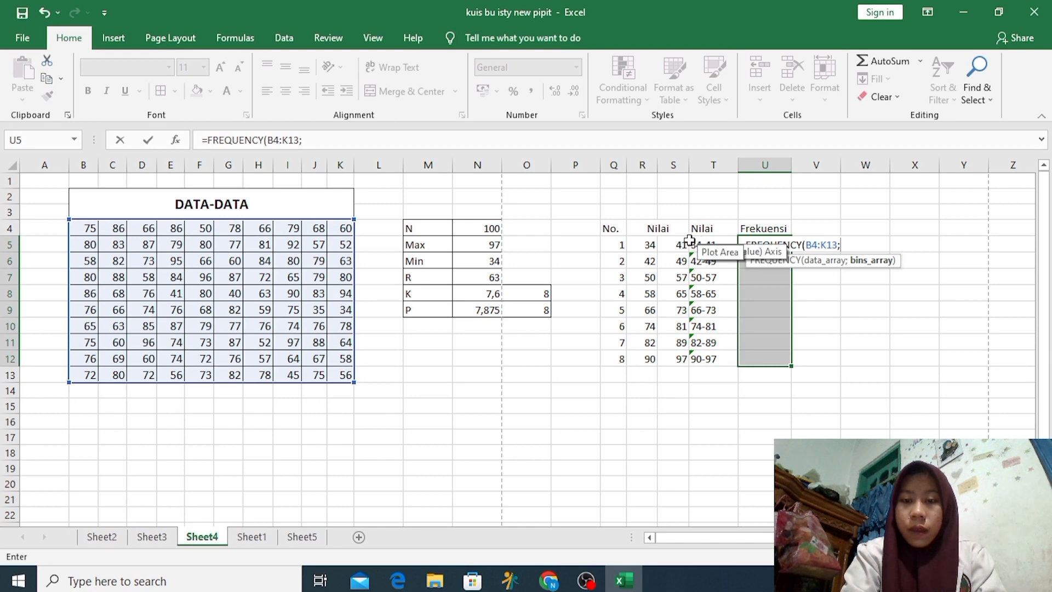
{"action": "left_click_drag", "start_coordinate": [683, 244], "coordinate": [681, 360]}
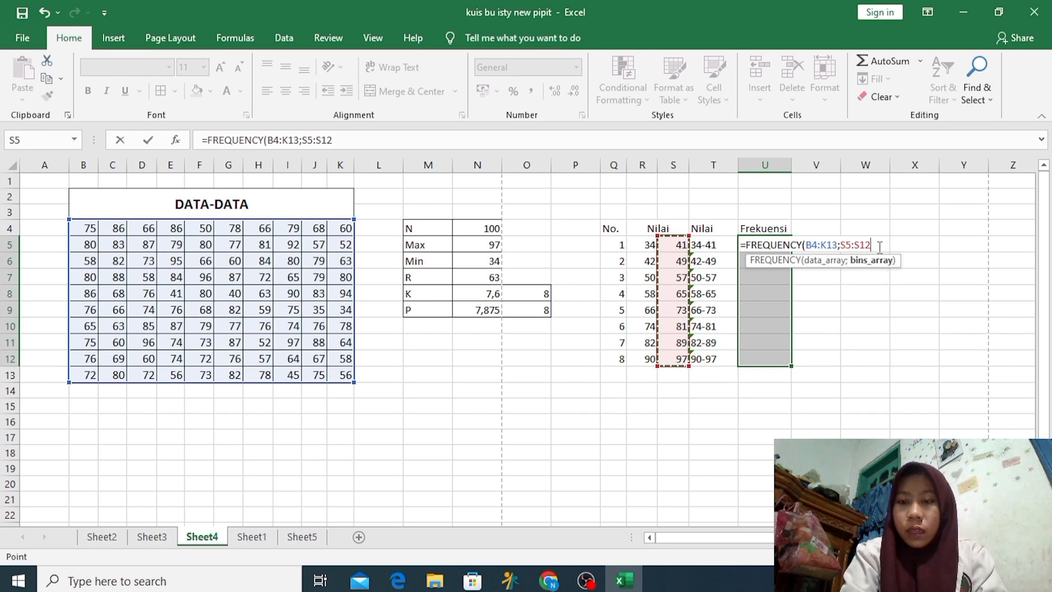
{"action": "type", "text": ")"}
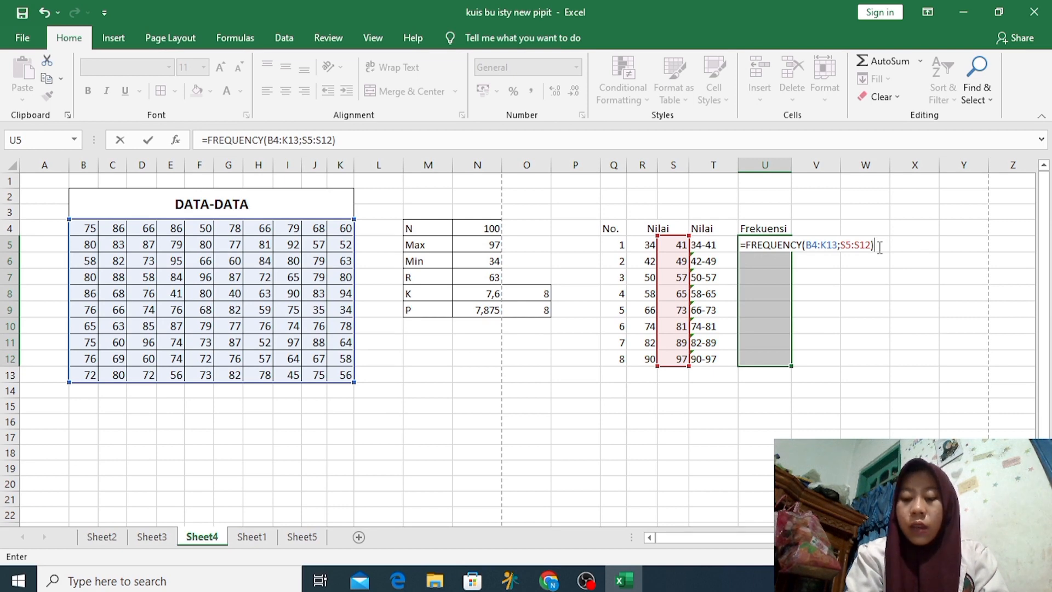
{"action": "key", "text": "ctrl+shift+Return"}
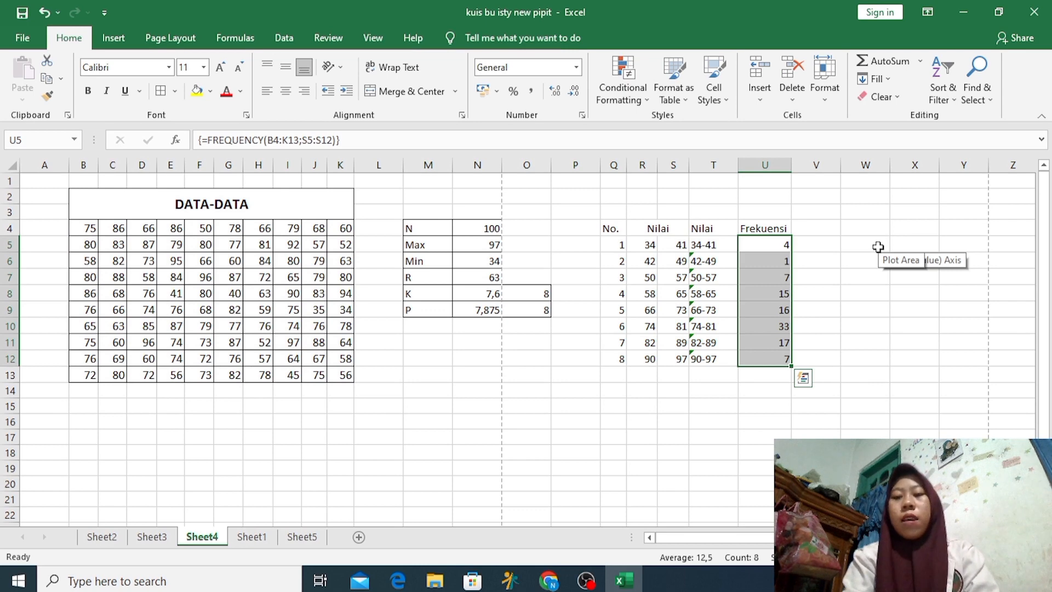
{"action": "left_click", "coordinate": [832, 247]}
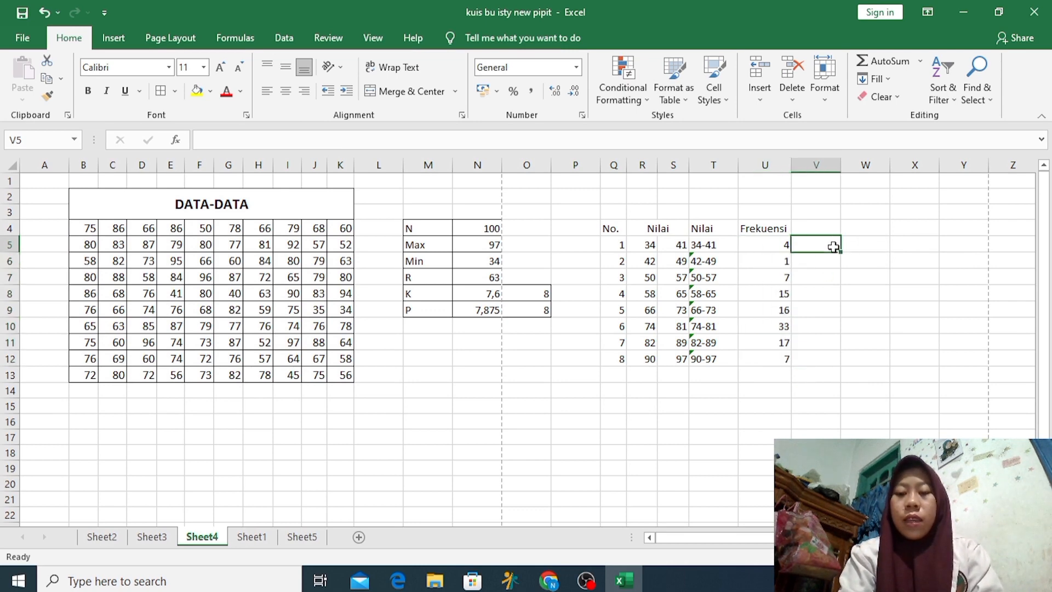
Total the "Frekuensi" column in U13 with =SUM(U5:U12)
{"action": "left_click", "coordinate": [769, 378]}
{"action": "type", "text": "=sum"}
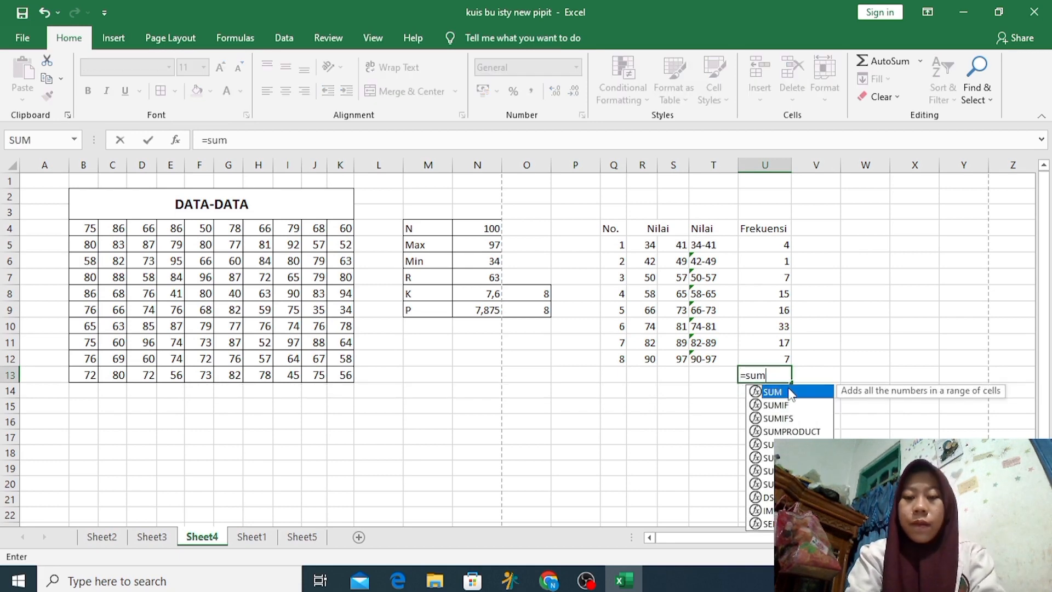
{"action": "double_click", "coordinate": [772, 392]}
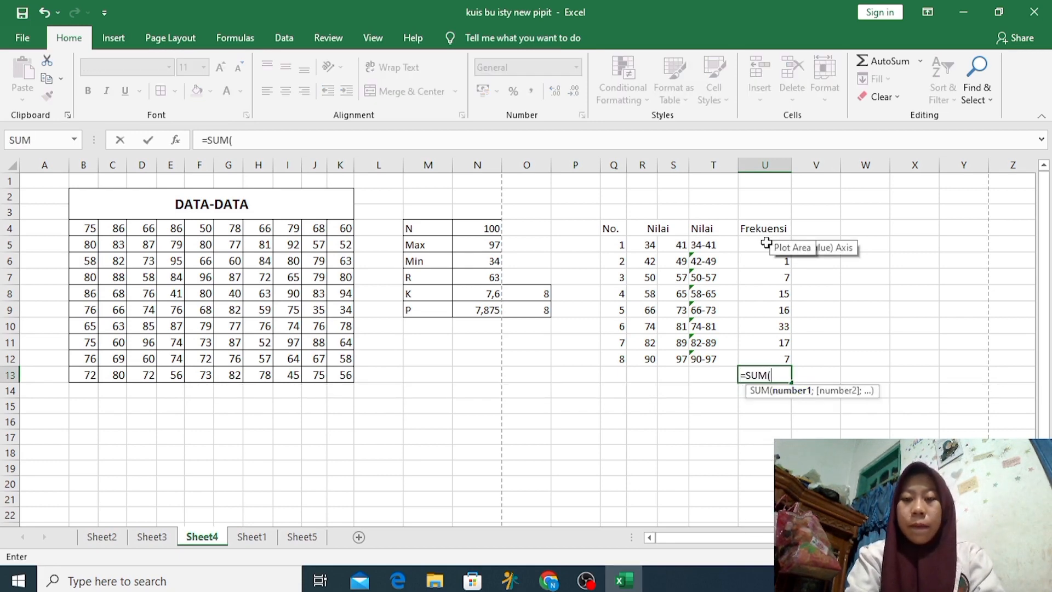
{"action": "left_click_drag", "start_coordinate": [767, 241], "coordinate": [757, 351]}
{"action": "key", "text": "Return"}
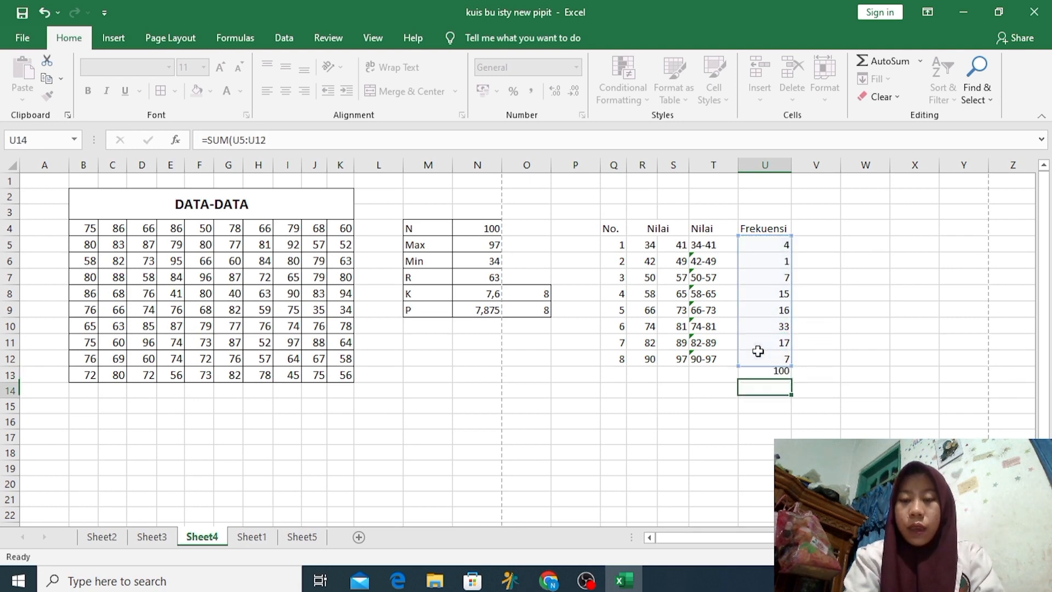
{"action": "left_click", "coordinate": [757, 373]}
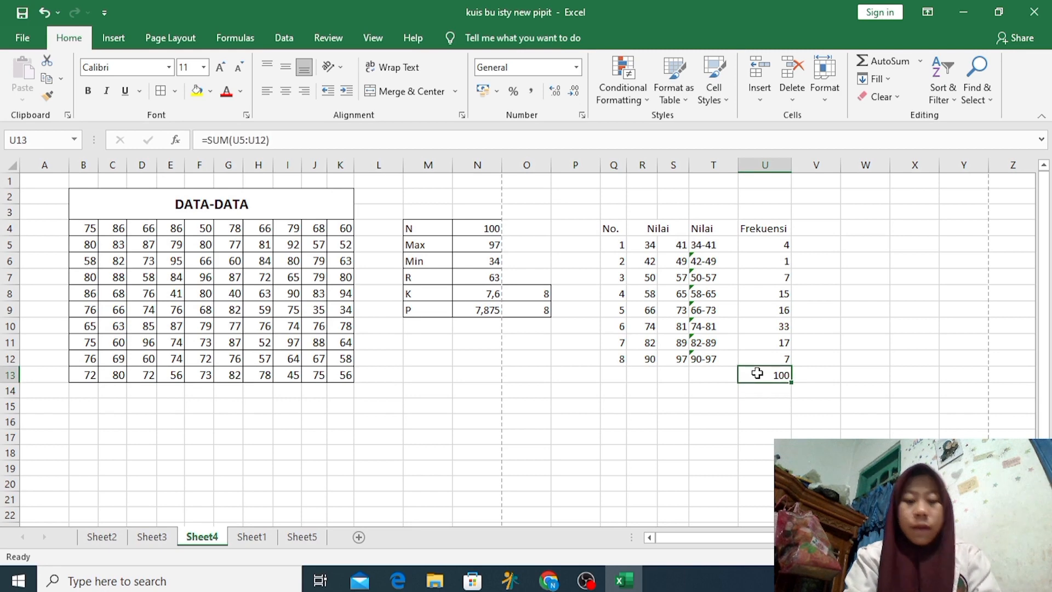
Bold the total in U13 and add the headers "T. Atas" in V4 and "Frekuensi" in W4, slightly widening column W
{"action": "key", "text": "ctrl+b"}
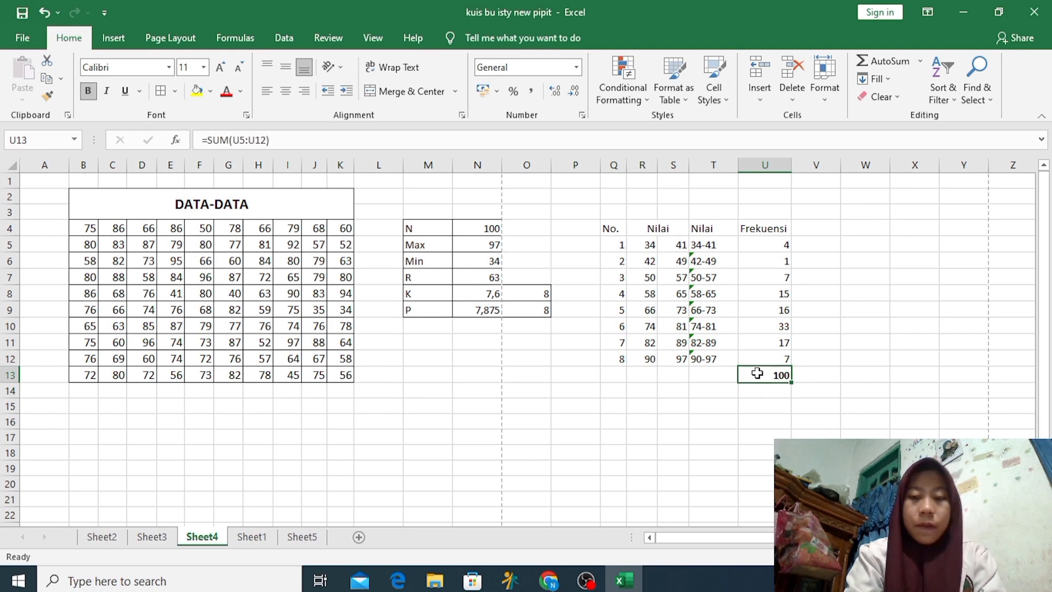
{"action": "left_click", "coordinate": [820, 232]}
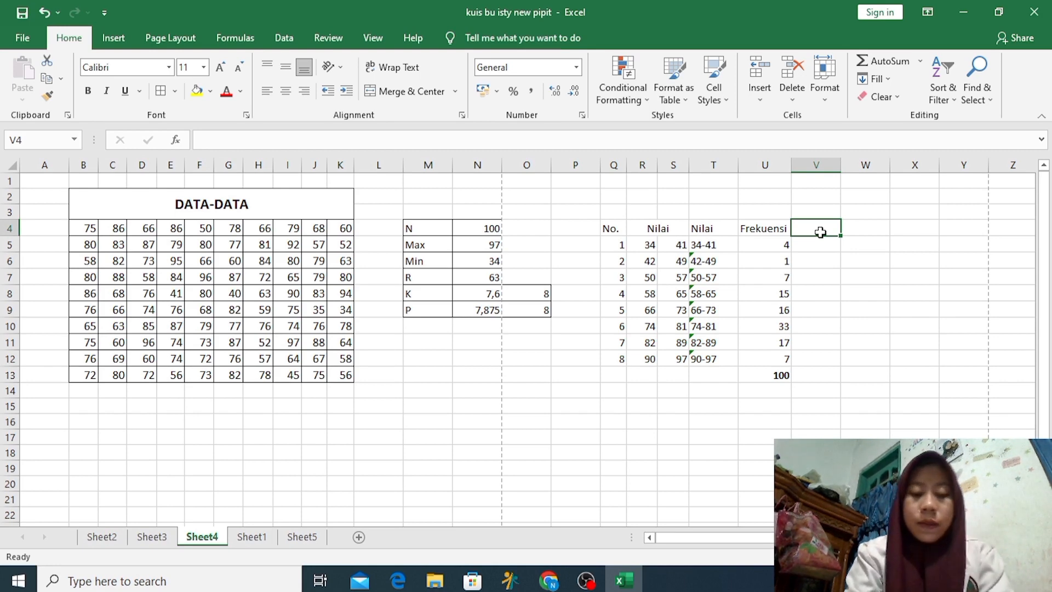
{"action": "type", "text": "T"}
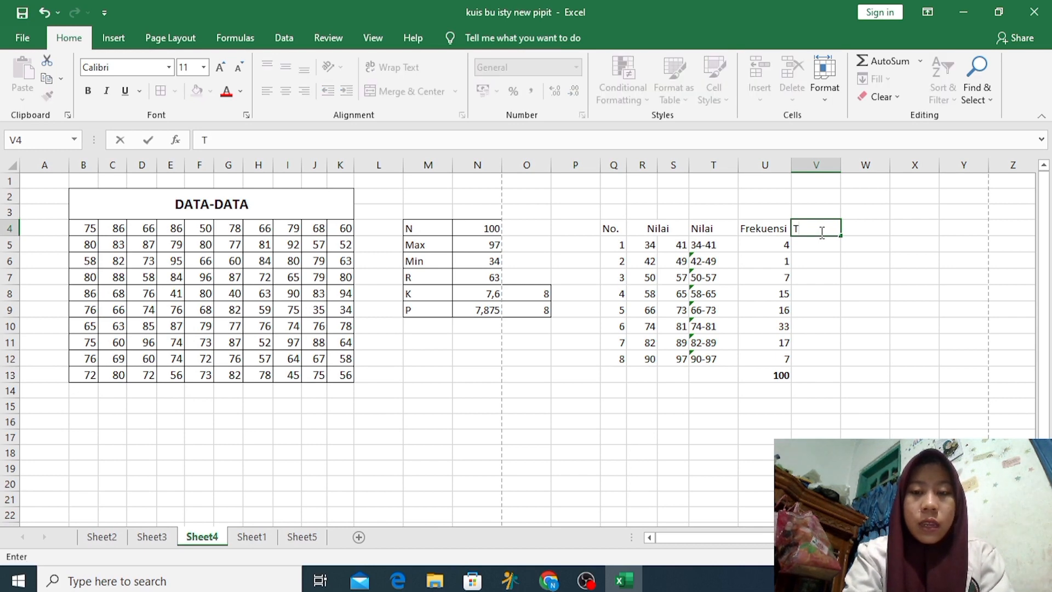
{"action": "type", "text": ". A"}
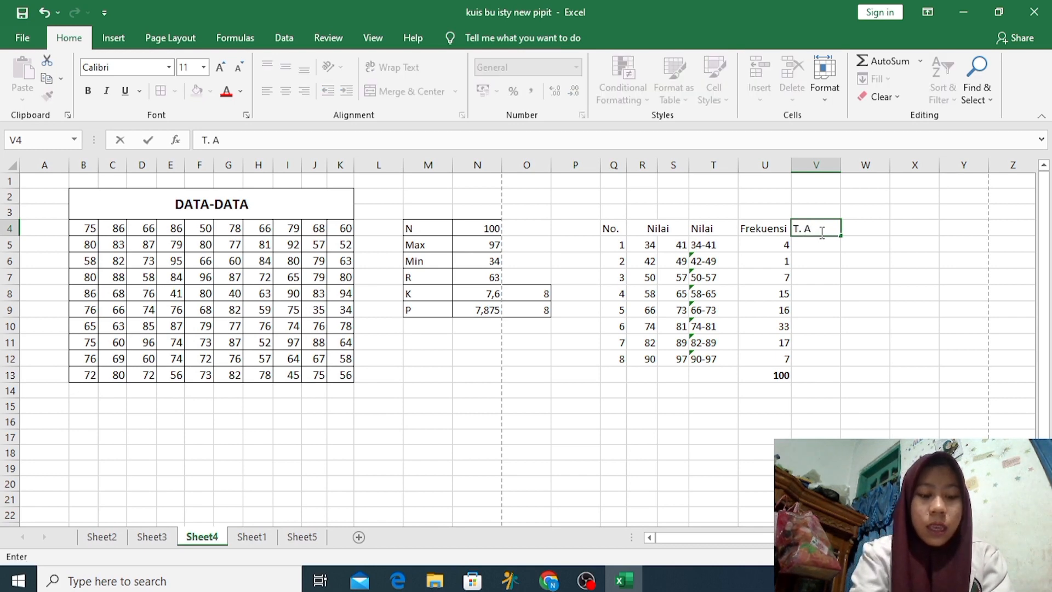
{"action": "type", "text": "tas"}
{"action": "key", "text": "Tab"}
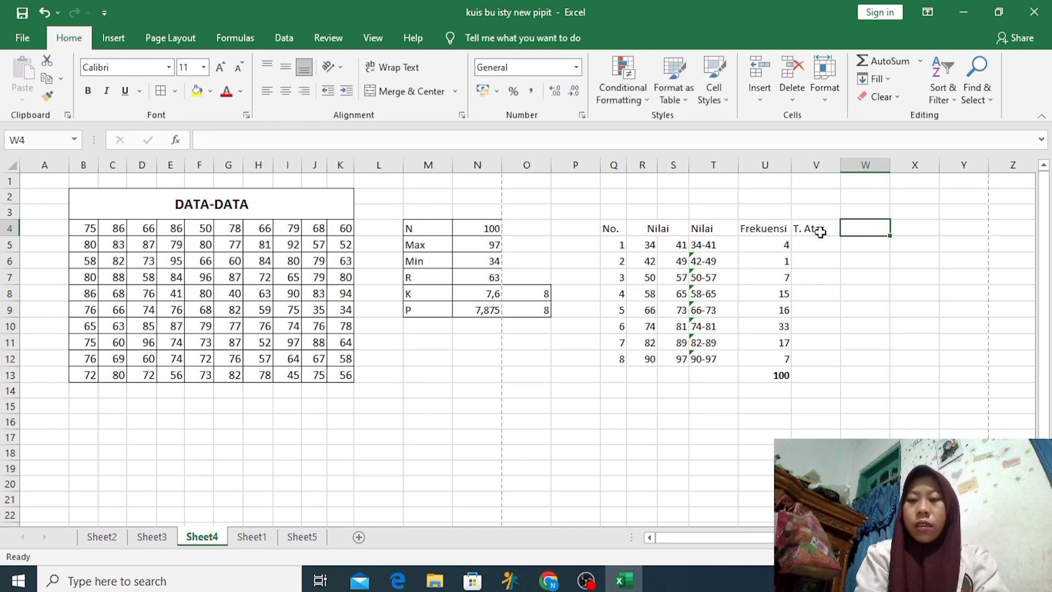
{"action": "type", "text": "Frek"}
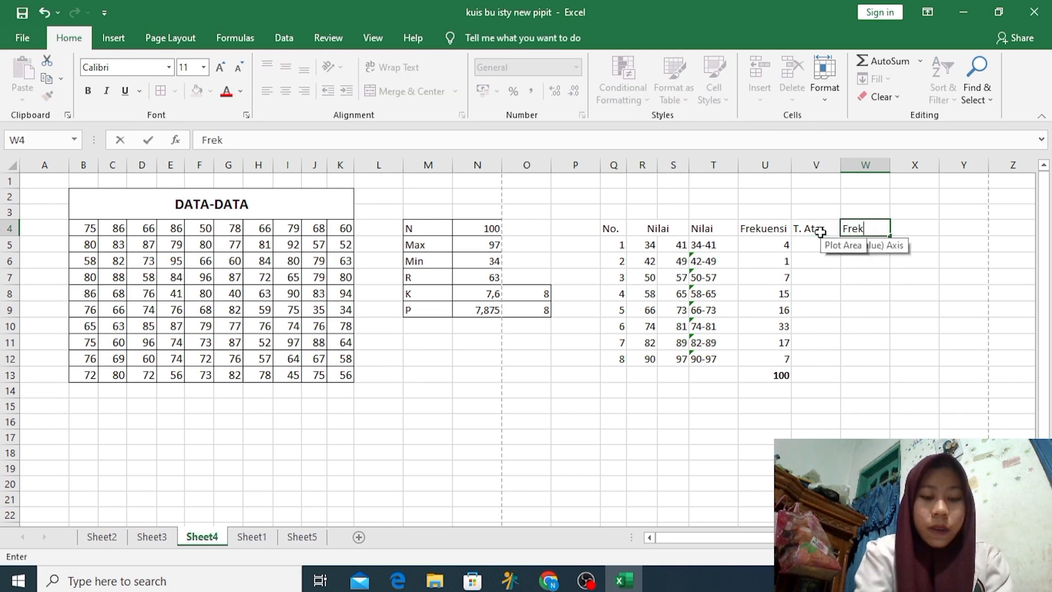
{"action": "type", "text": "uensi"}
{"action": "key", "text": "Return"}
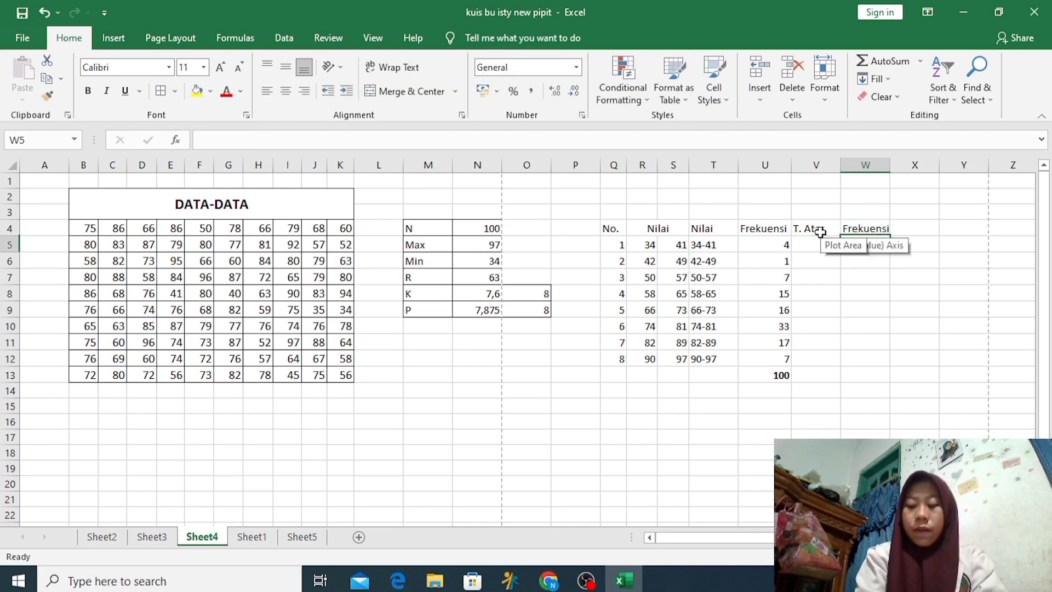
{"action": "left_click_drag", "start_coordinate": [889, 166], "coordinate": [897, 165]}
Calculate the upper class boundaries in the "T. Atas" column with =S5:S12+0,5 in V5, filled down to V12
{"action": "left_click", "coordinate": [806, 242]}
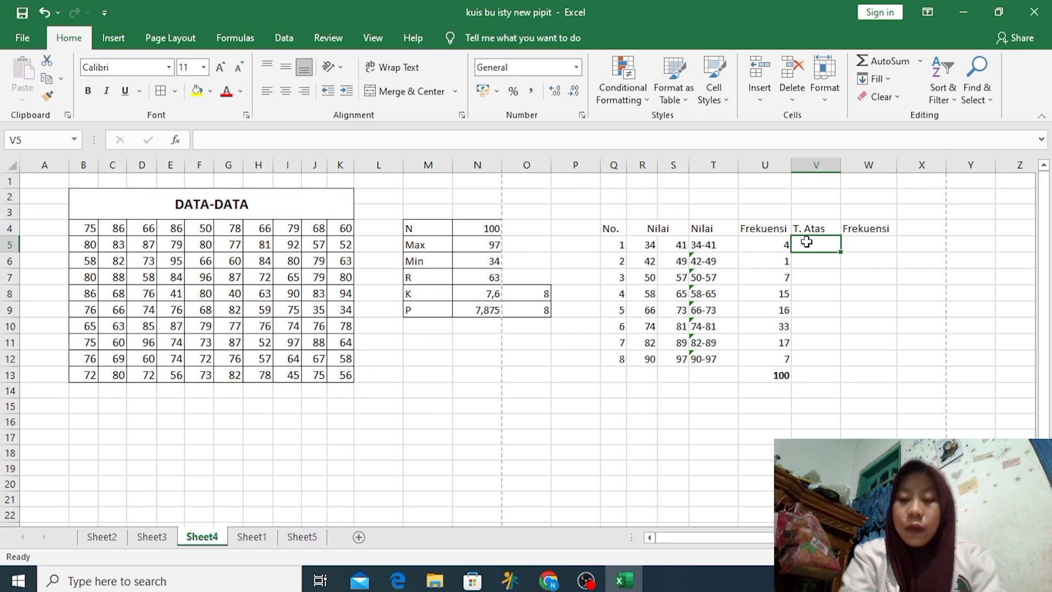
{"action": "type", "text": "="}
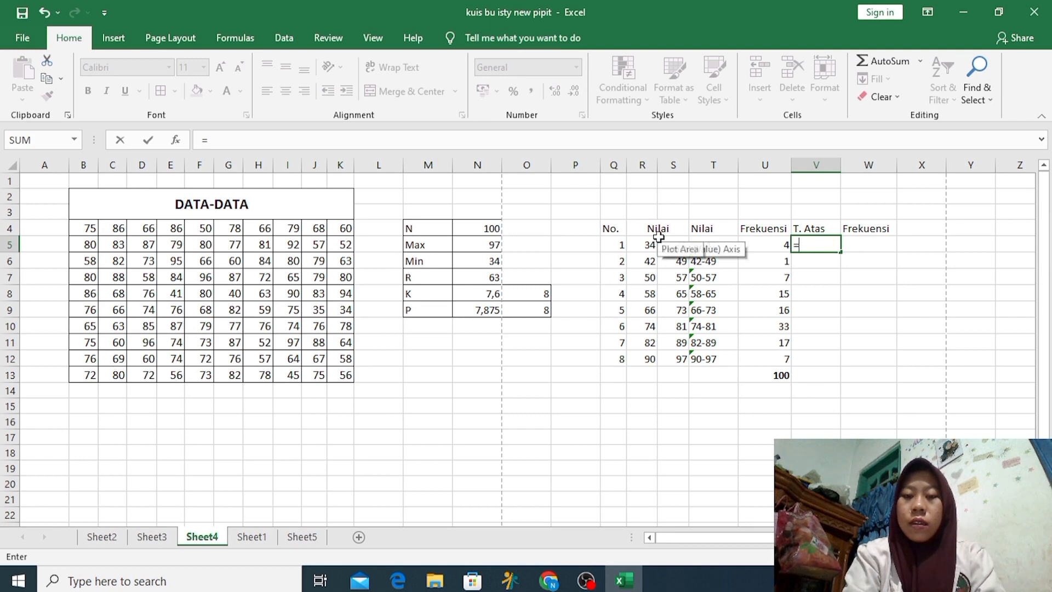
{"action": "left_click_drag", "start_coordinate": [672, 245], "coordinate": [670, 351]}
{"action": "type", "text": "+"}
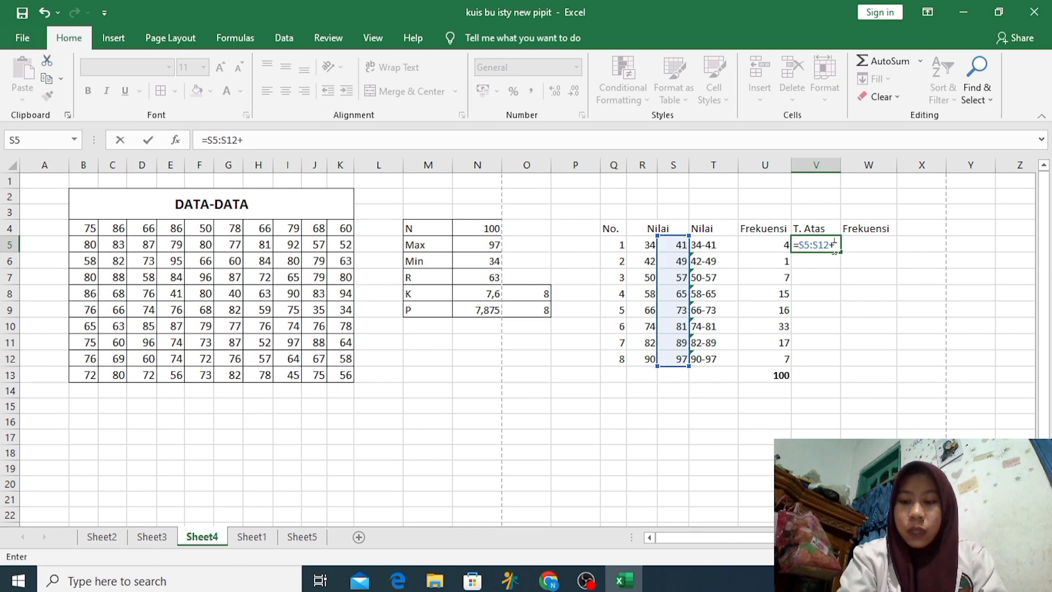
{"action": "type", "text": "0,5"}
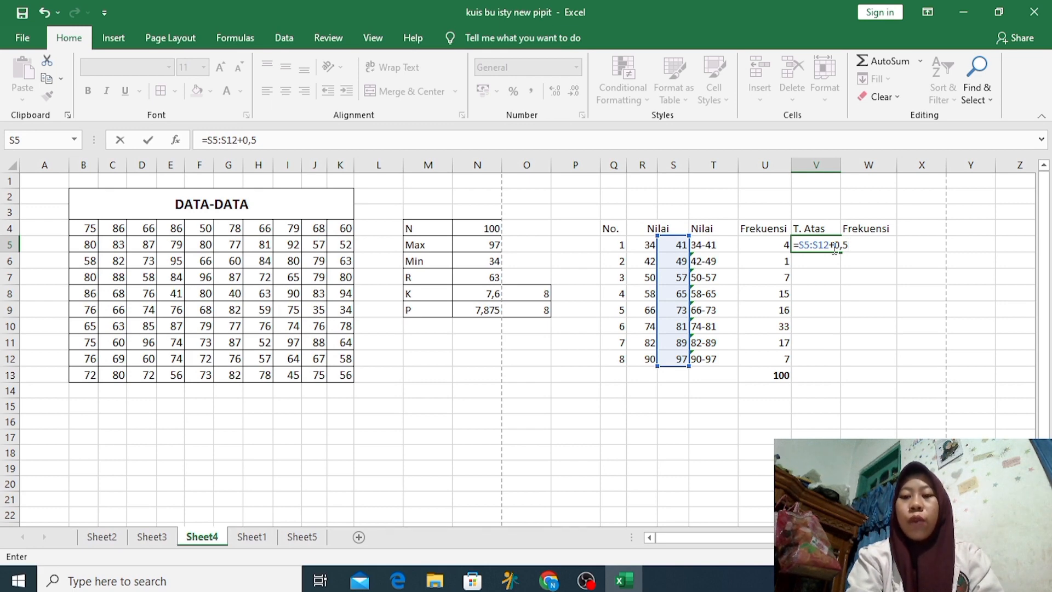
{"action": "key", "text": "Return"}
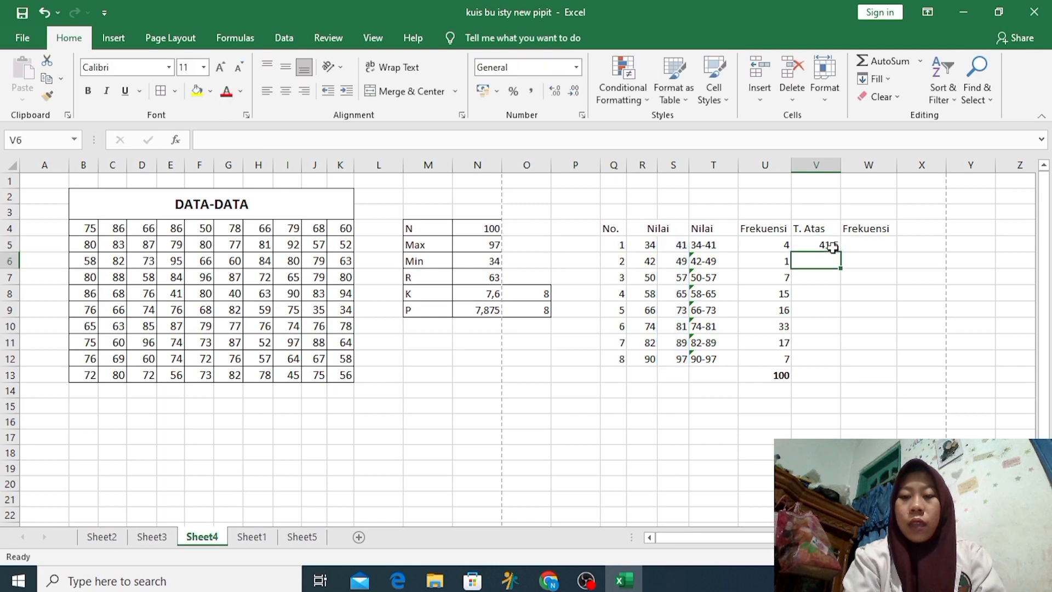
{"action": "left_click", "coordinate": [832, 246]}
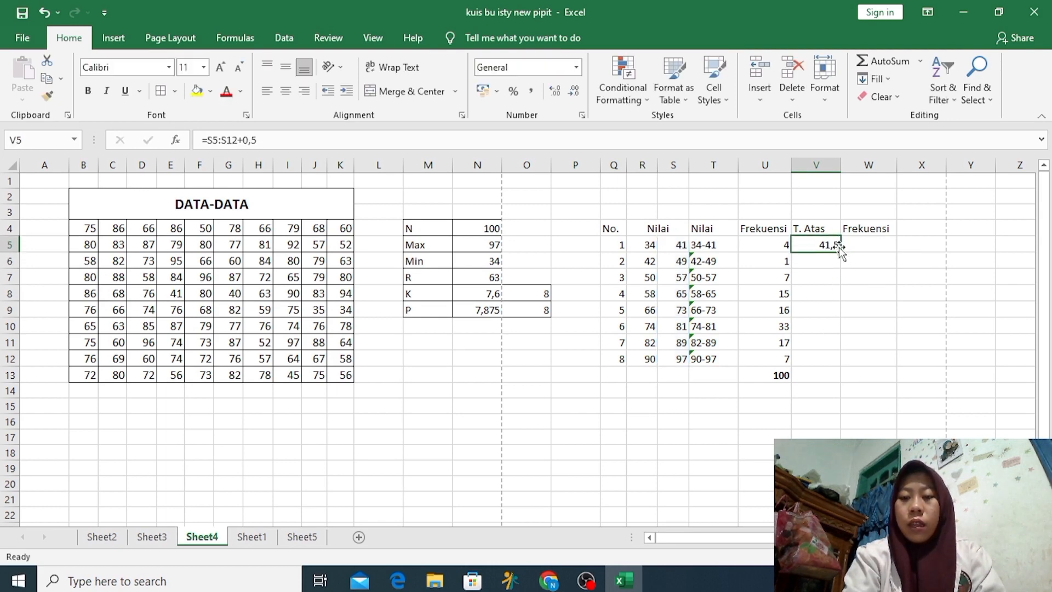
{"action": "left_click_drag", "start_coordinate": [839, 251], "coordinate": [837, 370]}
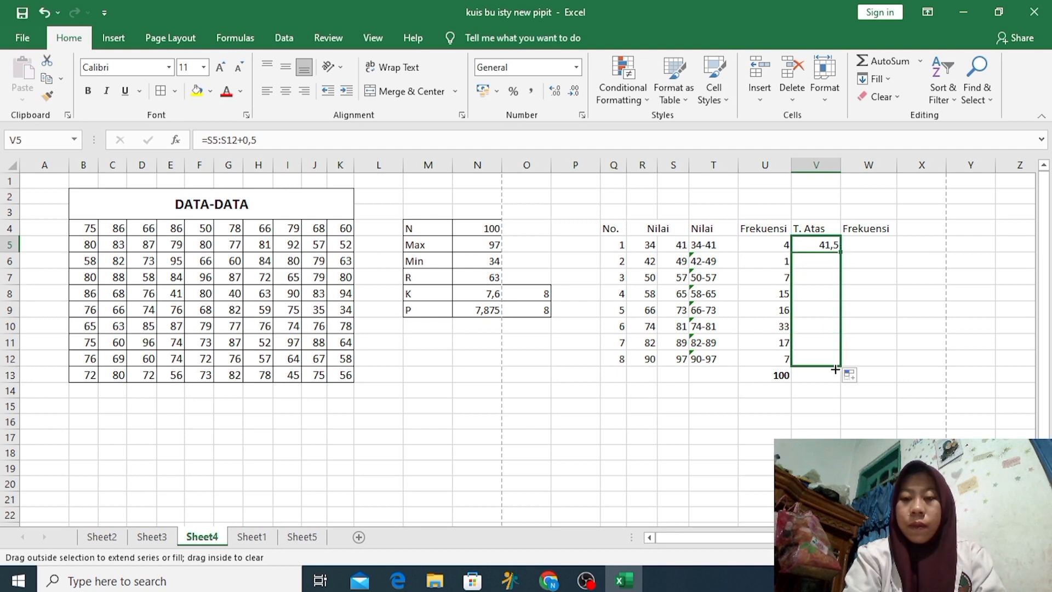
Calculate the cumulative frequencies with =FREQUENCY($B$4:$K$13;V5:$V$12) in W5, filled down to W12
{"action": "left_click", "coordinate": [867, 248]}
{"action": "type", "text": "=FREQUENCY()"}
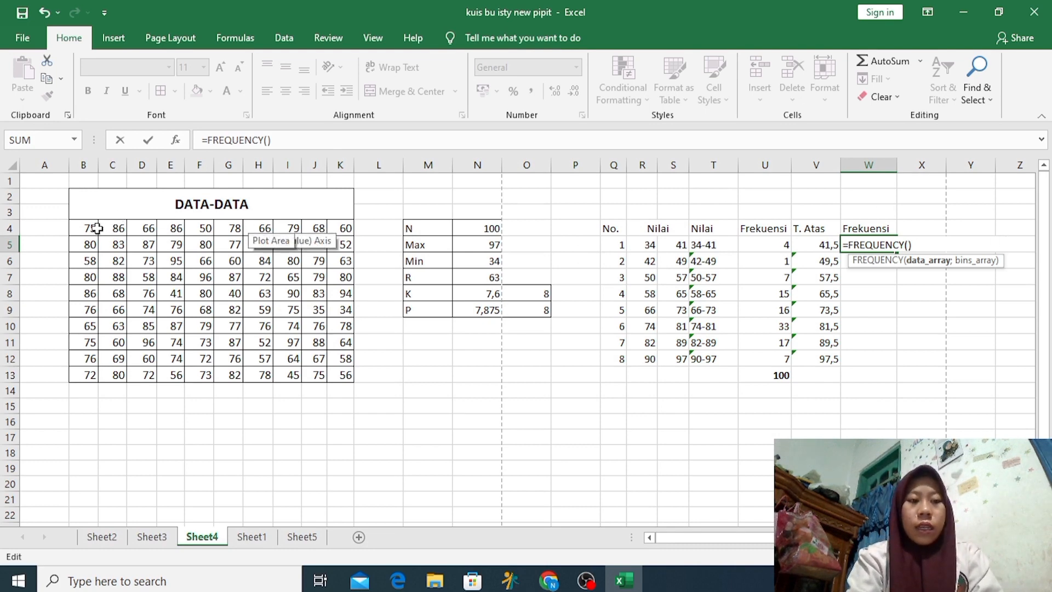
{"action": "left_click_drag", "start_coordinate": [94, 229], "coordinate": [339, 381]}
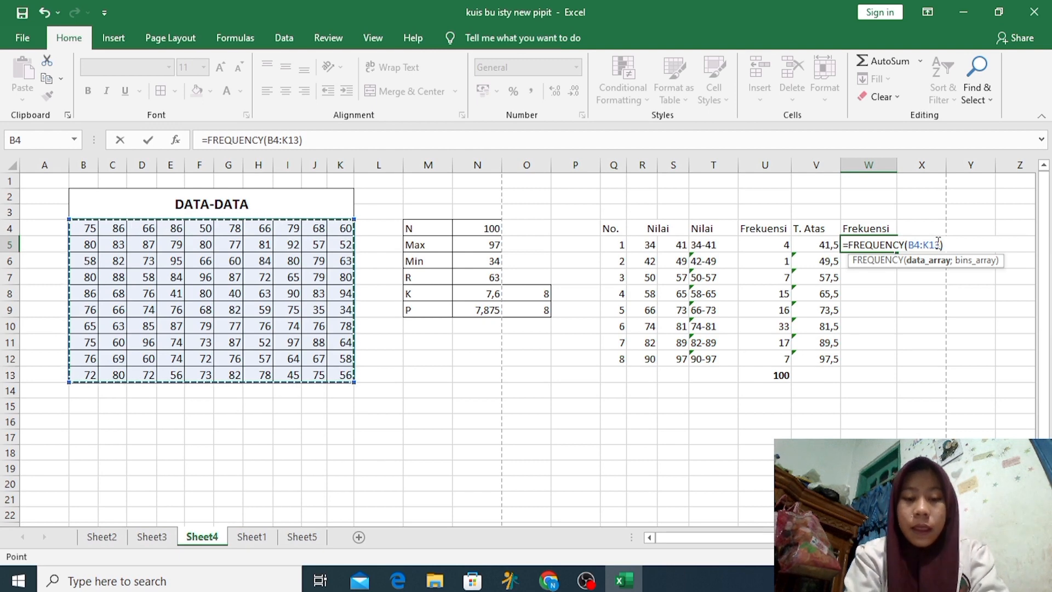
{"action": "key", "text": "F4"}
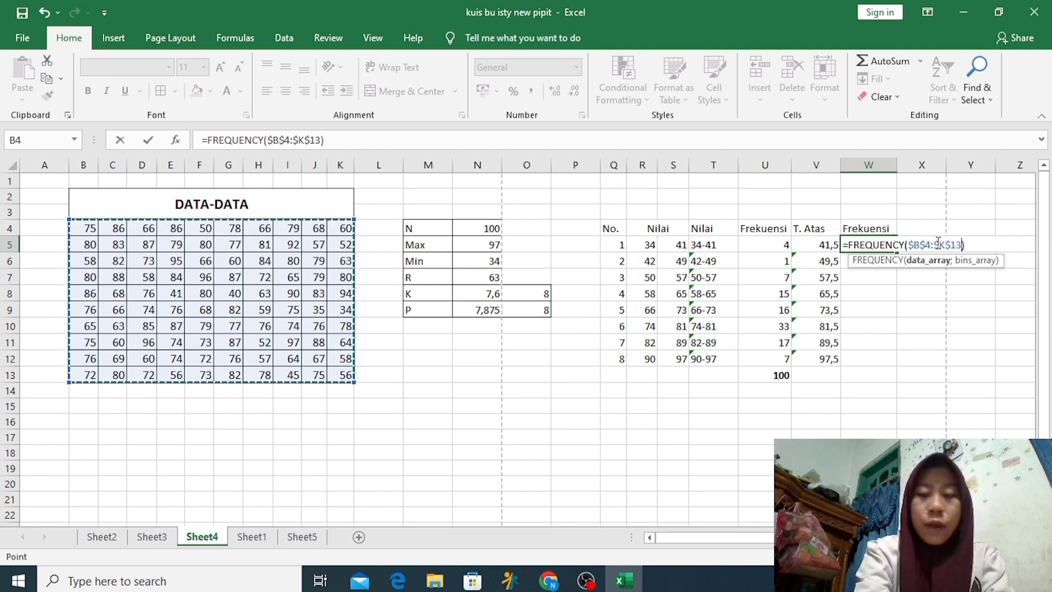
{"action": "type", "text": ";"}
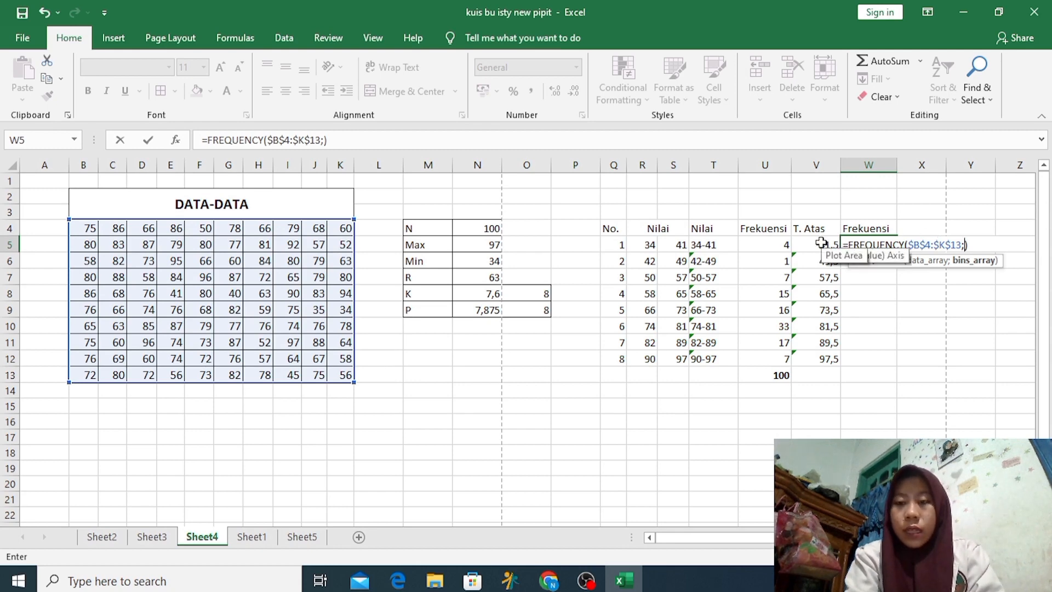
{"action": "left_click_drag", "start_coordinate": [820, 243], "coordinate": [824, 365]}
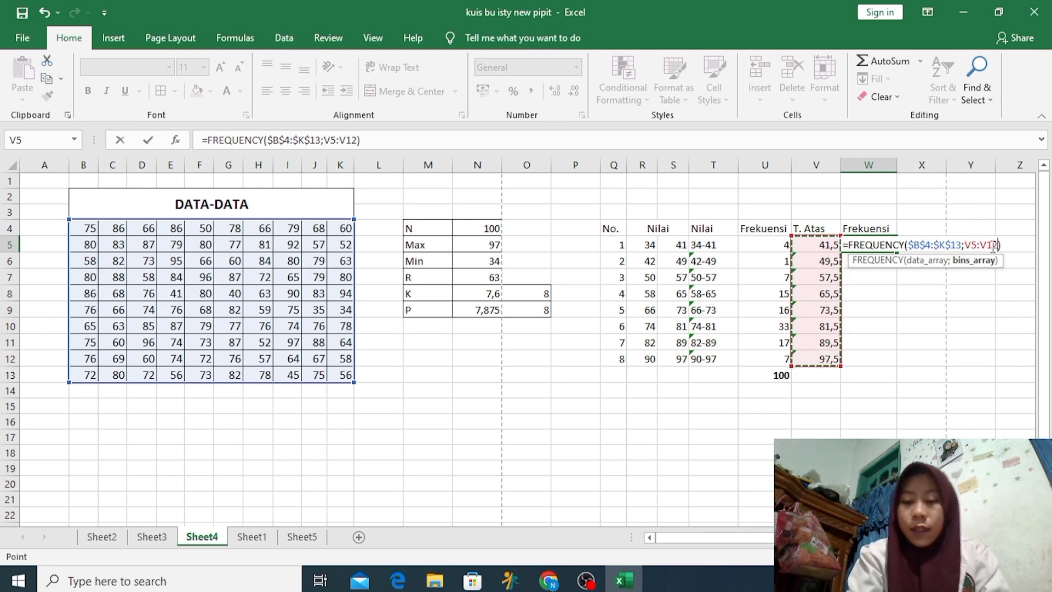
{"action": "left_click", "coordinate": [1011, 246]}
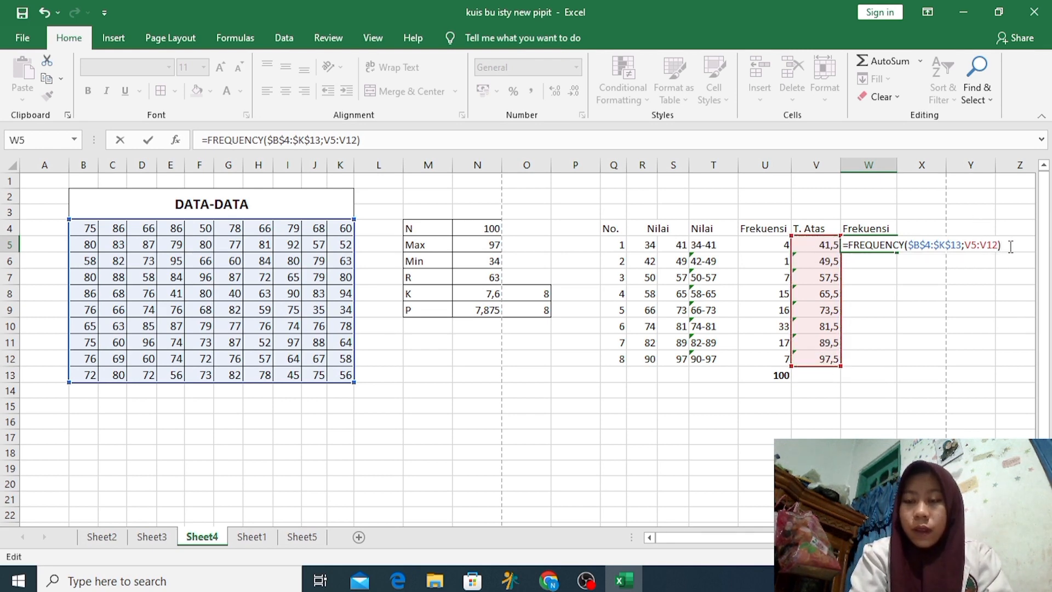
{"action": "key", "text": "F4"}
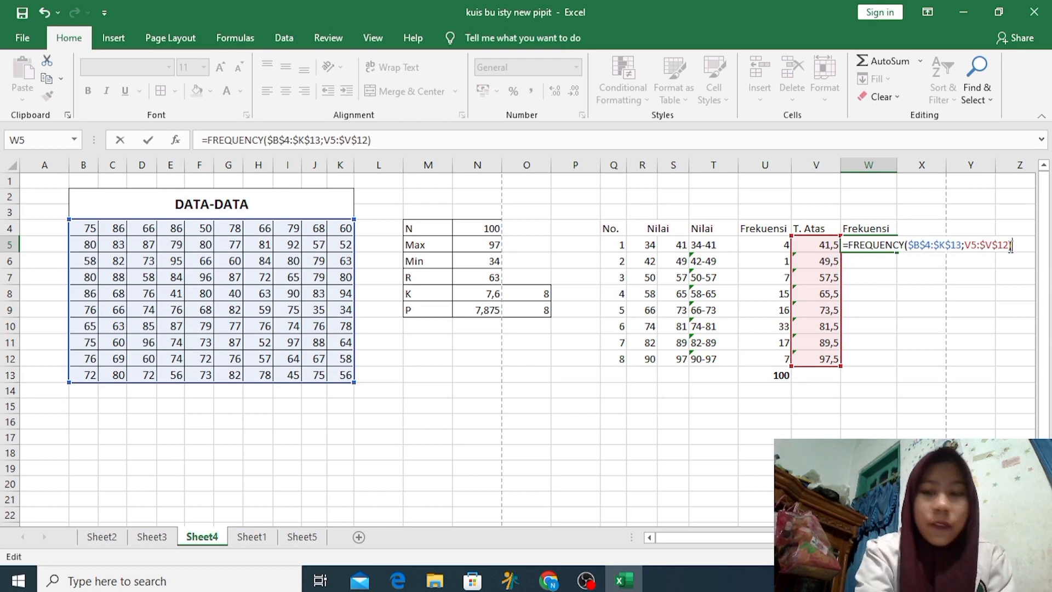
{"action": "key", "text": "Return"}
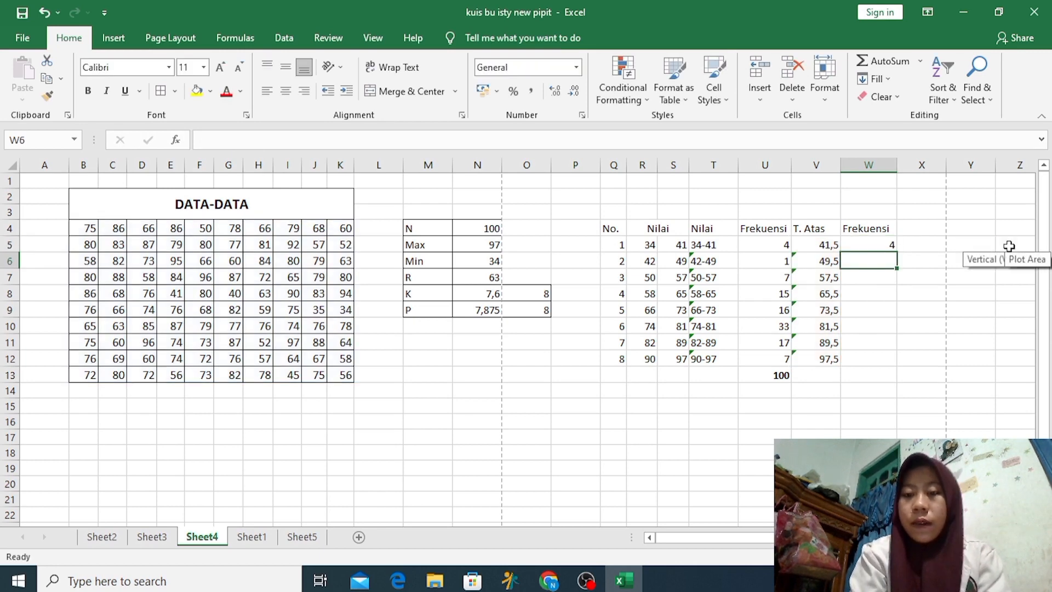
{"action": "left_click", "coordinate": [886, 244]}
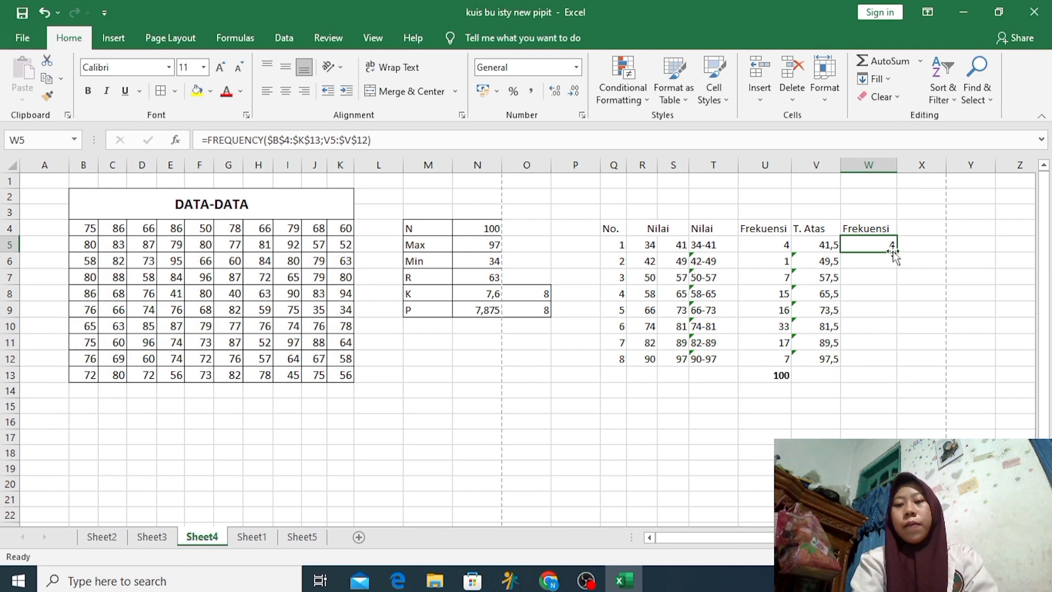
{"action": "left_click_drag", "start_coordinate": [896, 252], "coordinate": [886, 363]}
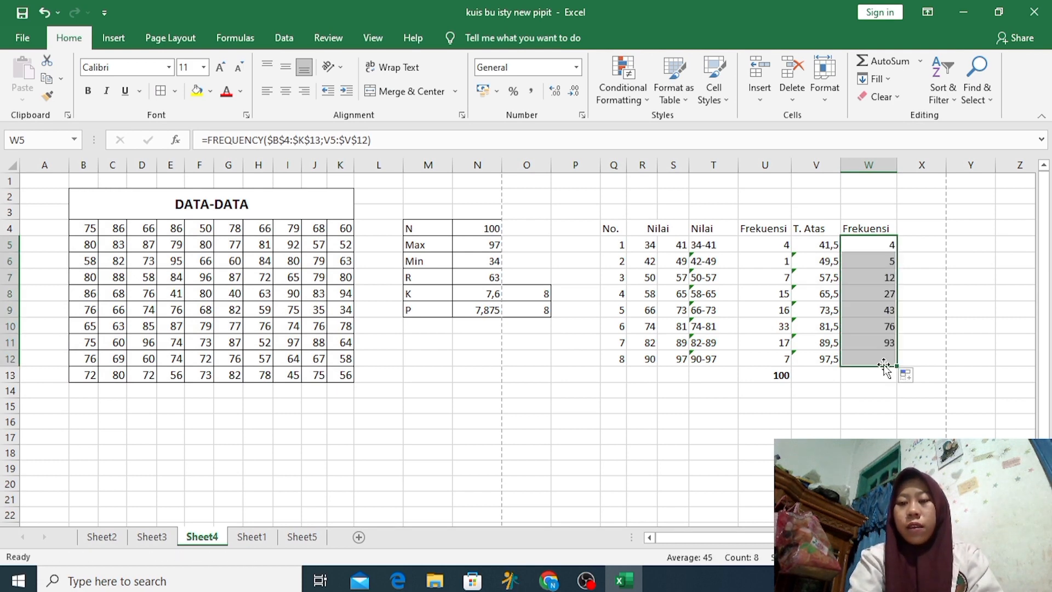
{"action": "left_click", "coordinate": [916, 304]}
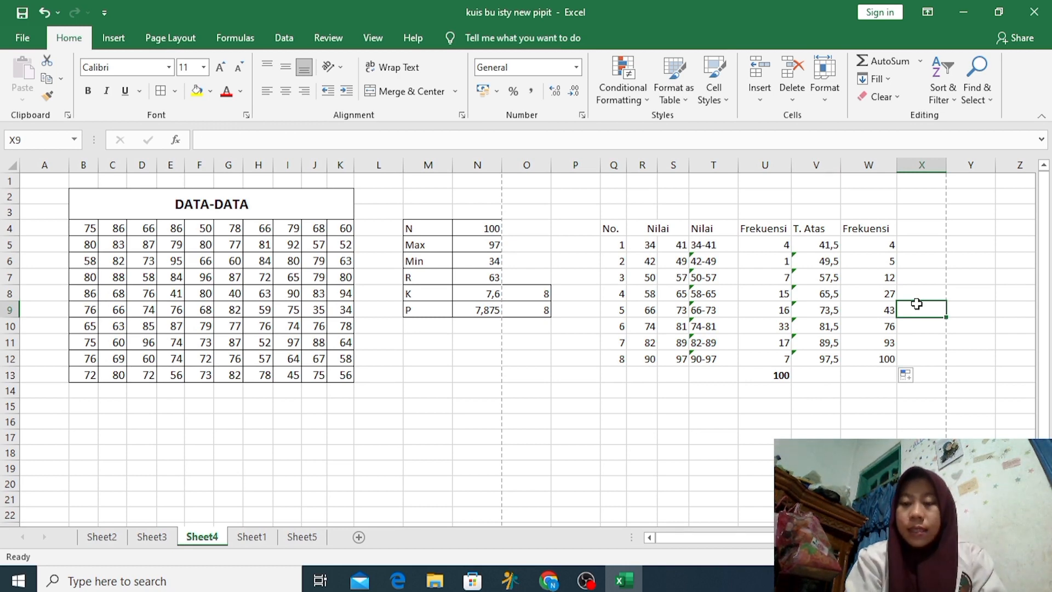
Add the column headers "T. Bawah" in X4 and "Frekuensi" in Y4
{"action": "left_click", "coordinate": [920, 226]}
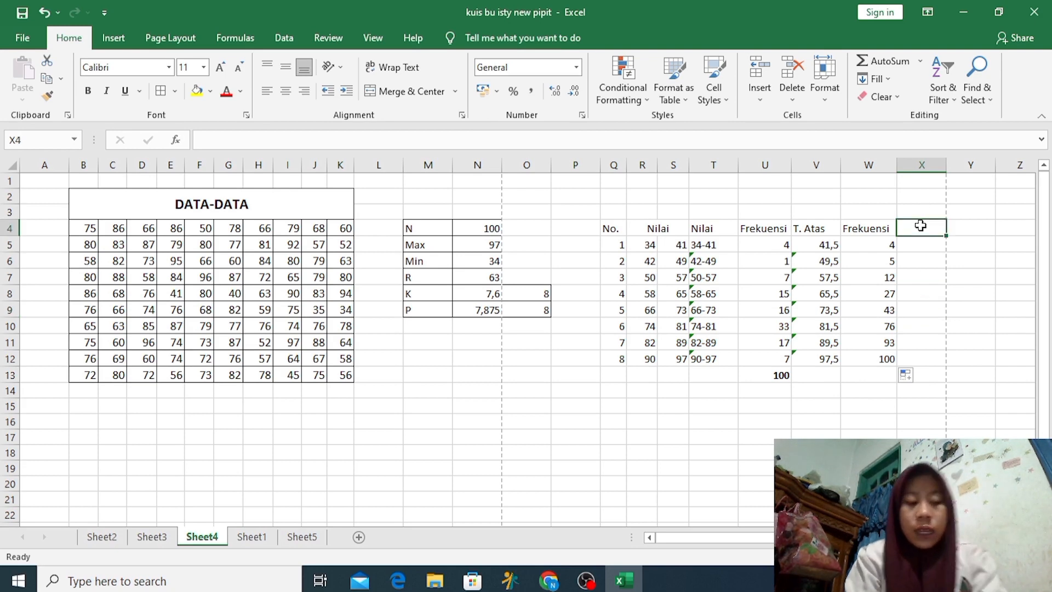
{"action": "type", "text": "T"}
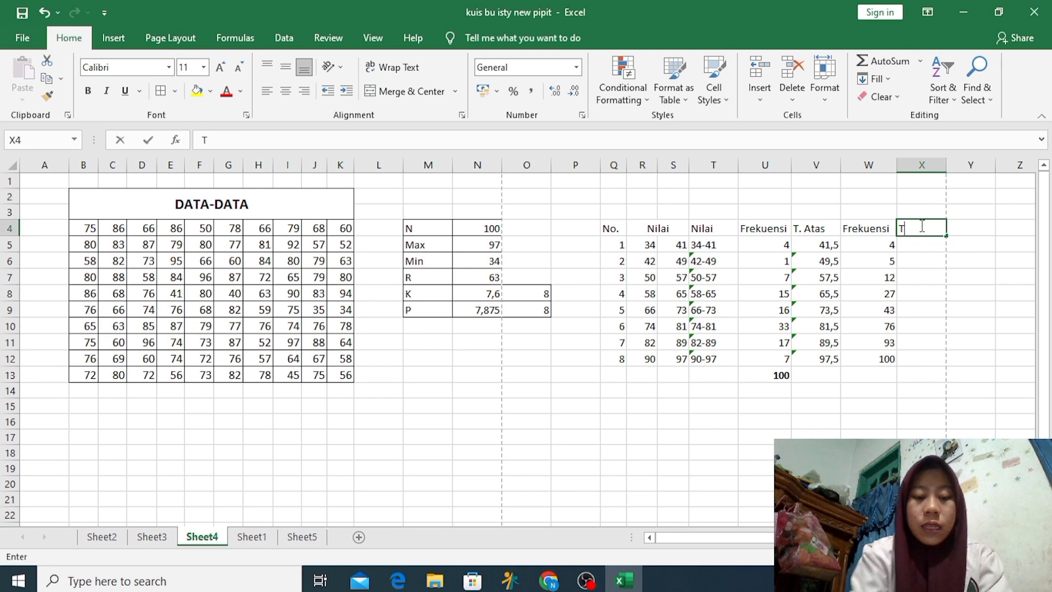
{"action": "type", "text": ". Bawah"}
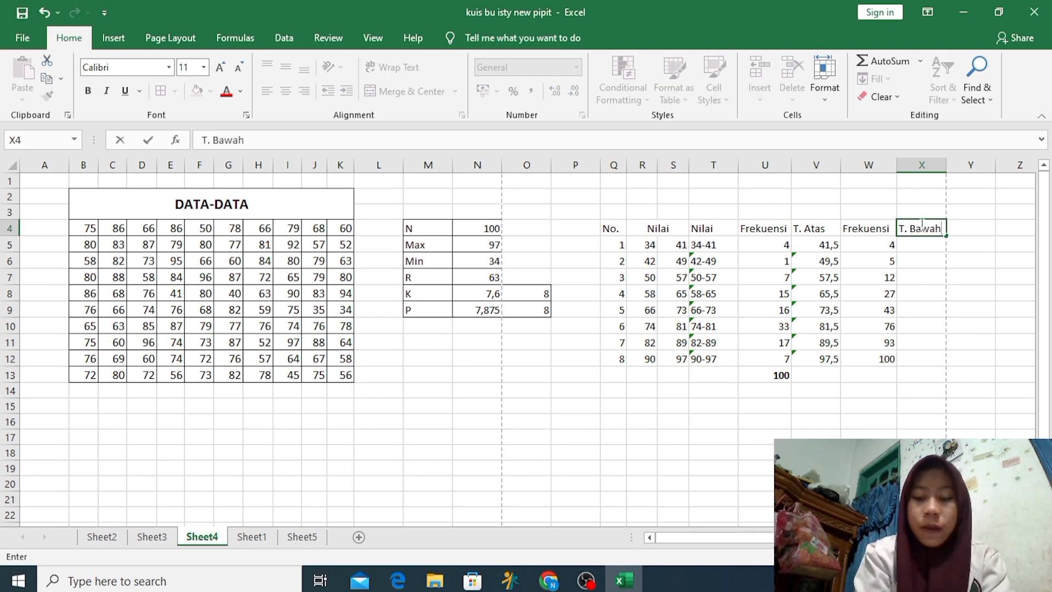
{"action": "key", "text": "Tab"}
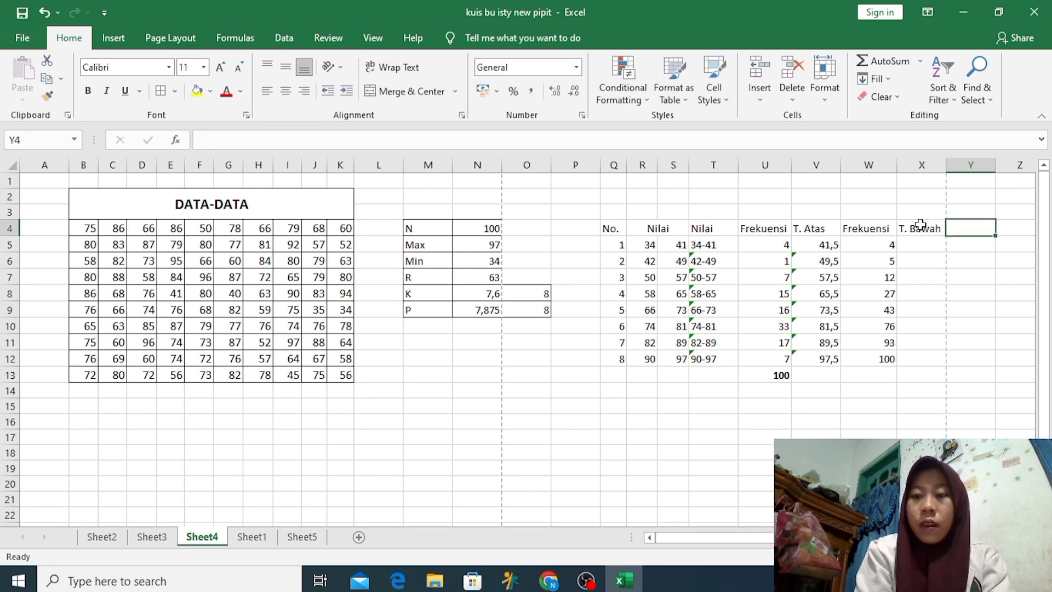
{"action": "type", "text": "Fre"}
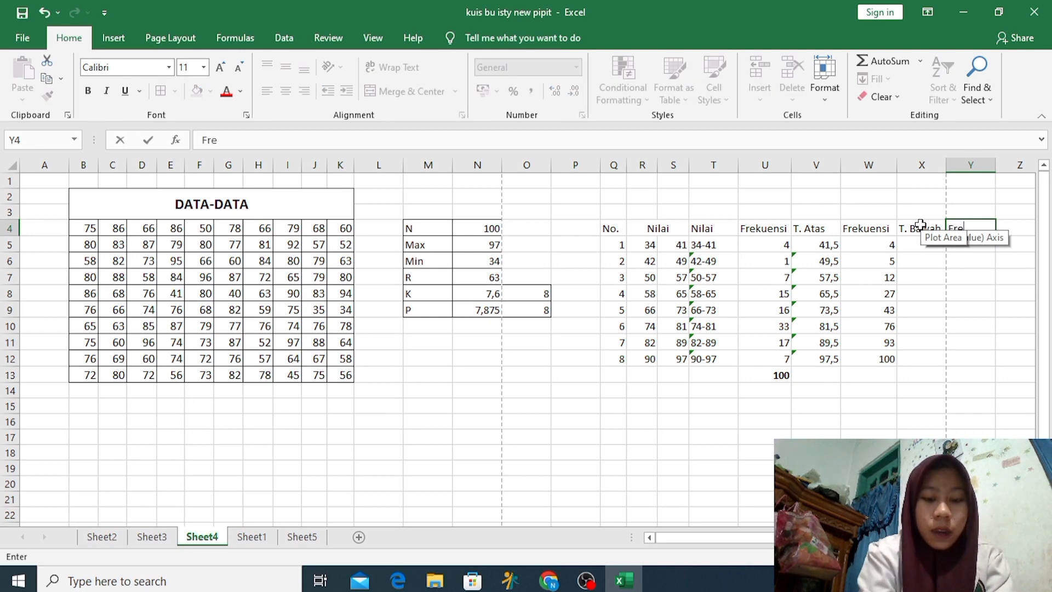
{"action": "type", "text": "kuensi"}
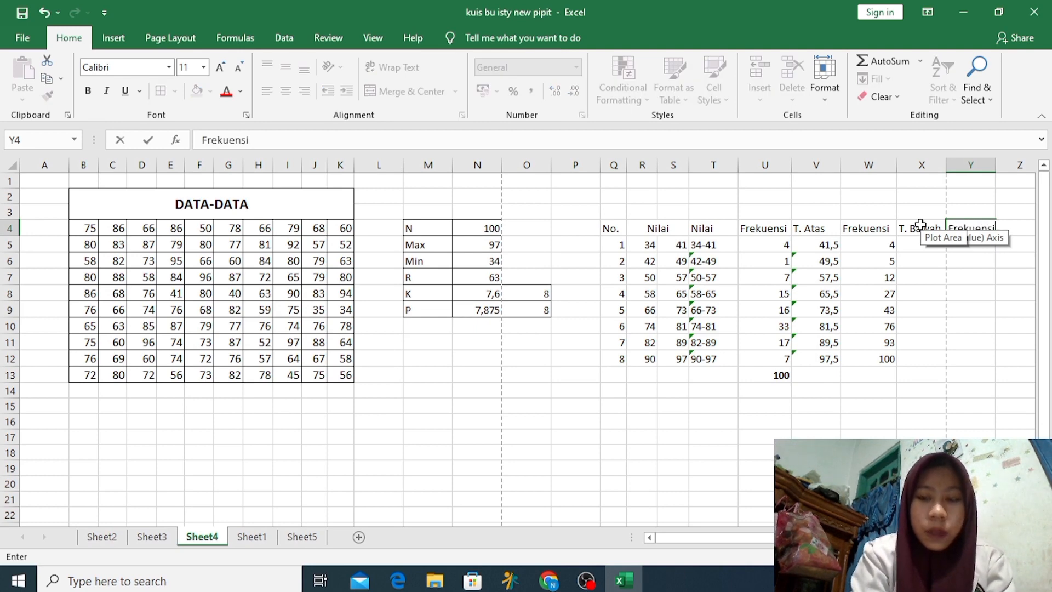
{"action": "key", "text": "Tab"}
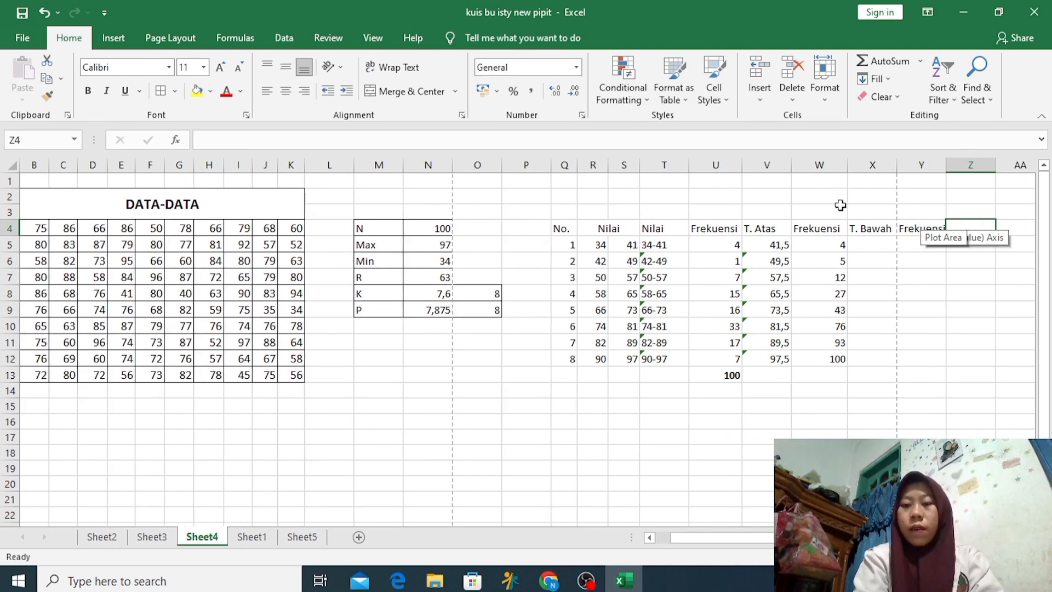
Extend the header in W4 to "Frekuensi atas" and widen column W to fit it
{"action": "left_click", "coordinate": [831, 226]}
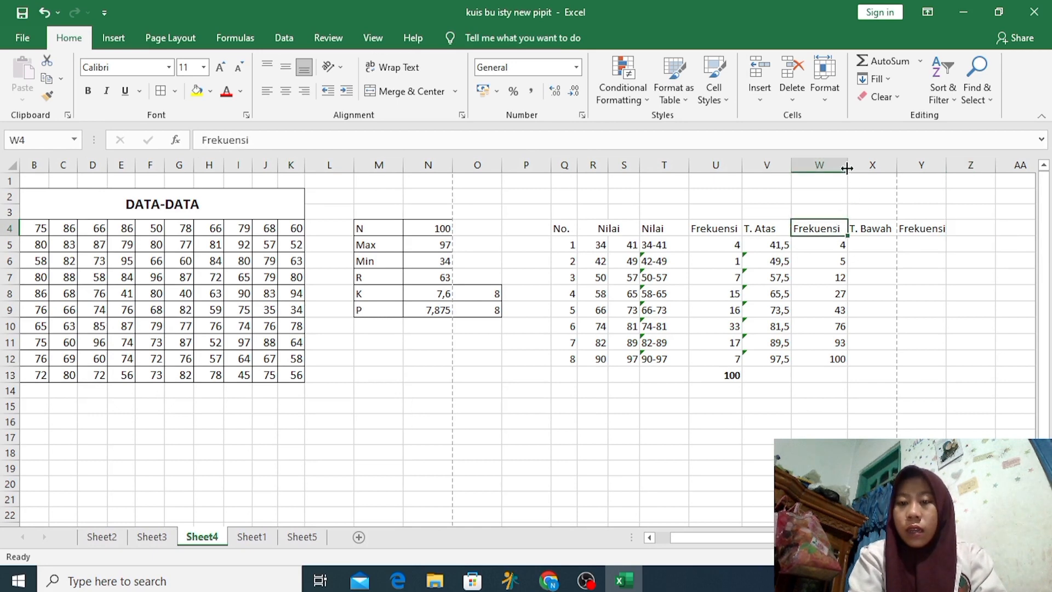
{"action": "left_click_drag", "start_coordinate": [846, 165], "coordinate": [891, 165]}
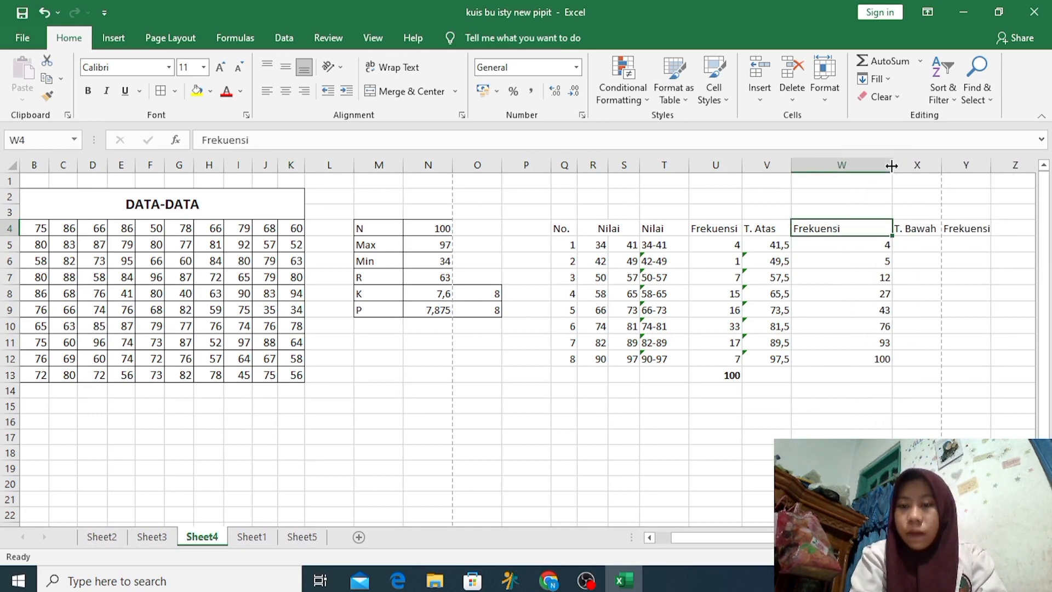
{"action": "double_click", "coordinate": [852, 228]}
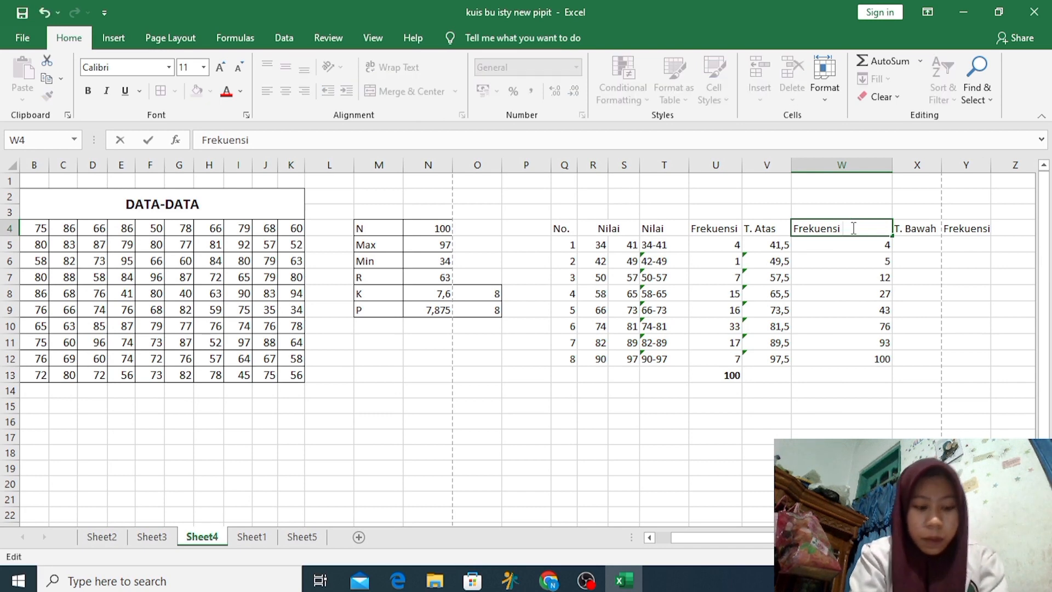
{"action": "type", "text": "atas"}
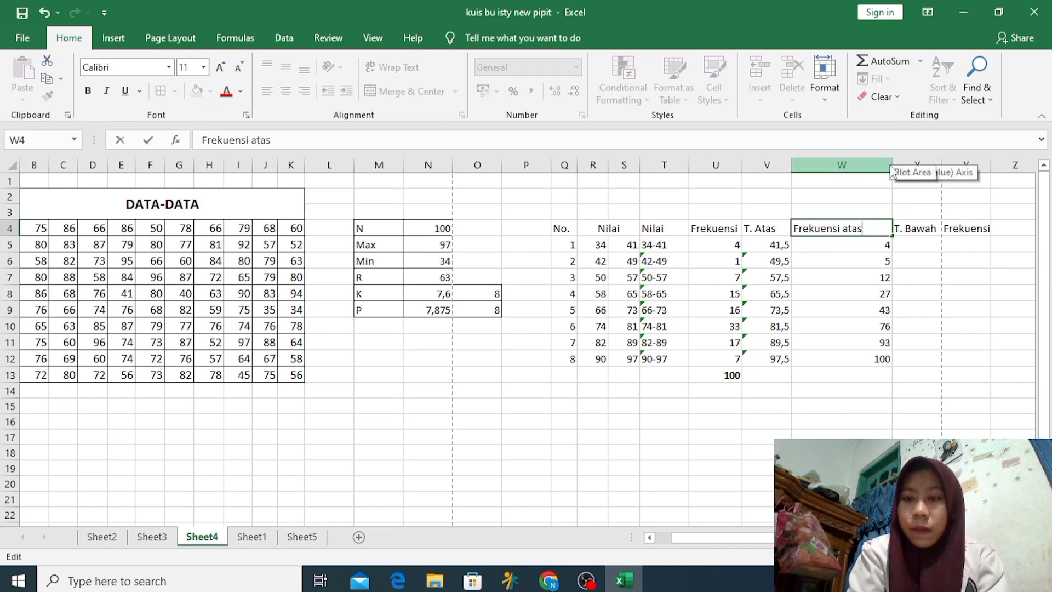
{"action": "left_click", "coordinate": [896, 178]}
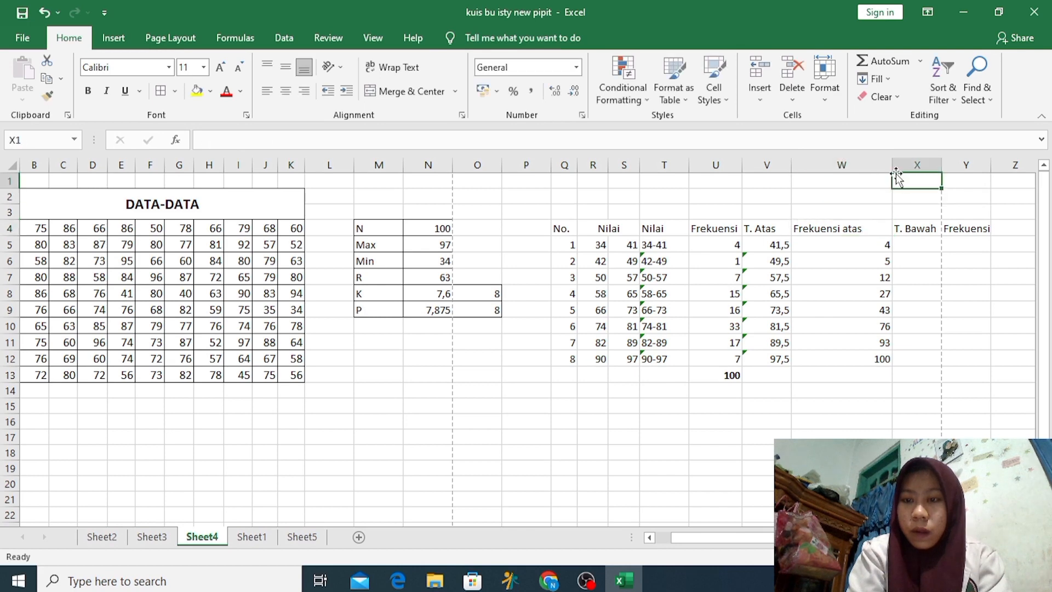
{"action": "left_click_drag", "start_coordinate": [892, 170], "coordinate": [879, 171]}
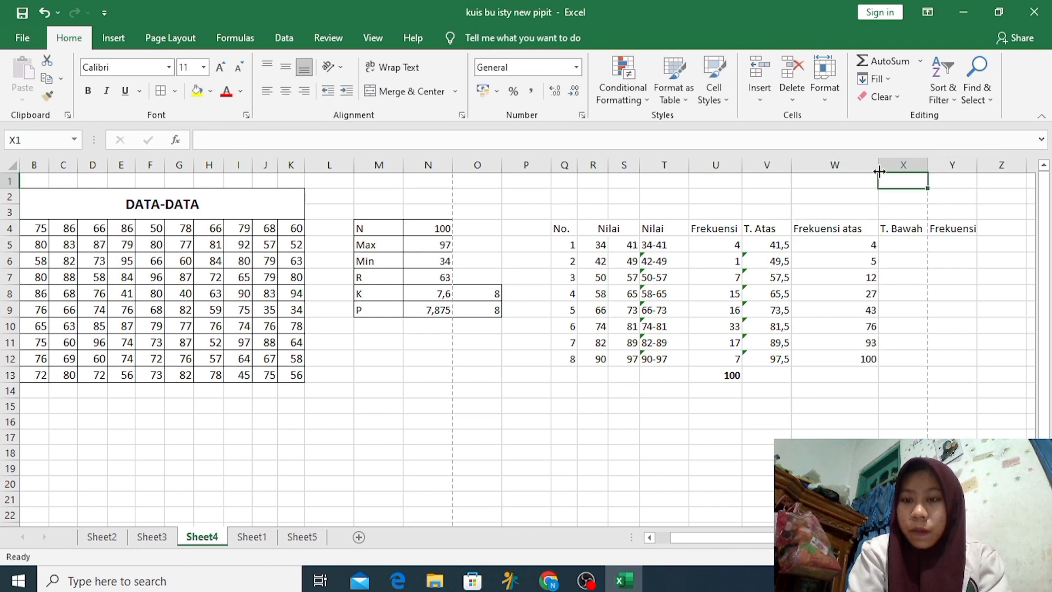
Extend the header in Y4 to "Frekuensi bawah" and widen column Y to fit it
{"action": "double_click", "coordinate": [947, 227]}
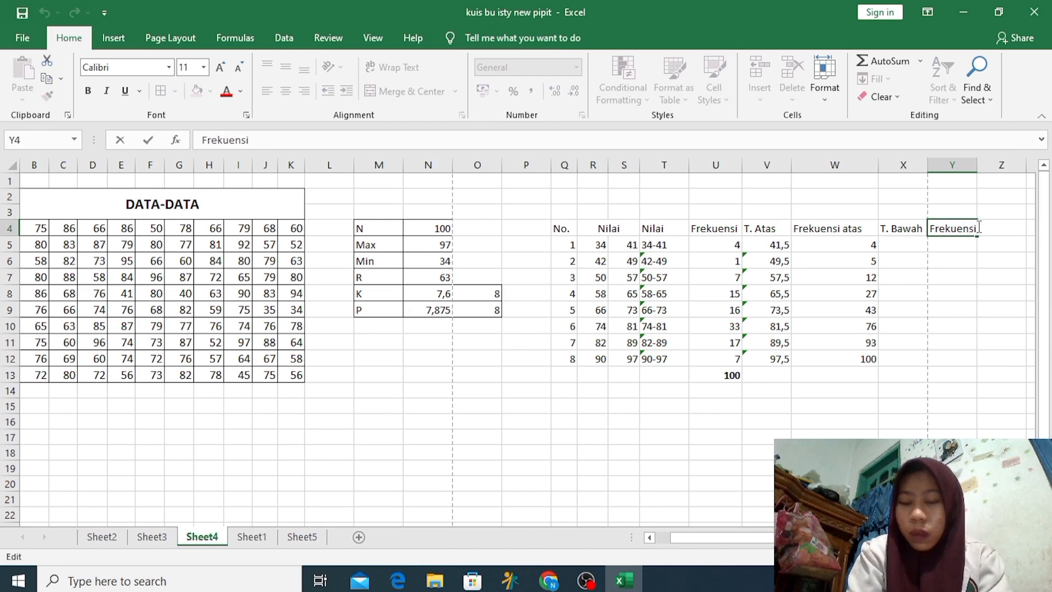
{"action": "type", "text": "bawah"}
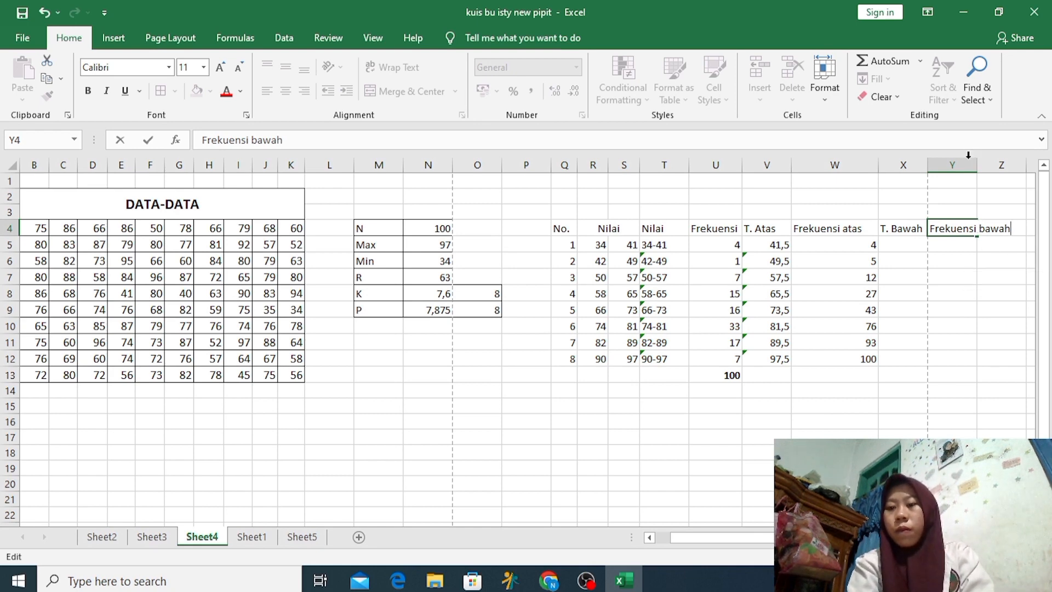
{"action": "left_click", "coordinate": [980, 181]}
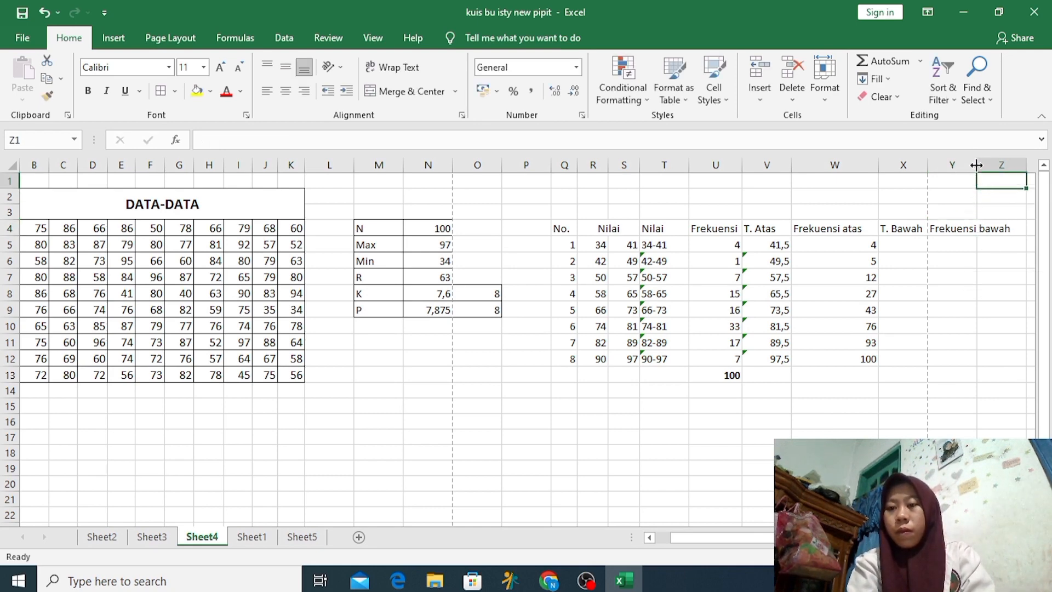
{"action": "left_click_drag", "start_coordinate": [976, 165], "coordinate": [1012, 165]}
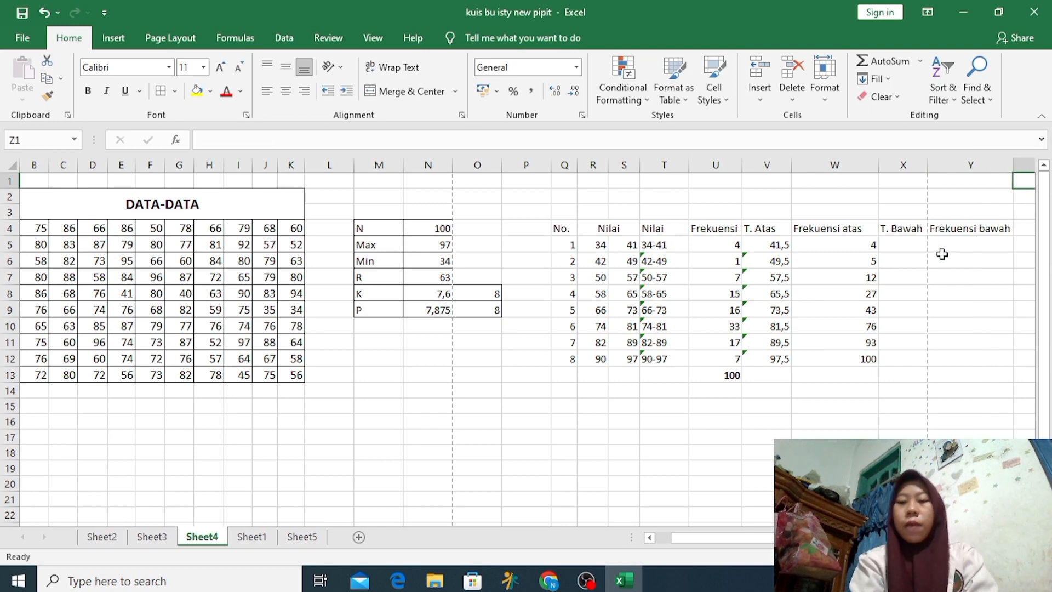
Calculate the lower class boundaries in the "T. Bawah" column with =R5:R12-0,5 in X5, filled down to X12
{"action": "left_click", "coordinate": [922, 248]}
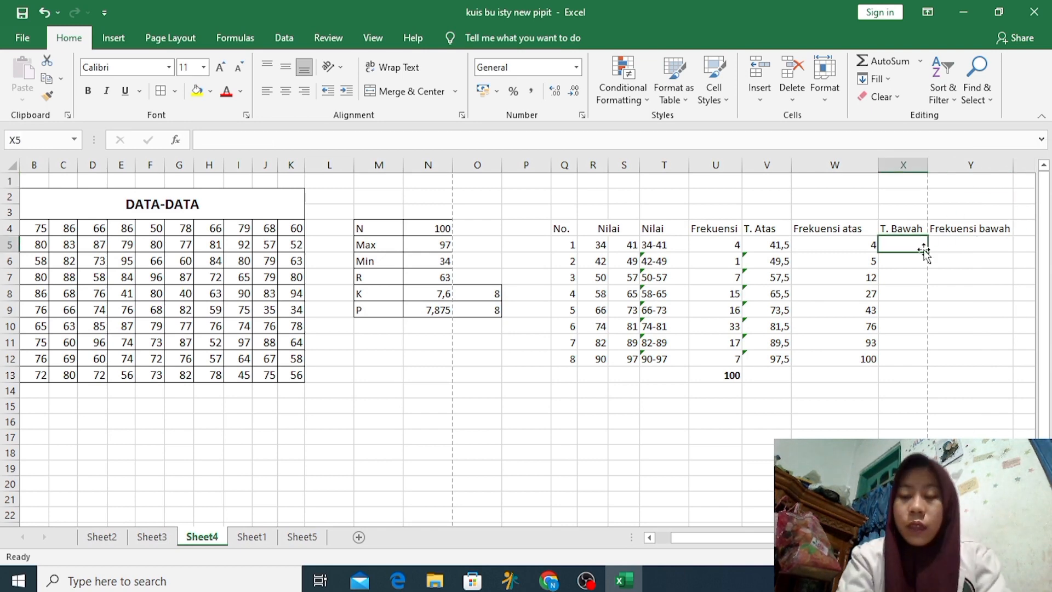
{"action": "type", "text": "="}
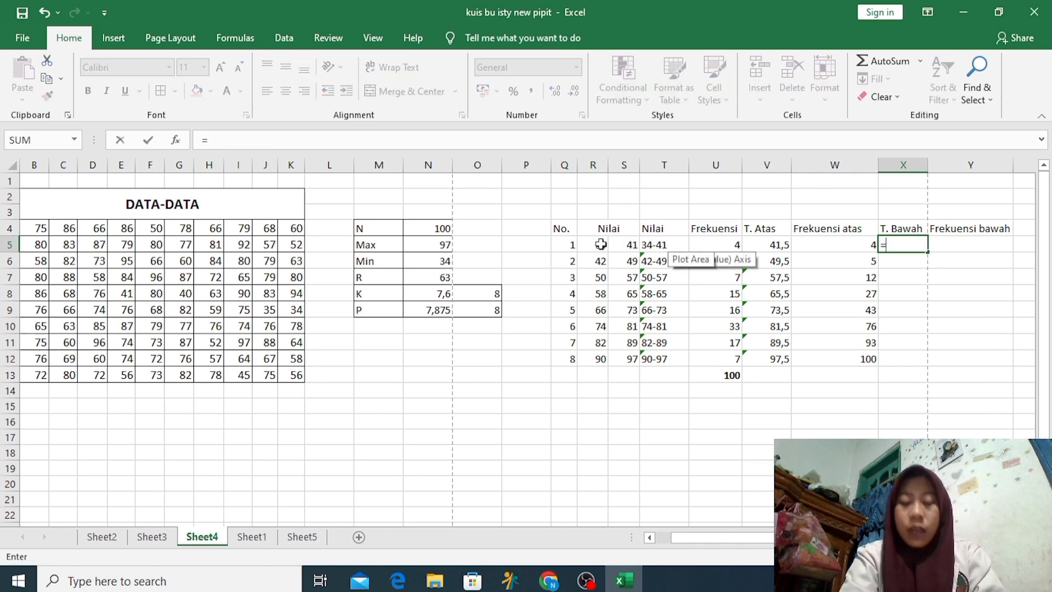
{"action": "left_click_drag", "start_coordinate": [600, 244], "coordinate": [599, 352]}
{"action": "type", "text": "-"}
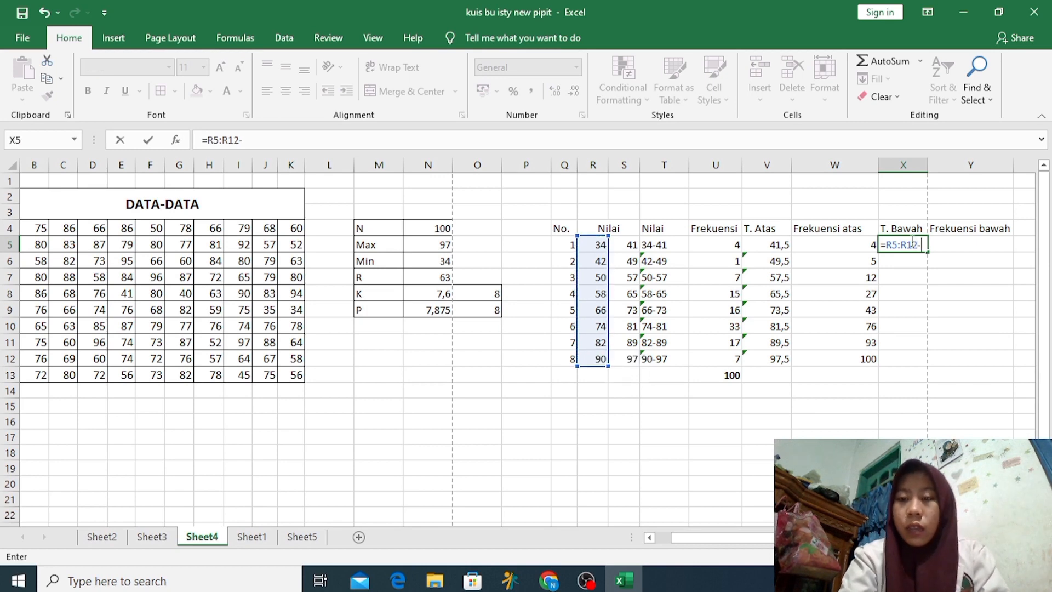
{"action": "type", "text": "0,5"}
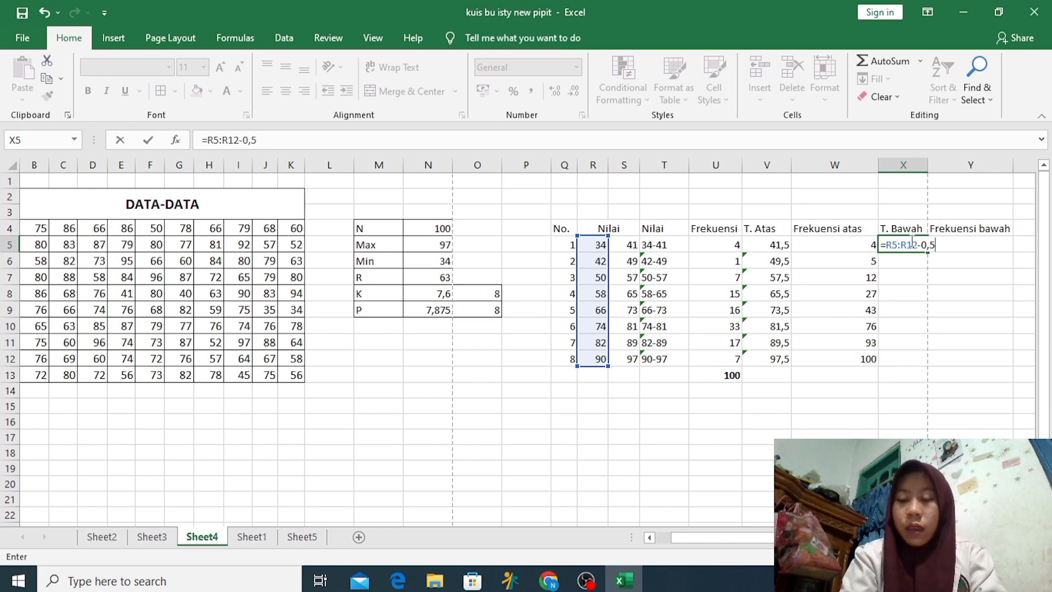
{"action": "key", "text": "Return"}
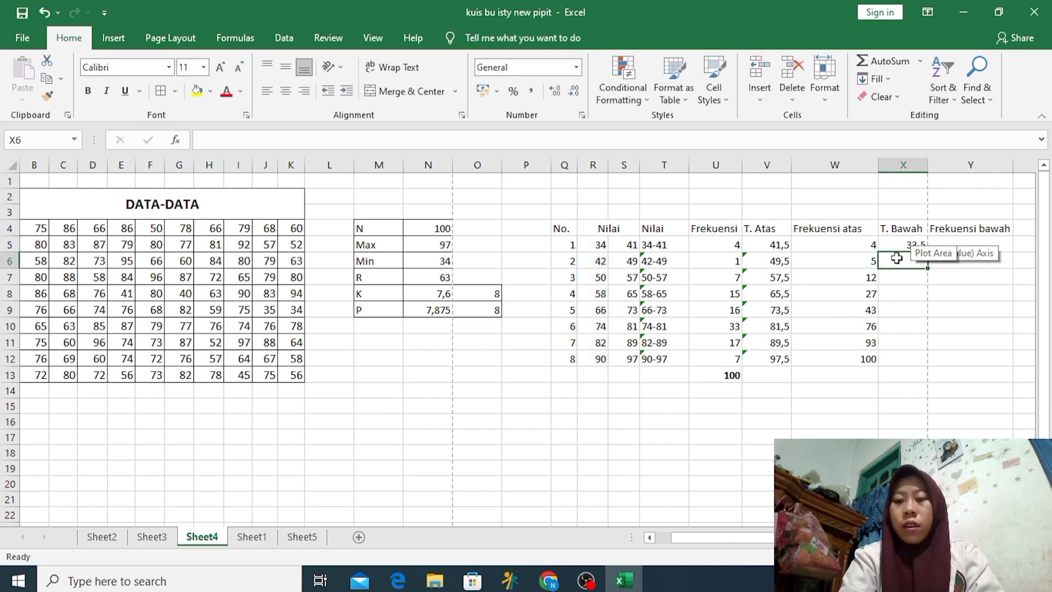
{"action": "left_click", "coordinate": [897, 242]}
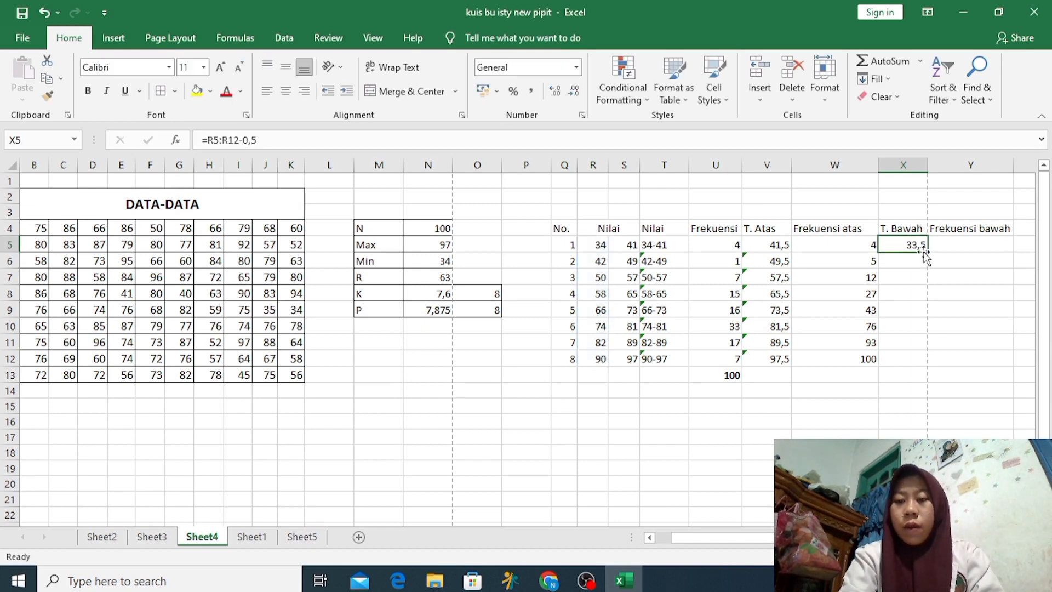
{"action": "left_click_drag", "start_coordinate": [925, 253], "coordinate": [926, 361]}
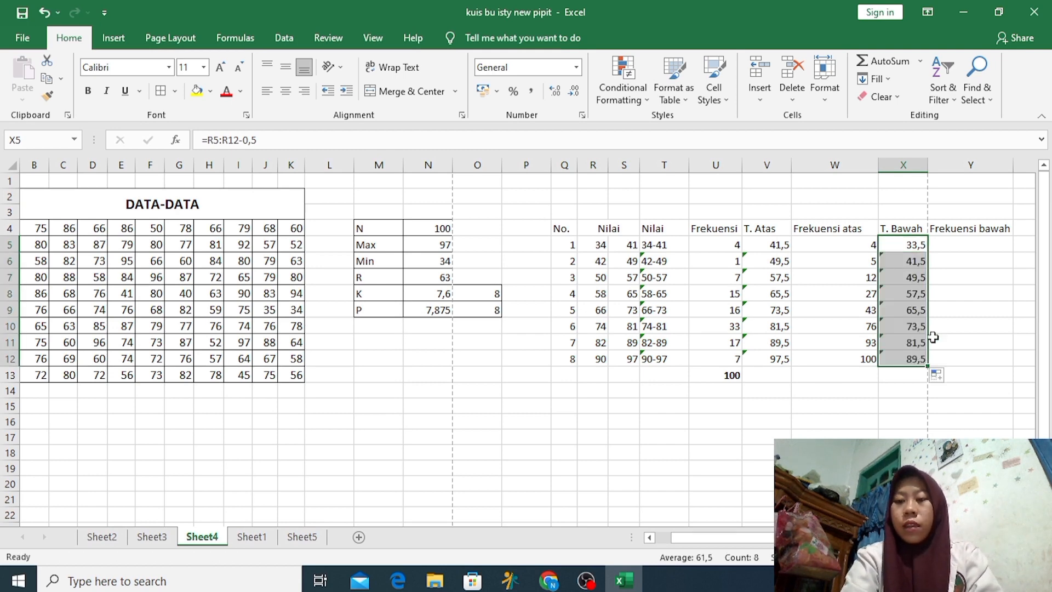
Enter the first three "Frekuensi bawah" cumulative frequencies, 100, 96 and 95, in Y5 to Y7
{"action": "left_click", "coordinate": [977, 245]}
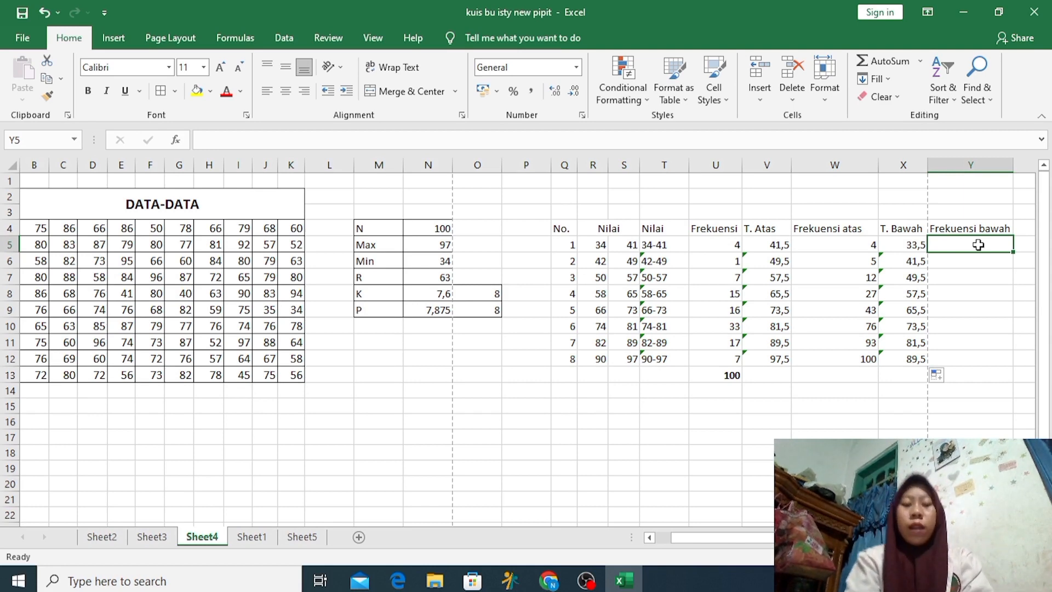
{"action": "type", "text": "100"}
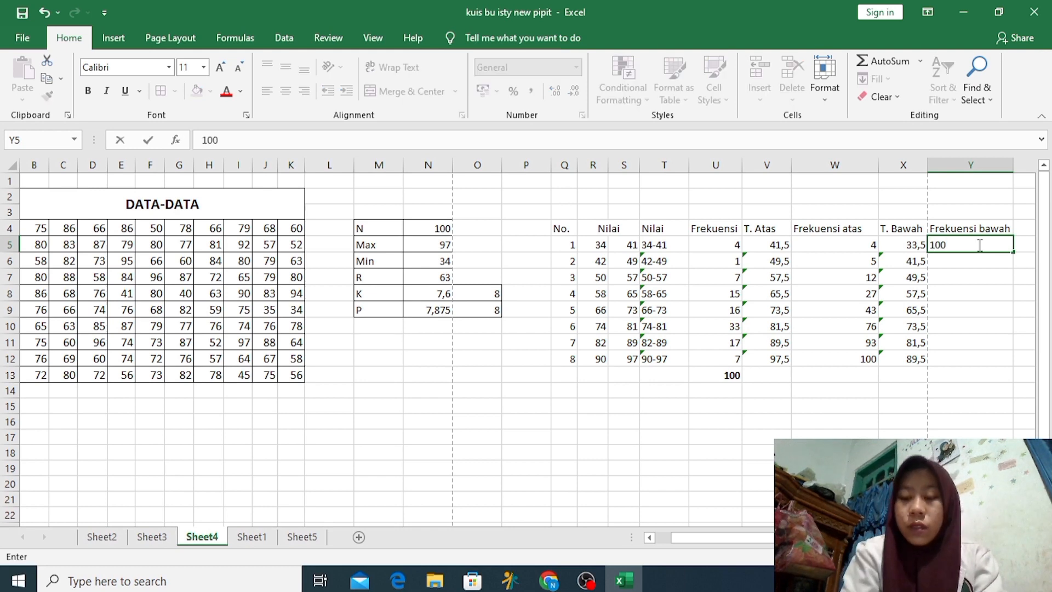
{"action": "key", "text": "Return"}
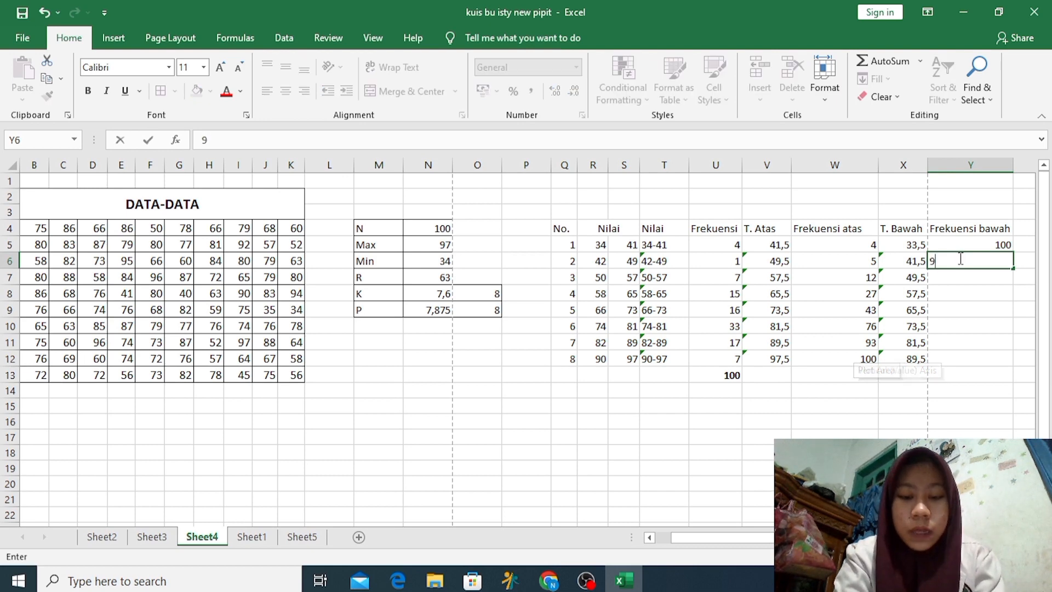
{"action": "type", "text": "96"}
{"action": "key", "text": "Return"}
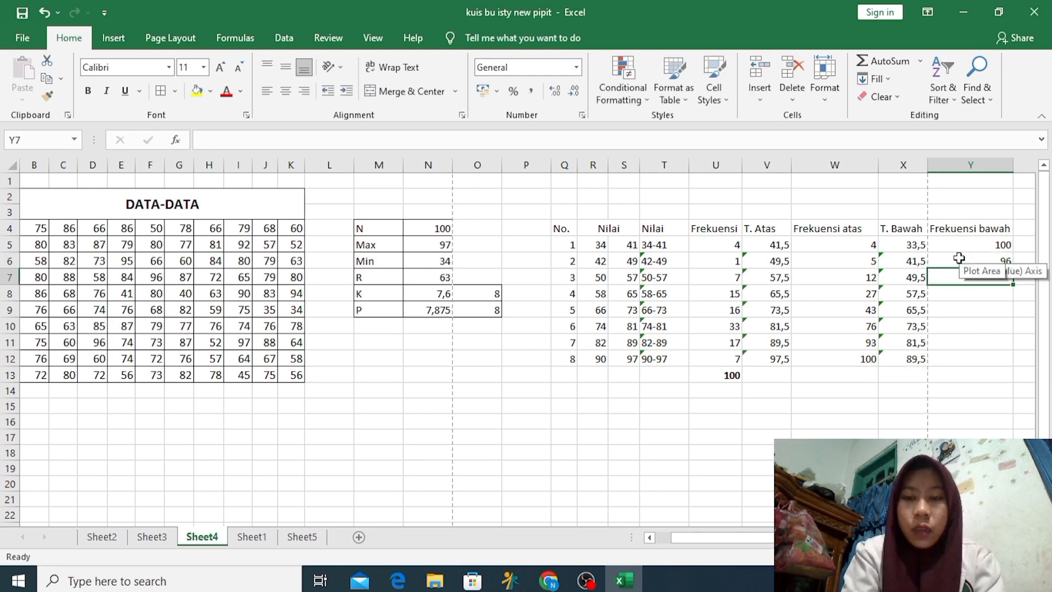
{"action": "type", "text": "95"}
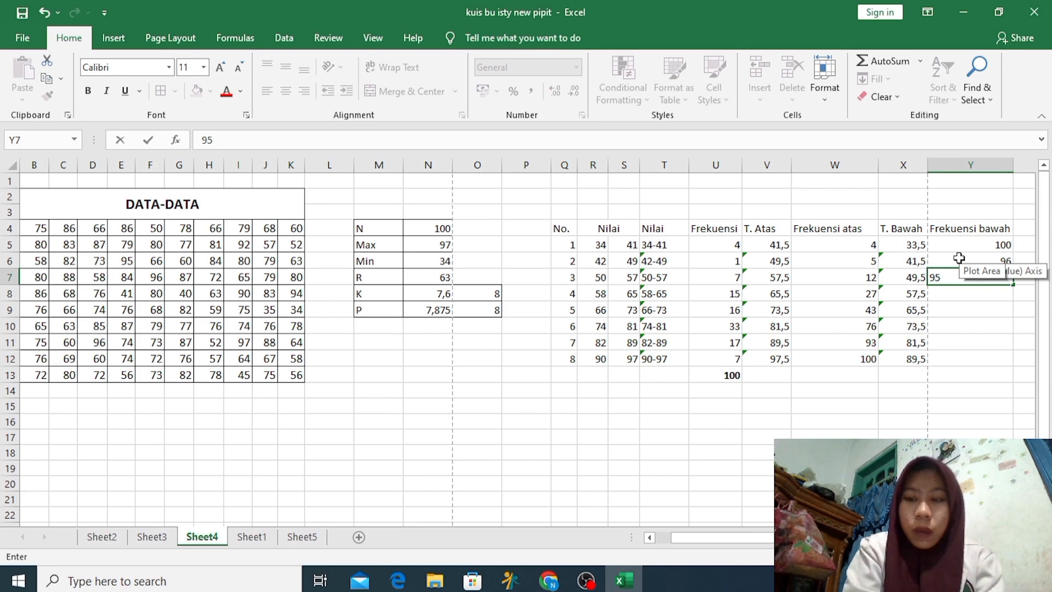
{"action": "key", "text": "Return"}
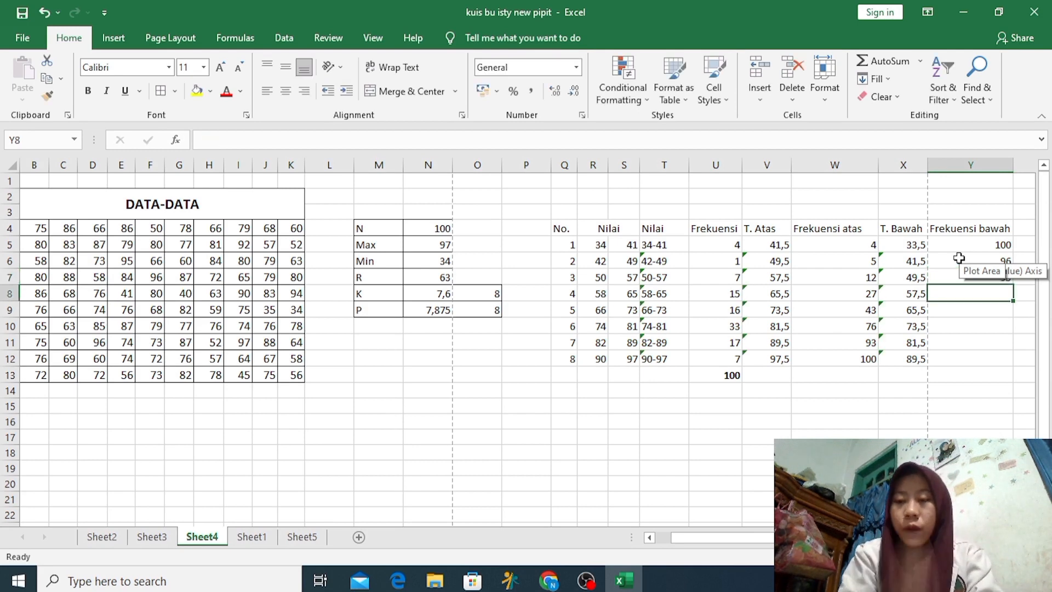
Enter the remaining "Frekuensi bawah" cumulative frequencies, 88, 73, 57, 24 and 7, in Y8 to Y12
{"action": "left_click", "coordinate": [964, 336]}
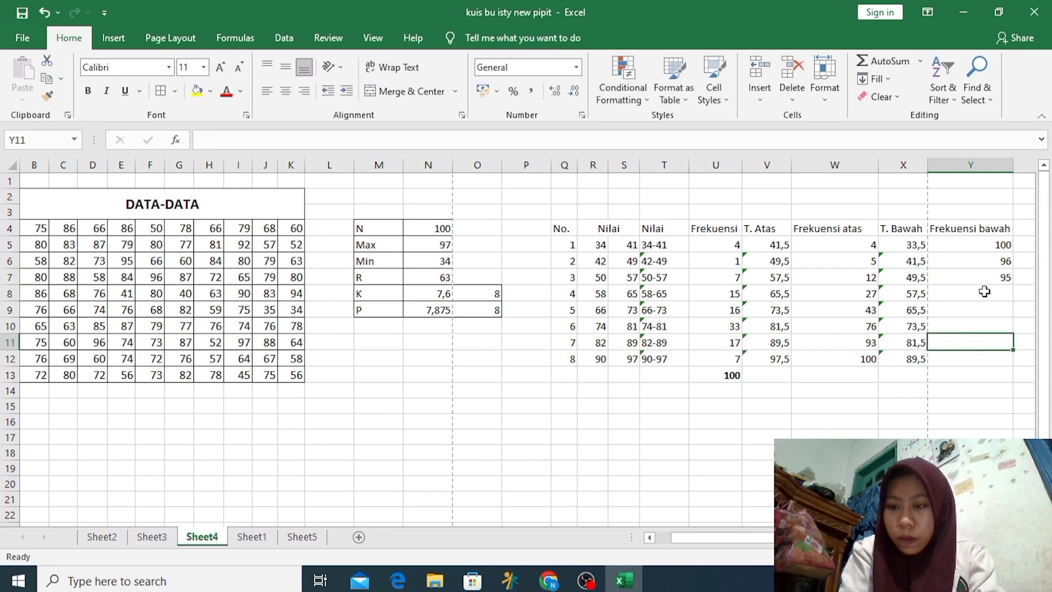
{"action": "left_click", "coordinate": [984, 291]}
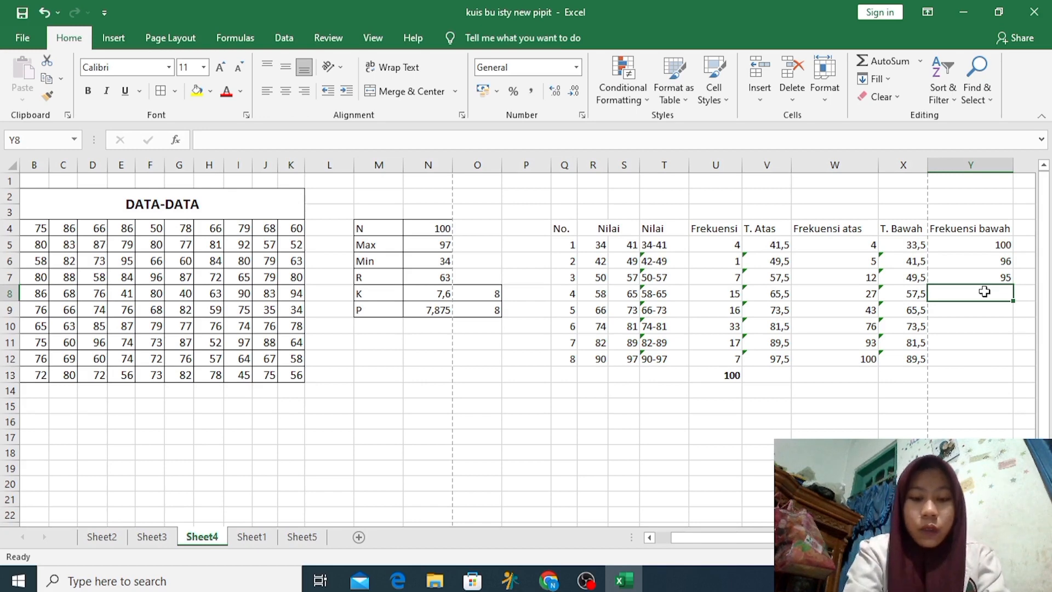
{"action": "type", "text": "88"}
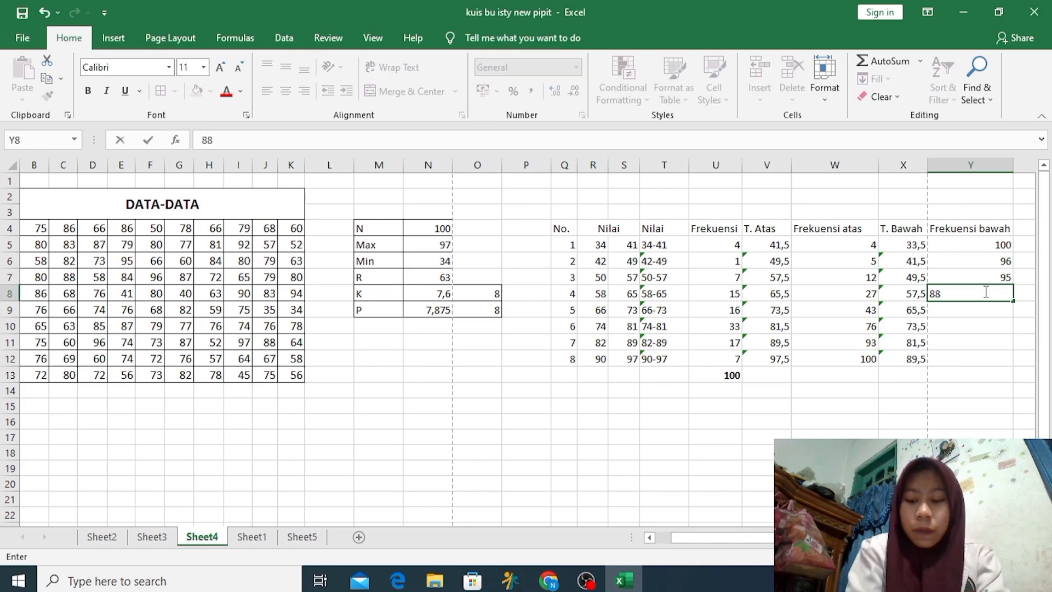
{"action": "key", "text": "Return"}
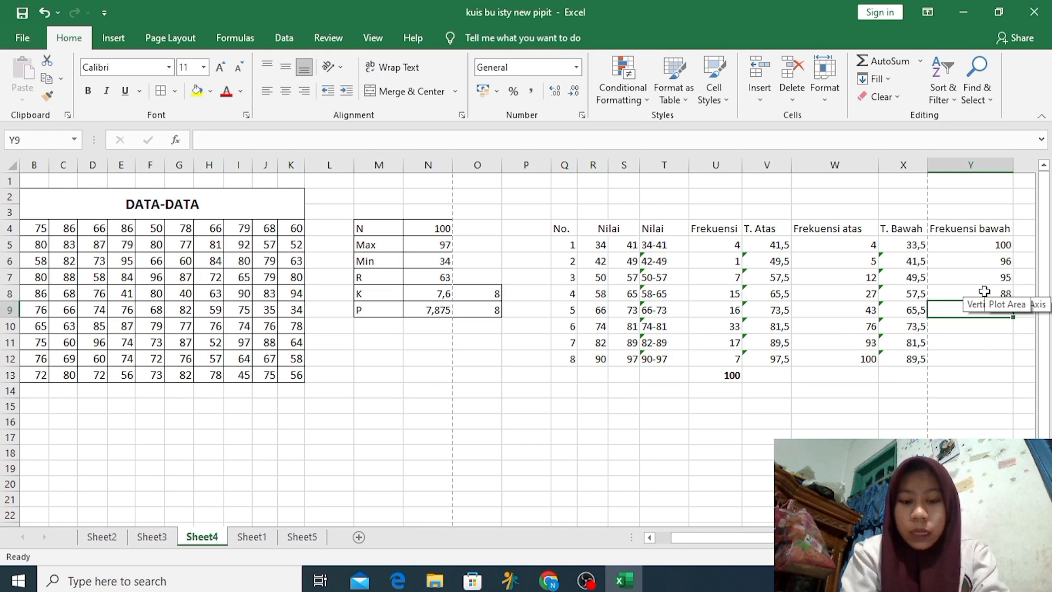
{"action": "type", "text": "73"}
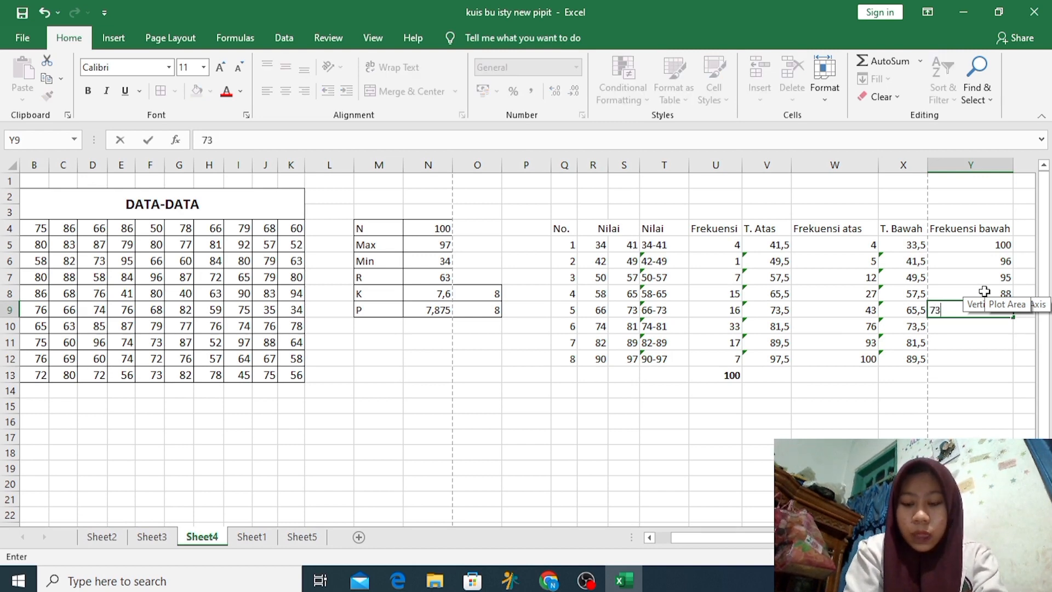
{"action": "key", "text": "Return"}
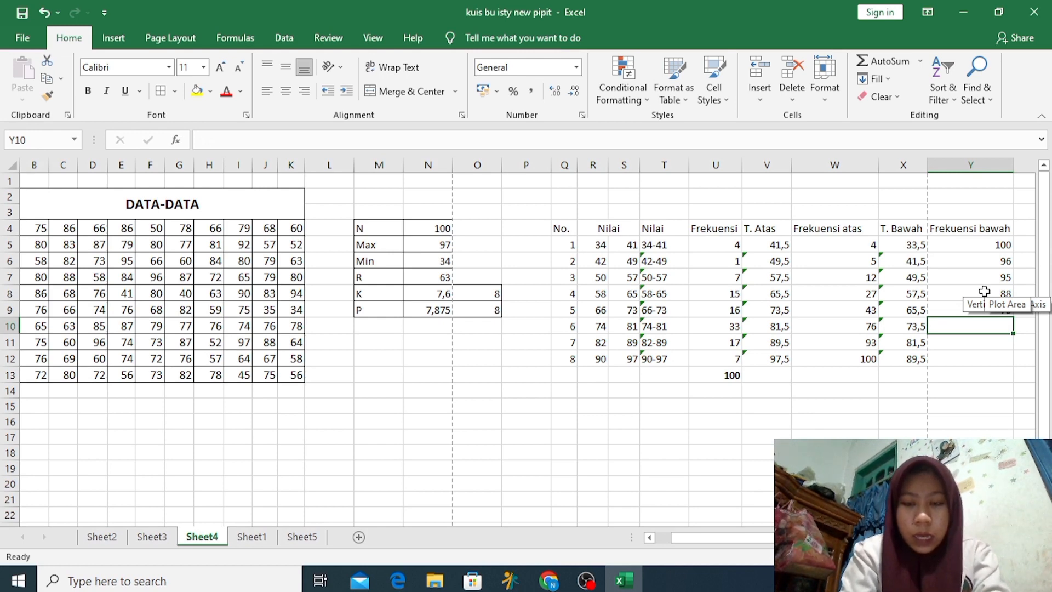
{"action": "type", "text": "57"}
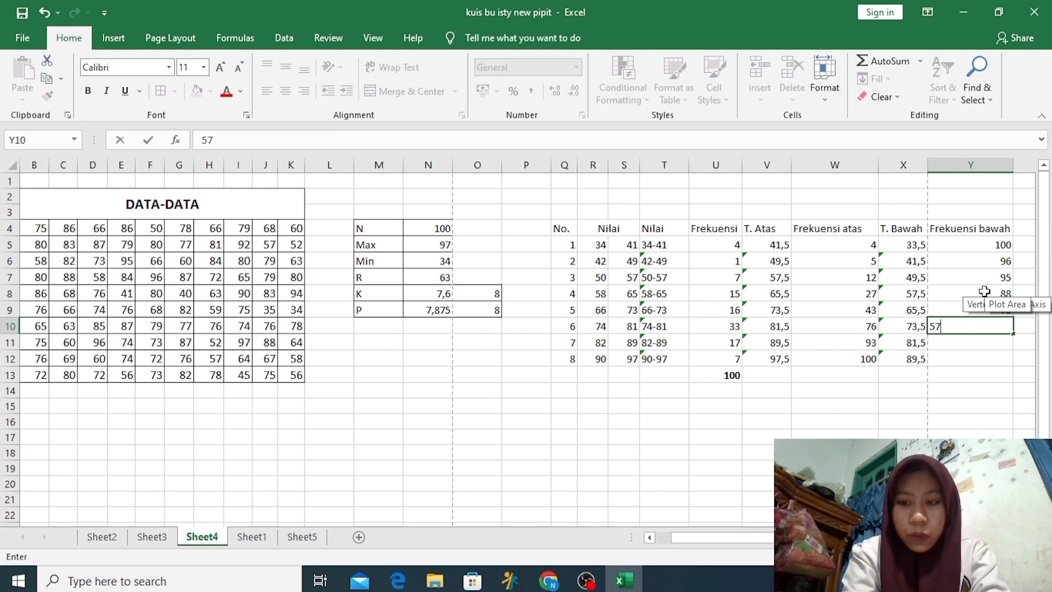
{"action": "left_click", "coordinate": [965, 355]}
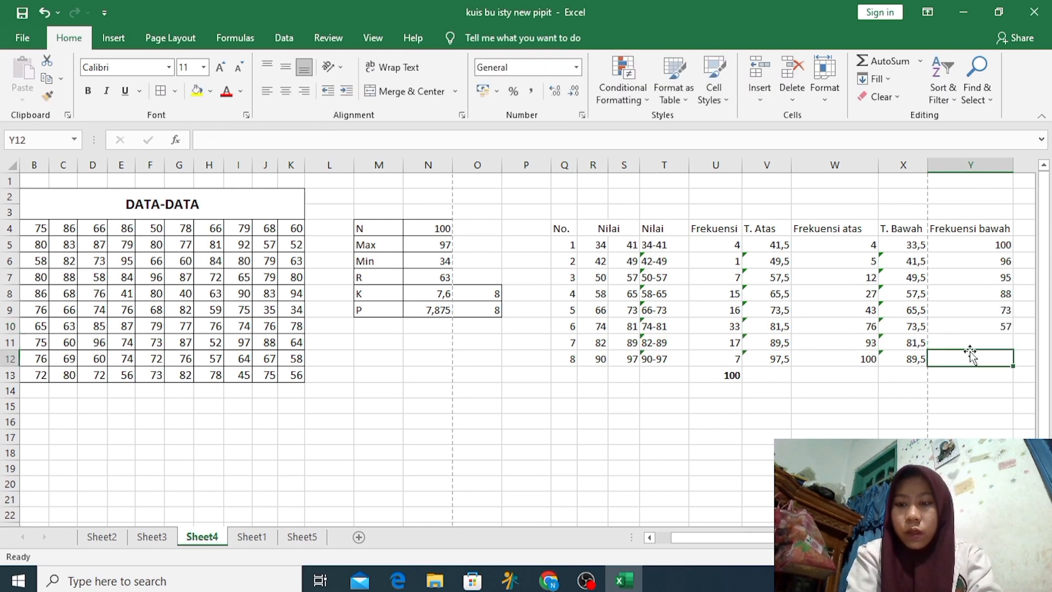
{"action": "left_click", "coordinate": [972, 346]}
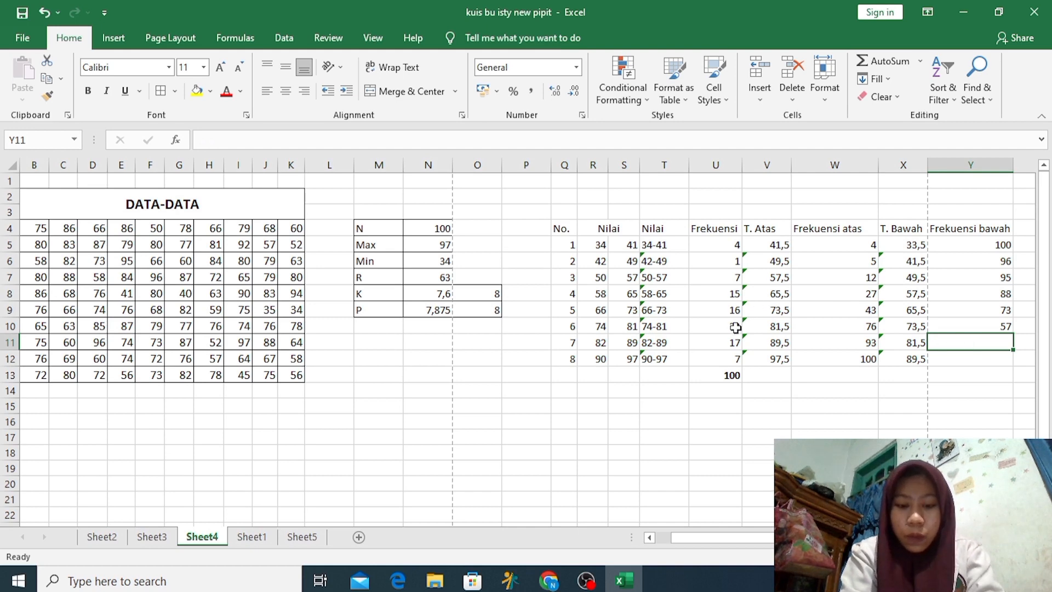
{"action": "type", "text": "24"}
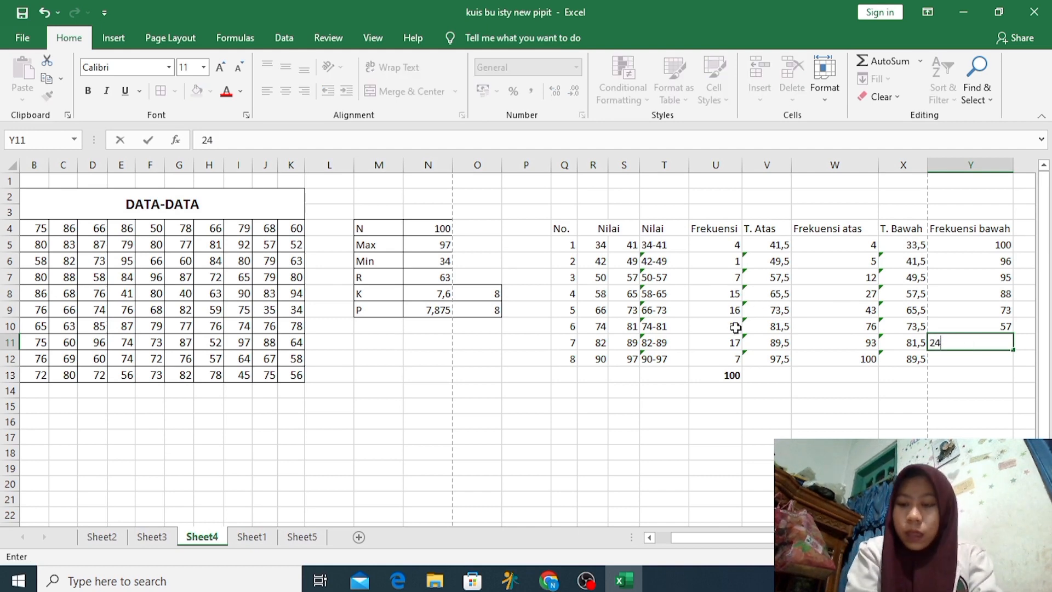
{"action": "key", "text": "Return"}
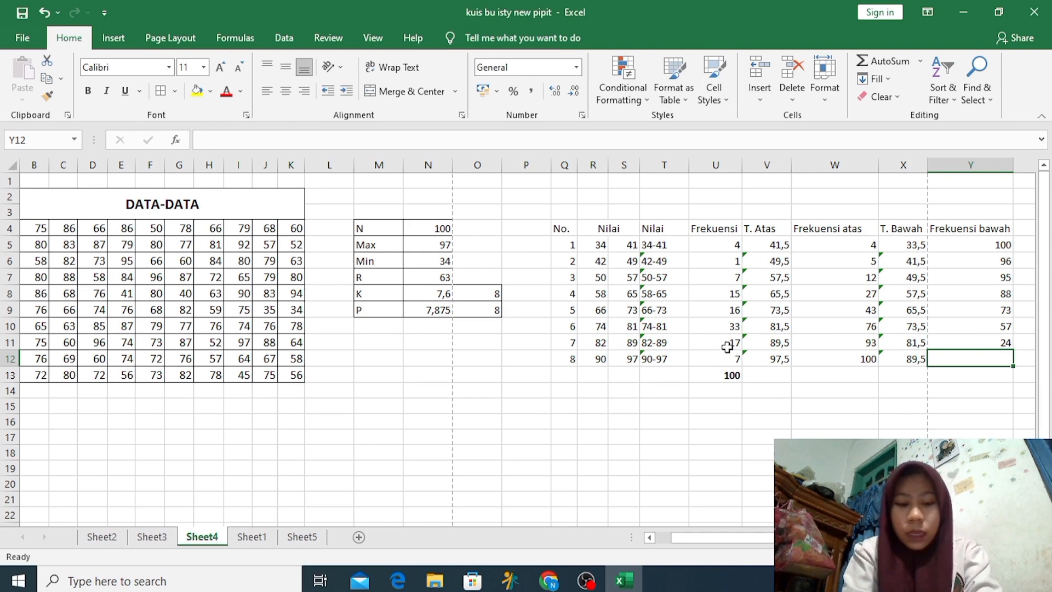
{"action": "type", "text": "7"}
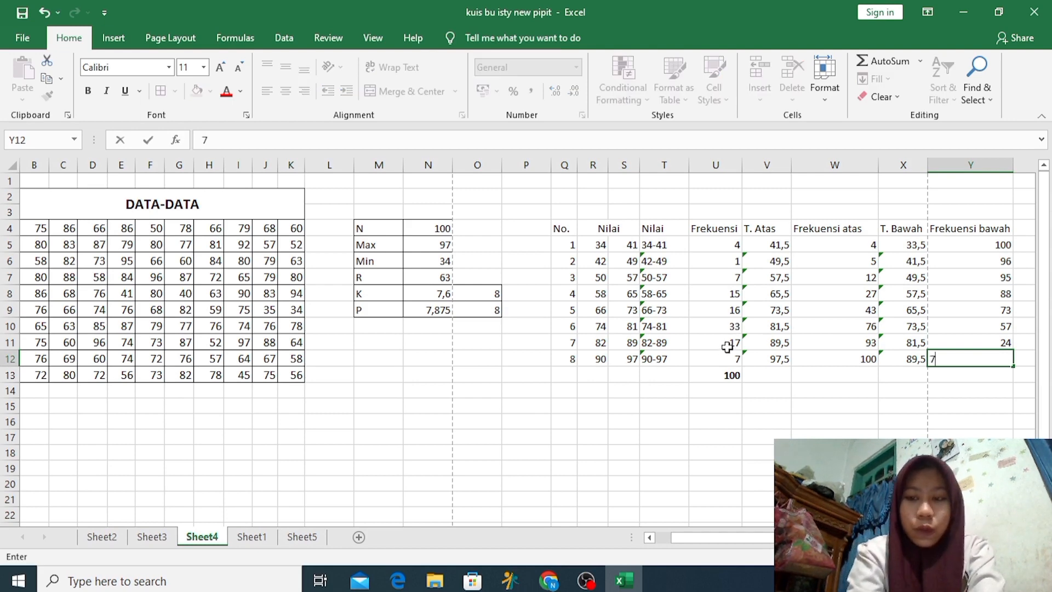
{"action": "left_click", "coordinate": [841, 402]}
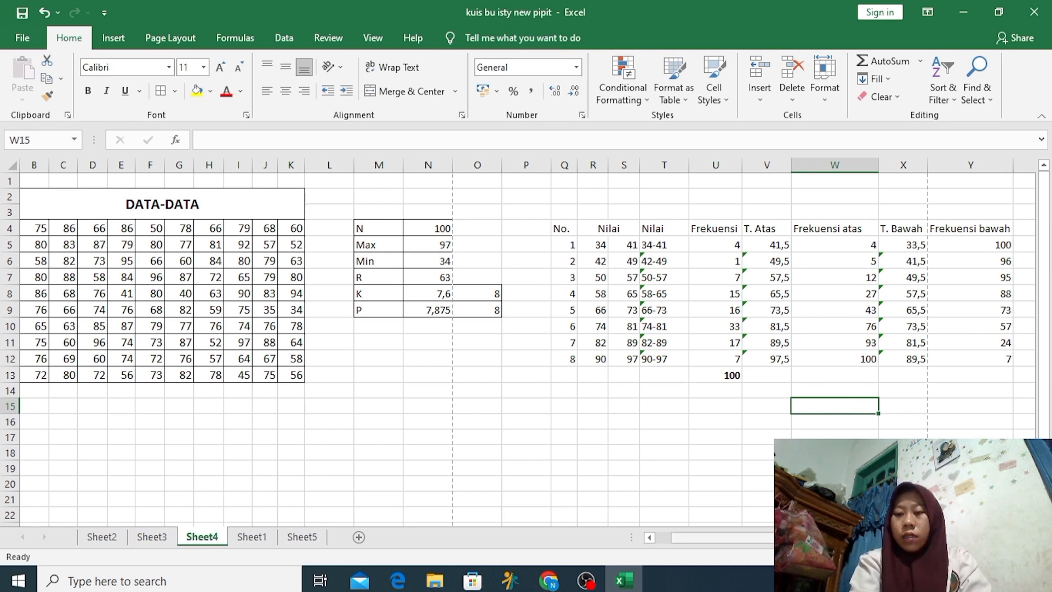
Add the header "Batas tengah" in Z4 and widen column Z to fit it
{"action": "key", "text": "Right"}
{"action": "key", "text": "Right"}
{"action": "key", "text": "Right"}
{"action": "key", "text": "Right"}
{"action": "key", "text": "Right"}
{"action": "key", "text": "Right"}
{"action": "key", "text": "Right"}
{"action": "key", "text": "Right"}
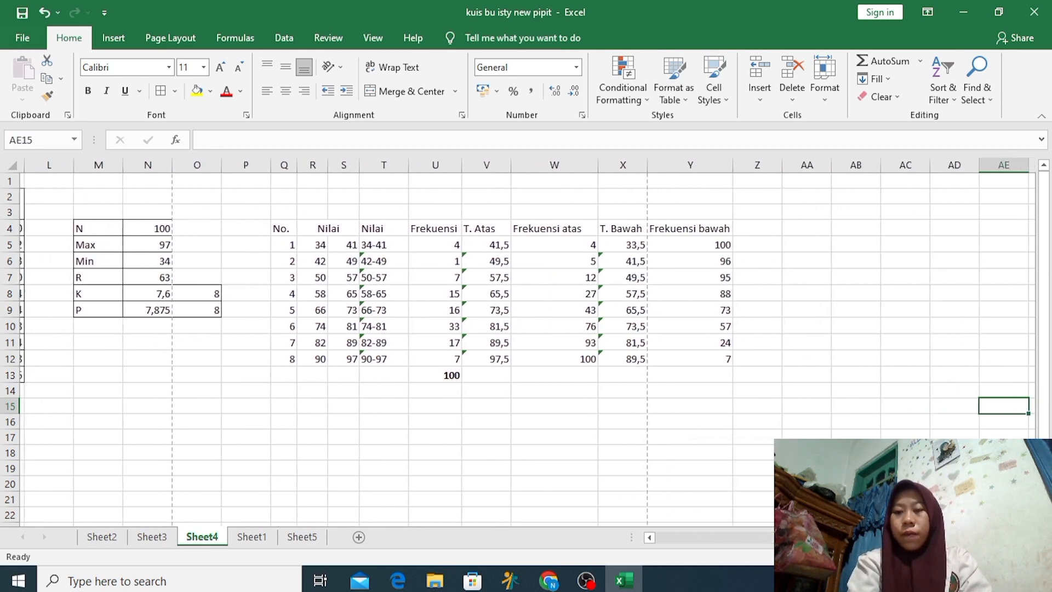
{"action": "left_click", "coordinate": [770, 227]}
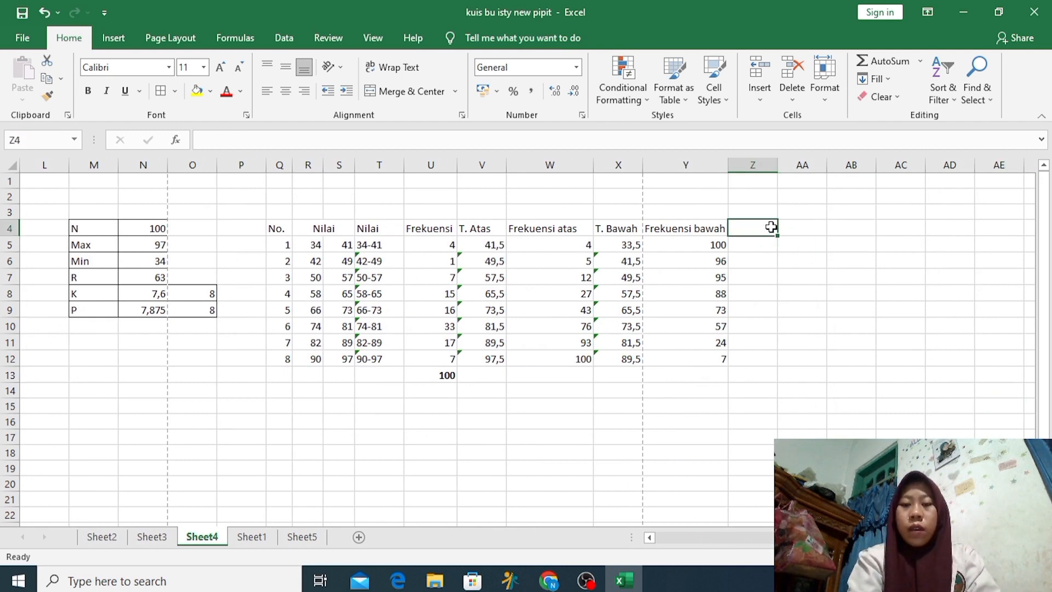
{"action": "type", "text": "Bat"}
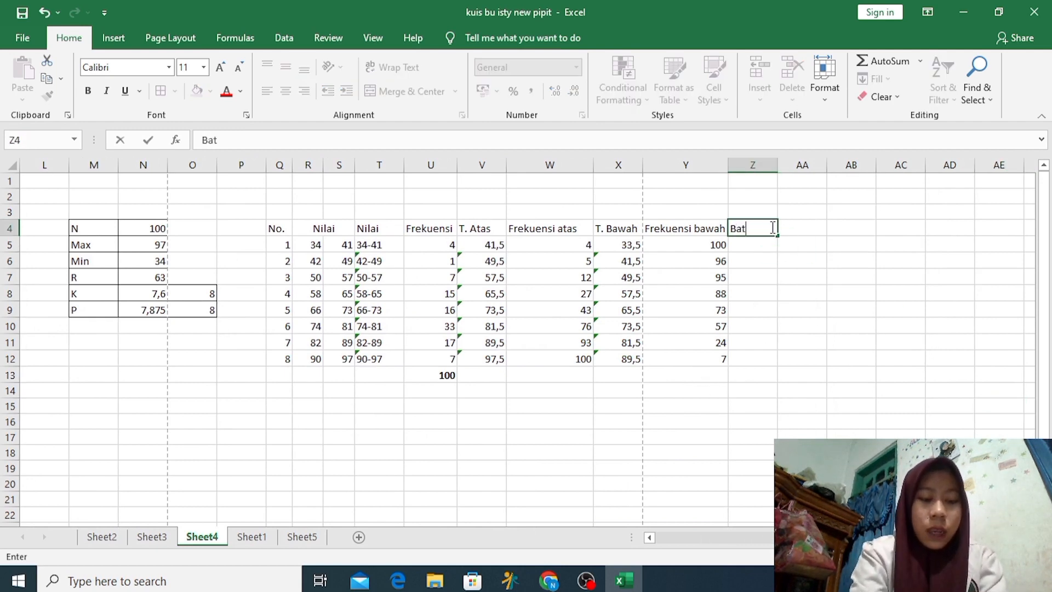
{"action": "type", "text": "as t"}
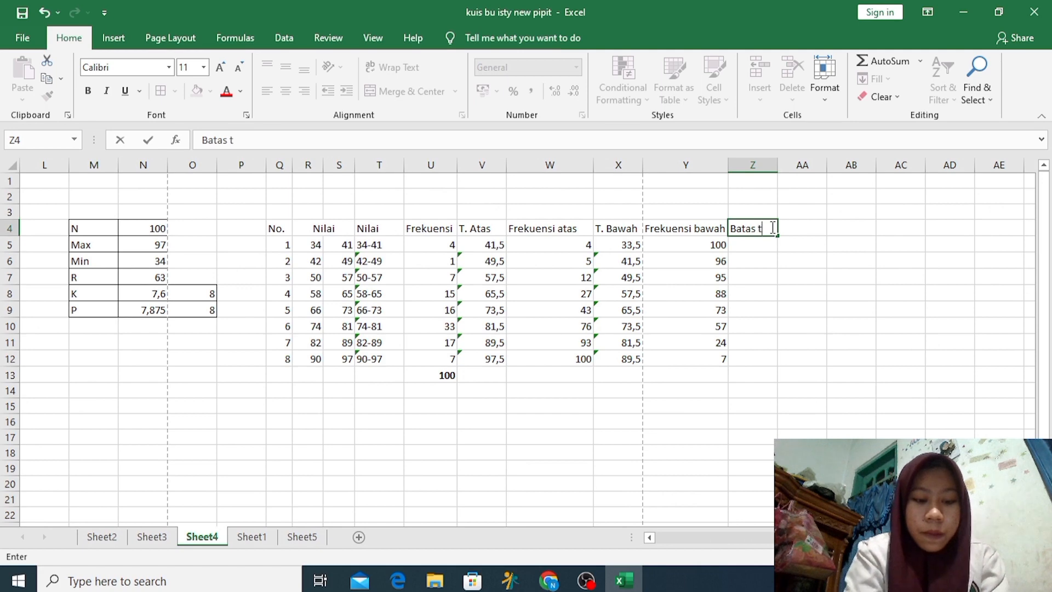
{"action": "type", "text": "engah"}
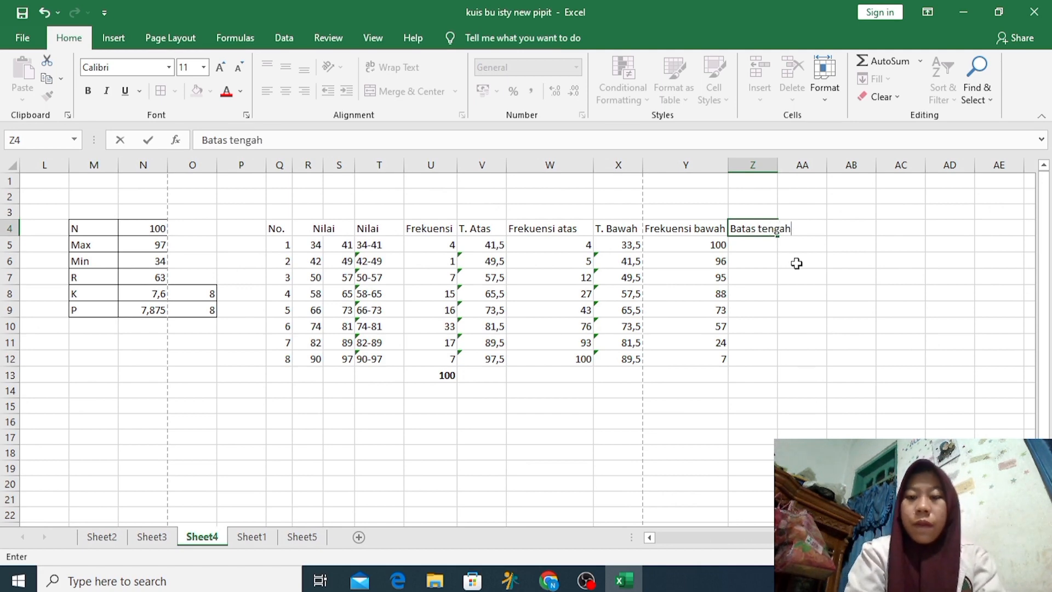
{"action": "left_click", "coordinate": [757, 260]}
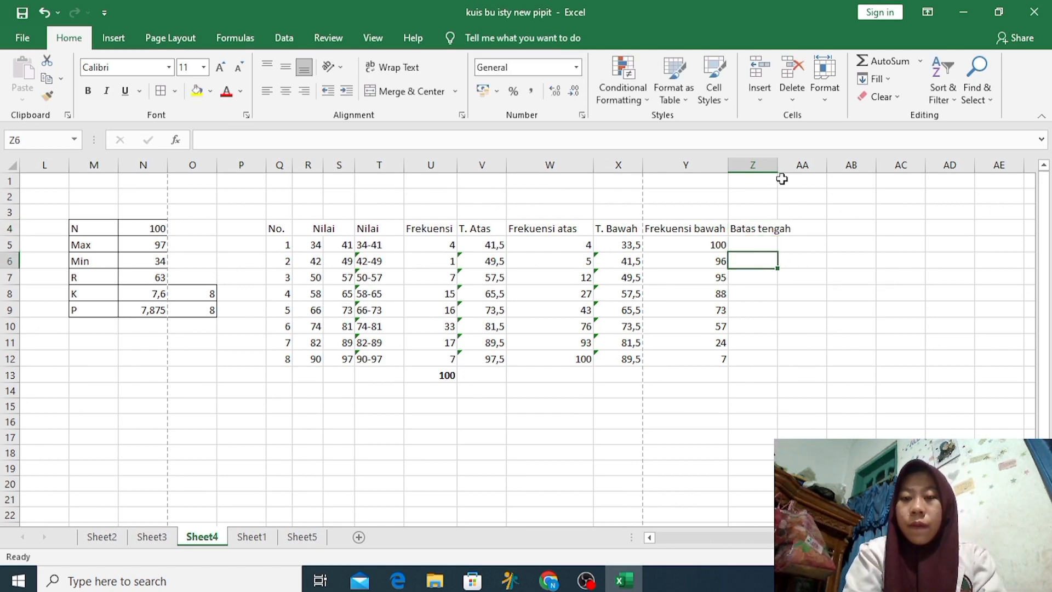
{"action": "left_click_drag", "start_coordinate": [777, 164], "coordinate": [800, 169]}
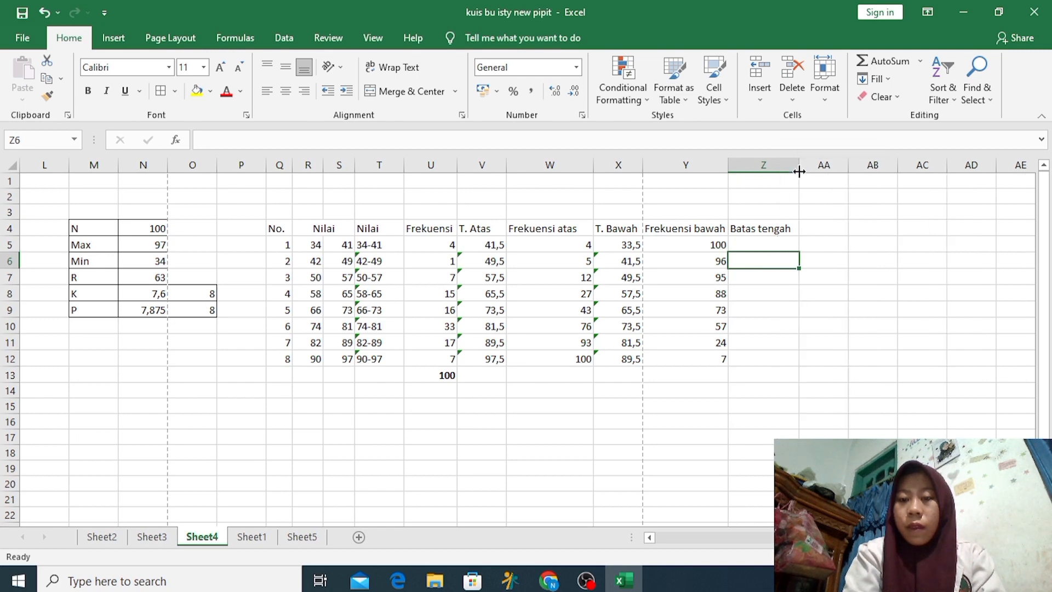
Calculate the class midpoints in the "Batas tengah" column with =(V5:V12+X5:X12)/2 in Z5, filled down to Z12
{"action": "left_click", "coordinate": [766, 242]}
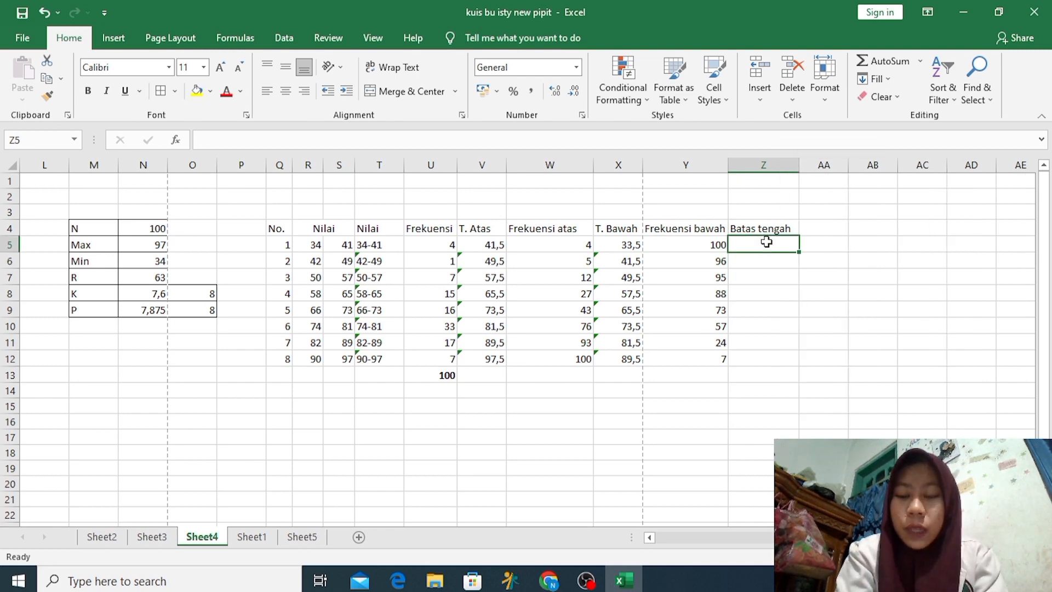
{"action": "type", "text": "="}
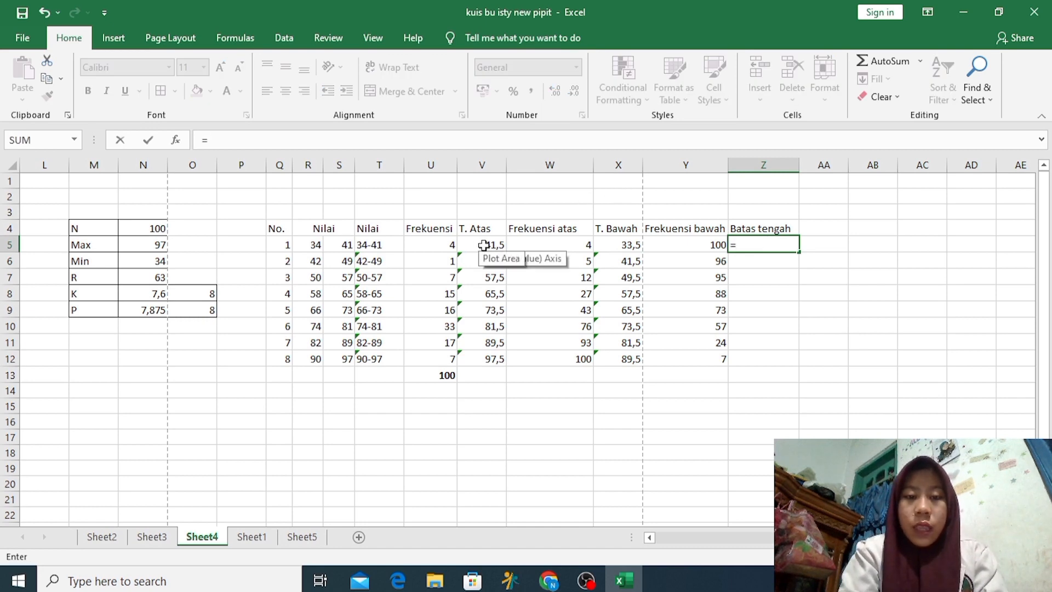
{"action": "type", "text": "("}
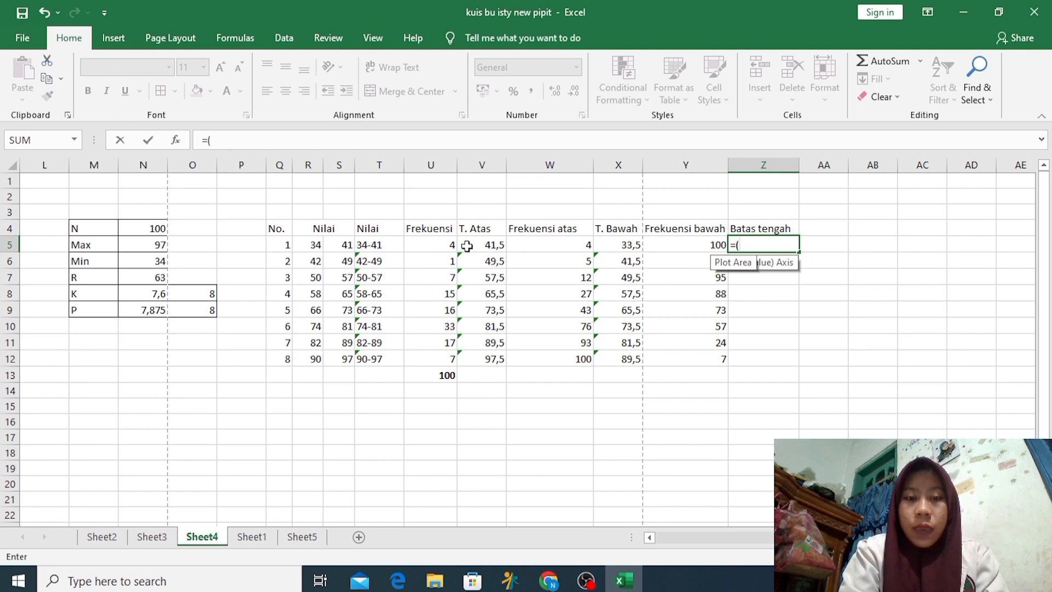
{"action": "left_click_drag", "start_coordinate": [466, 246], "coordinate": [482, 359]}
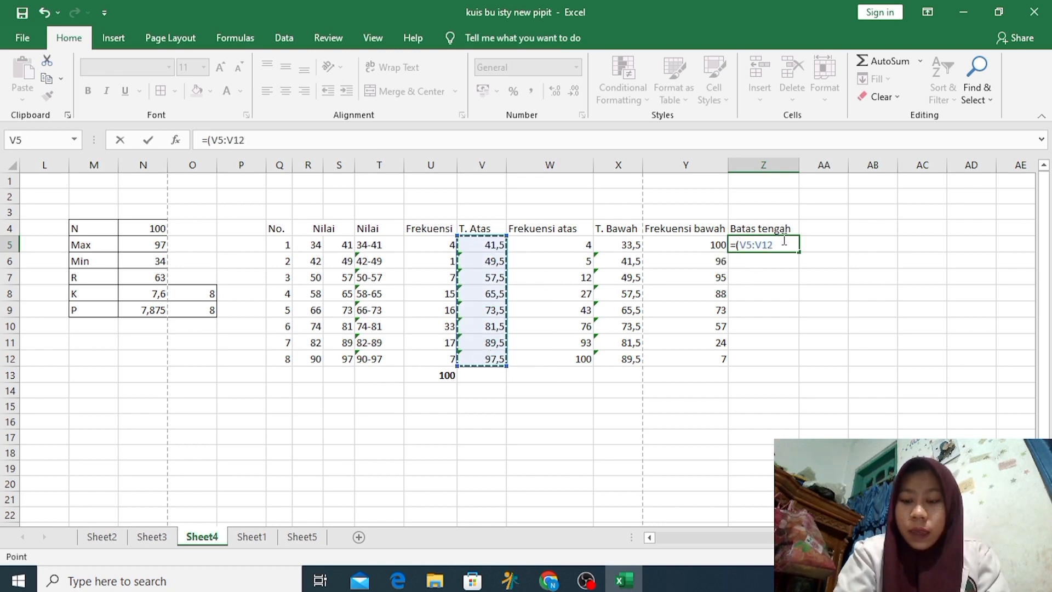
{"action": "type", "text": "+"}
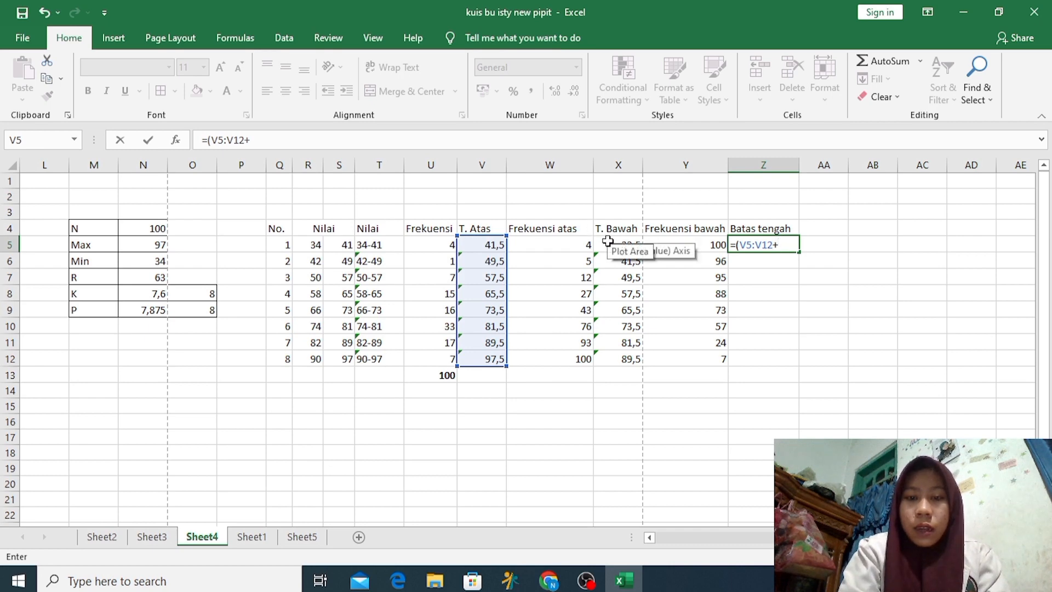
{"action": "left_click_drag", "start_coordinate": [619, 244], "coordinate": [620, 360]}
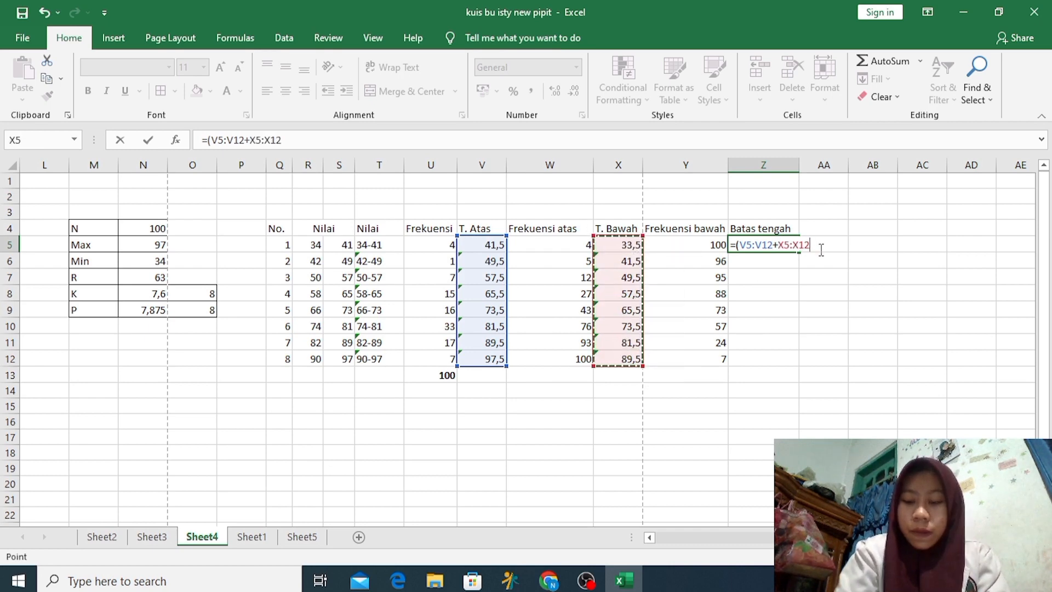
{"action": "type", "text": ")/2"}
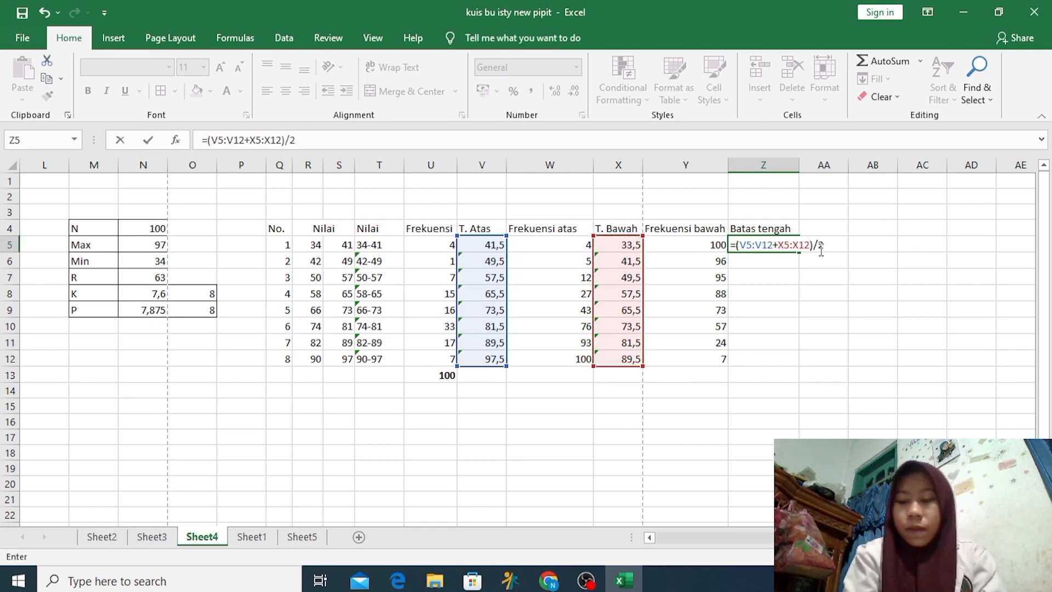
{"action": "key", "text": "Return"}
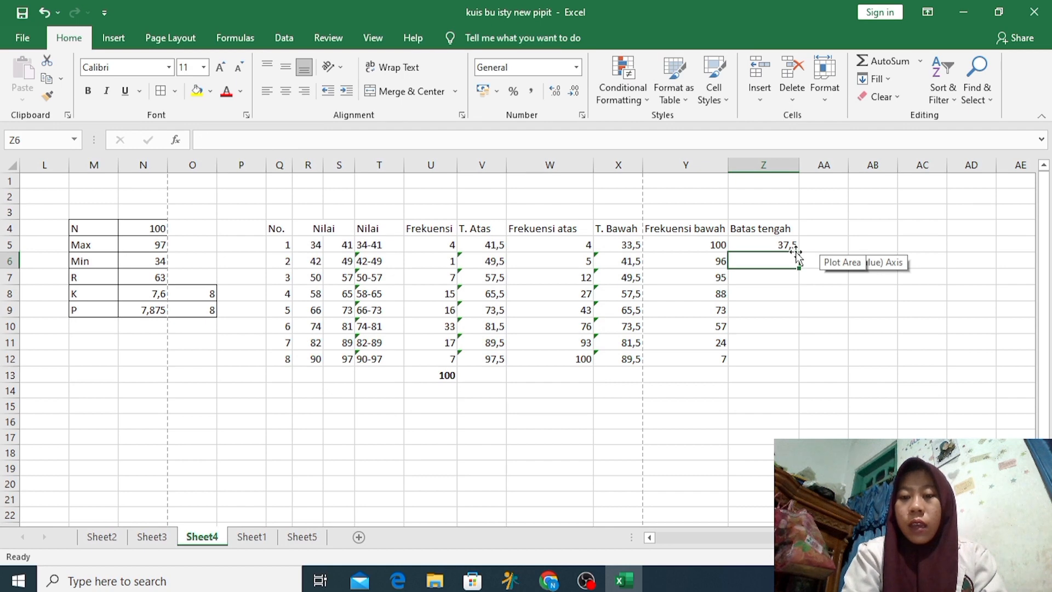
{"action": "left_click", "coordinate": [792, 246]}
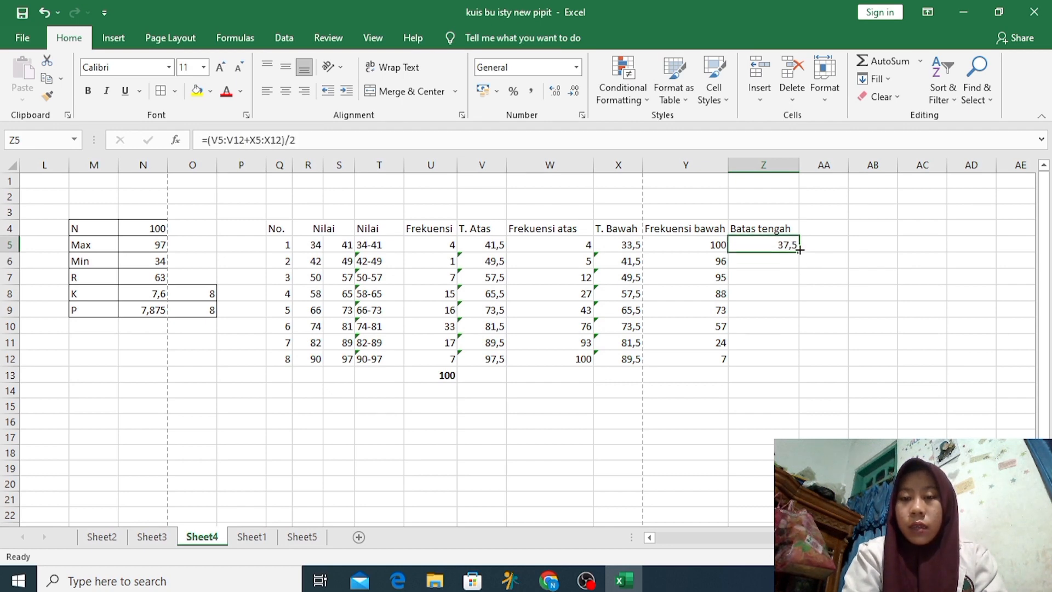
{"action": "left_click_drag", "start_coordinate": [799, 249], "coordinate": [797, 364]}
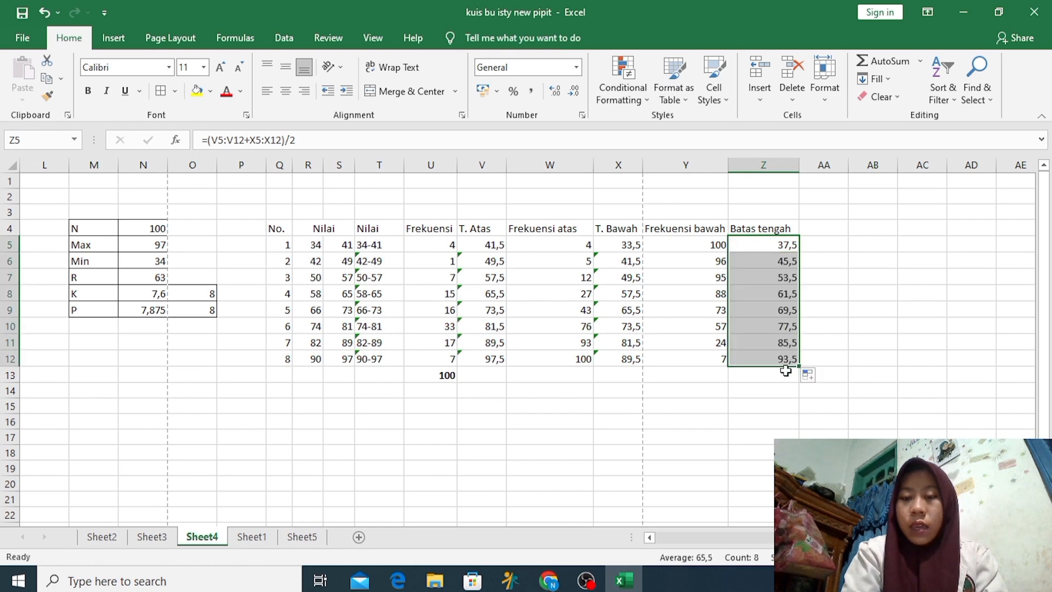
Total the "Batas tengah" column in Z13 with =SUM(Z5:Z12) and make the total bold
{"action": "left_click", "coordinate": [780, 377]}
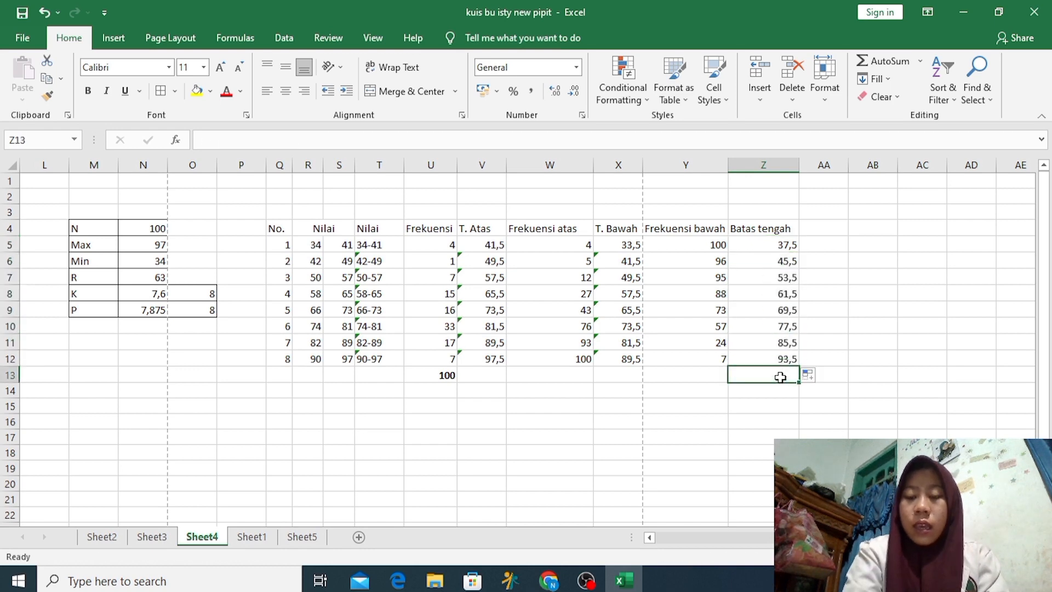
{"action": "type", "text": "=sum"}
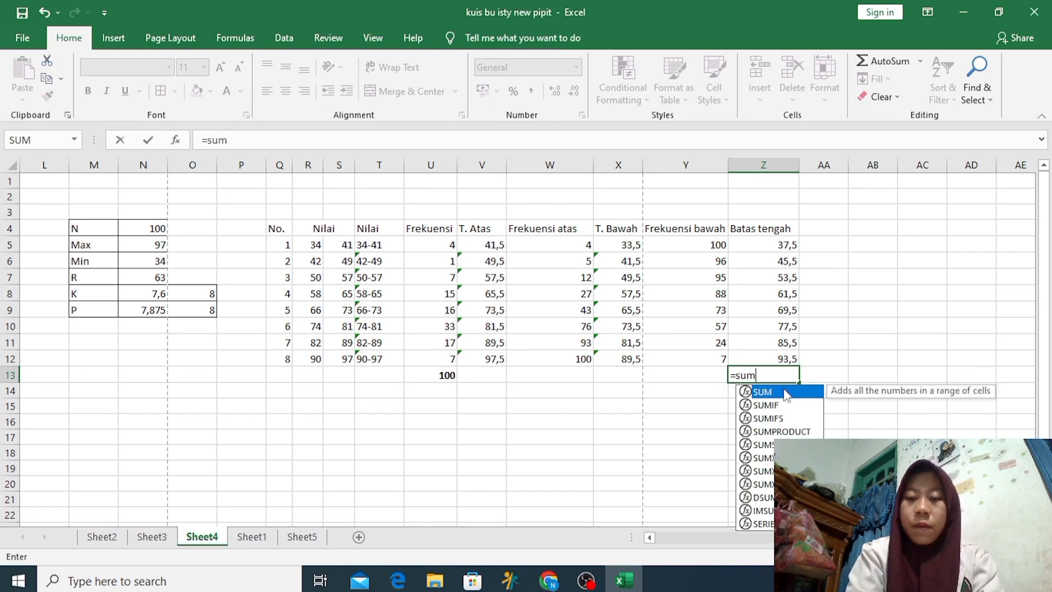
{"action": "double_click", "coordinate": [786, 392]}
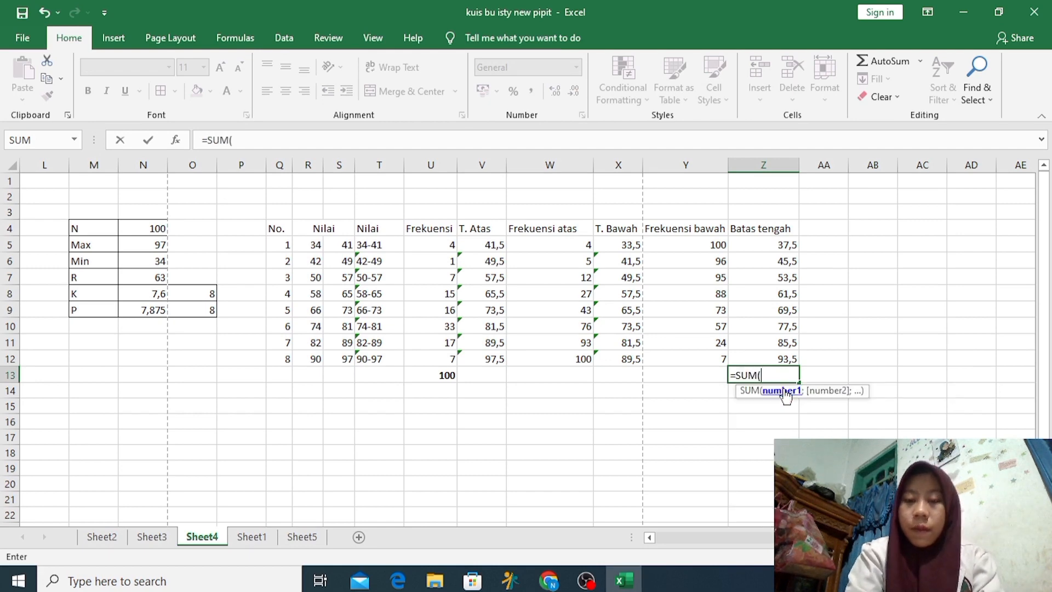
{"action": "left_click_drag", "start_coordinate": [775, 245], "coordinate": [778, 351]}
{"action": "key", "text": "Return"}
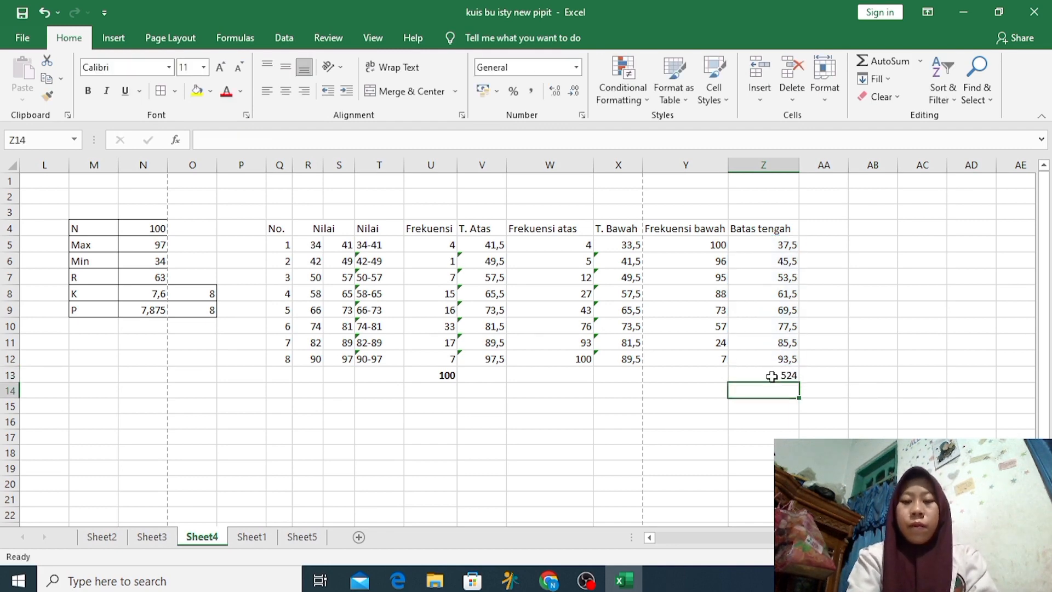
{"action": "left_click", "coordinate": [771, 376]}
{"action": "key", "text": "ctrl+b"}
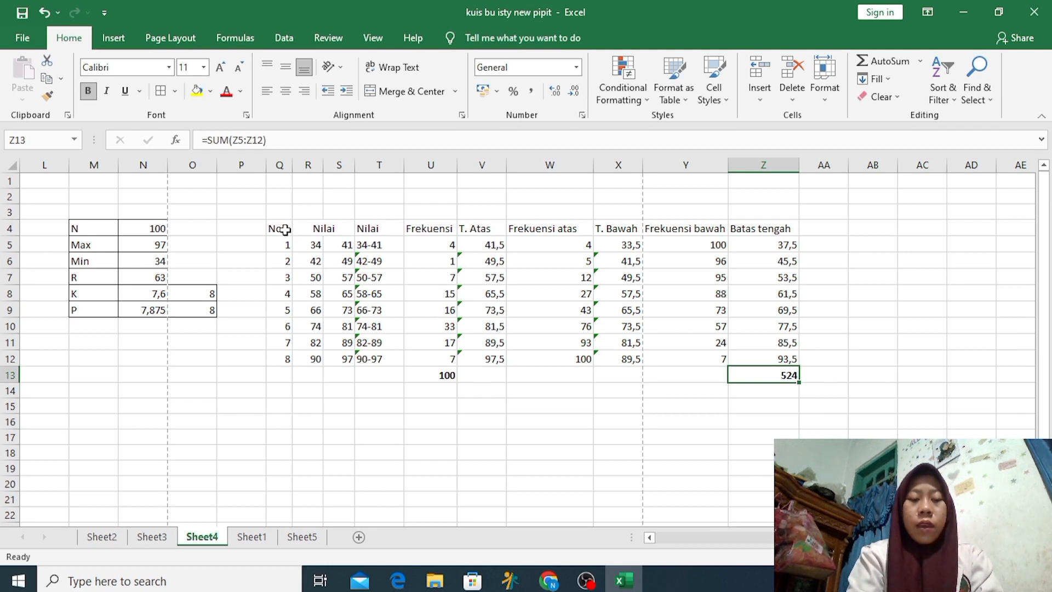
Apply all borders to the frequency table in Q4:Z13 and centre its contents horizontally
{"action": "left_click_drag", "start_coordinate": [285, 230], "coordinate": [763, 376]}
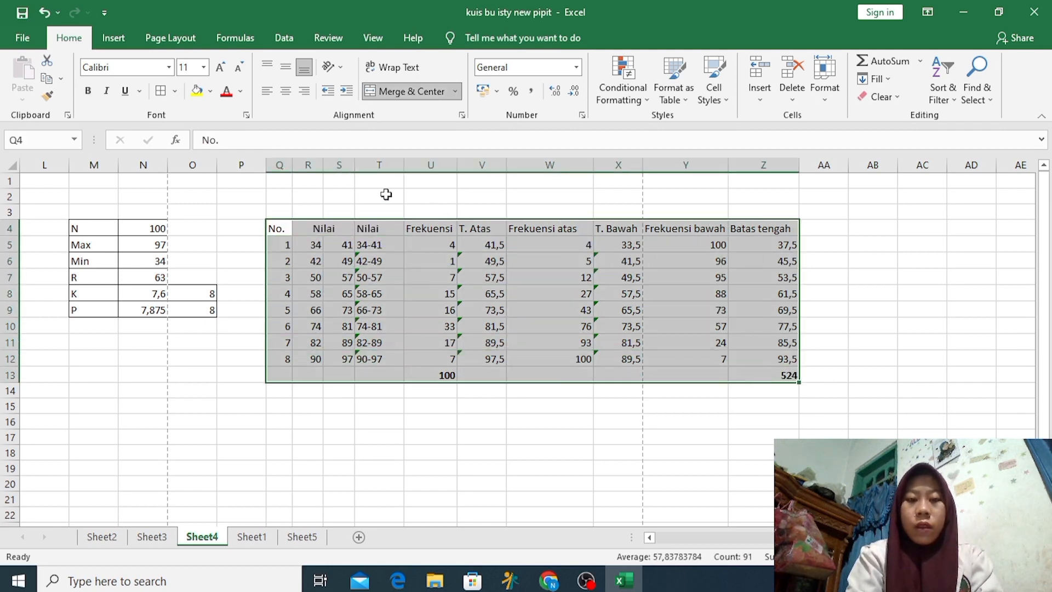
{"action": "left_click", "coordinate": [164, 91]}
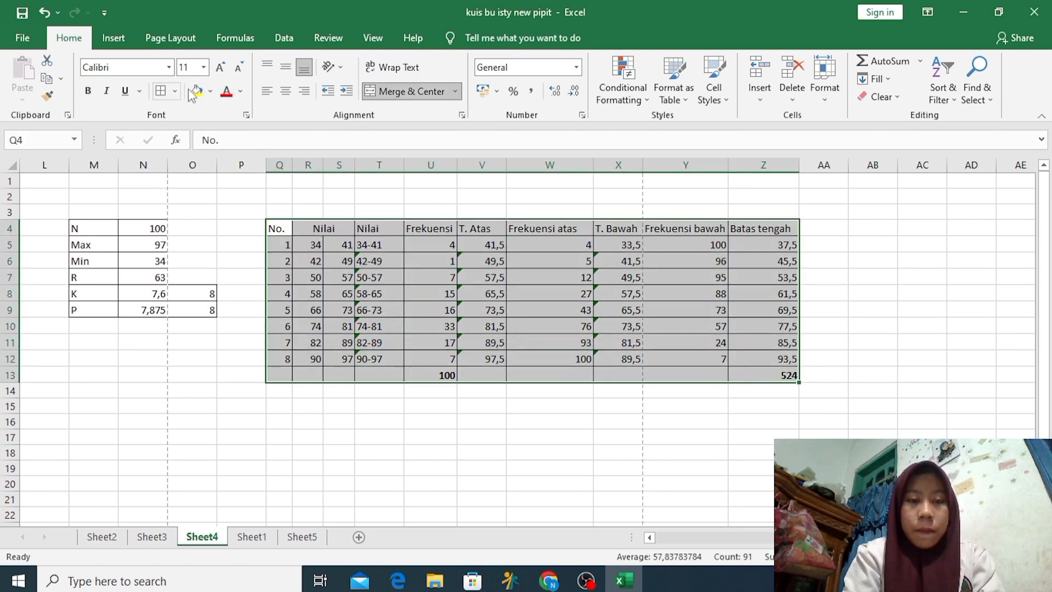
{"action": "left_click", "coordinate": [284, 92]}
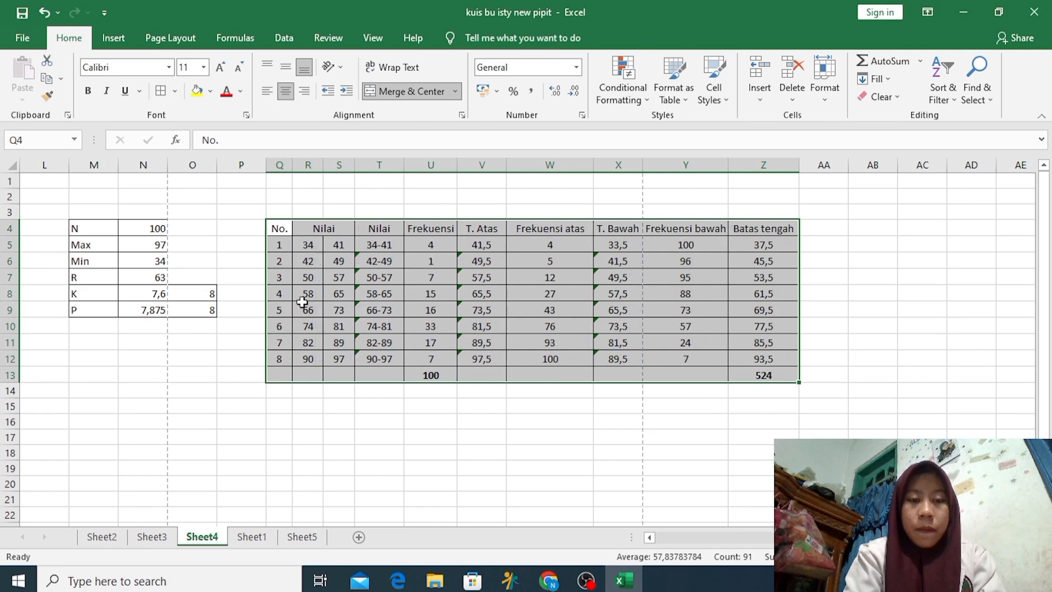
{"action": "left_click", "coordinate": [308, 391]}
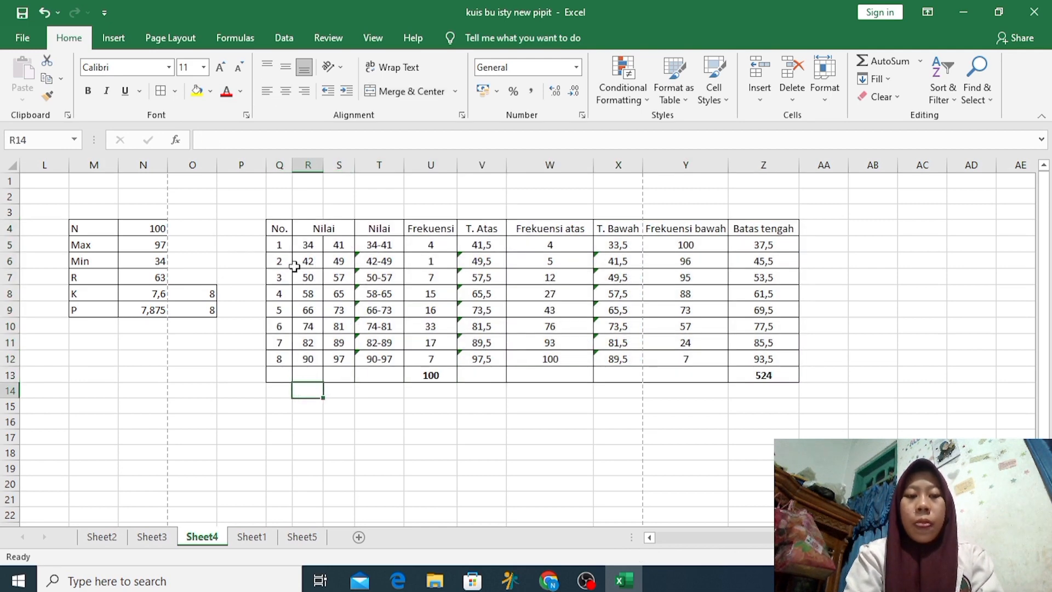
Make the frequency table's header row, Q4:Z4, bold
{"action": "left_click_drag", "start_coordinate": [283, 226], "coordinate": [735, 230]}
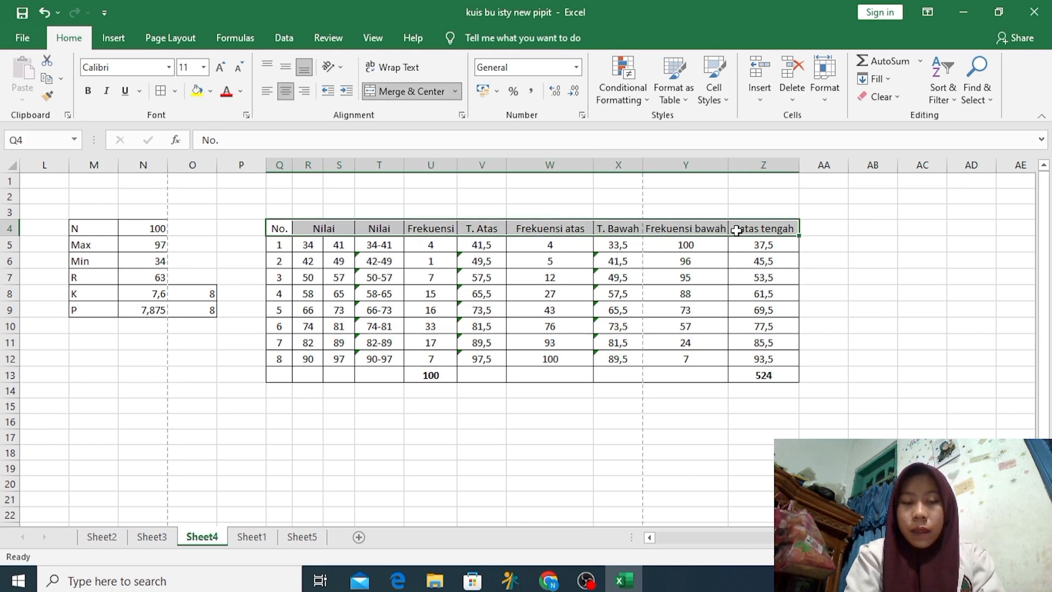
{"action": "left_click", "coordinate": [89, 91]}
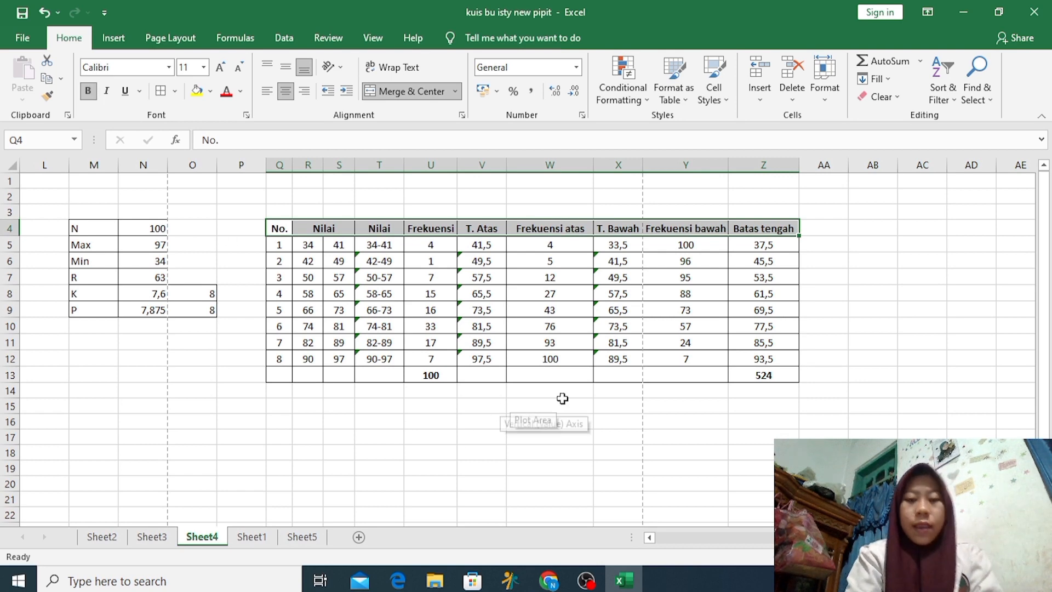
{"action": "left_click", "coordinate": [564, 404]}
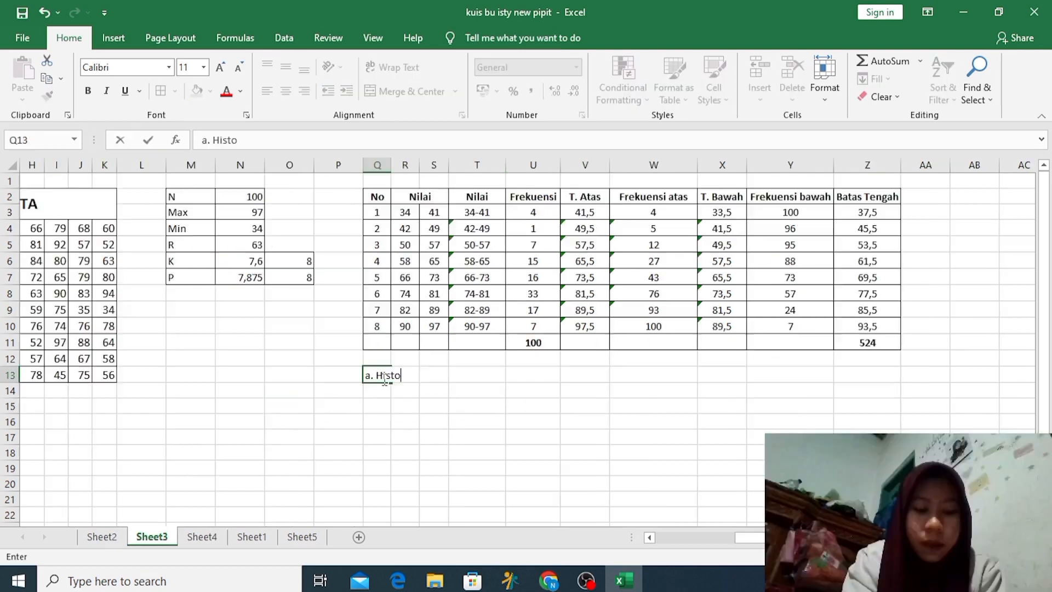
Enter the label "a. Histogram" in Q13 of Sheet3, below the frequency table
{"action": "type", "text": "gram"}
{"action": "key", "text": "Return"}
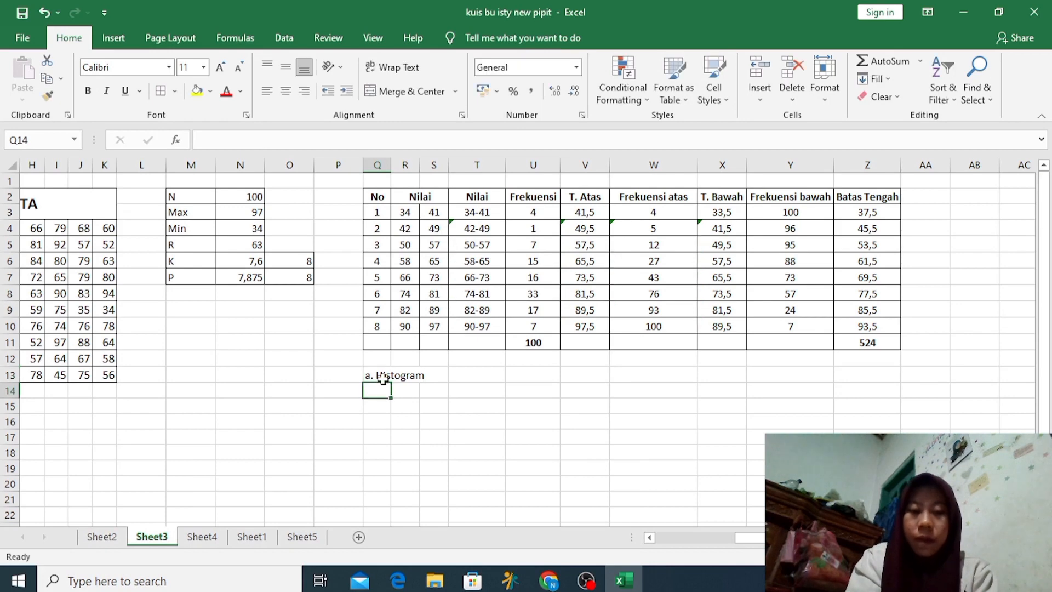
{"action": "double_click", "coordinate": [399, 390]}
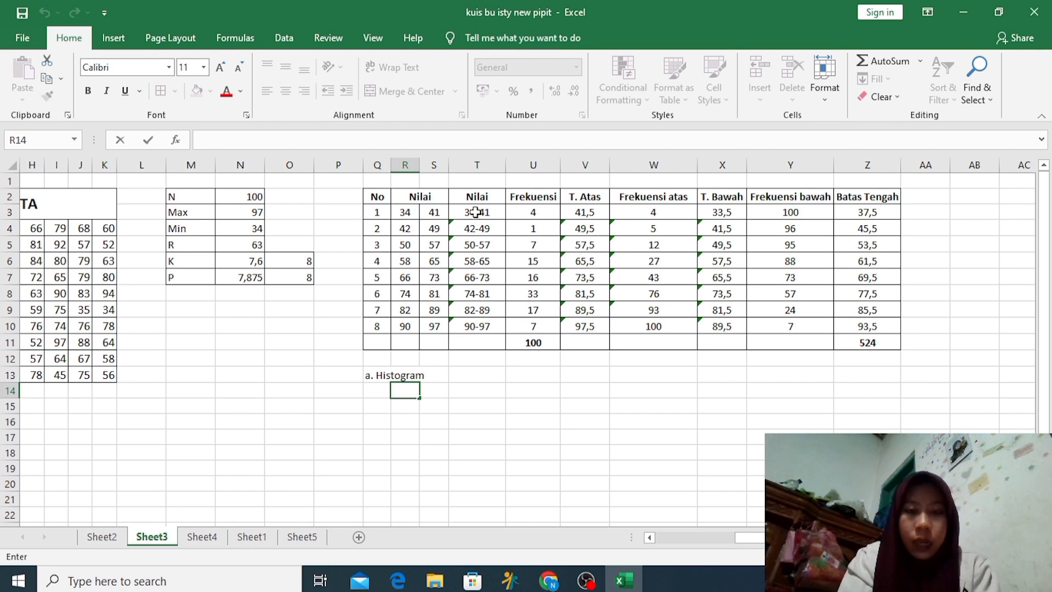
Insert a 2-D clustered column chart from the class ranges and frequencies in T3:U10
{"action": "left_click_drag", "start_coordinate": [474, 214], "coordinate": [519, 320]}
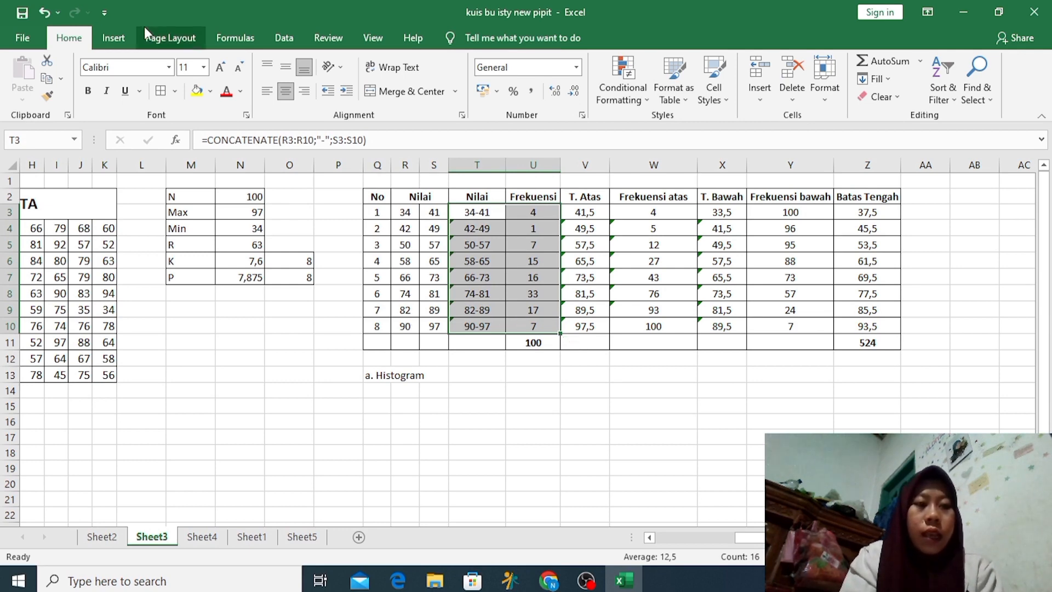
{"action": "left_click", "coordinate": [121, 39]}
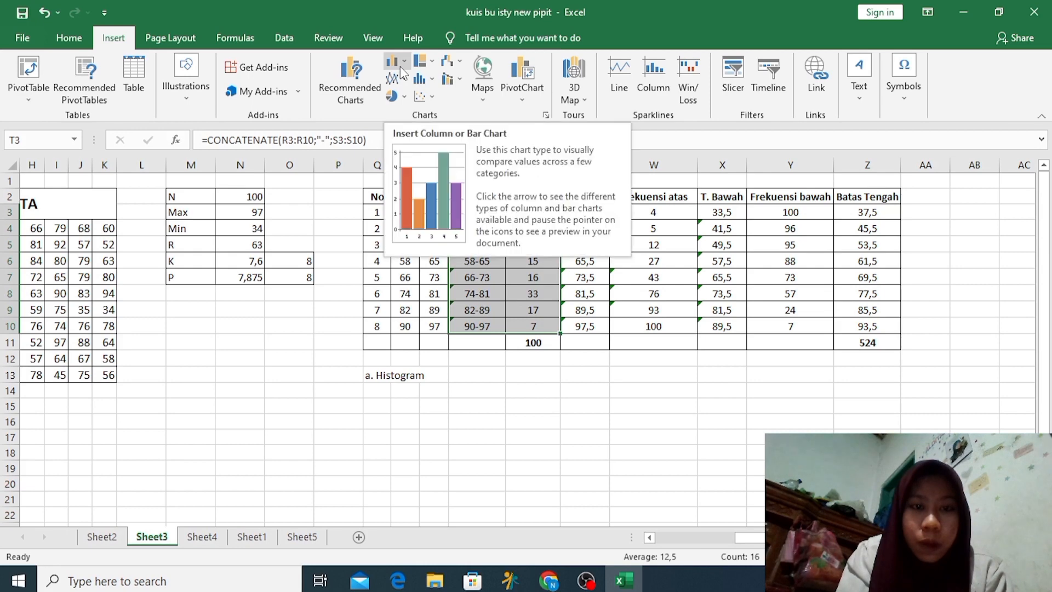
{"action": "left_click", "coordinate": [403, 64]}
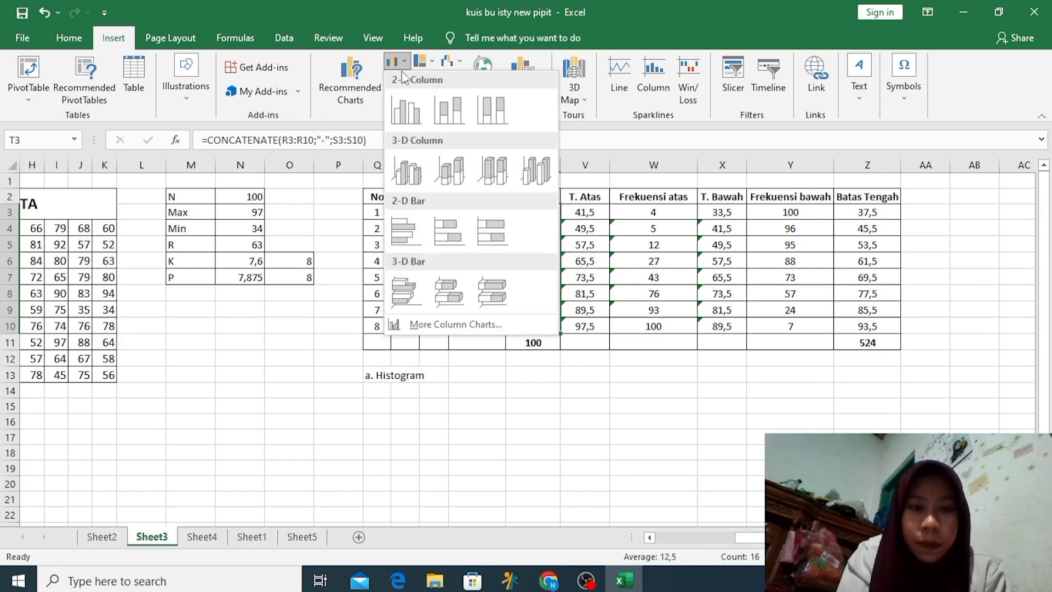
{"action": "left_click", "coordinate": [406, 112]}
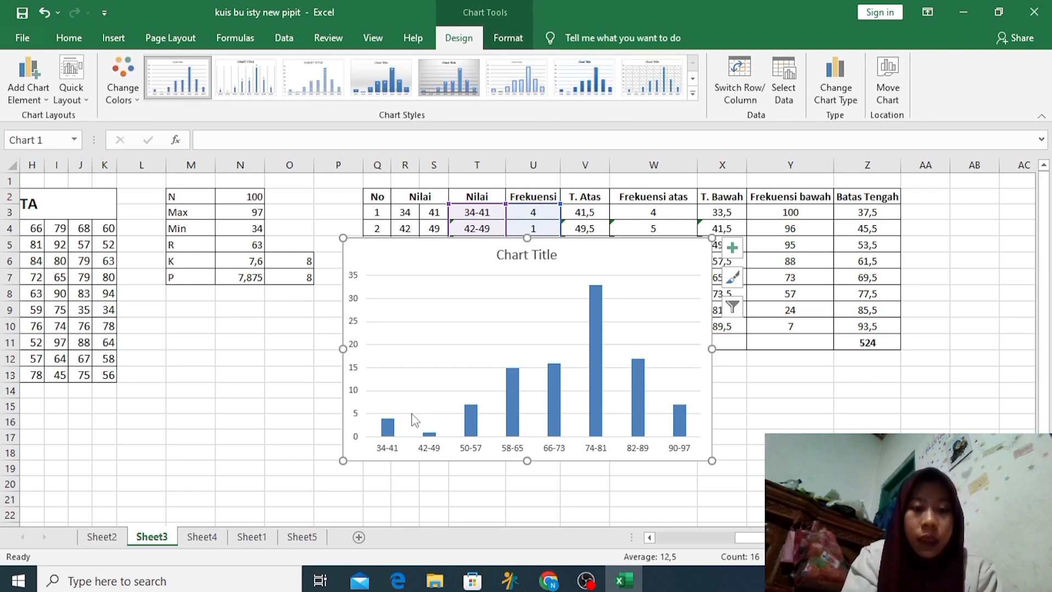
Name the column chart's data series "Nilai" through its data source settings
{"action": "left_click", "coordinate": [394, 428]}
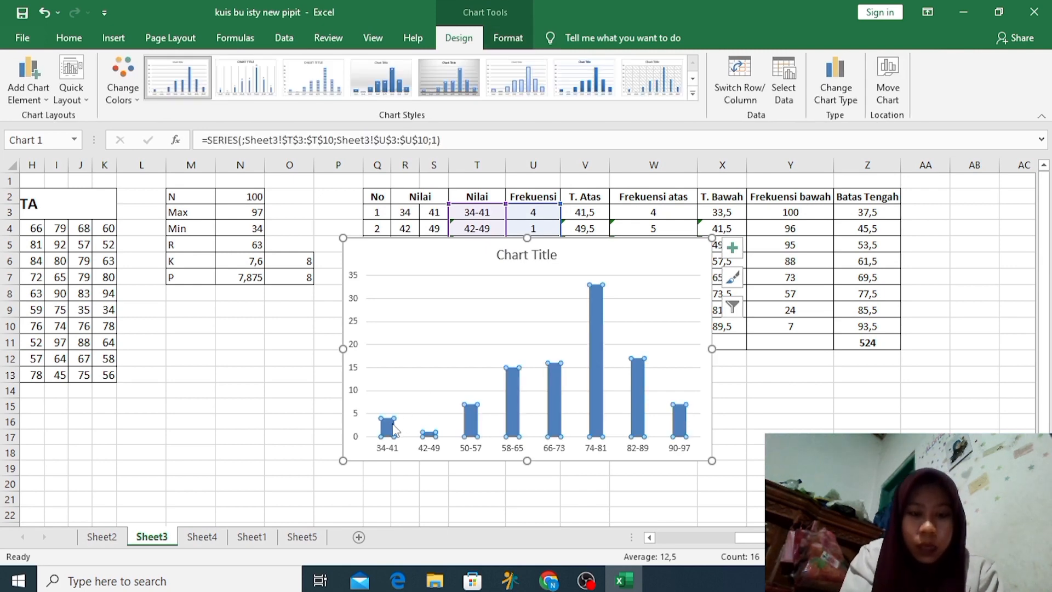
{"action": "right_click", "coordinate": [394, 429]}
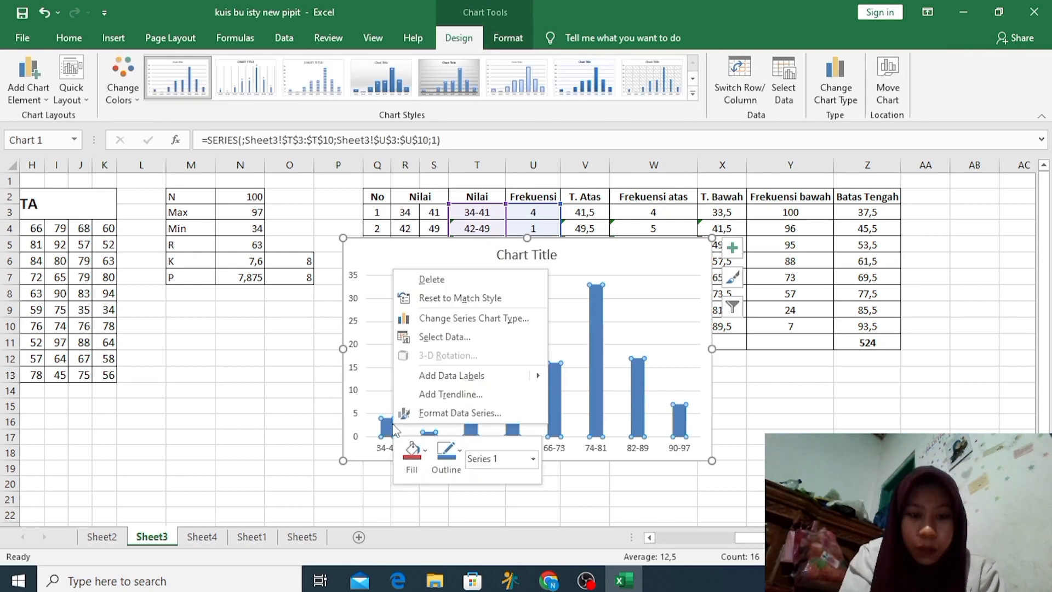
{"action": "left_click", "coordinate": [444, 337]}
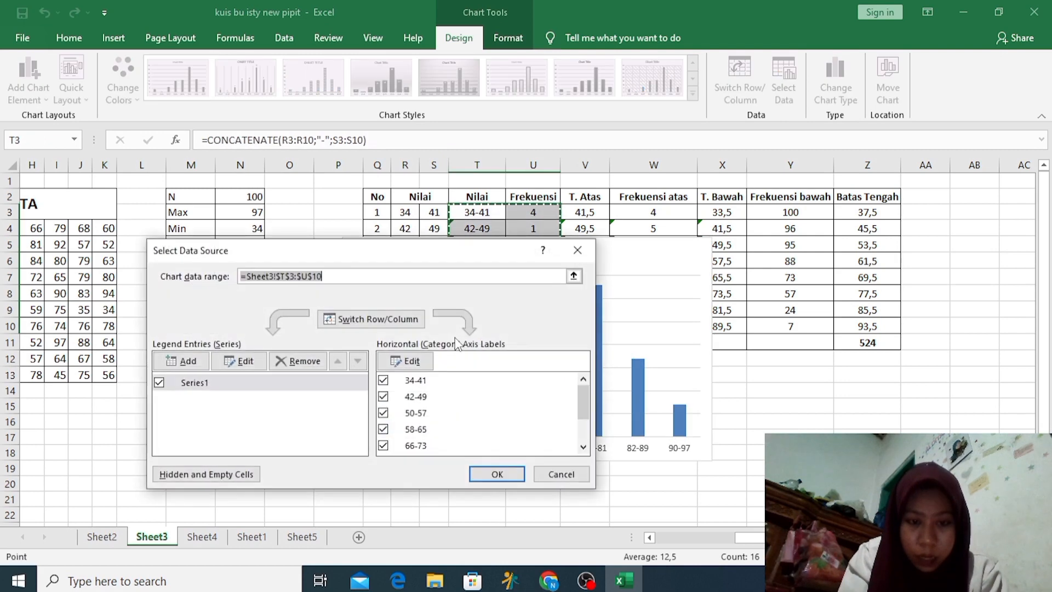
{"action": "left_click", "coordinate": [339, 384]}
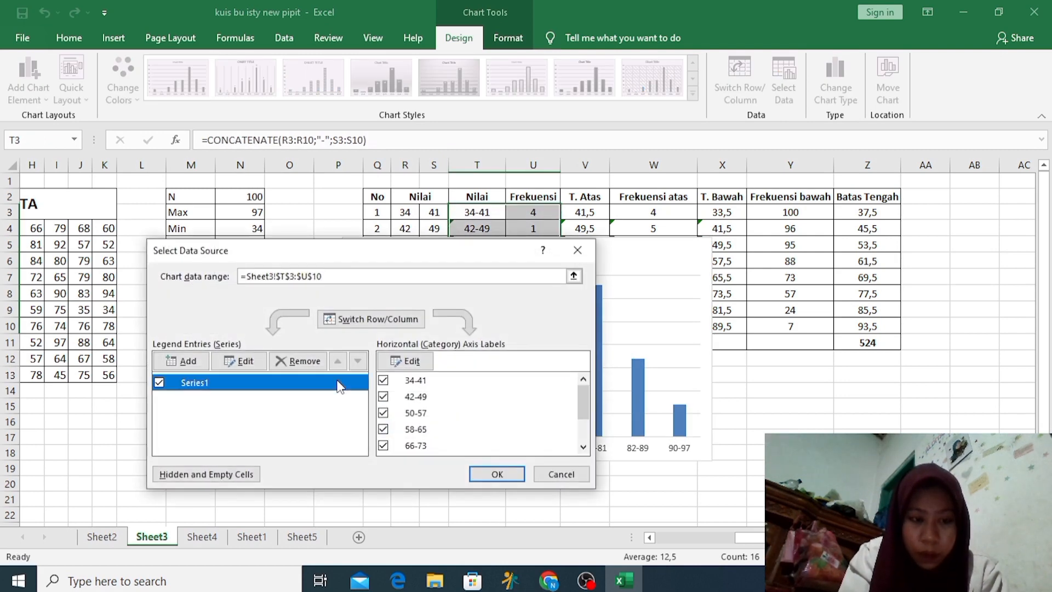
{"action": "left_click", "coordinate": [235, 357]}
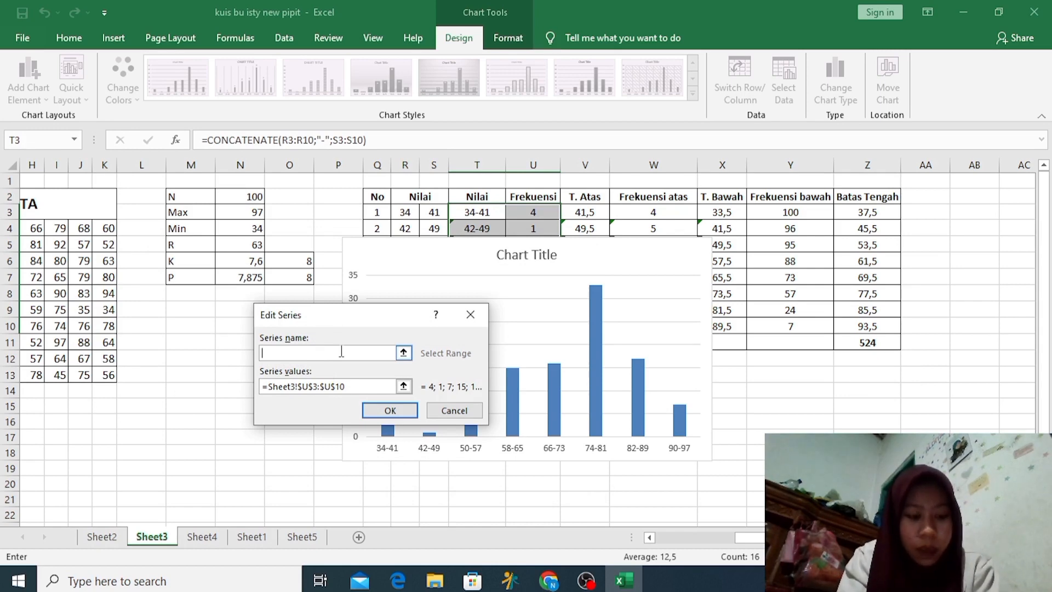
{"action": "type", "text": "Nilai"}
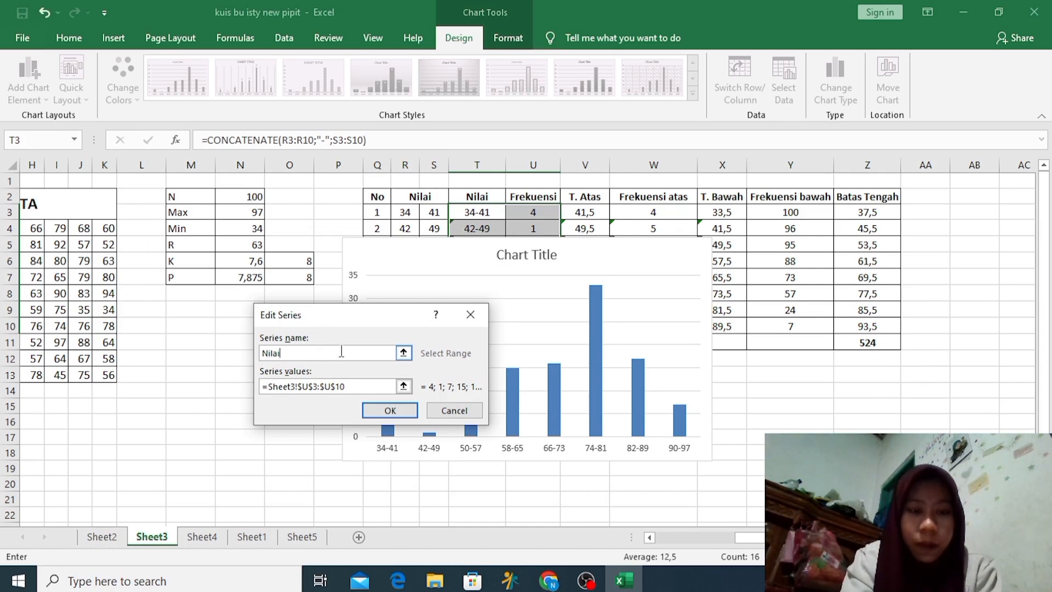
{"action": "left_click", "coordinate": [368, 414]}
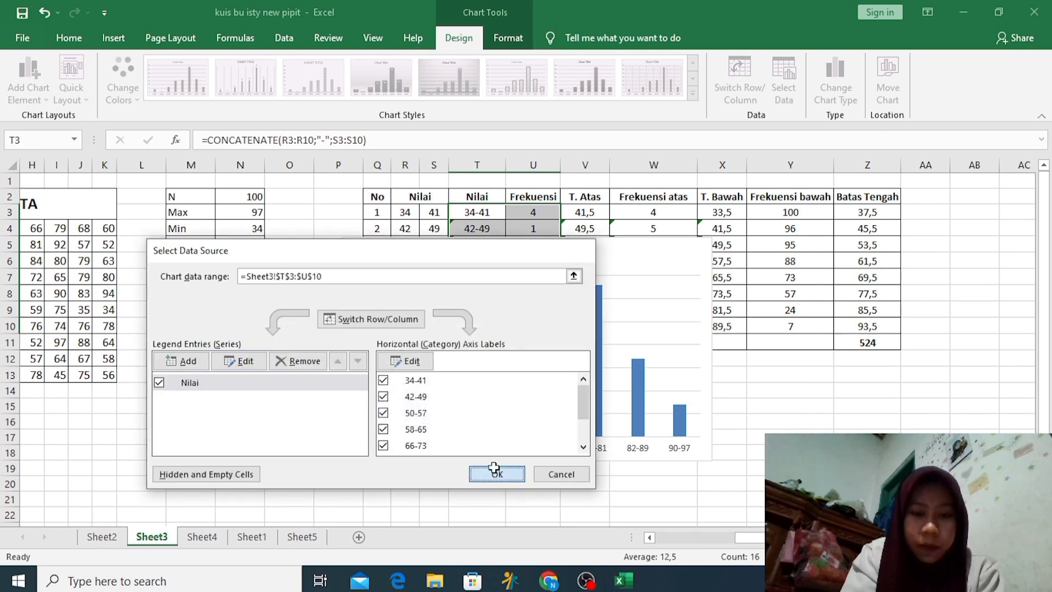
{"action": "left_click", "coordinate": [494, 470]}
Set the gap width of the "Nilai" series to 0% so the columns touch like a histogram
{"action": "right_click", "coordinate": [393, 430]}
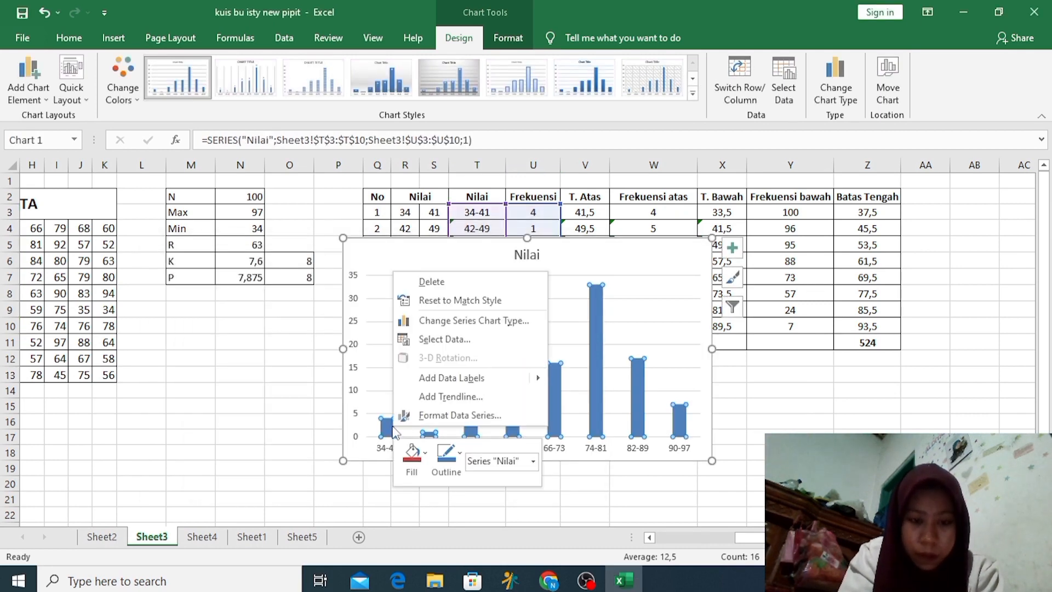
{"action": "left_click", "coordinate": [432, 411]}
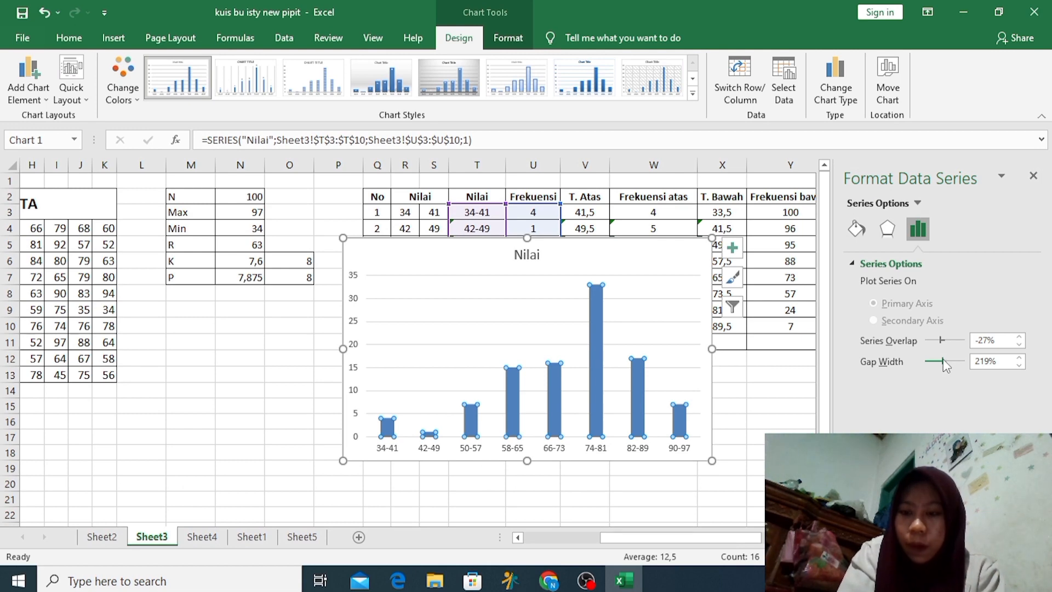
{"action": "left_click_drag", "start_coordinate": [945, 366], "coordinate": [925, 366]}
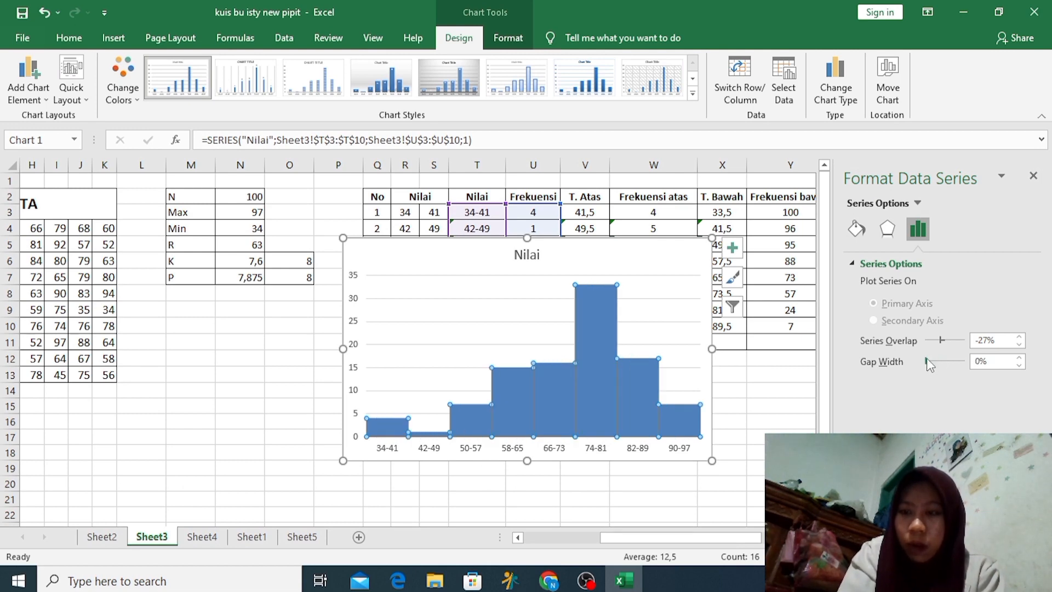
{"action": "left_click", "coordinate": [1035, 173]}
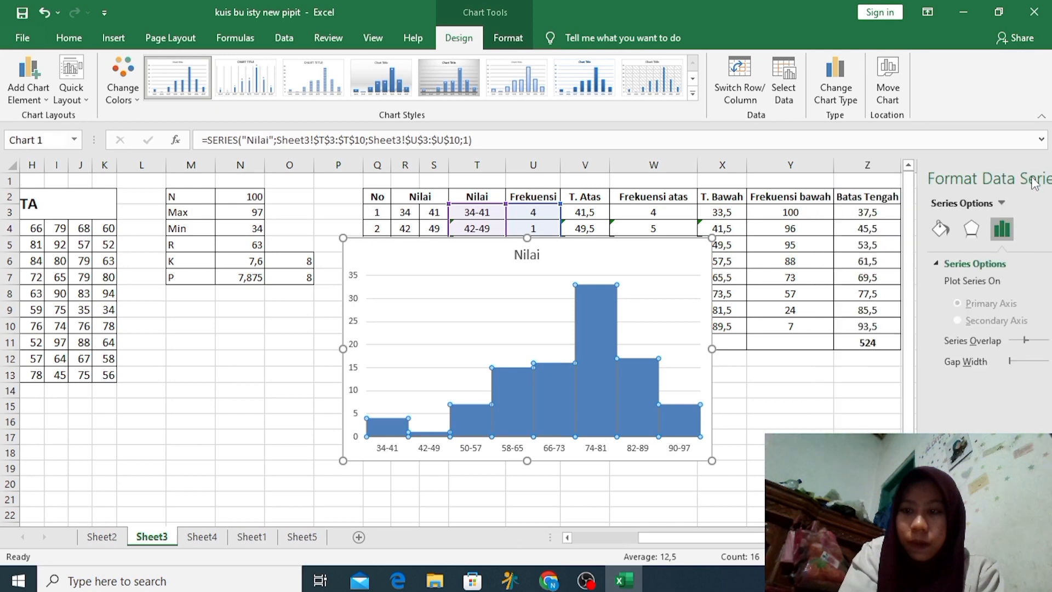
Add data labels to the histogram's columns
{"action": "right_click", "coordinate": [396, 421]}
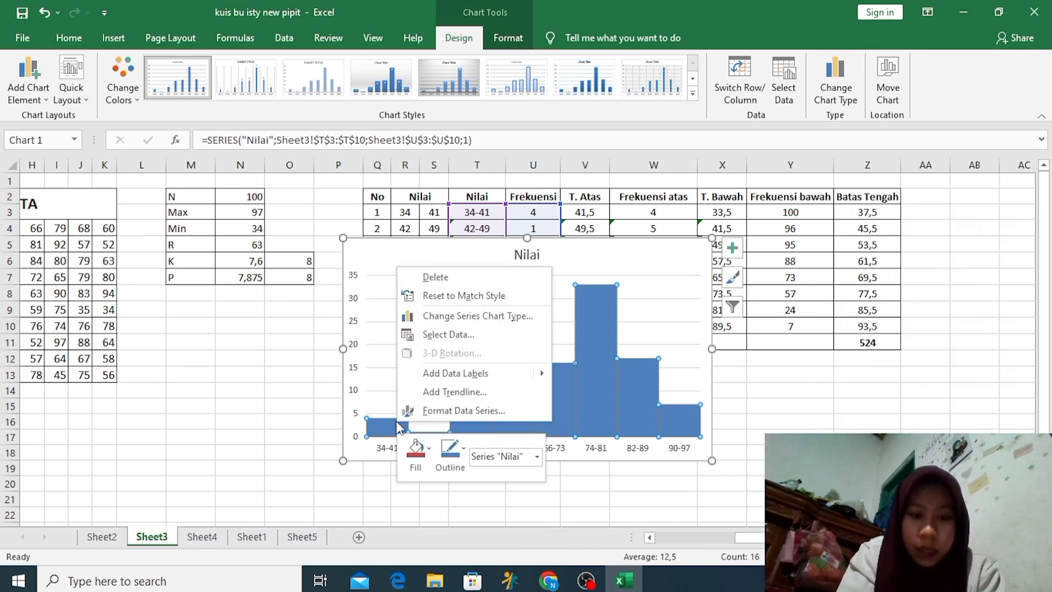
{"action": "left_click", "coordinate": [438, 372]}
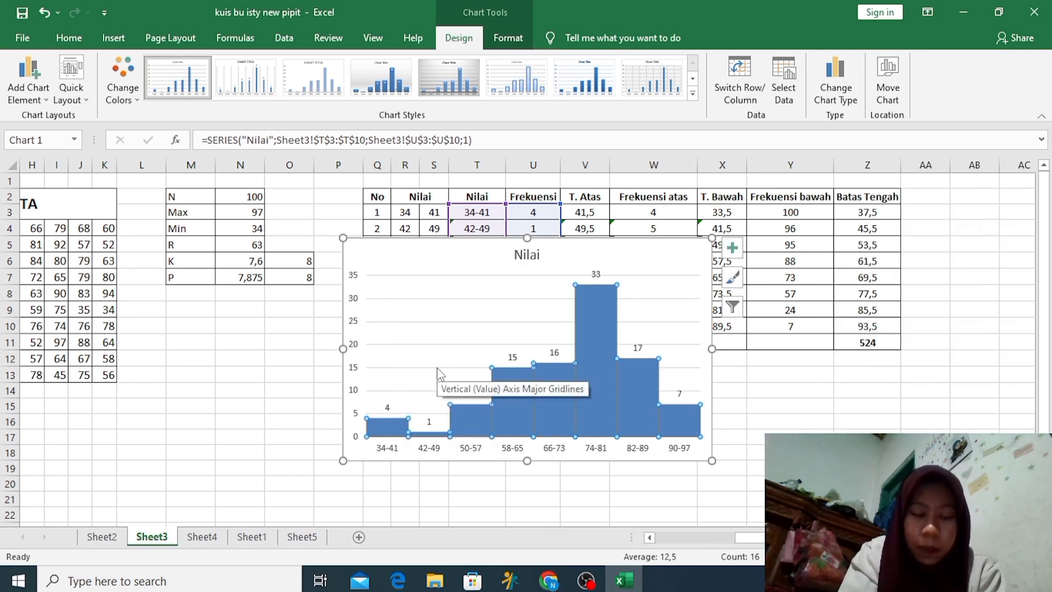
{"action": "left_click", "coordinate": [260, 395]}
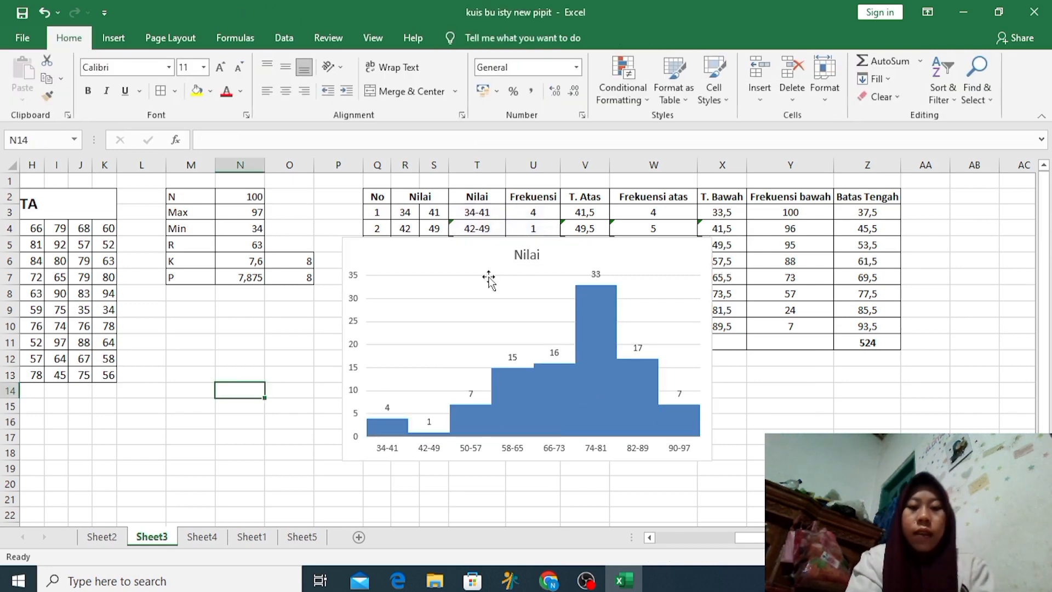
Select the histogram's chart title
{"action": "left_click", "coordinate": [537, 251]}
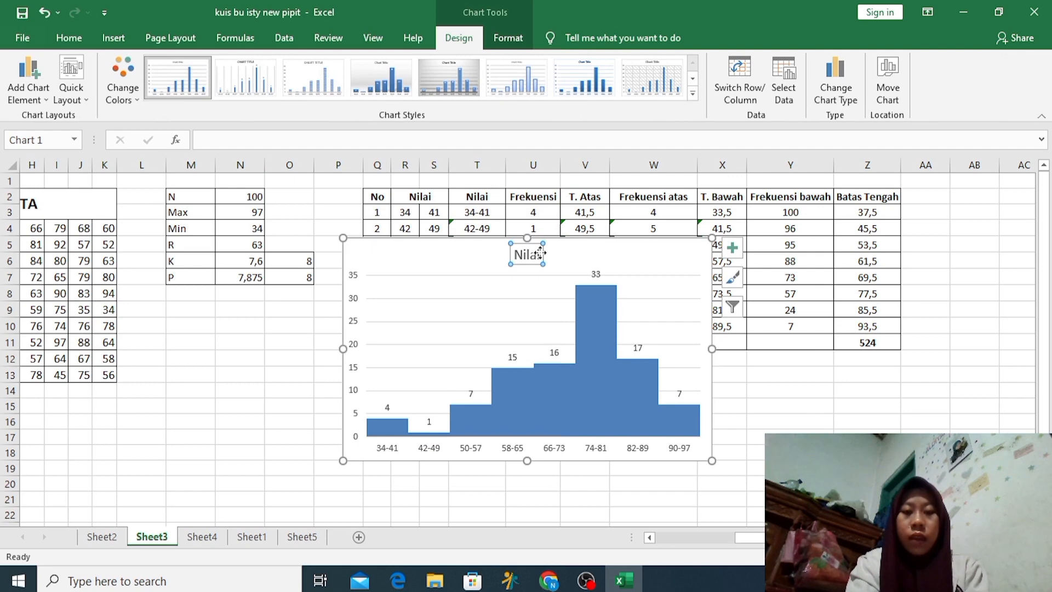
{"action": "double_click", "coordinate": [540, 252]}
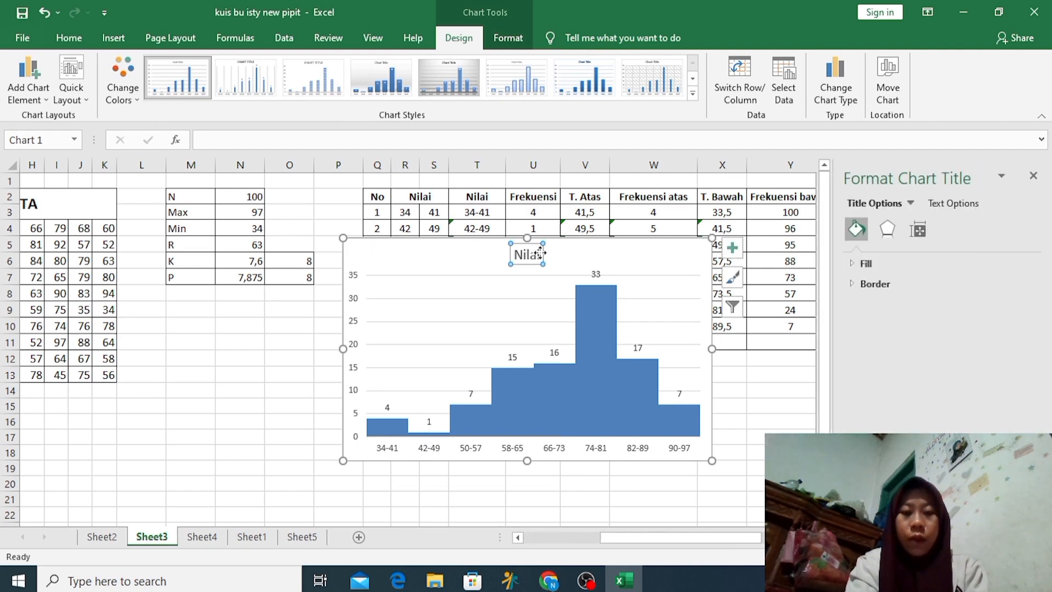
{"action": "key", "text": "Delete"}
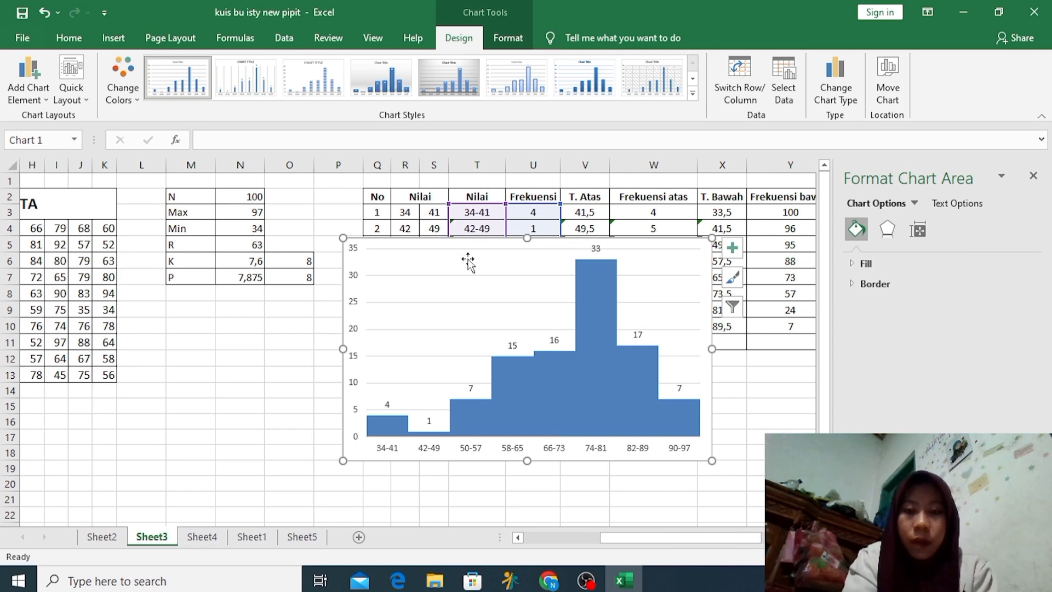
{"action": "left_click", "coordinate": [43, 12]}
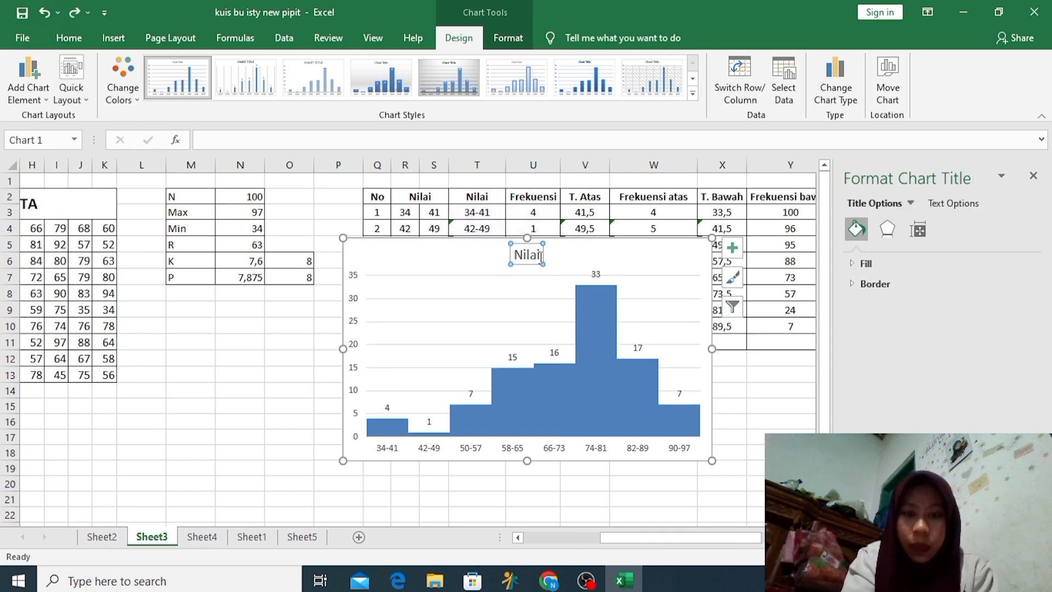
Change the chart title from Nilai to "Histogram" and close the formatting pane
{"action": "left_click", "coordinate": [540, 253]}
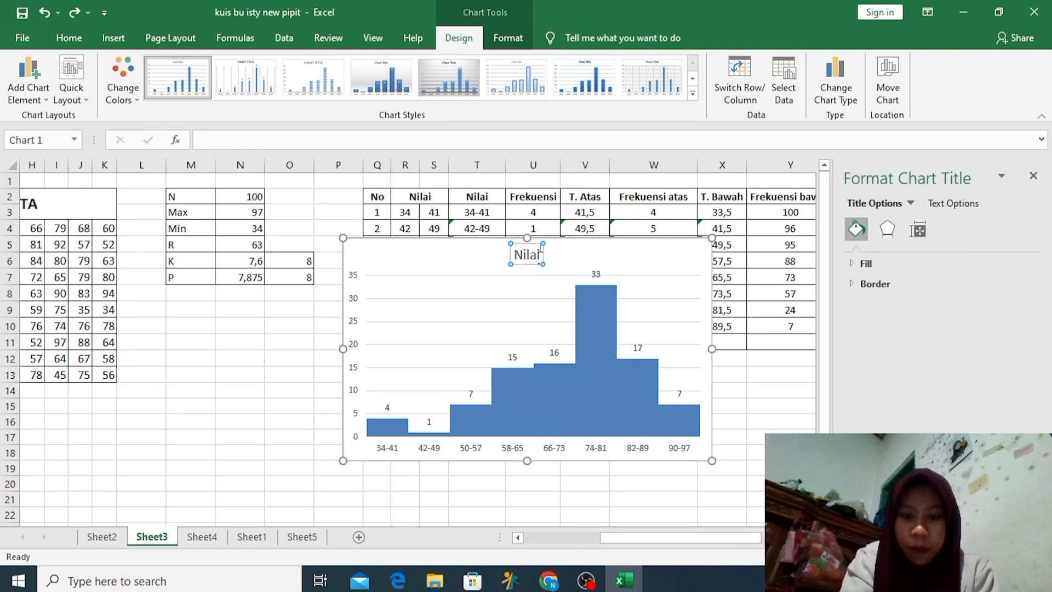
{"action": "key", "text": "BackSpace"}
{"action": "key", "text": "BackSpace"}
{"action": "key", "text": "BackSpace"}
{"action": "key", "text": "BackSpace"}
{"action": "key", "text": "BackSpace"}
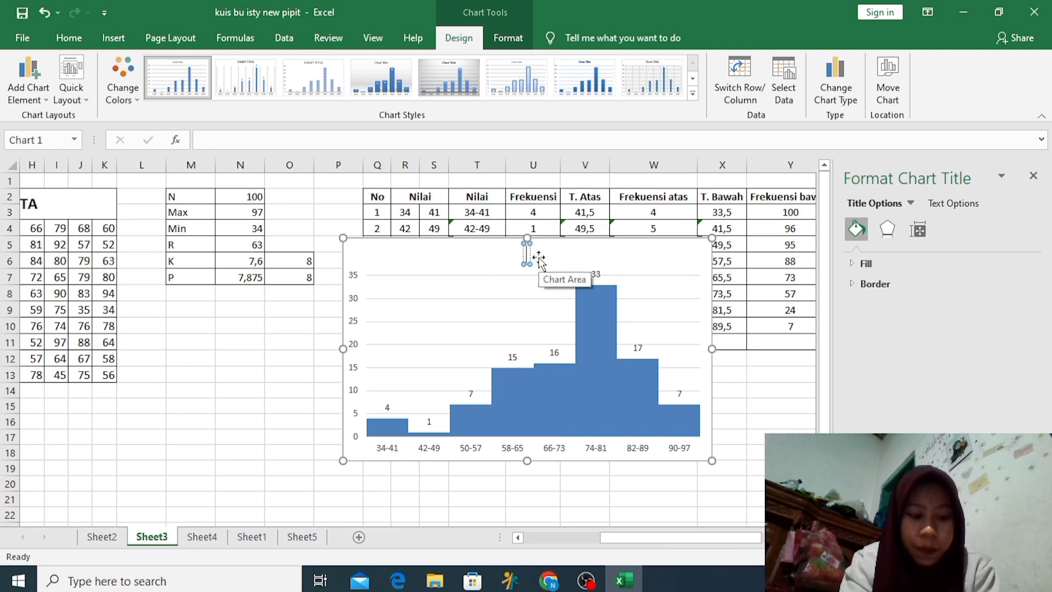
{"action": "type", "text": "Hist"}
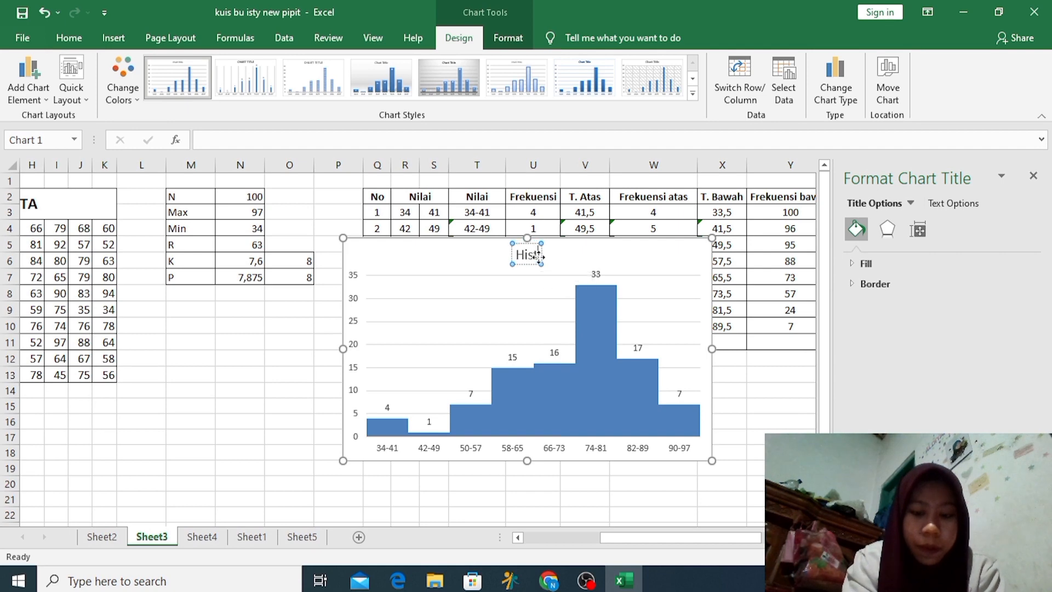
{"action": "type", "text": "ogram"}
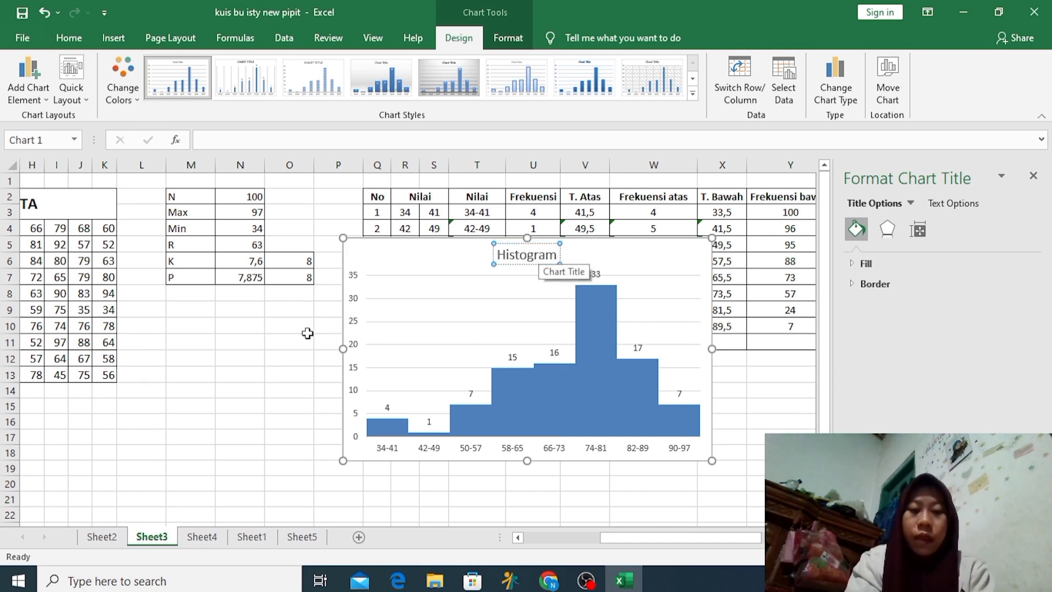
{"action": "left_click", "coordinate": [284, 342]}
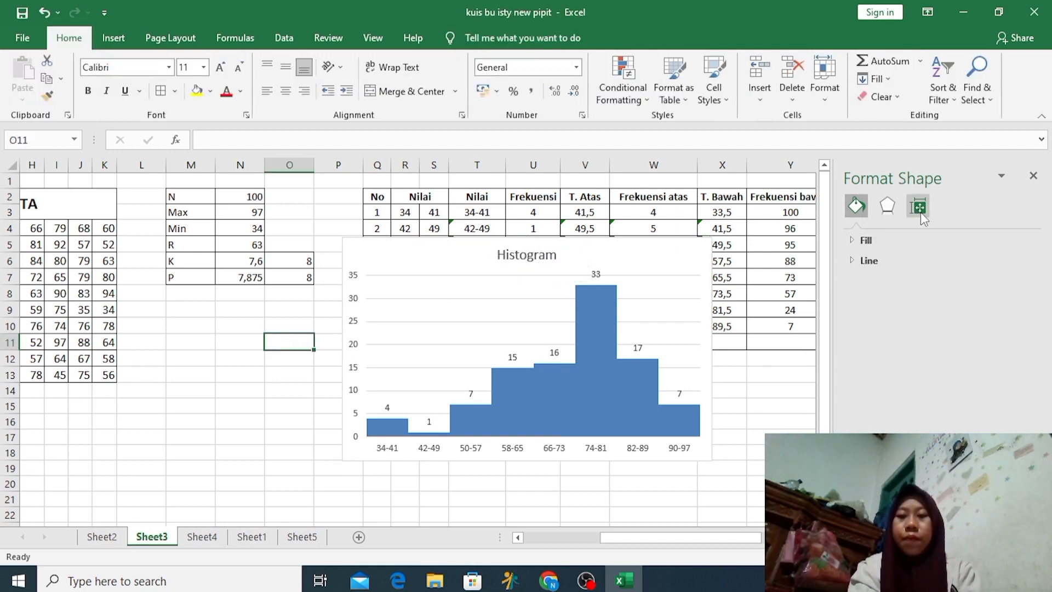
{"action": "left_click", "coordinate": [1033, 175]}
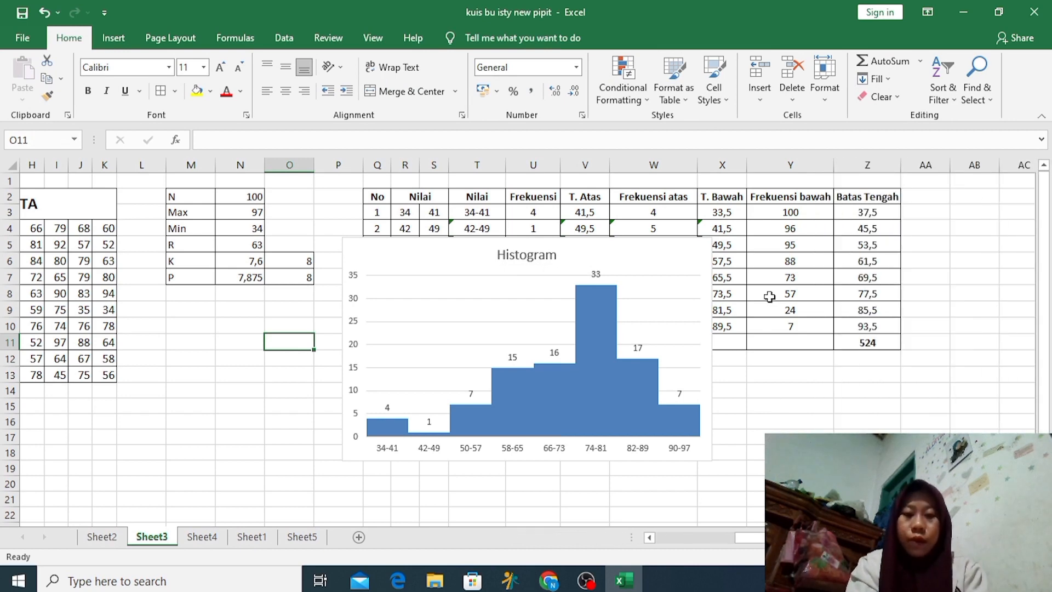
Move the histogram chart below the frequency table, just under the "a. Histogram" label at row 14
{"action": "left_click_drag", "start_coordinate": [692, 261], "coordinate": [707, 351]}
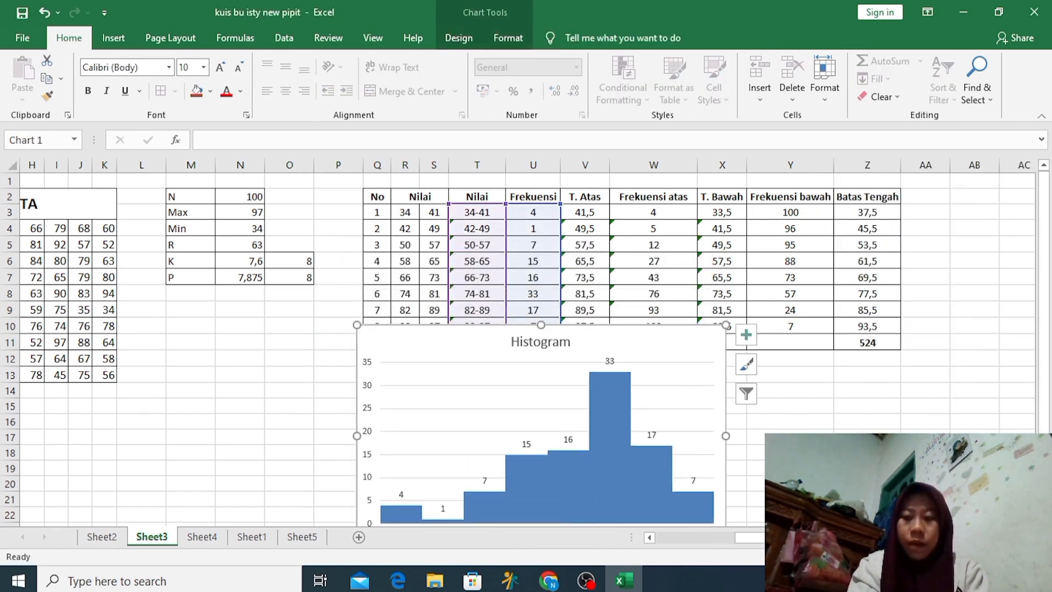
{"action": "scroll", "coordinate": [824, 328], "scroll_direction": "down", "scroll_amount": 3}
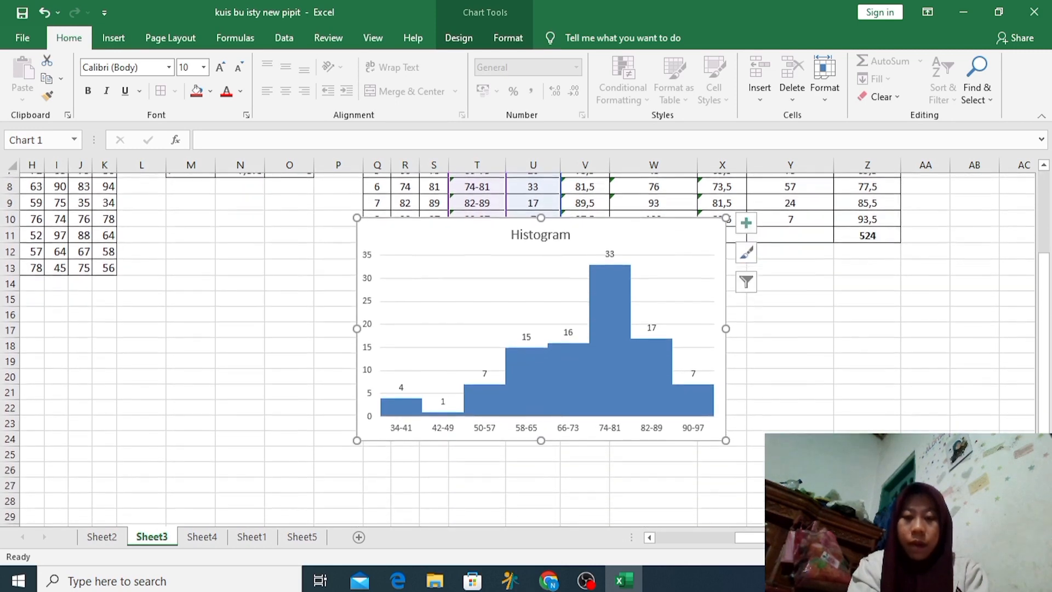
{"action": "left_click_drag", "start_coordinate": [636, 207], "coordinate": [674, 265]}
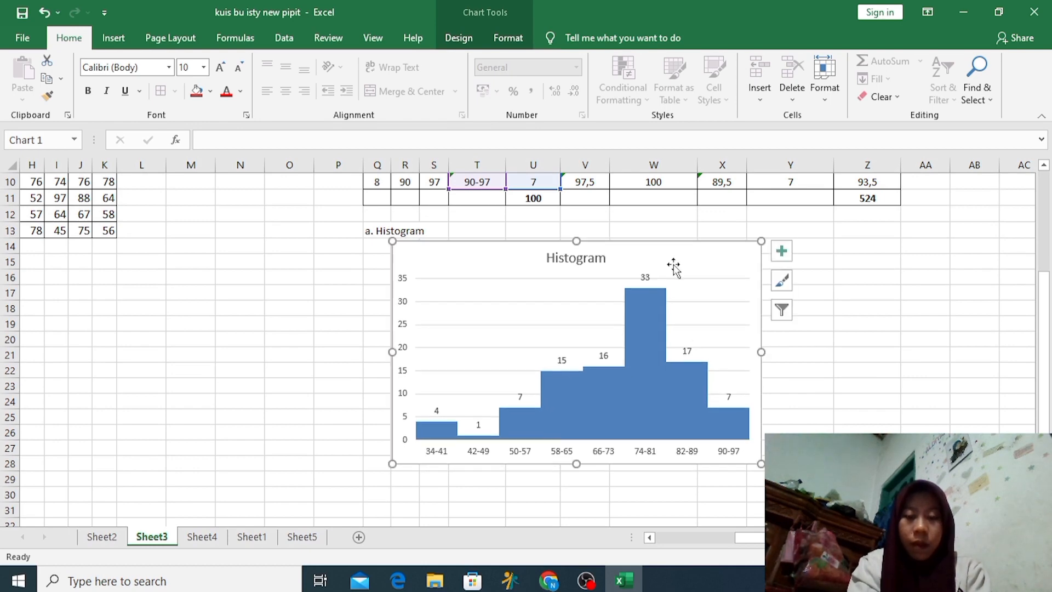
{"action": "left_click", "coordinate": [825, 368]}
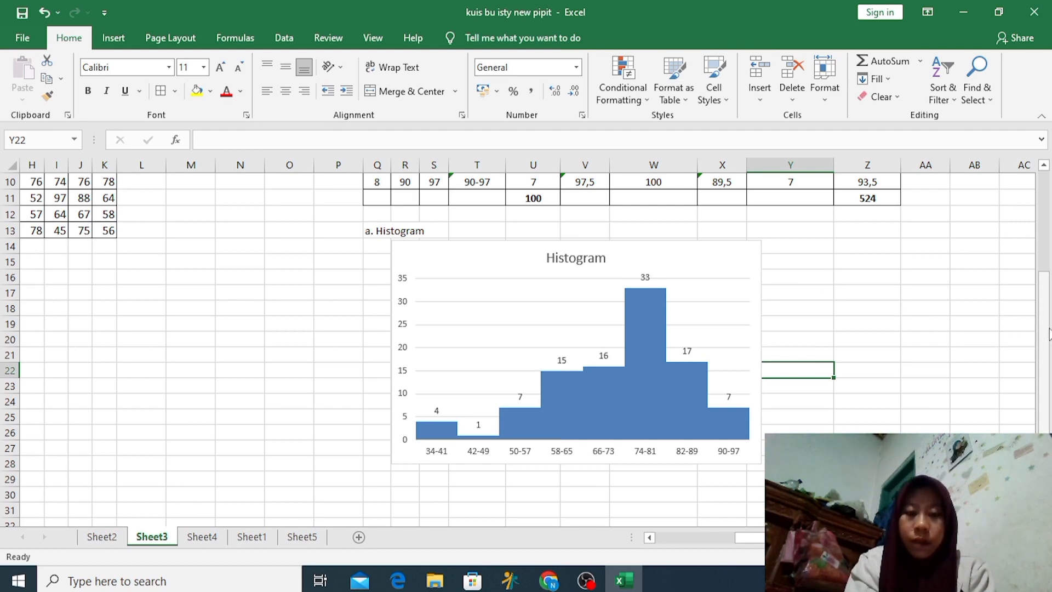
Enter the column header "Batas tengah" in cell Z14, below the frequency table
{"action": "left_click_drag", "start_coordinate": [1048, 334], "coordinate": [1043, 236]}
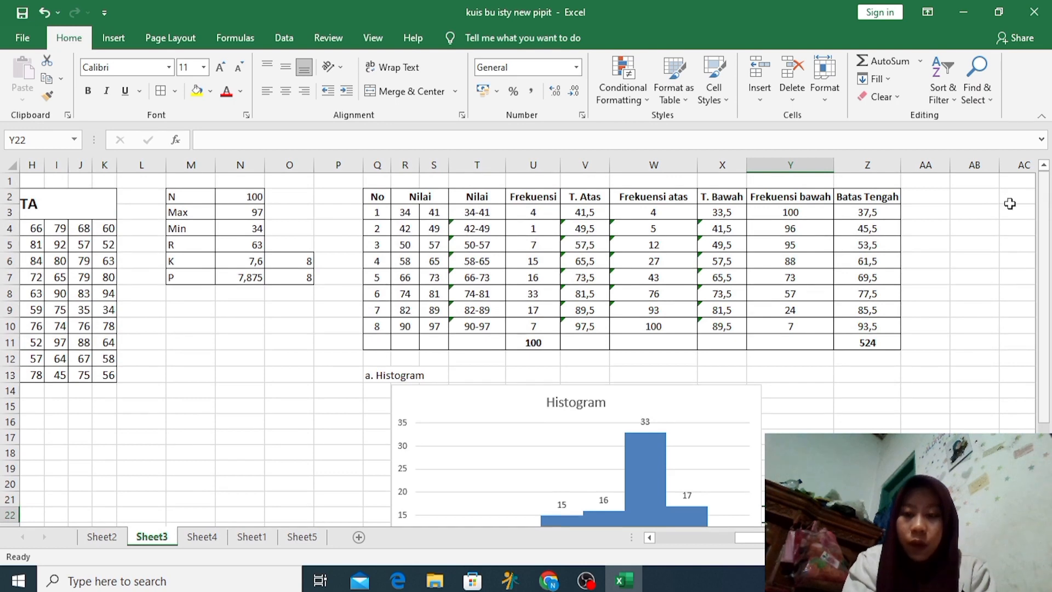
{"action": "left_click", "coordinate": [869, 394]}
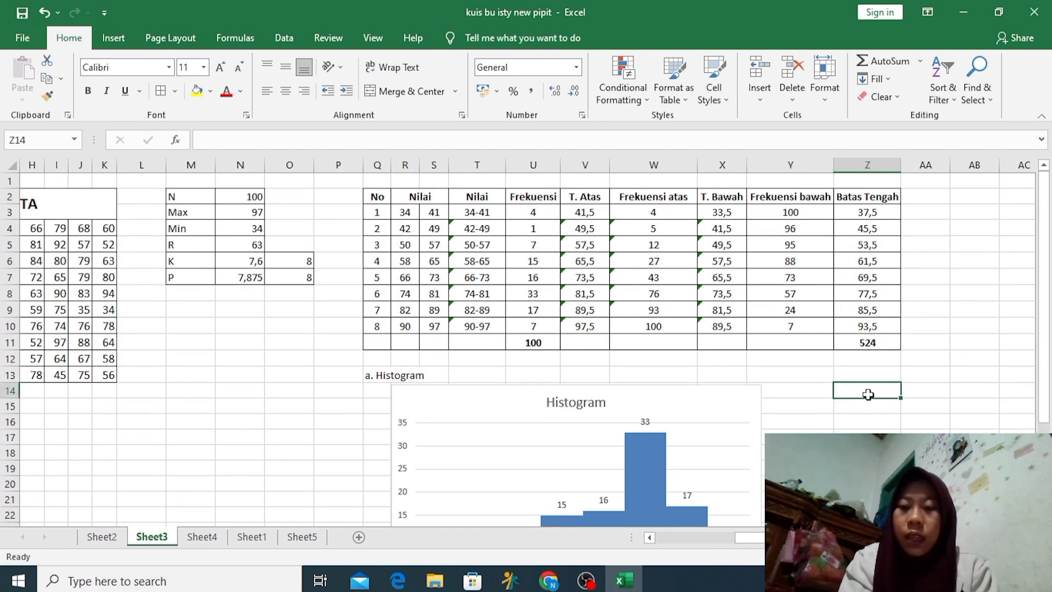
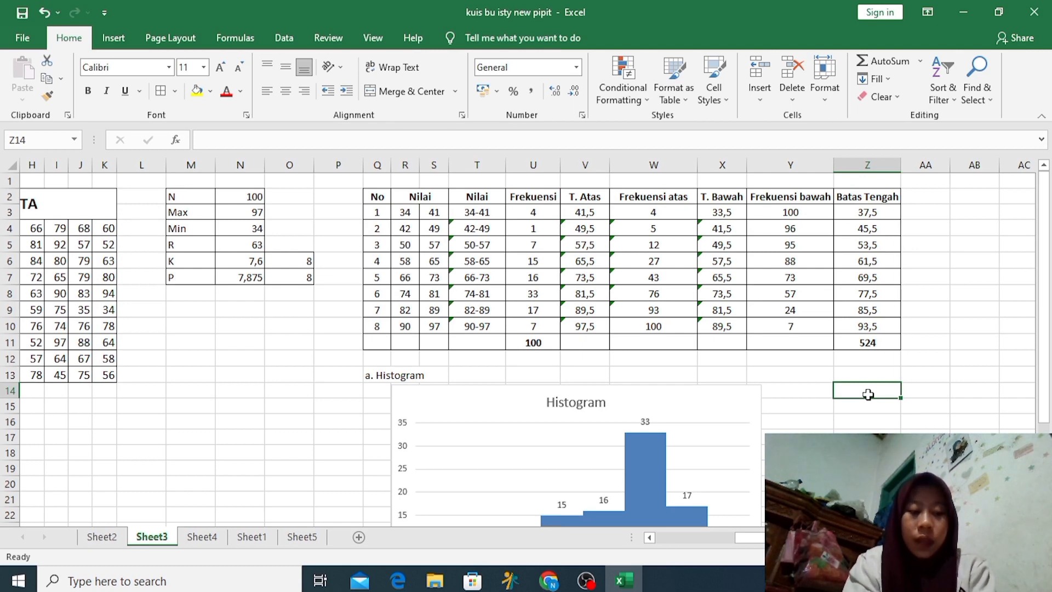
{"action": "type", "text": "B"}
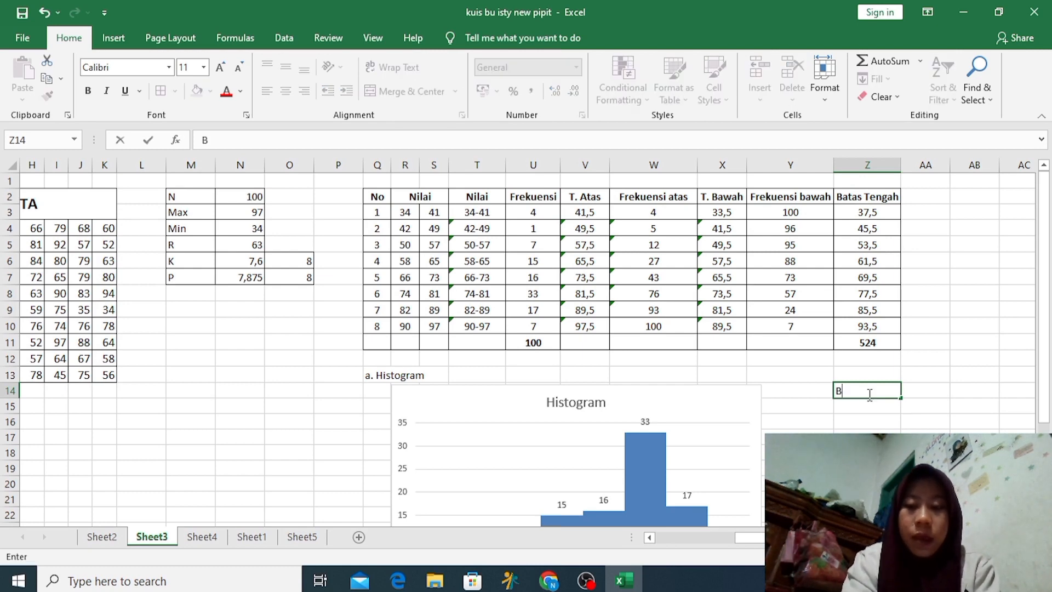
{"action": "type", "text": "atas "}
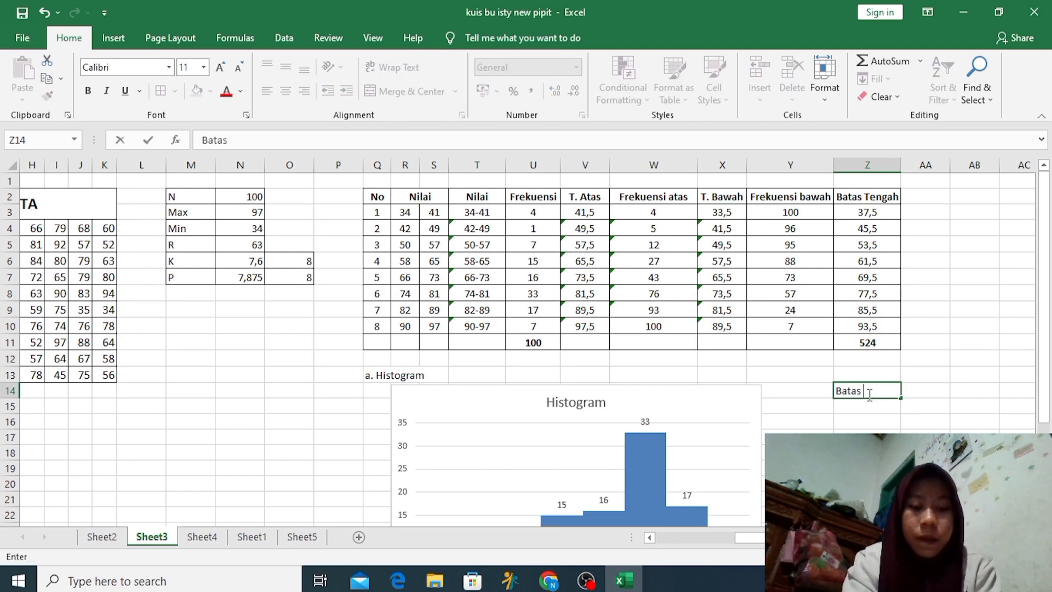
{"action": "type", "text": "tengah"}
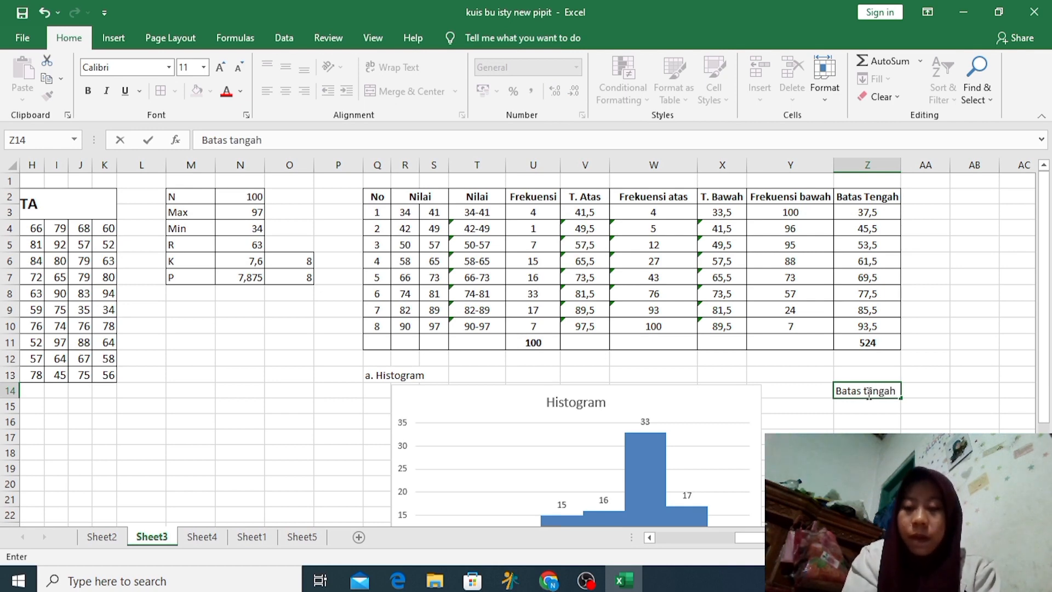
{"action": "key", "text": "Tab"}
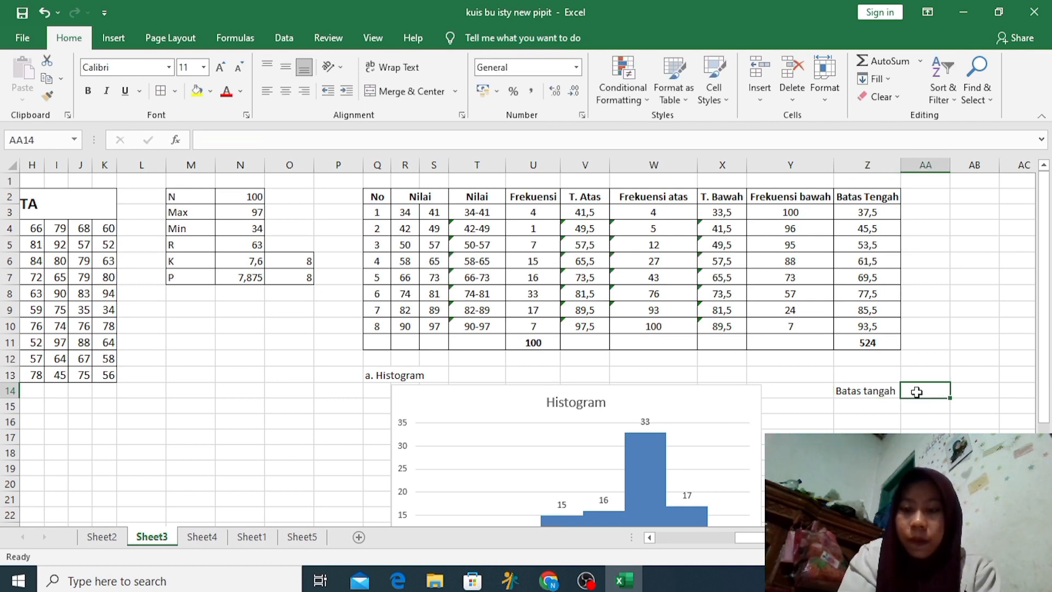
{"action": "double_click", "coordinate": [878, 391]}
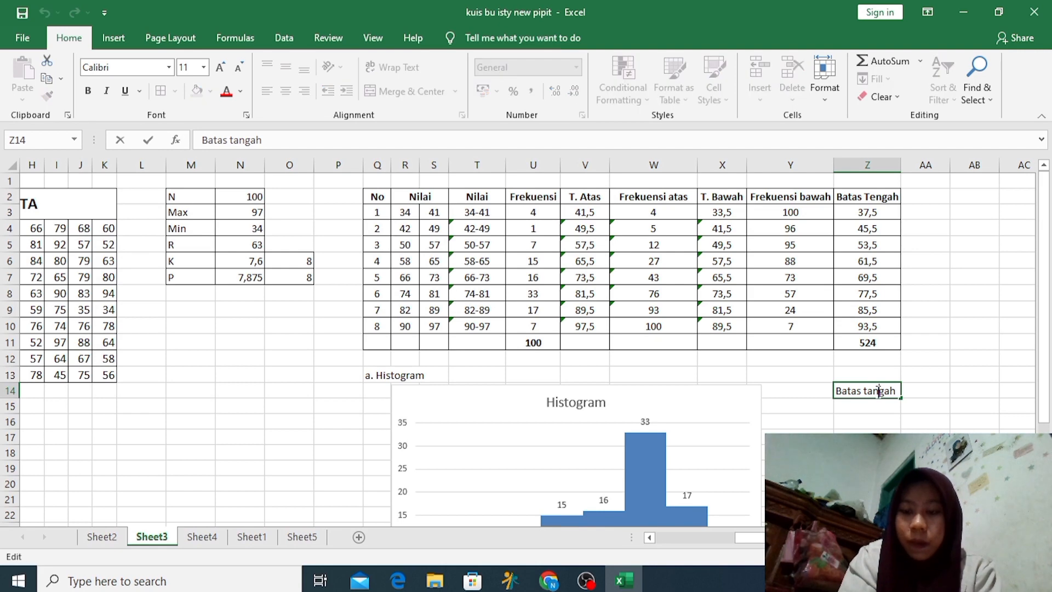
{"action": "key", "text": "BackSpace"}
{"action": "key", "text": "BackSpace"}
{"action": "type", "text": "en"}
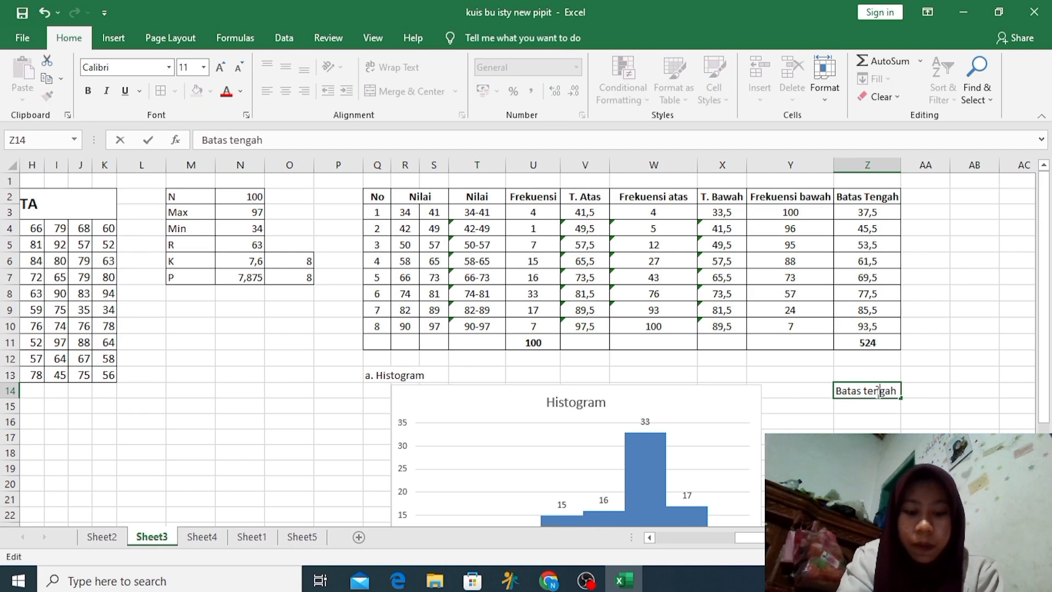
Enter the header "Frekuensi" in cell AA14 and widen column AA slightly to fit it
{"action": "left_click", "coordinate": [915, 392]}
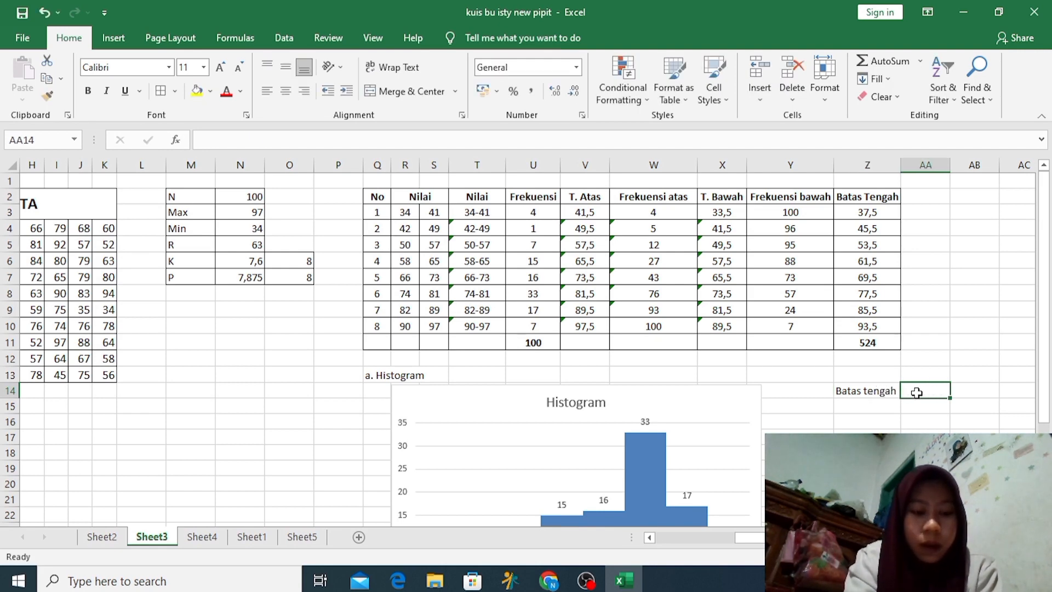
{"action": "key", "text": "ctrl+f"}
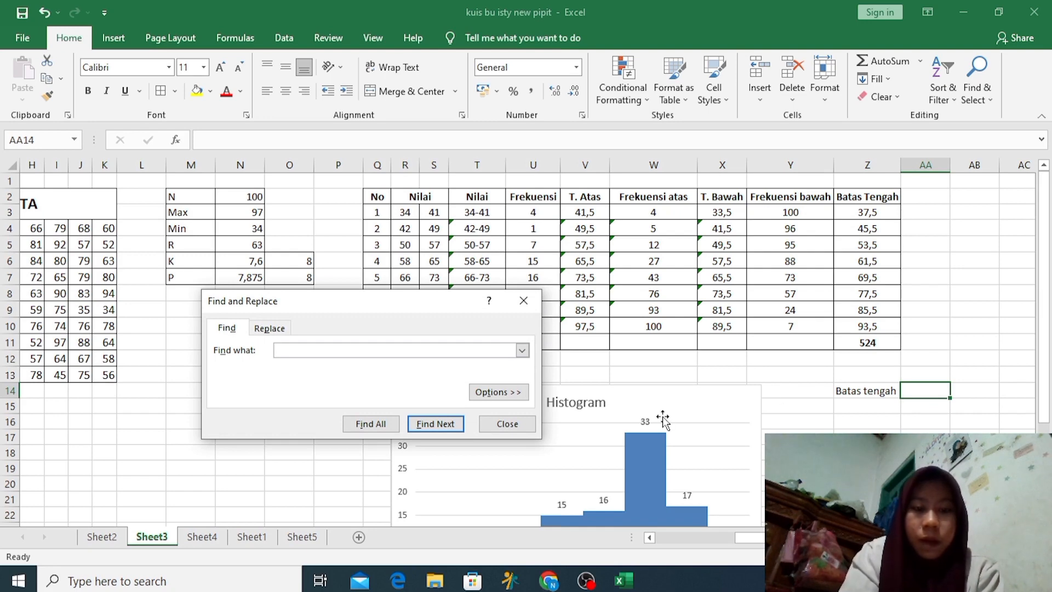
{"action": "left_click", "coordinate": [503, 423]}
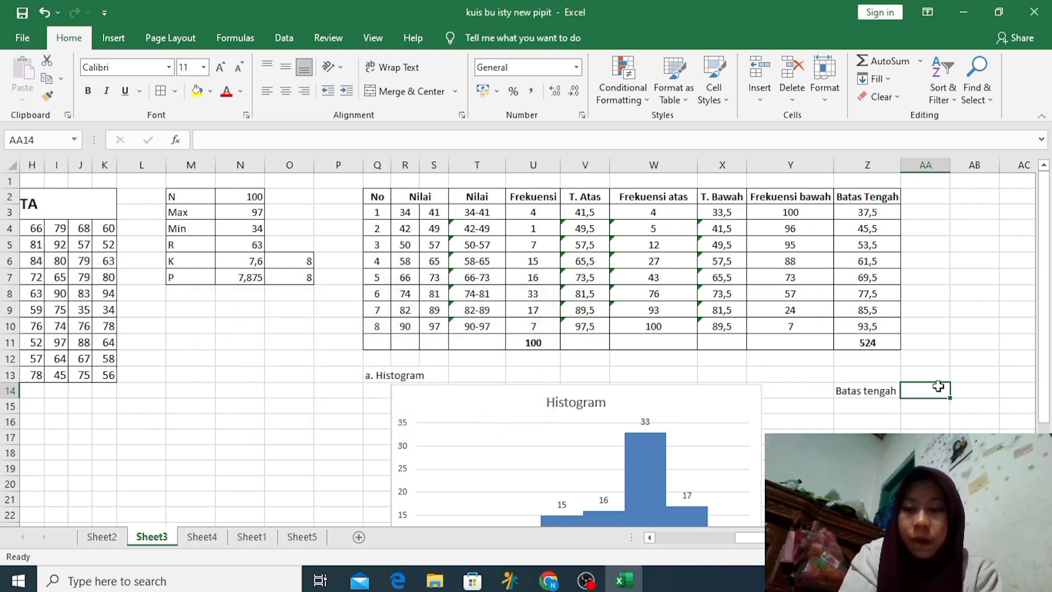
{"action": "type", "text": "F"}
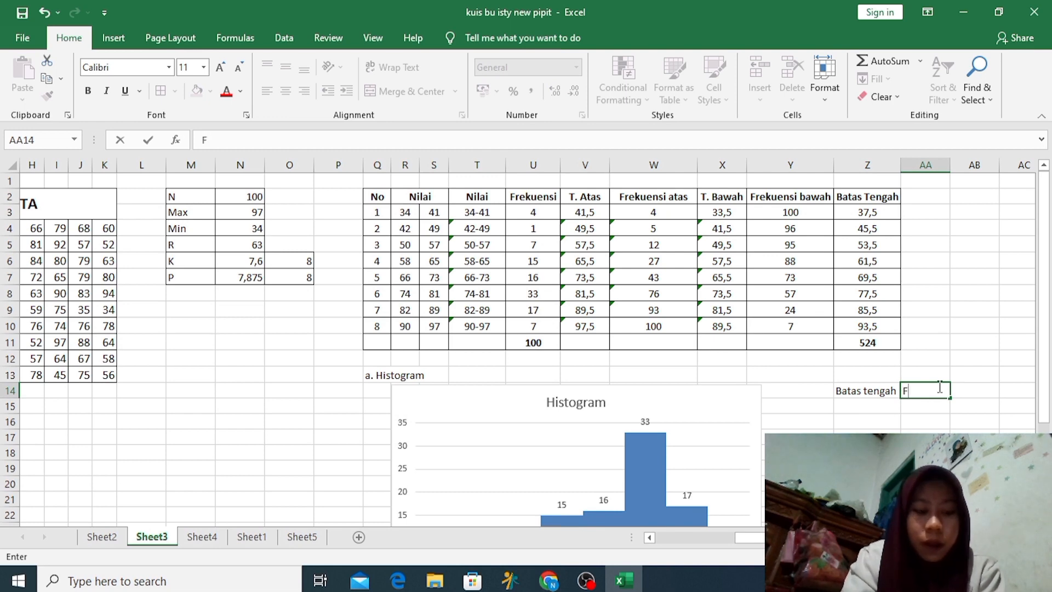
{"action": "type", "text": "rekuensi"}
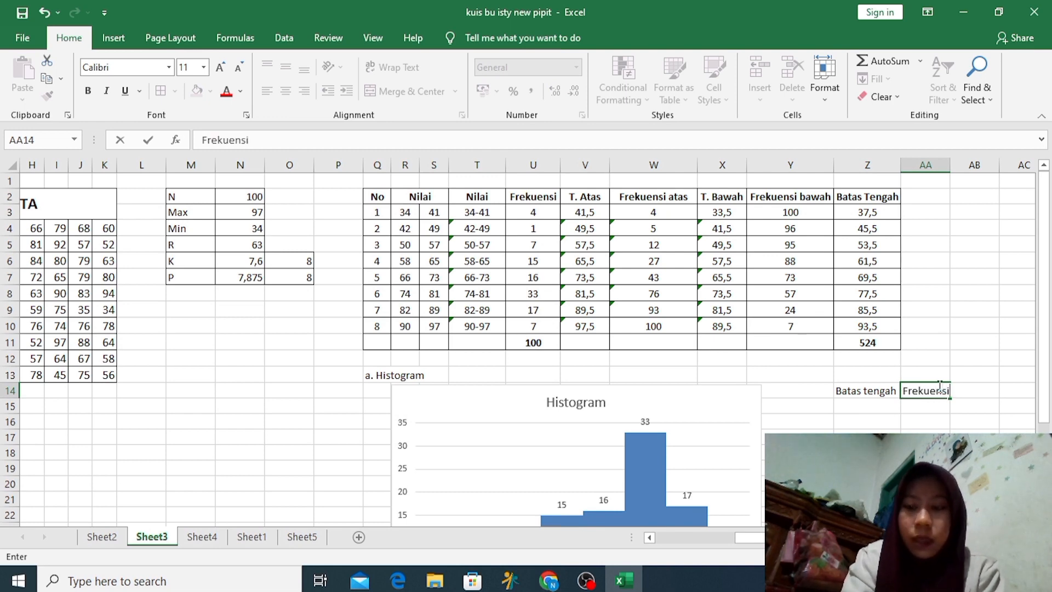
{"action": "left_click", "coordinate": [865, 403]}
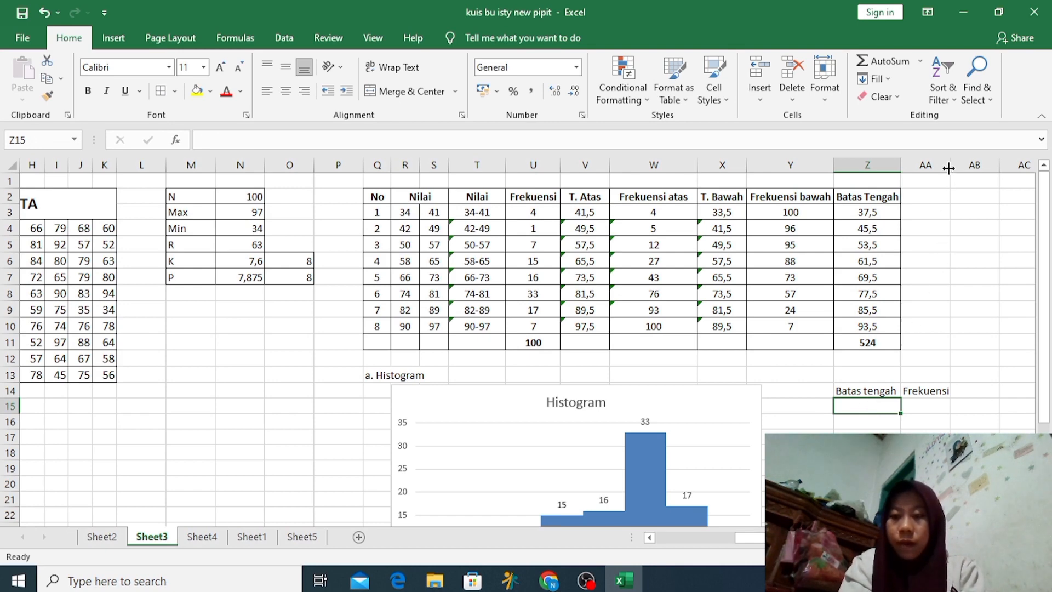
{"action": "left_click_drag", "start_coordinate": [949, 168], "coordinate": [955, 168]}
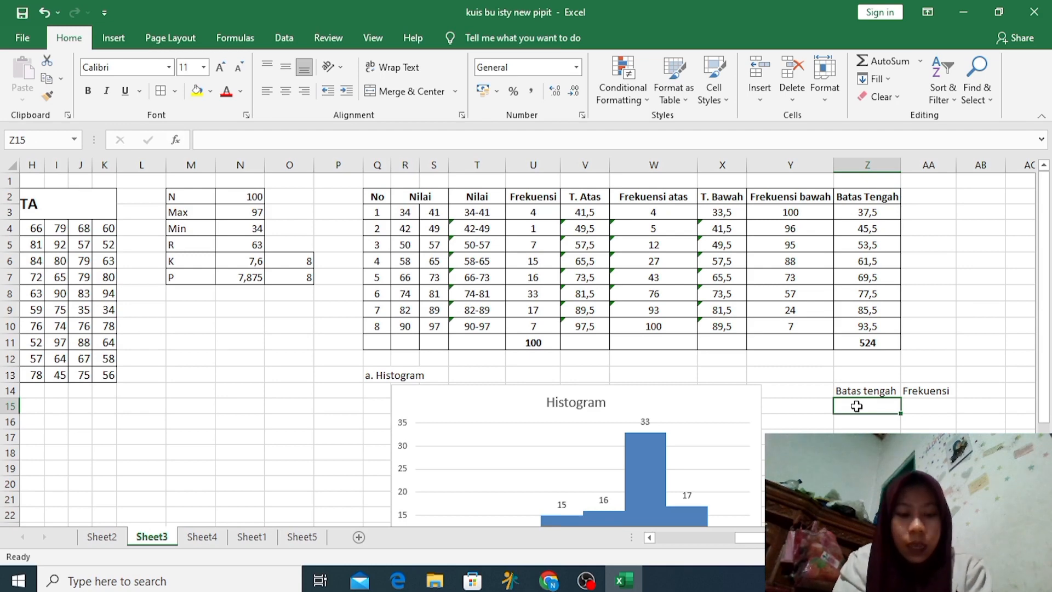
Fill the first four Batas tengah values, 37,5, 45,5, 53,5 and 61,5, down cells Z15 to Z18
{"action": "type", "text": "3"}
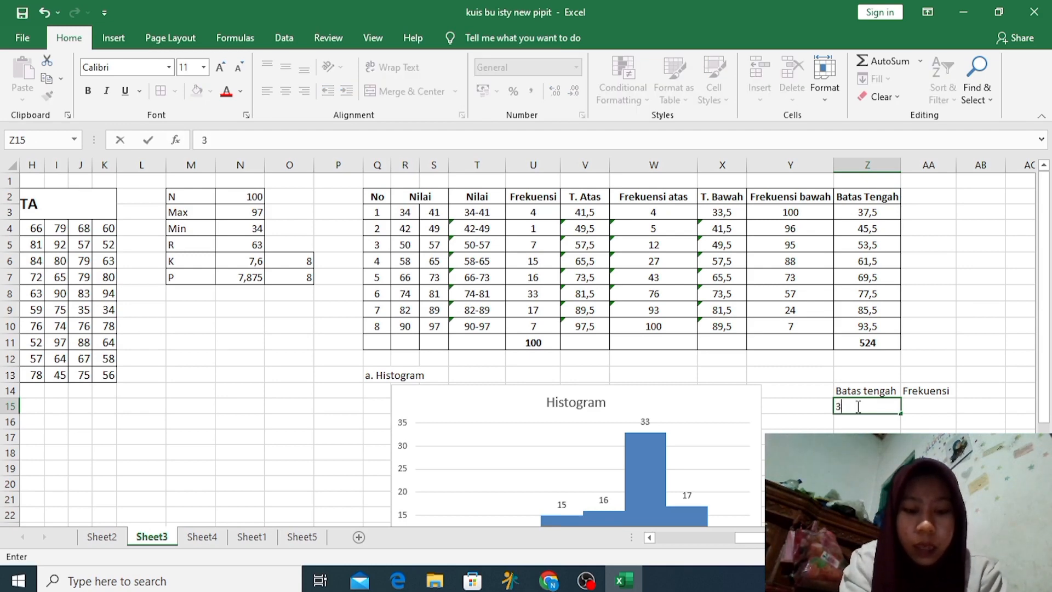
{"action": "type", "text": "7,5"}
{"action": "key", "text": "Return"}
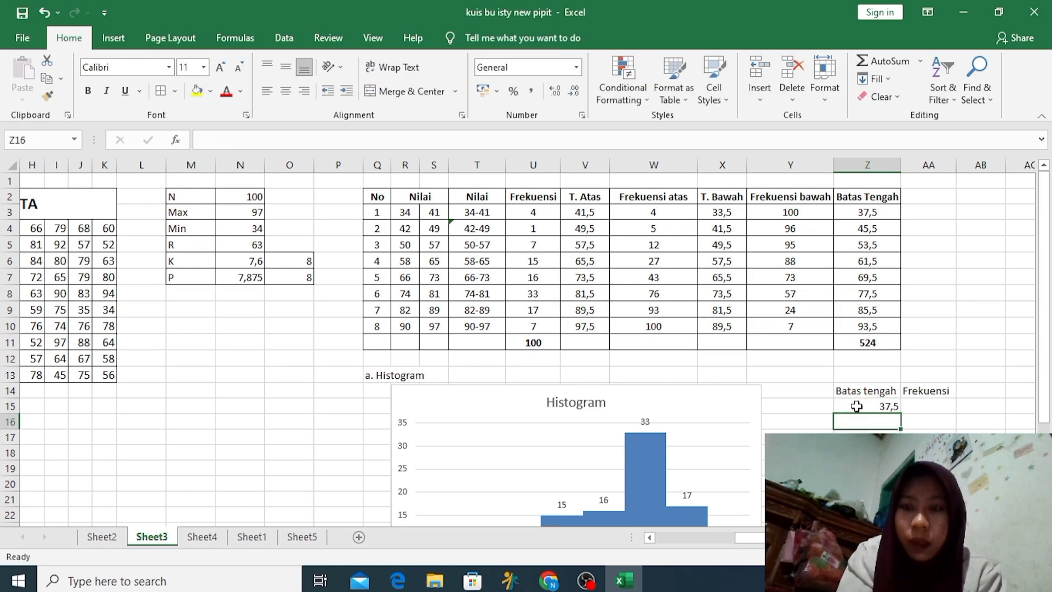
{"action": "type", "text": "45,5"}
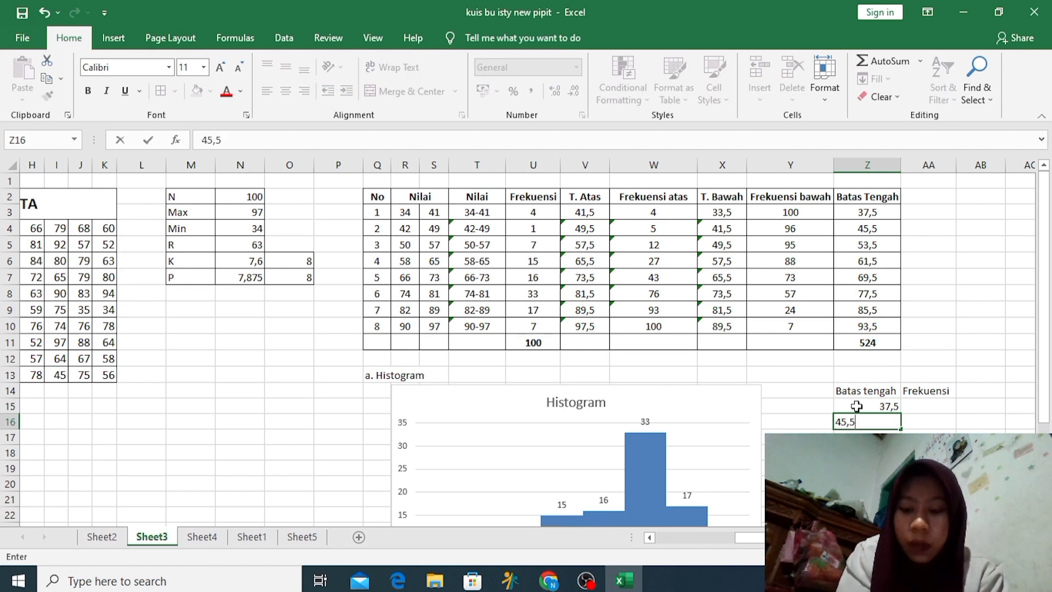
{"action": "key", "text": "Return"}
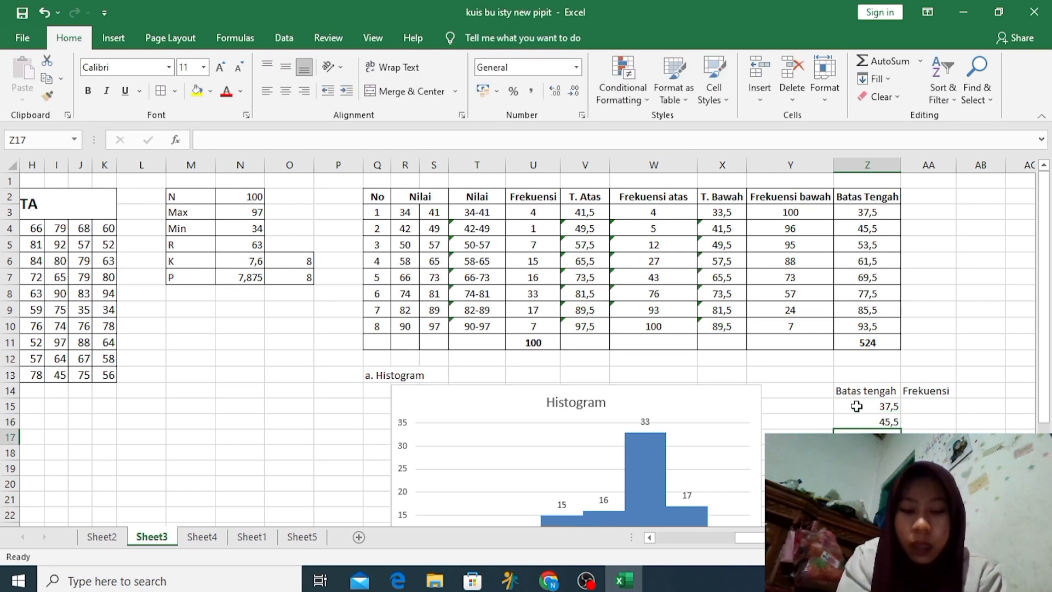
{"action": "type", "text": "53,5"}
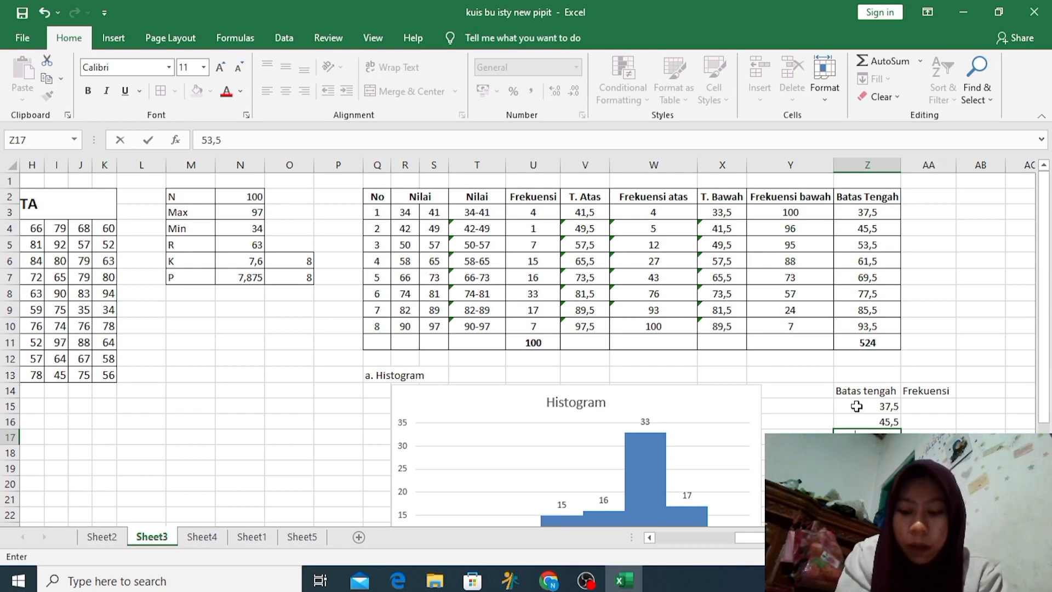
{"action": "key", "text": "Return"}
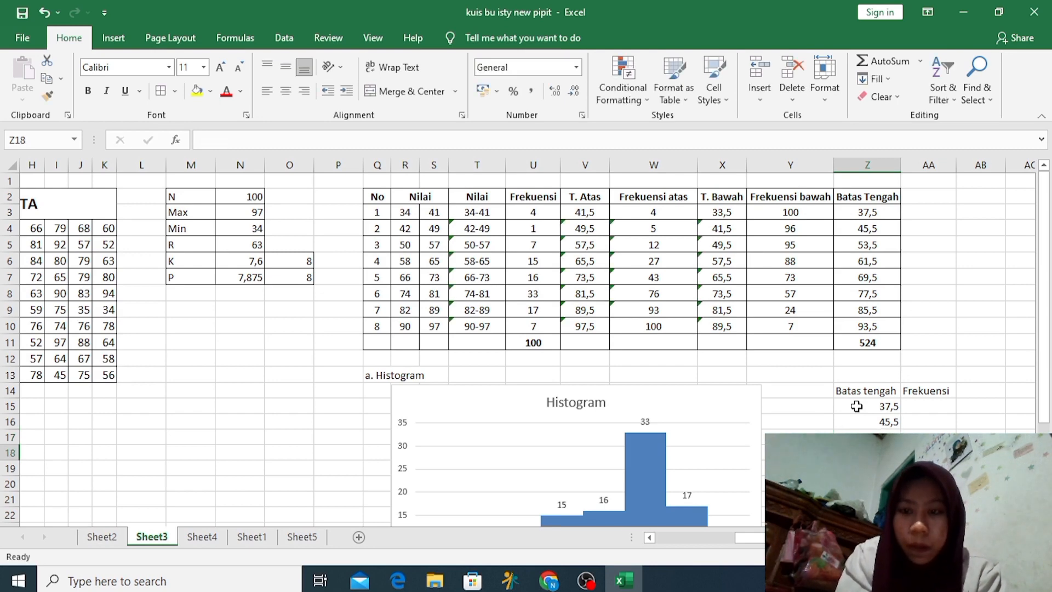
{"action": "type", "text": "61,5"}
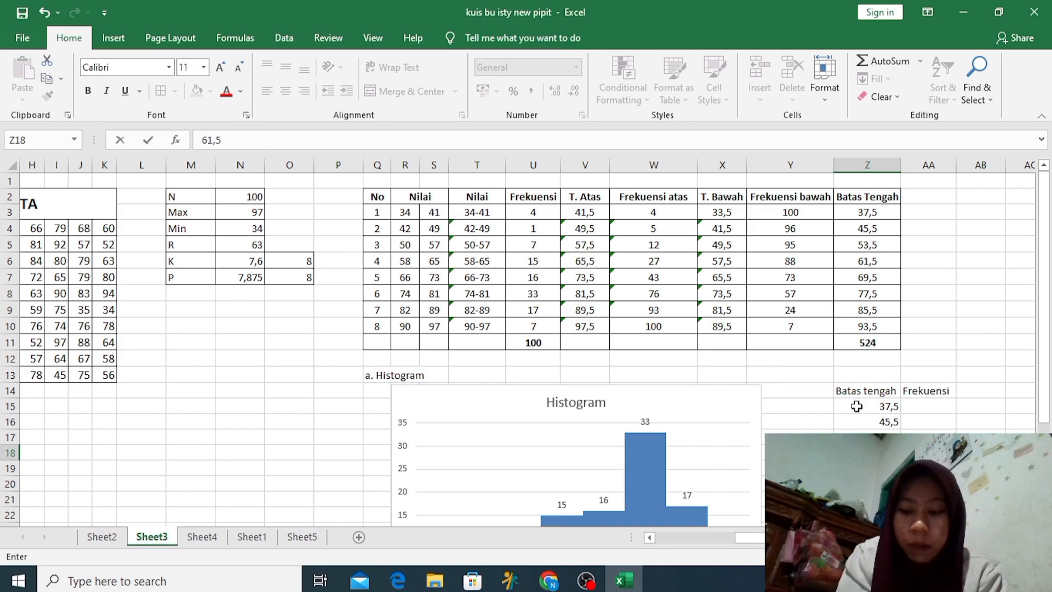
{"action": "key", "text": "Return"}
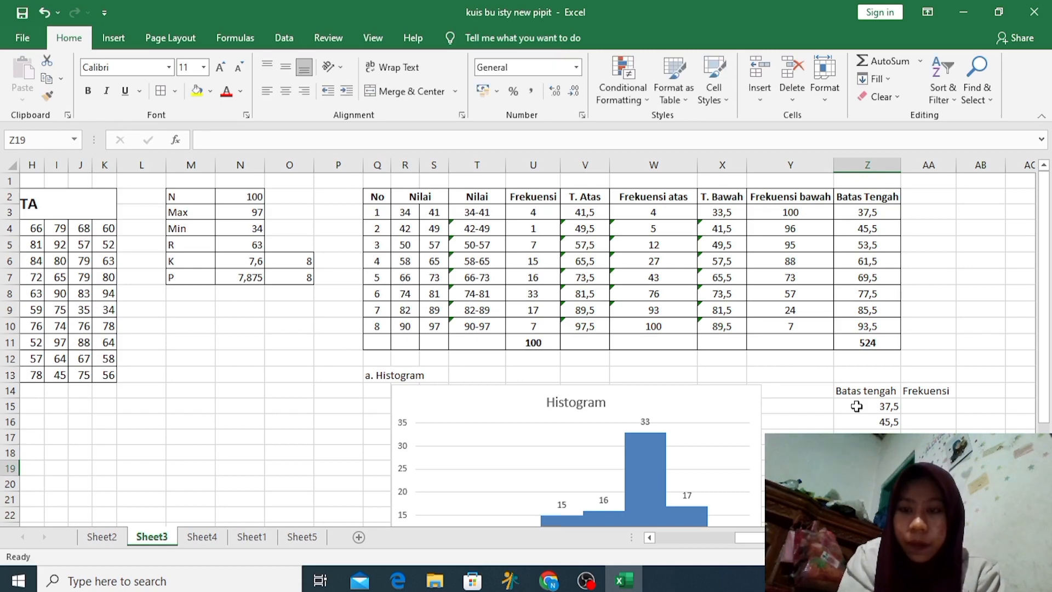
Complete the Batas tengah column with 69,5, 77,5, 85,5 and 93,5 in cells Z19 to Z22
{"action": "type", "text": "69,5"}
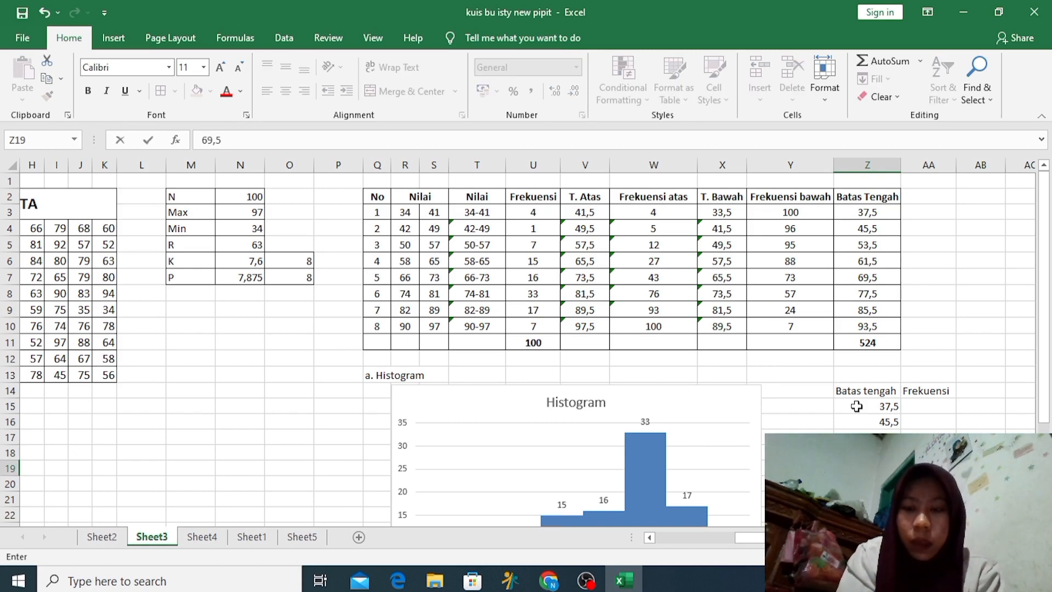
{"action": "key", "text": "Return"}
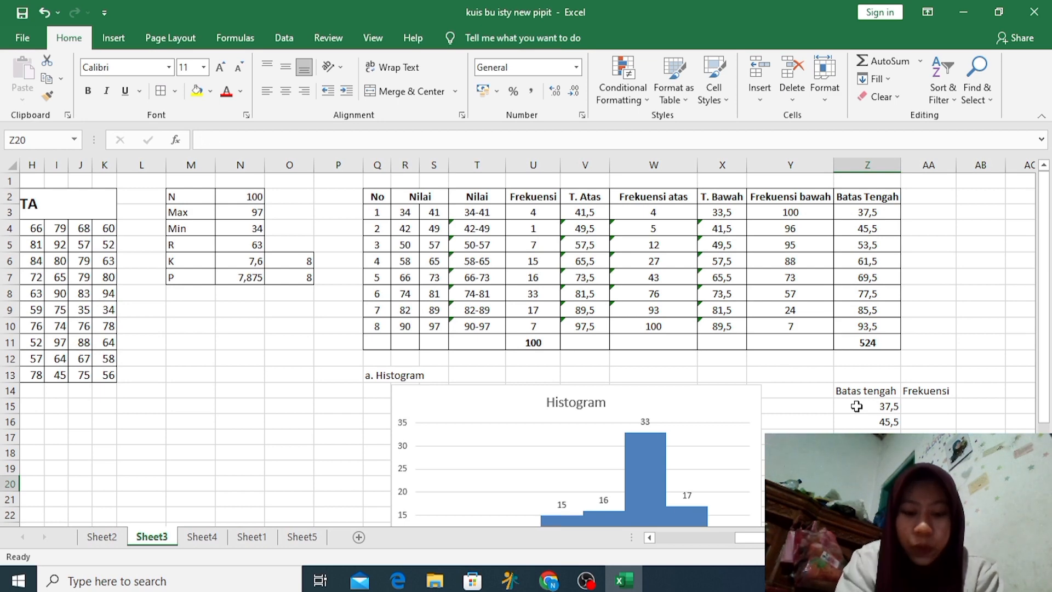
{"action": "type", "text": "77,5"}
{"action": "key", "text": "Return"}
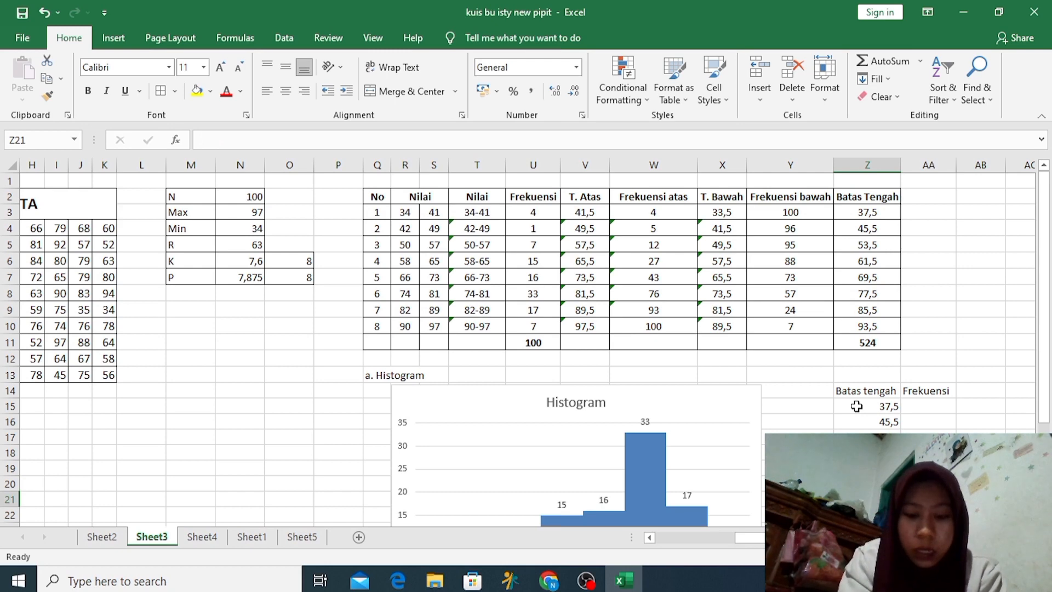
{"action": "type", "text": "85,5"}
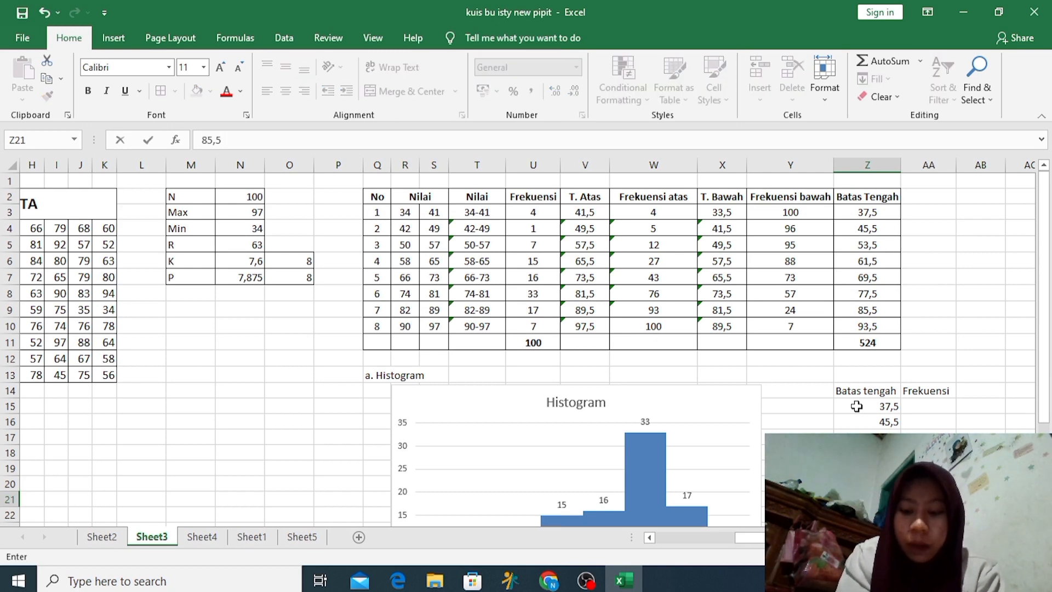
{"action": "key", "text": "Return"}
{"action": "type", "text": "93"}
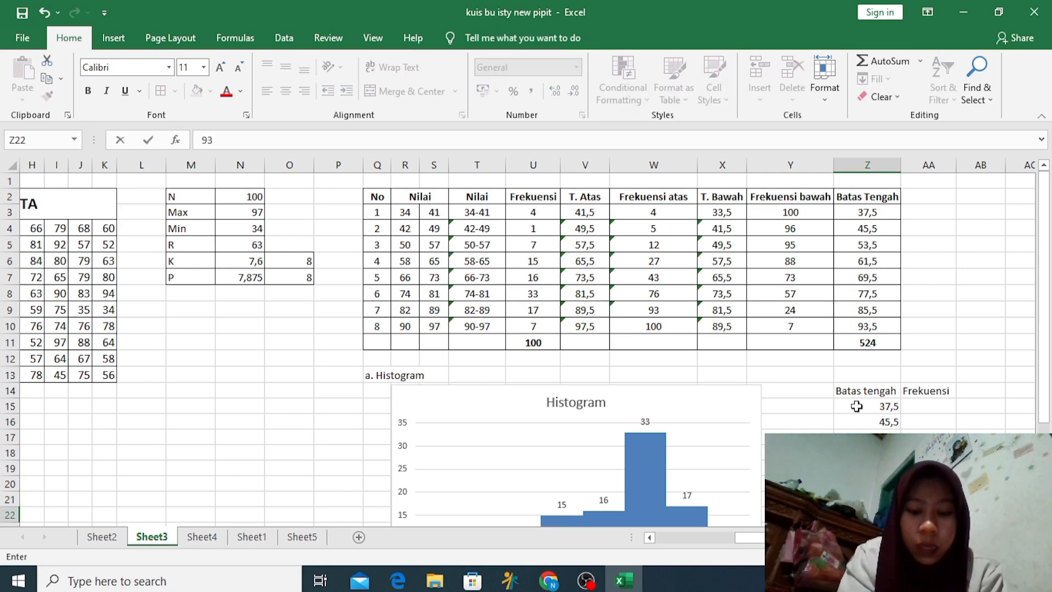
{"action": "type", "text": ",5"}
{"action": "key", "text": "Return"}
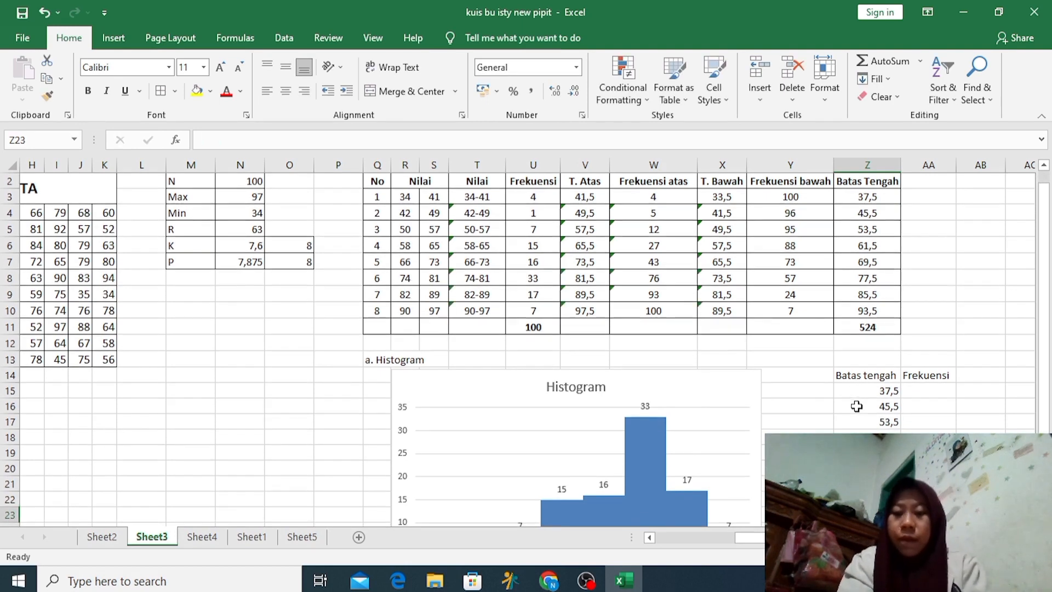
Total the Batas tengah values in Z23 with =SUM(Z15:Z22) and make the total bold
{"action": "type", "text": "=sum"}
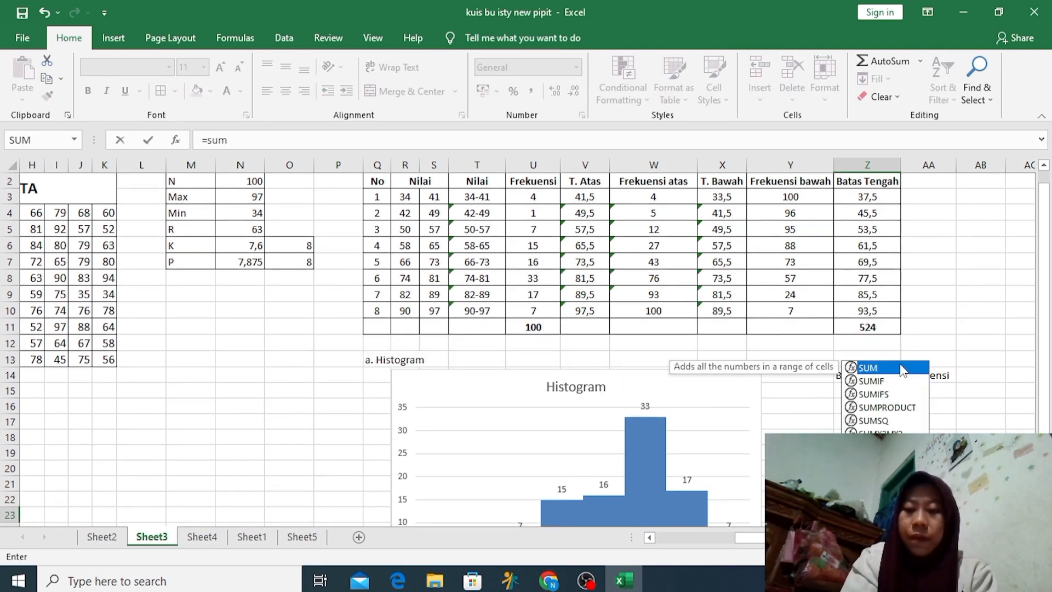
{"action": "key", "text": "Tab"}
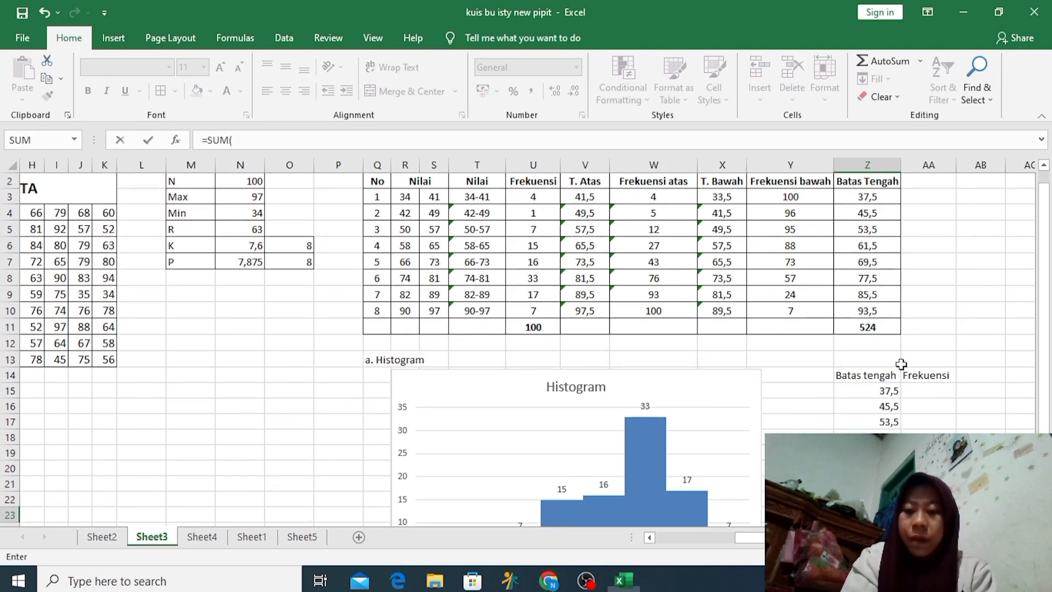
{"action": "left_click", "coordinate": [905, 359]}
{"action": "left_click_drag", "start_coordinate": [871, 392], "coordinate": [871, 453]}
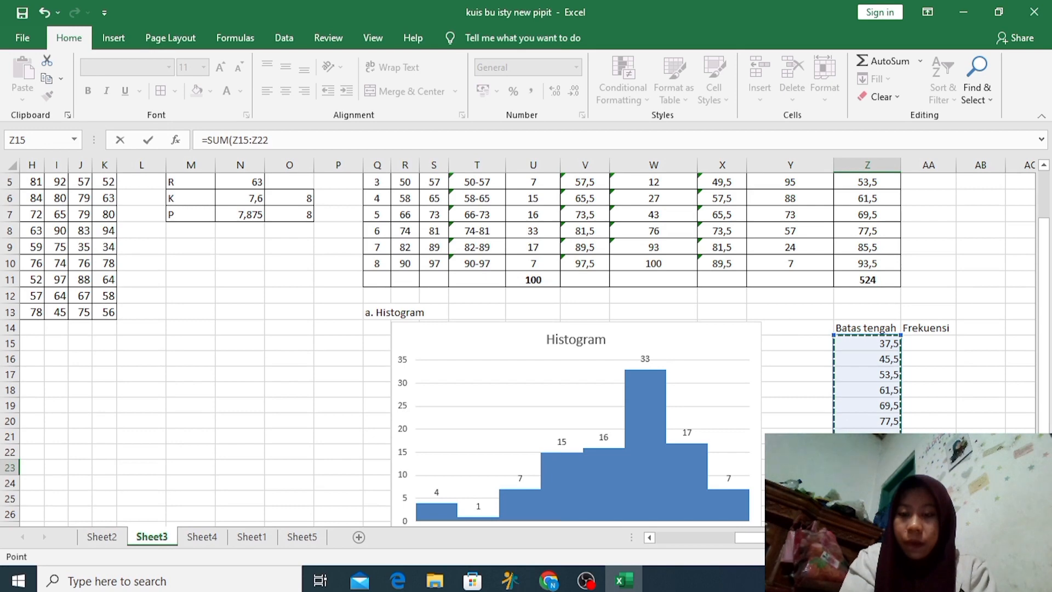
{"action": "key", "text": "Return"}
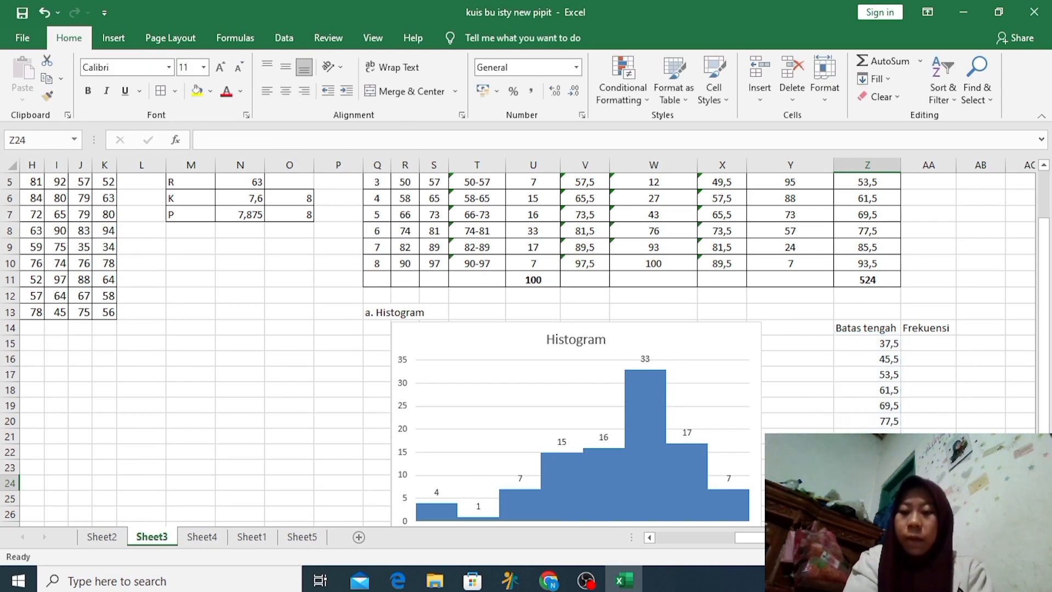
{"action": "left_click", "coordinate": [867, 467]}
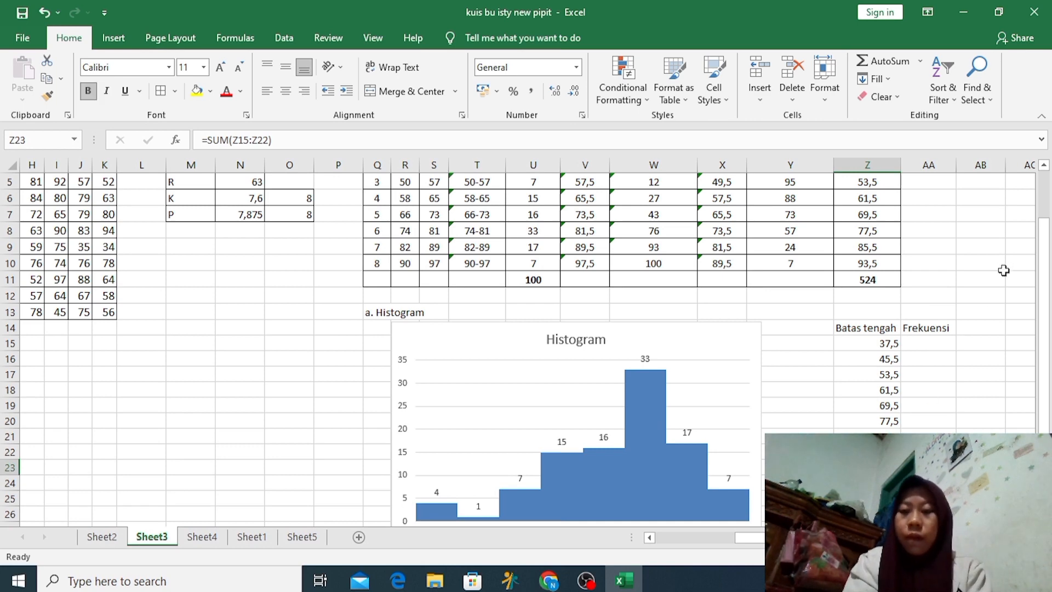
Fill the first four Frekuensi values, 4, 1, 7 and 15, down cells AA15 to AA18
{"action": "left_click", "coordinate": [940, 341]}
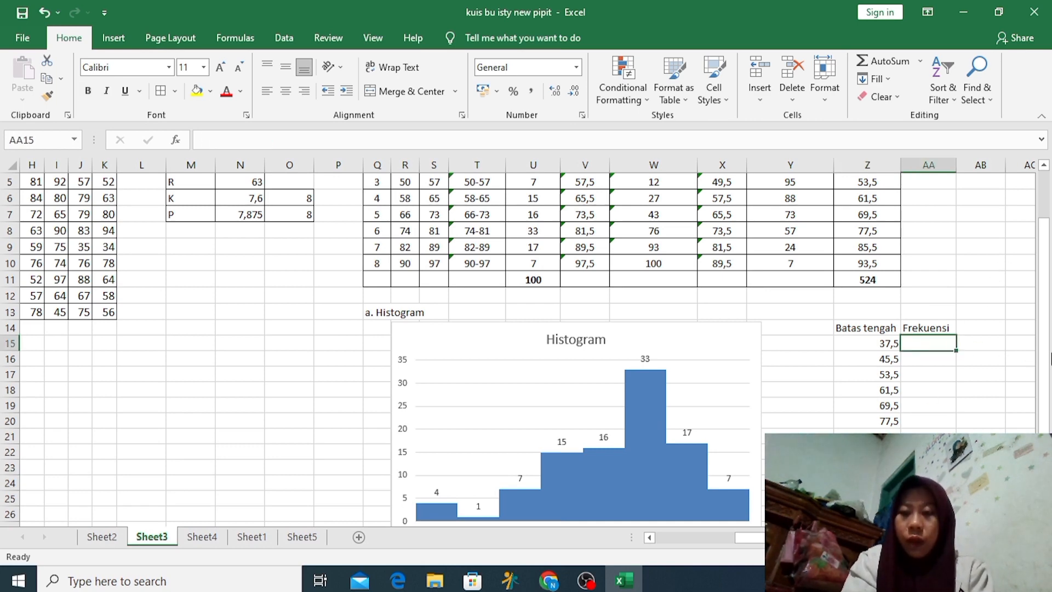
{"action": "left_click_drag", "start_coordinate": [1047, 355], "coordinate": [1046, 340]}
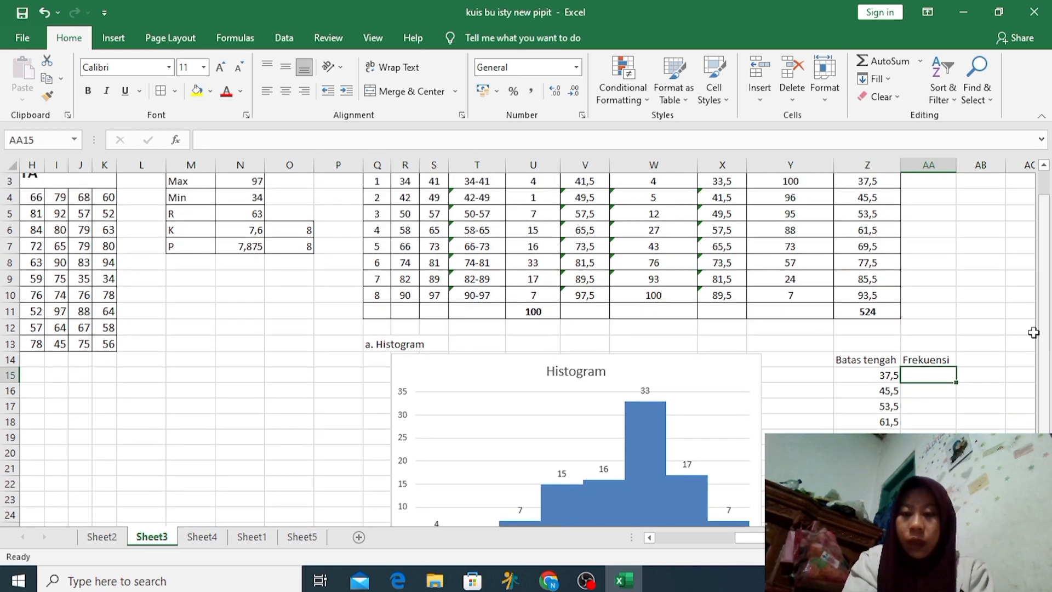
{"action": "type", "text": "4"}
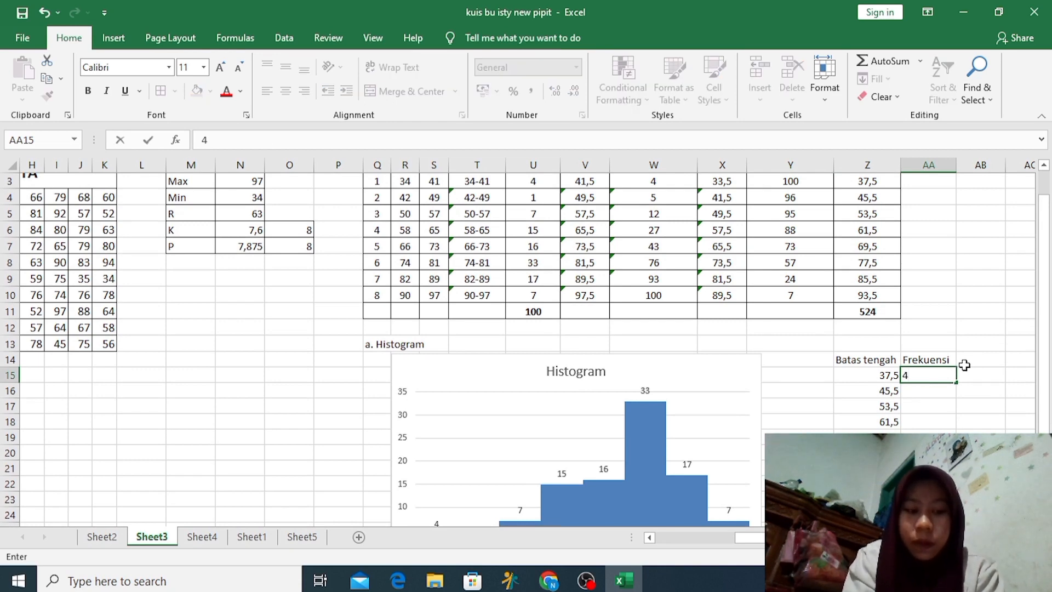
{"action": "key", "text": "Return"}
{"action": "type", "text": "1"}
{"action": "key", "text": "Return"}
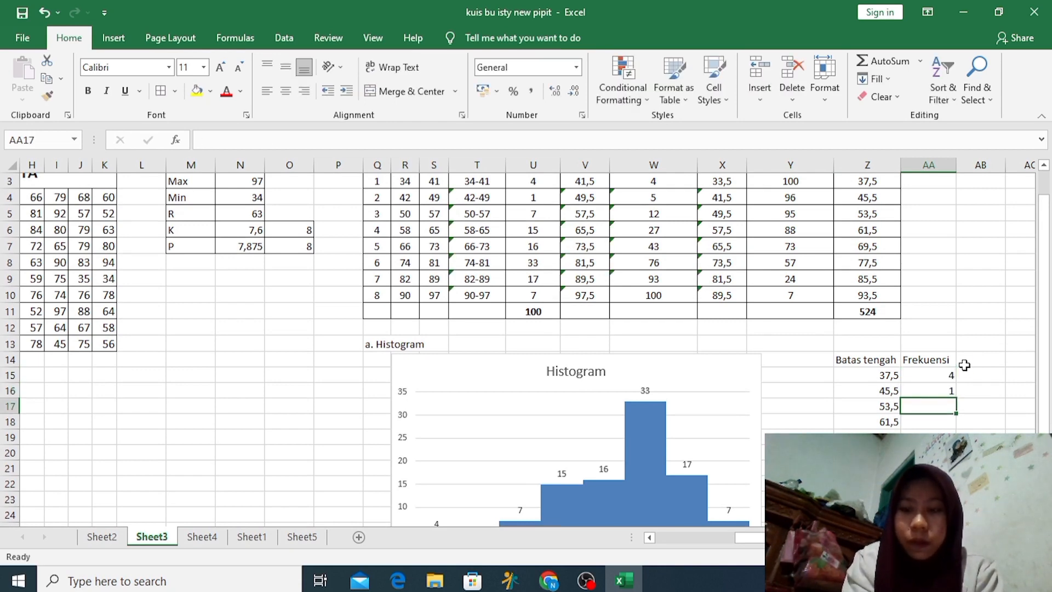
{"action": "type", "text": "7"}
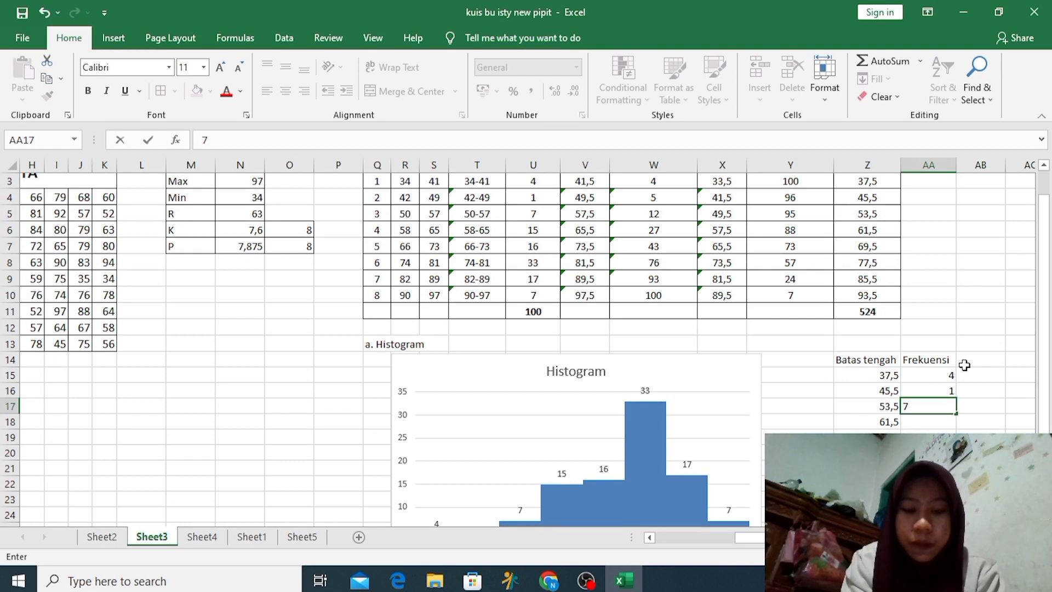
{"action": "key", "text": "Return"}
{"action": "type", "text": "15"}
{"action": "key", "text": "Return"}
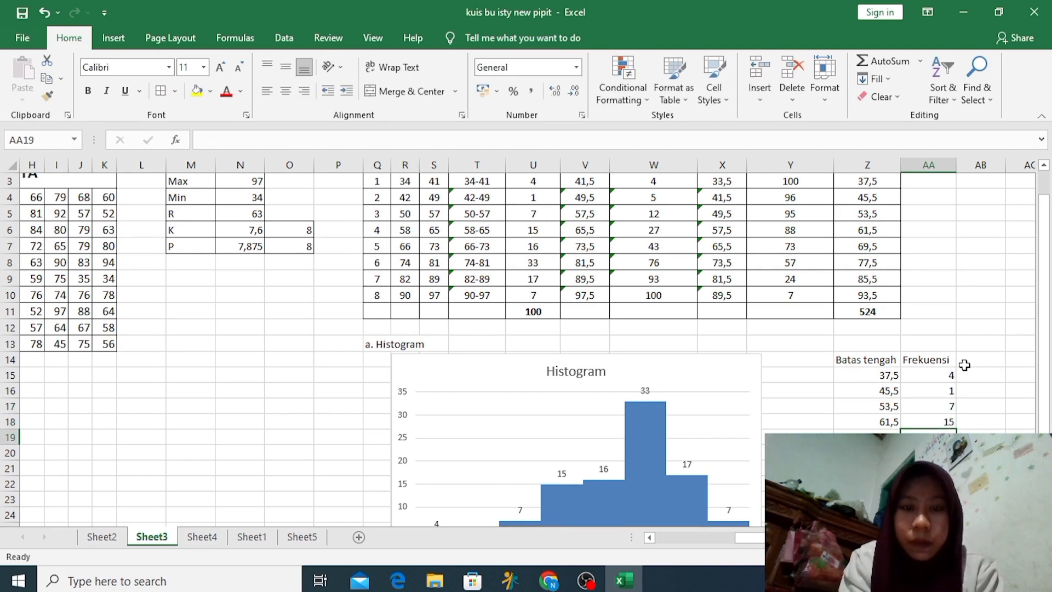
Complete the Frekuensi column with 16, 33, 17 and 7 in cells AA19 to AA22
{"action": "type", "text": "16"}
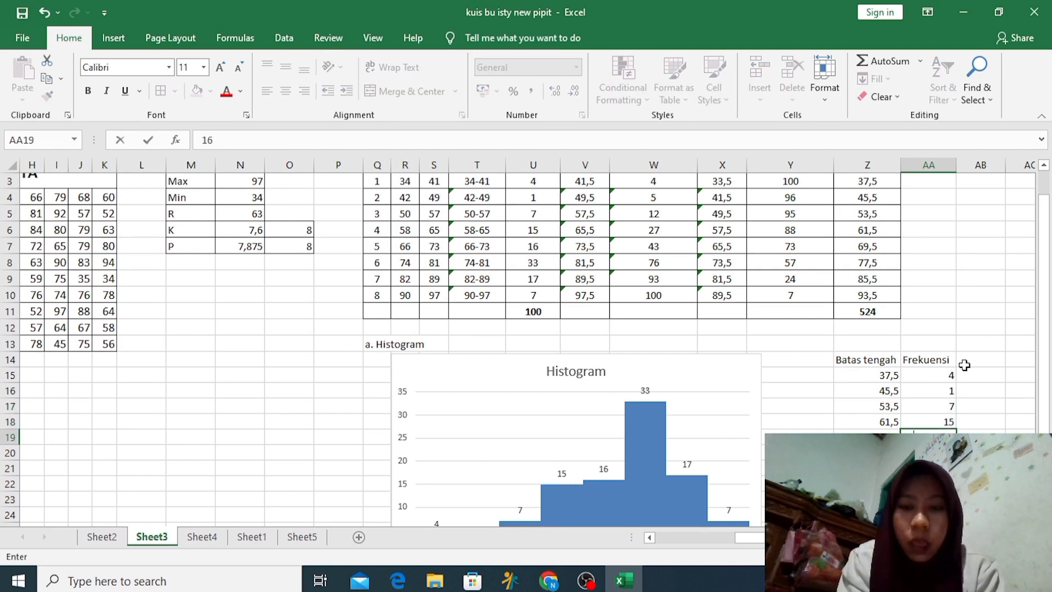
{"action": "key", "text": "Return"}
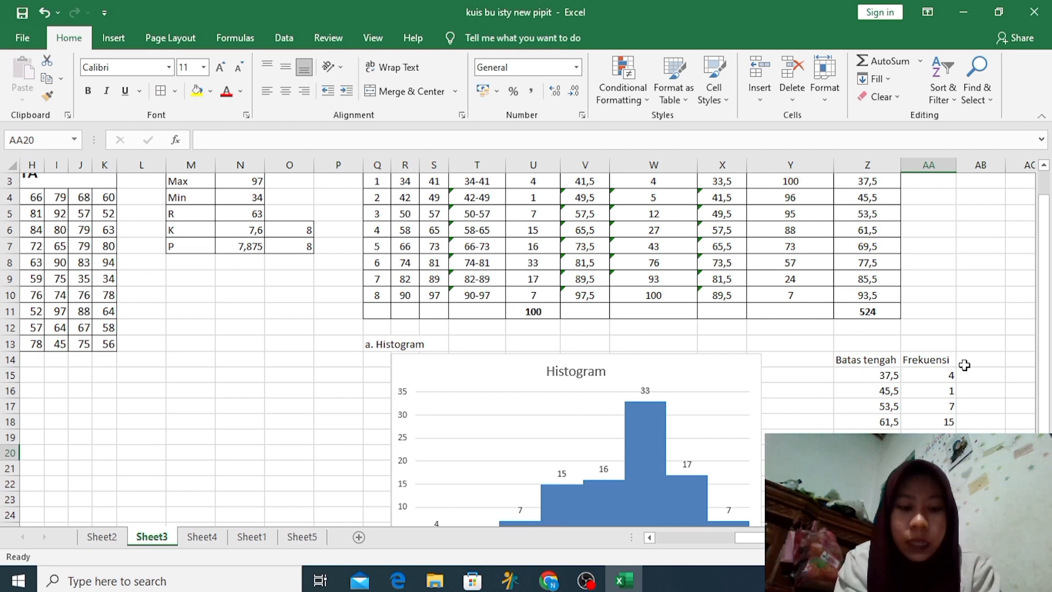
{"action": "type", "text": "33"}
{"action": "key", "text": "Return"}
{"action": "type", "text": "1"}
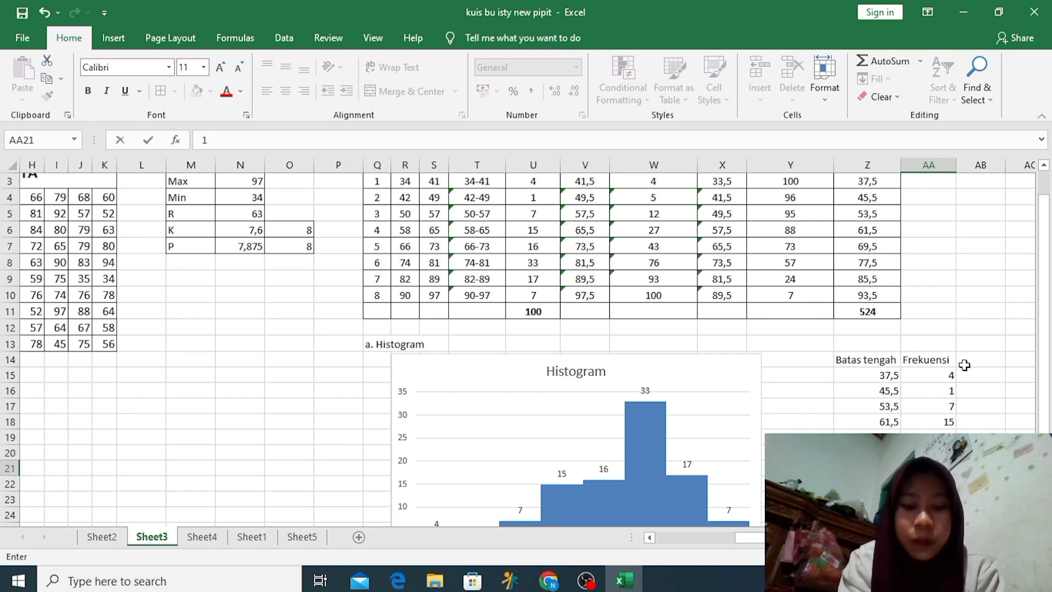
{"action": "type", "text": "7"}
{"action": "key", "text": "Return"}
{"action": "type", "text": "7"}
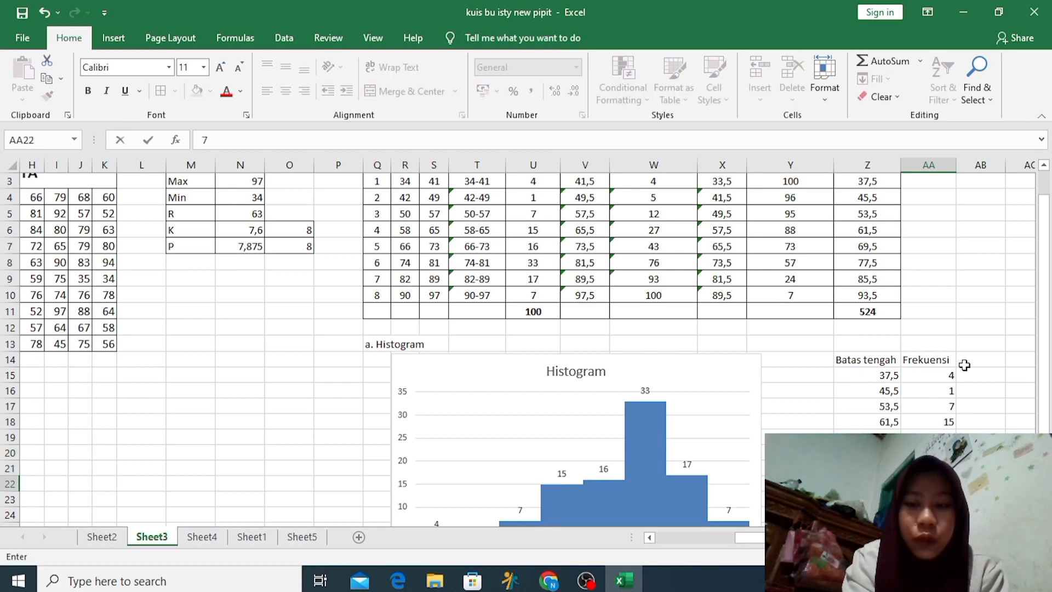
{"action": "key", "text": "Return"}
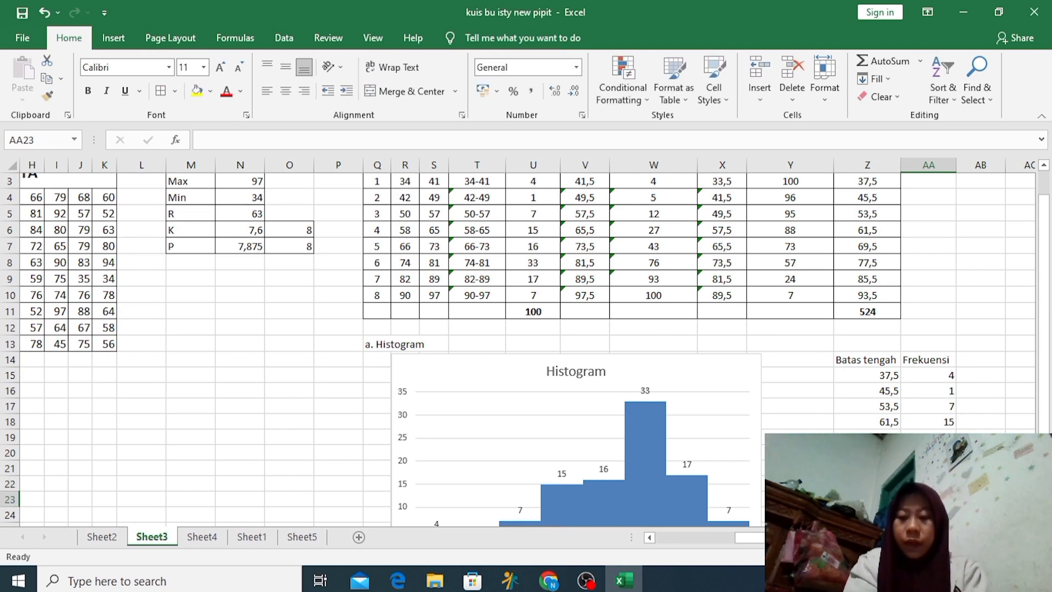
Total the Frekuensi values in AA23 with =SUM(AA15:AA22) and make the total bold
{"action": "type", "text": "=sum"}
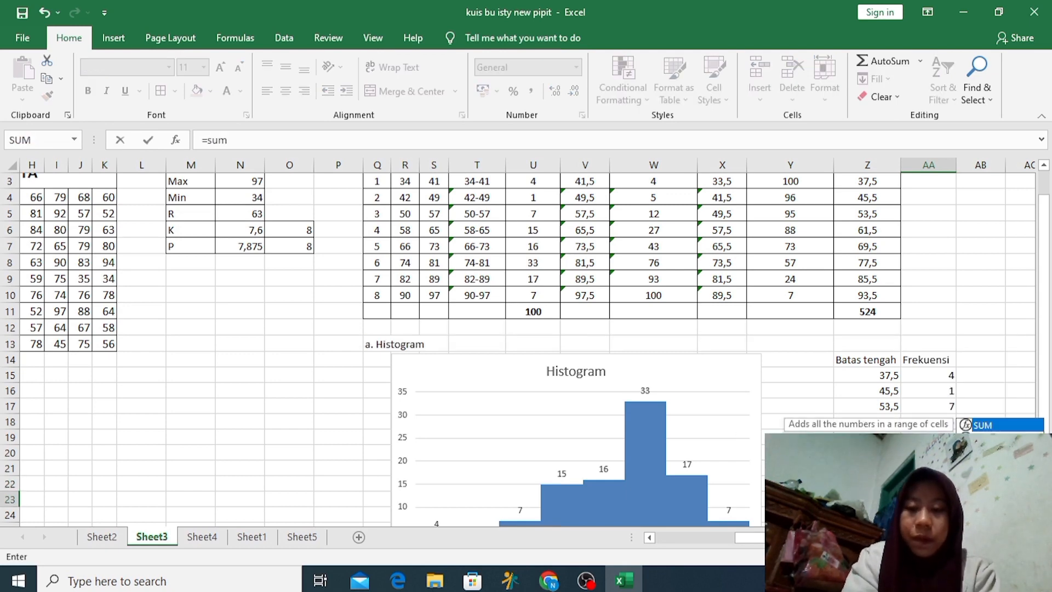
{"action": "type", "text": "i"}
{"action": "key", "text": "Tab"}
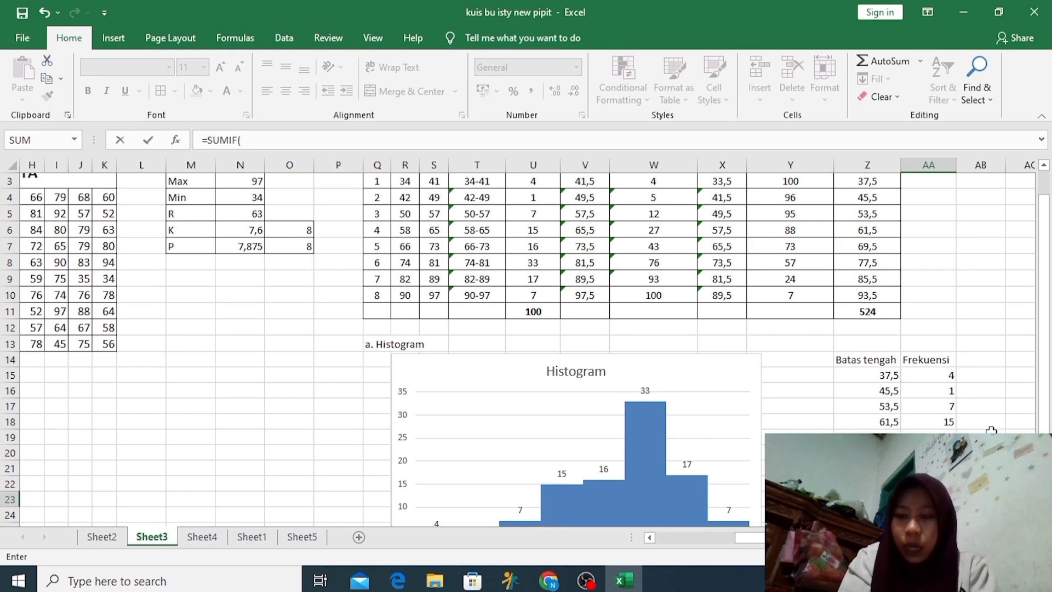
{"action": "key", "text": "BackSpace"}
{"action": "key", "text": "BackSpace"}
{"action": "key", "text": "BackSpace"}
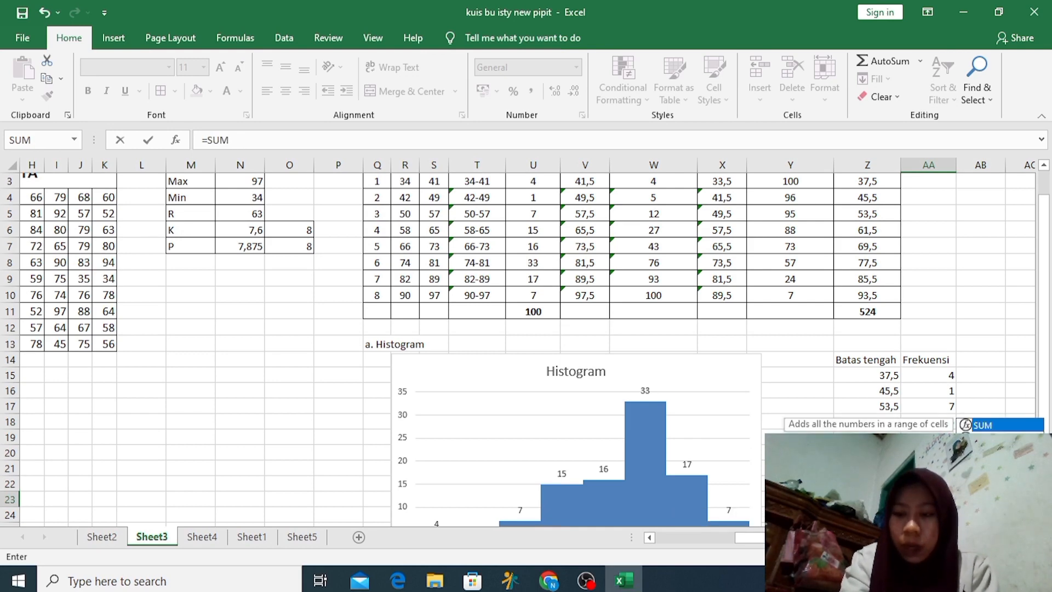
{"action": "type", "text": "("}
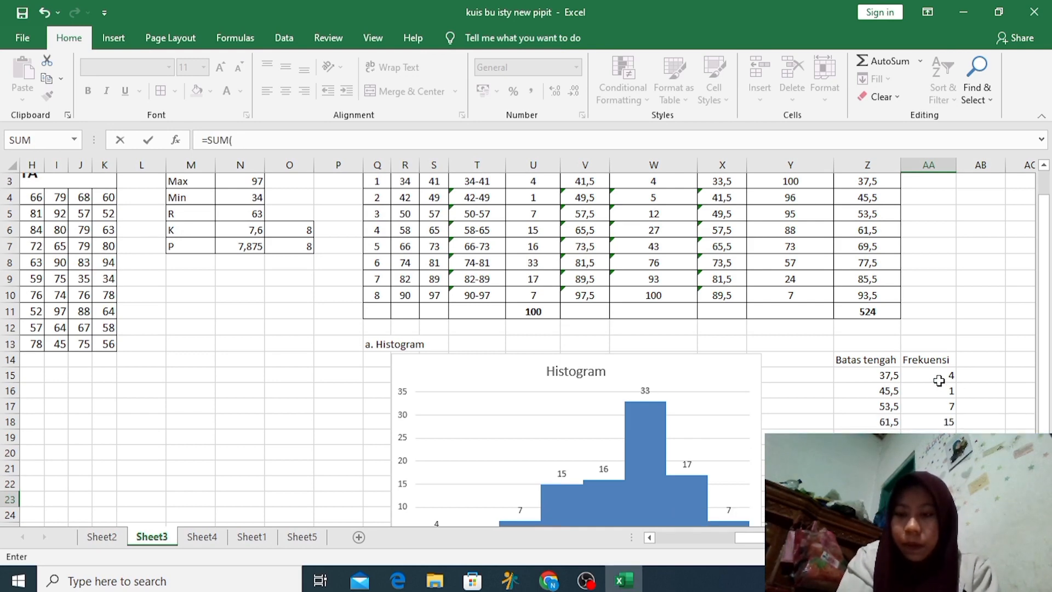
{"action": "left_click_drag", "start_coordinate": [935, 376], "coordinate": [931, 483]}
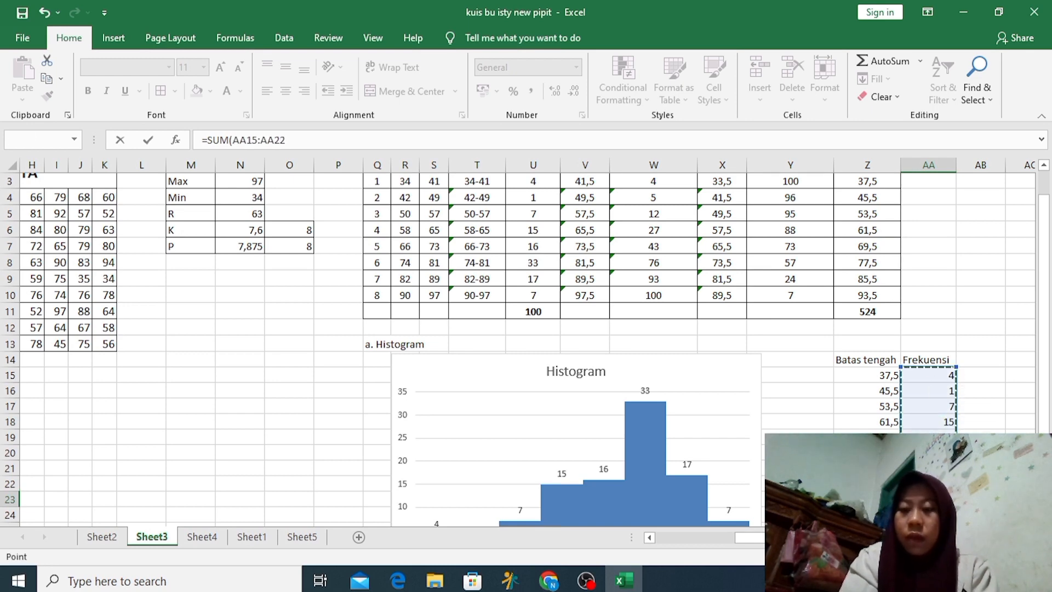
{"action": "key", "text": "Return"}
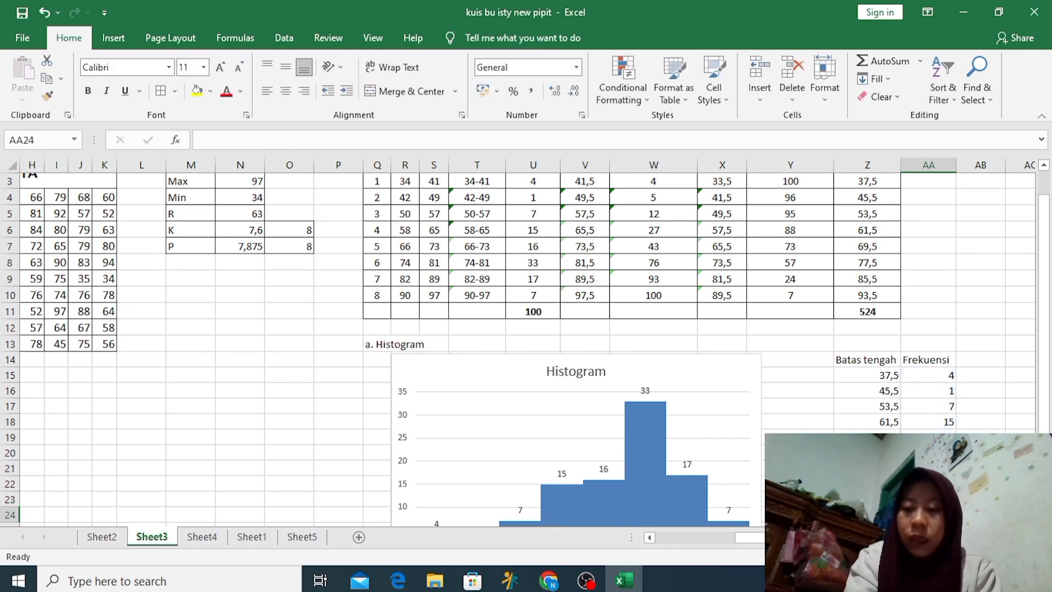
{"action": "left_click", "coordinate": [928, 499]}
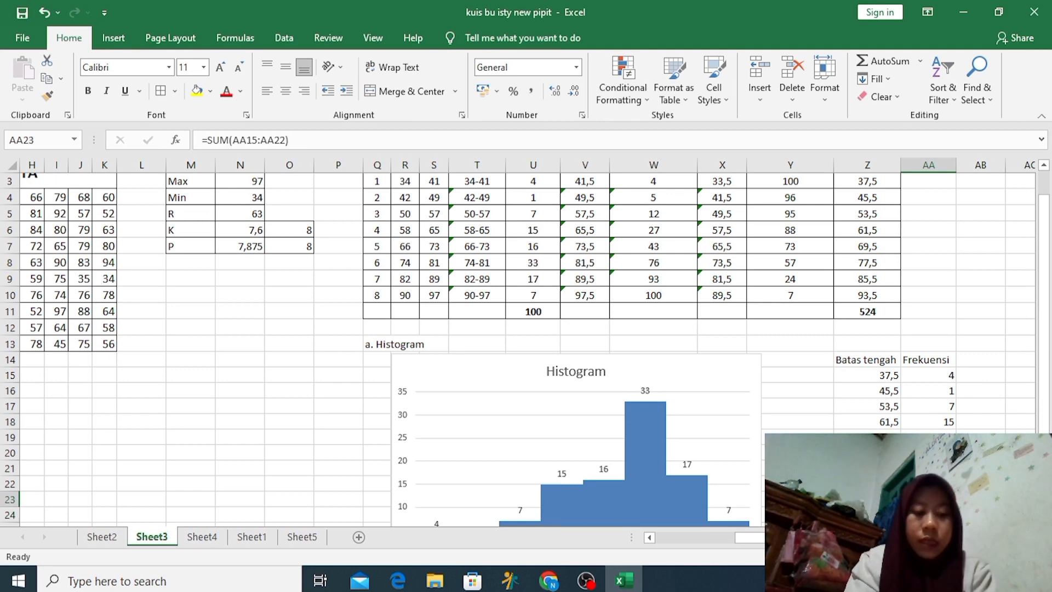
{"action": "key", "text": "ctrl+b"}
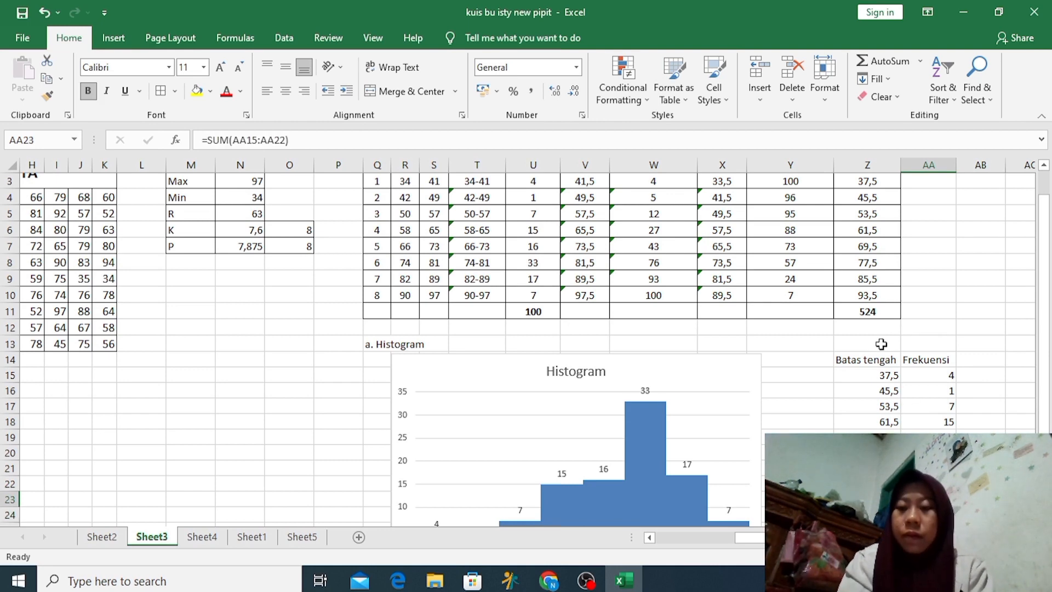
Apply all borders to the Batas tengah and Frekuensi table in Z14:AA23 and center its contents
{"action": "left_click_drag", "start_coordinate": [870, 360], "coordinate": [943, 483]}
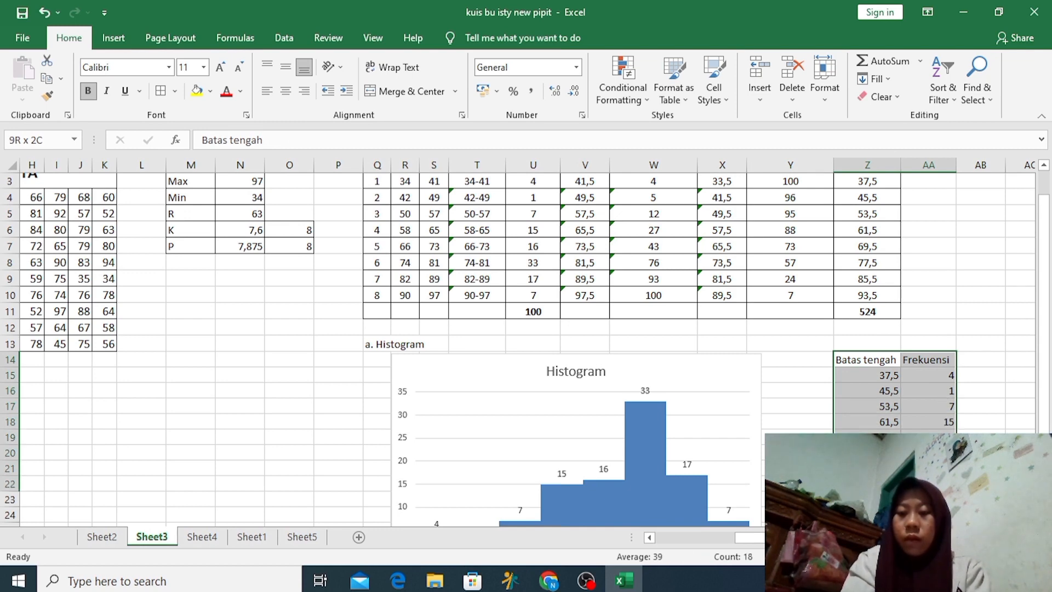
{"action": "left_click_drag", "start_coordinate": [943, 483], "coordinate": [943, 451]}
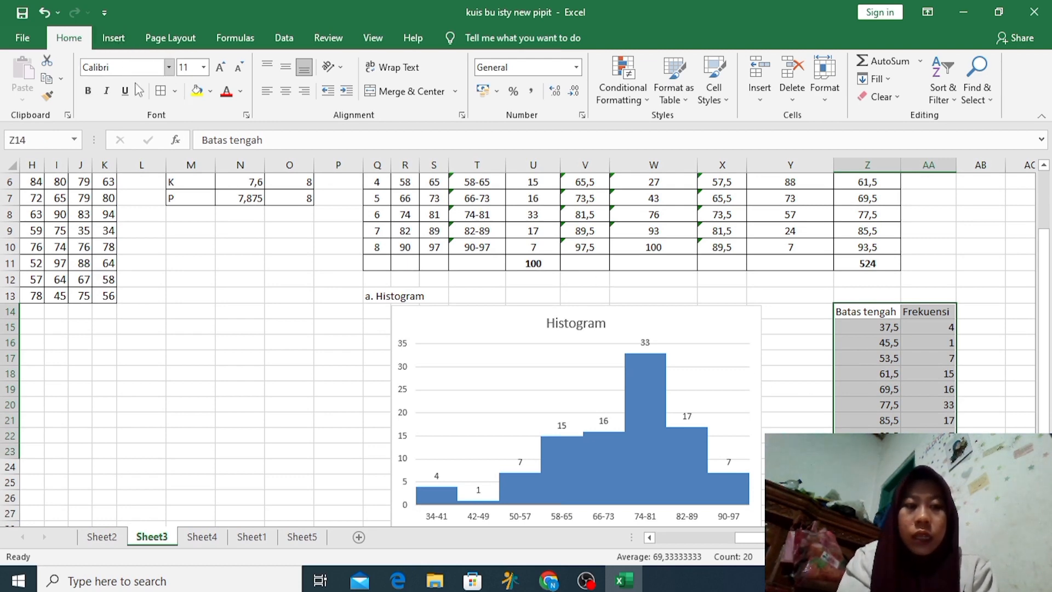
{"action": "left_click", "coordinate": [174, 92]}
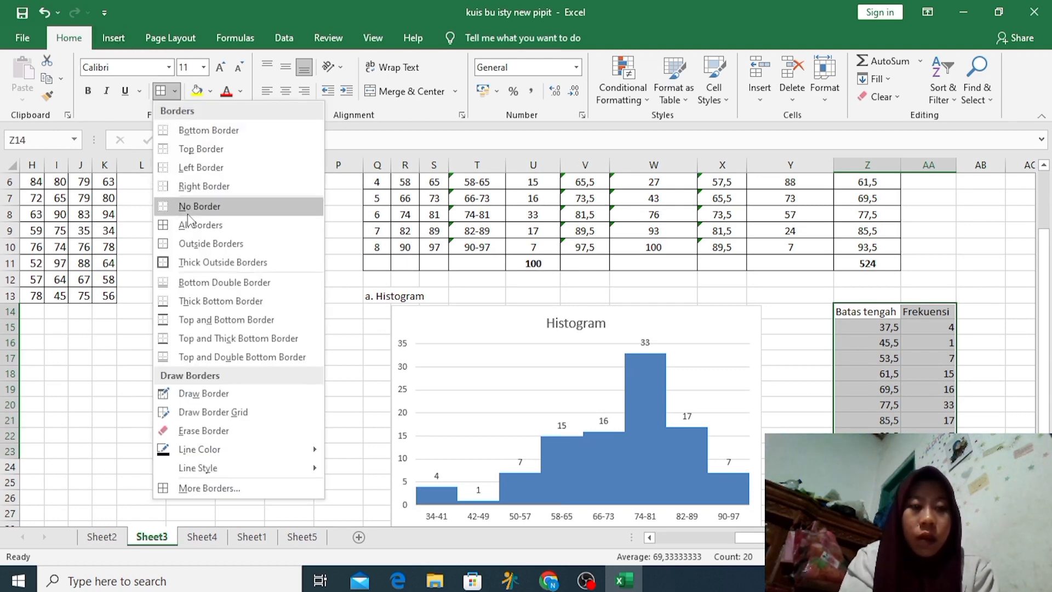
{"action": "left_click", "coordinate": [196, 225]}
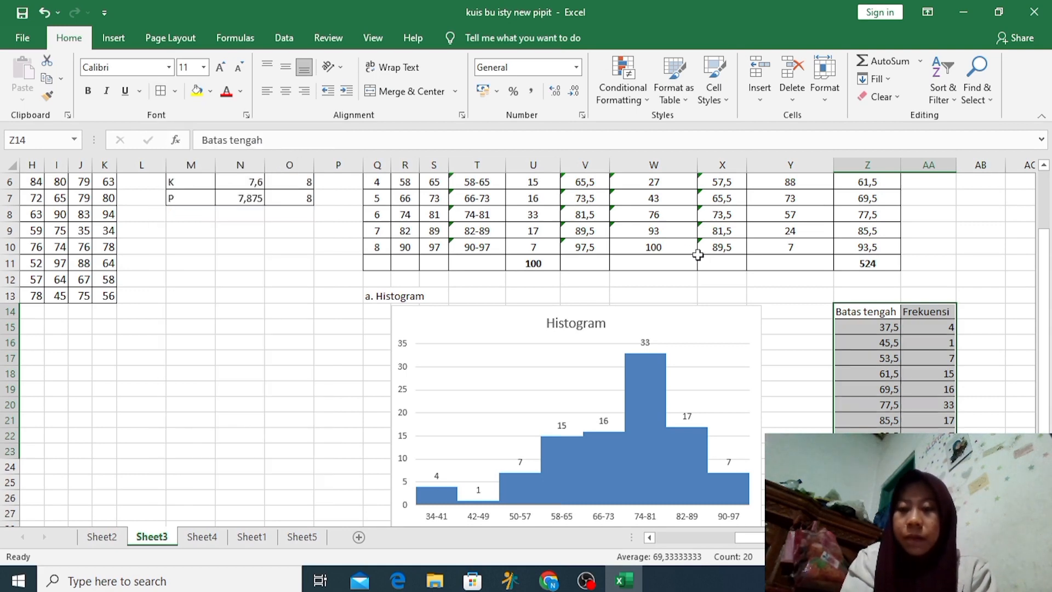
{"action": "left_click", "coordinate": [285, 91]}
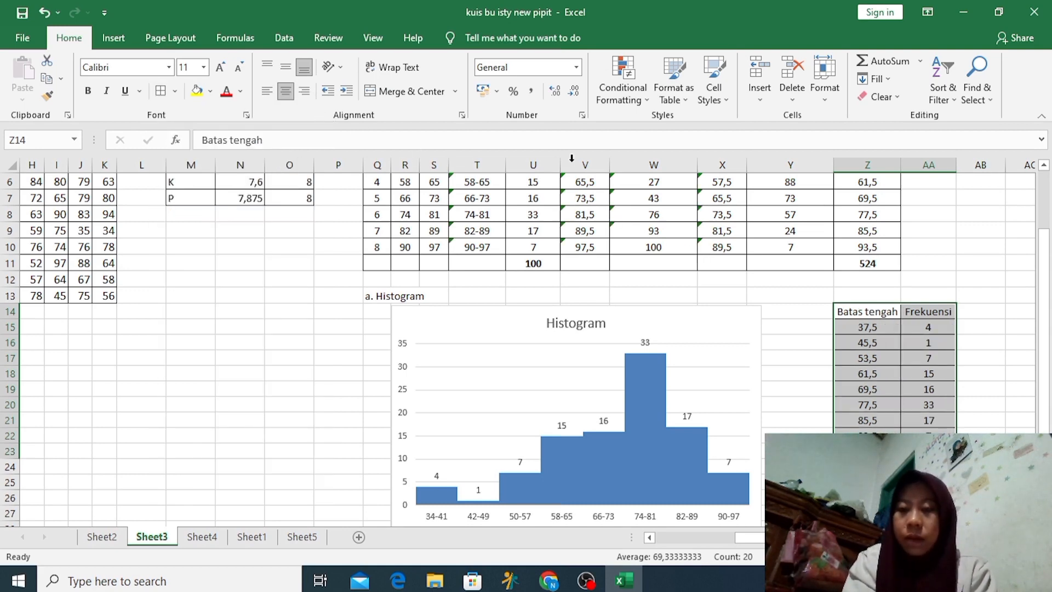
{"action": "left_click", "coordinate": [979, 340]}
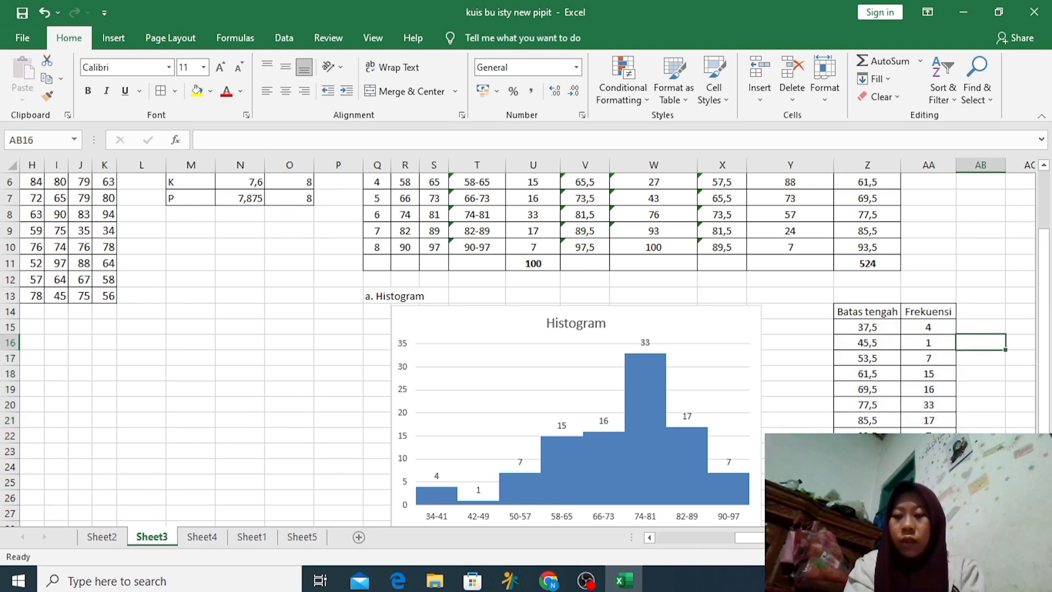
Enter the label "b. Poligon" in cell AC13
{"action": "scroll", "coordinate": [731, 331], "scroll_direction": "right", "scroll_amount": 4}
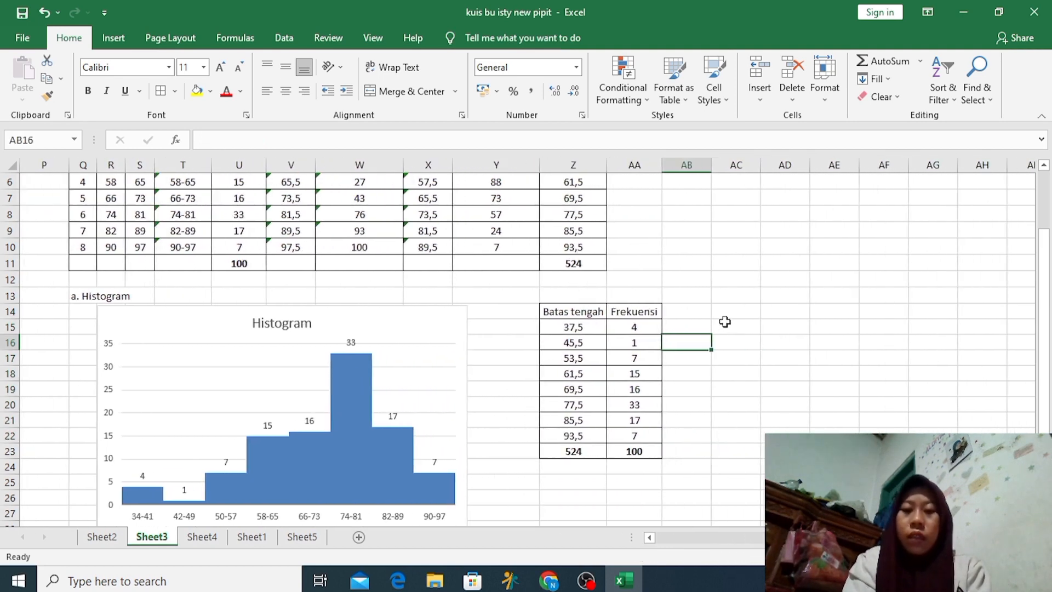
{"action": "left_click", "coordinate": [723, 298]}
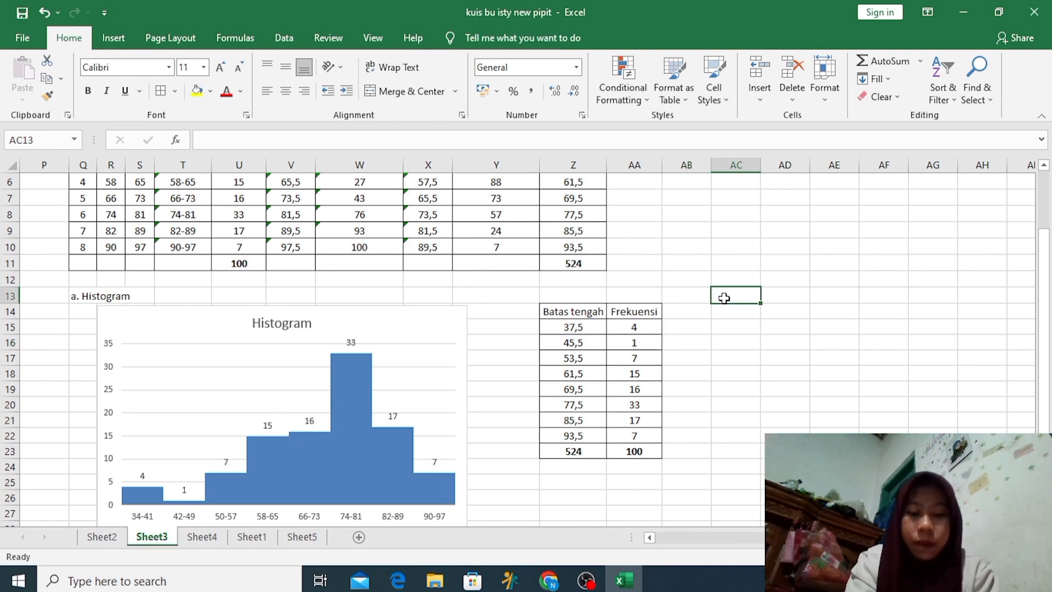
{"action": "type", "text": "b. Poligon"}
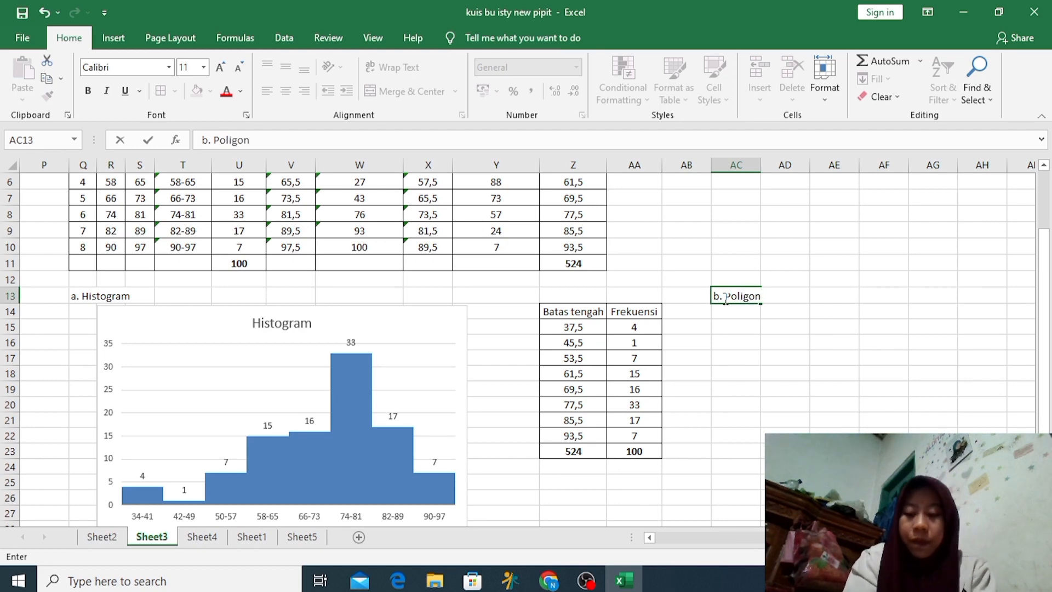
{"action": "key", "text": "Return"}
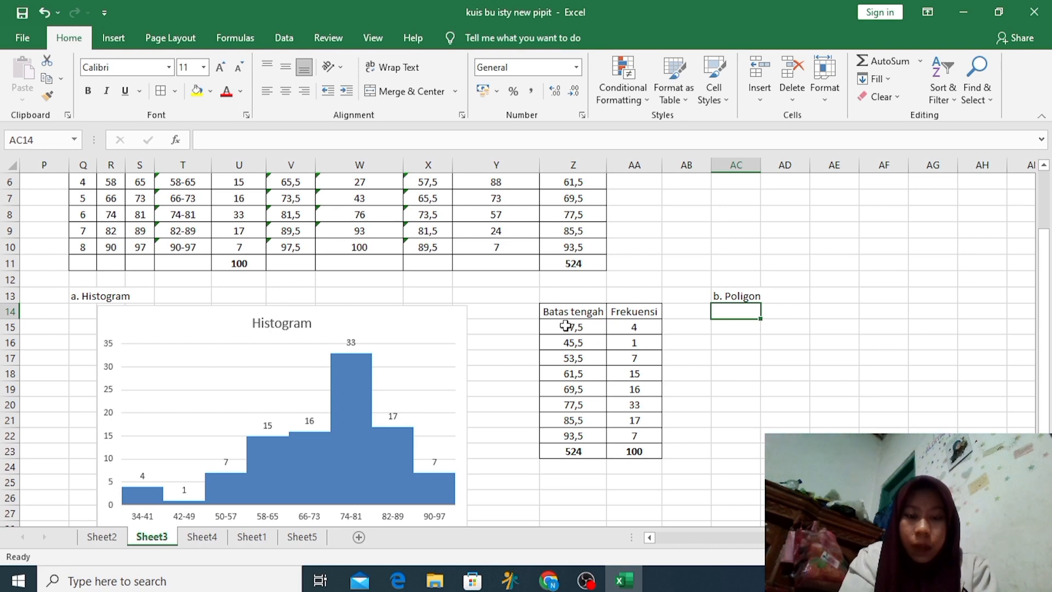
Insert a stacked line chart with markers from the Batas tengah and Frekuensi values in Z15:AA22
{"action": "left_click_drag", "start_coordinate": [566, 327], "coordinate": [627, 437]}
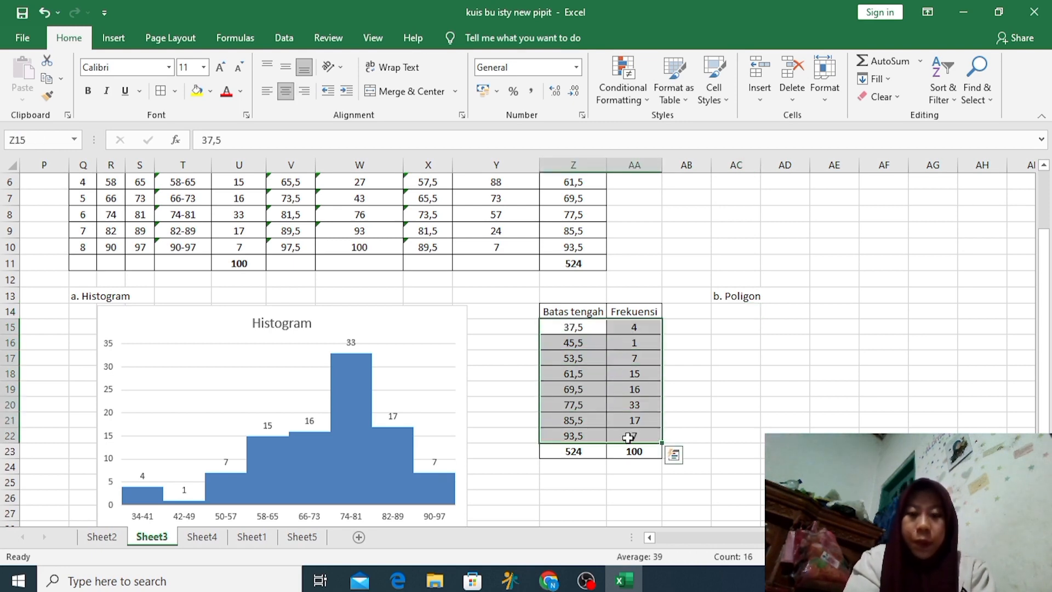
{"action": "left_click", "coordinate": [113, 38]}
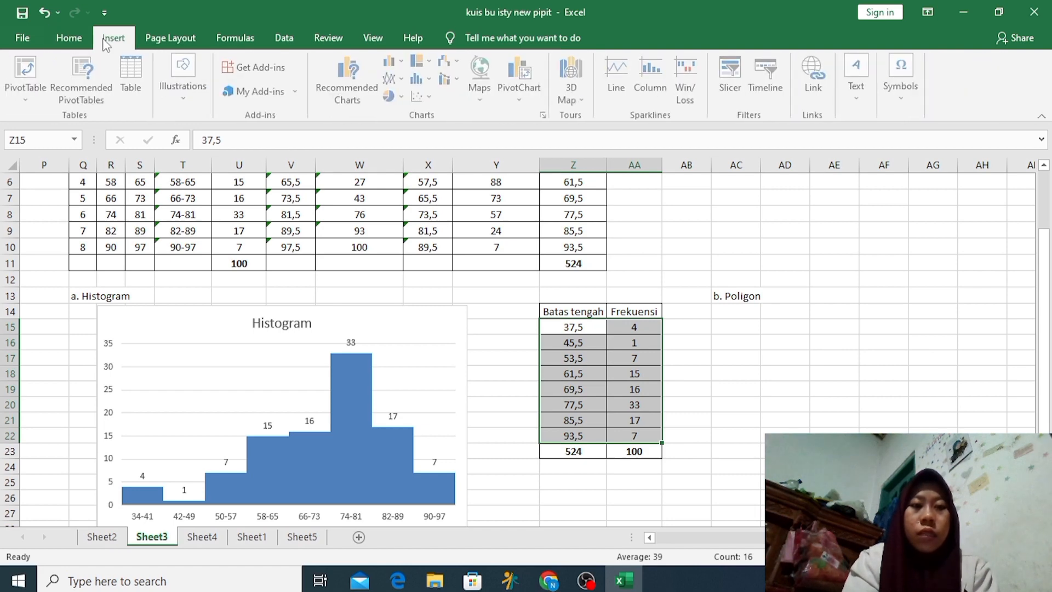
{"action": "left_click", "coordinate": [401, 81]}
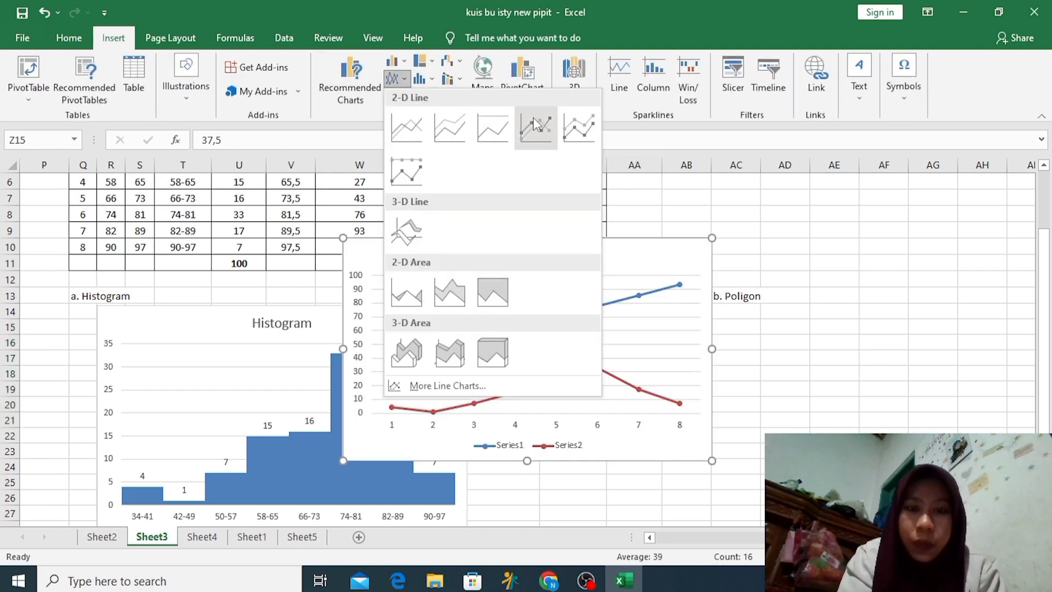
{"action": "left_click", "coordinate": [572, 130]}
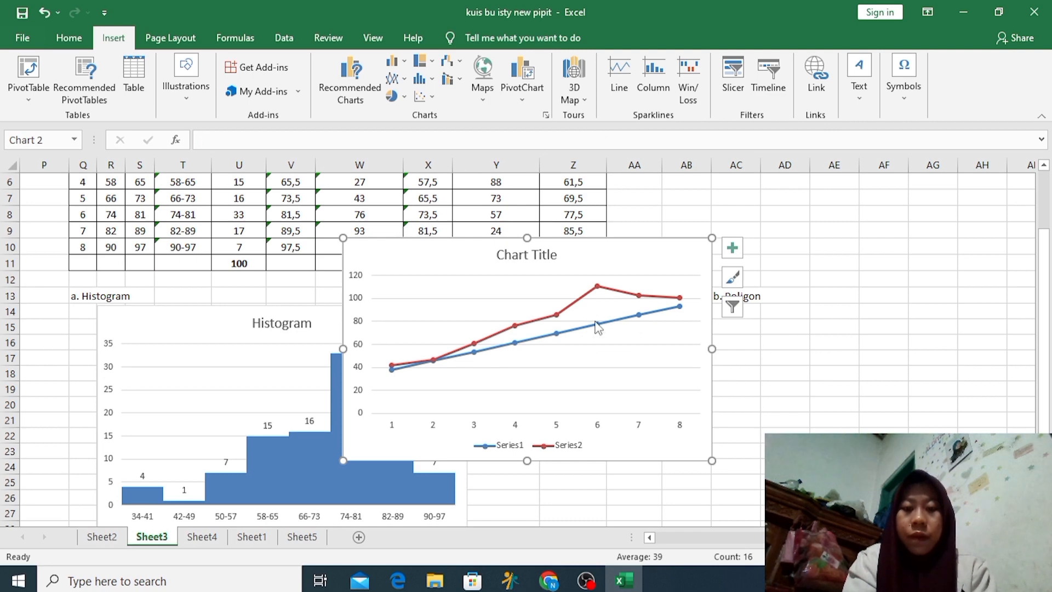
{"action": "mouse_move", "coordinate": [597, 327]}
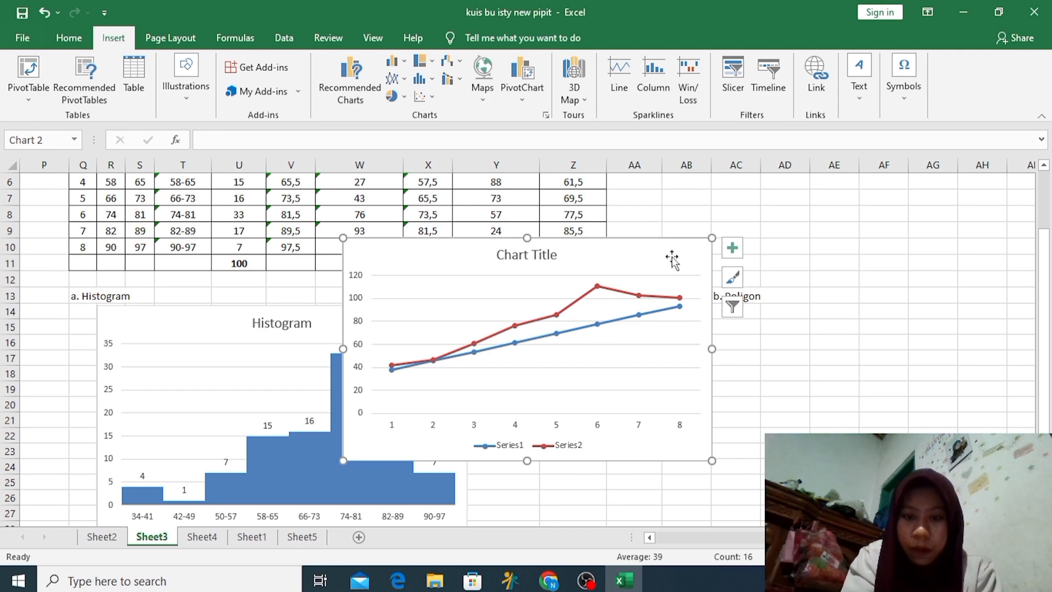
{"action": "left_click_drag", "start_coordinate": [673, 255], "coordinate": [850, 270]}
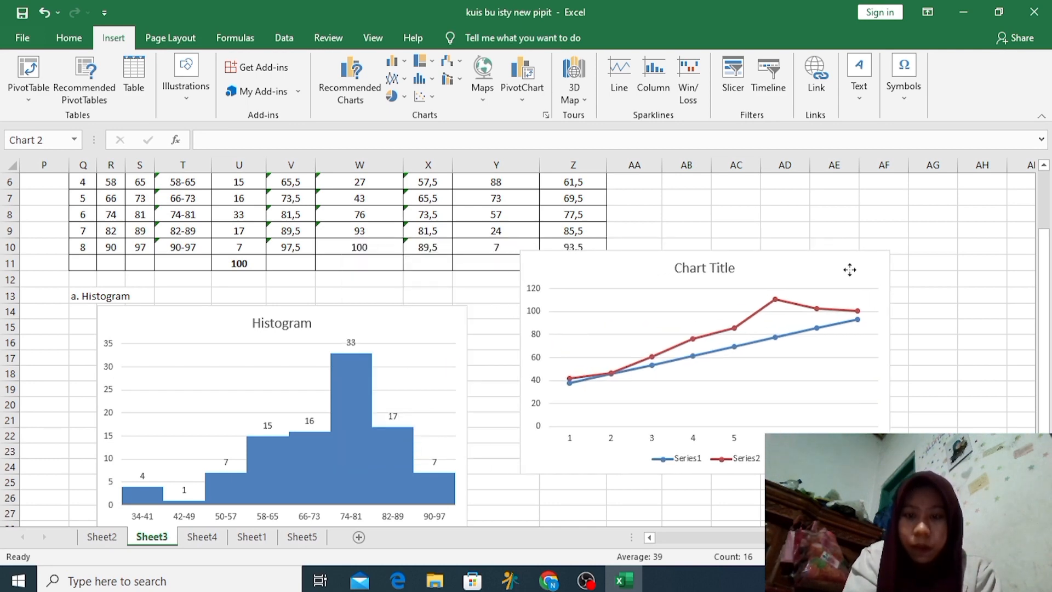
{"action": "left_click", "coordinate": [691, 358]}
{"action": "right_click", "coordinate": [692, 357]}
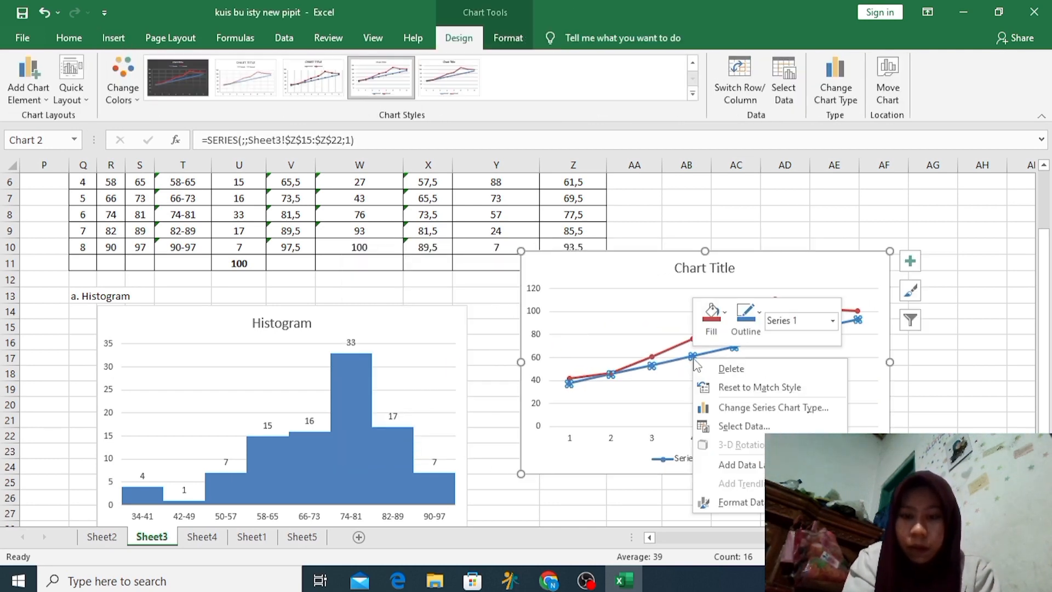
{"action": "left_click", "coordinate": [743, 426]}
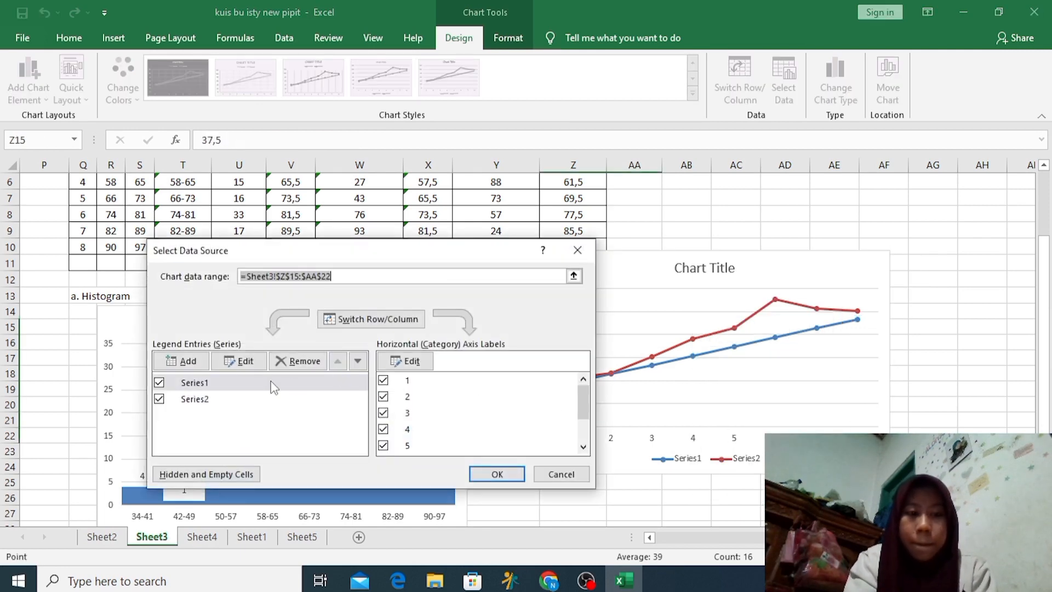
{"action": "left_click", "coordinate": [274, 384]}
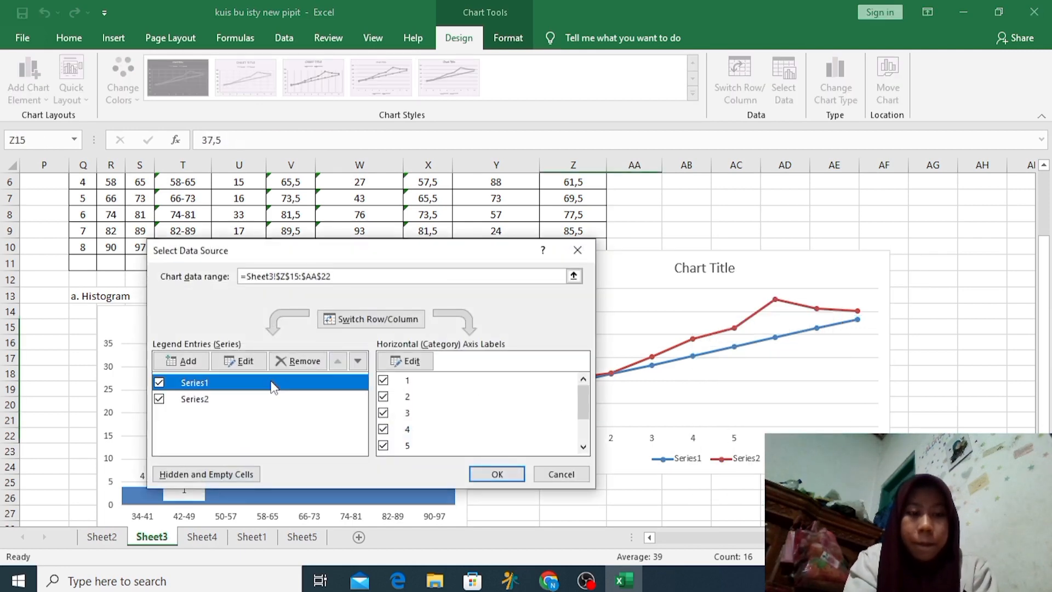
{"action": "left_click", "coordinate": [292, 360]}
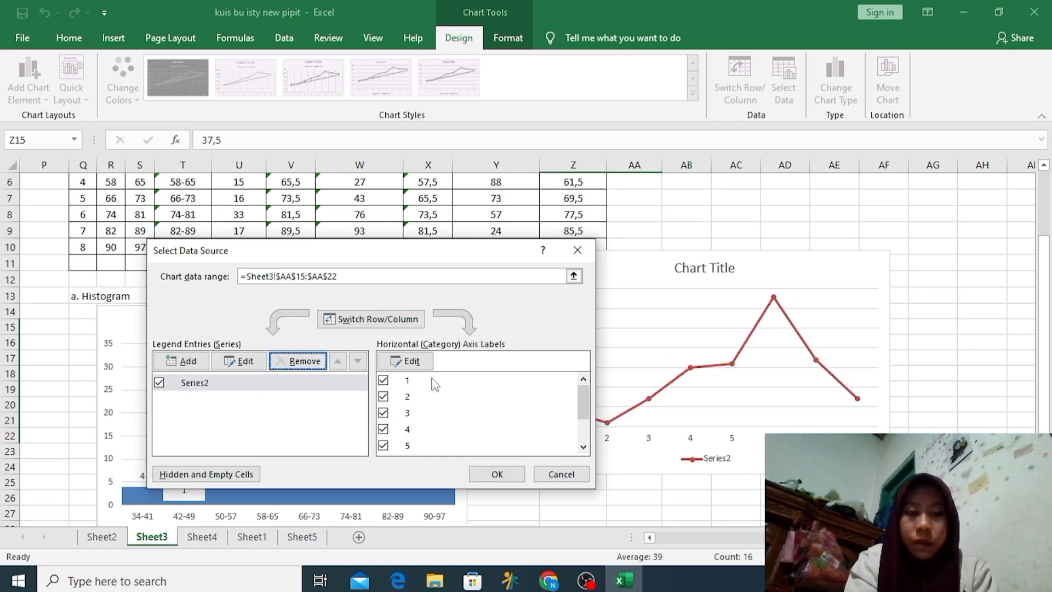
{"action": "left_click", "coordinate": [419, 361]}
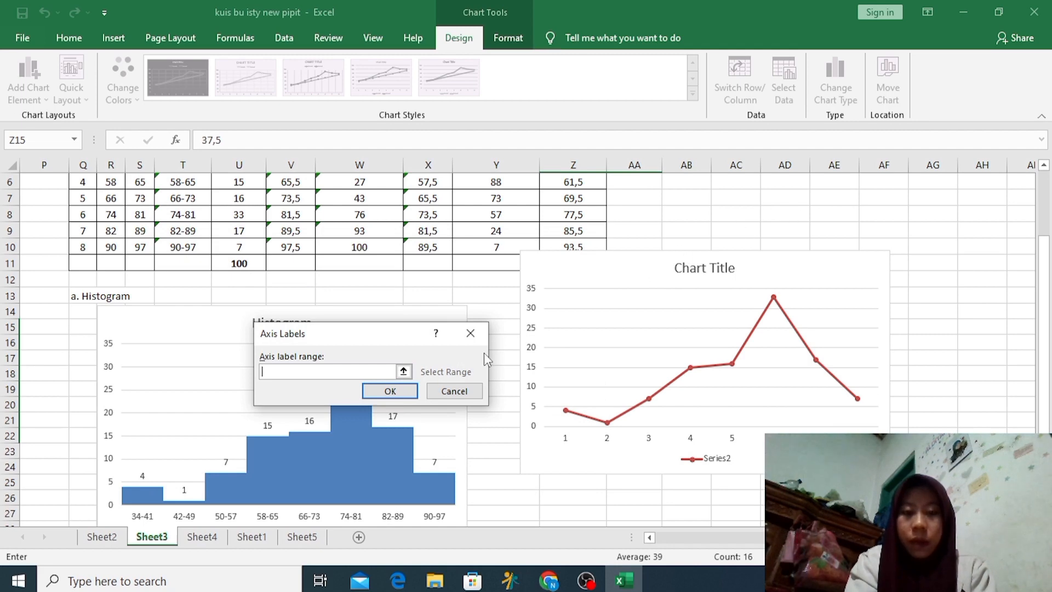
{"action": "left_click", "coordinate": [470, 332]}
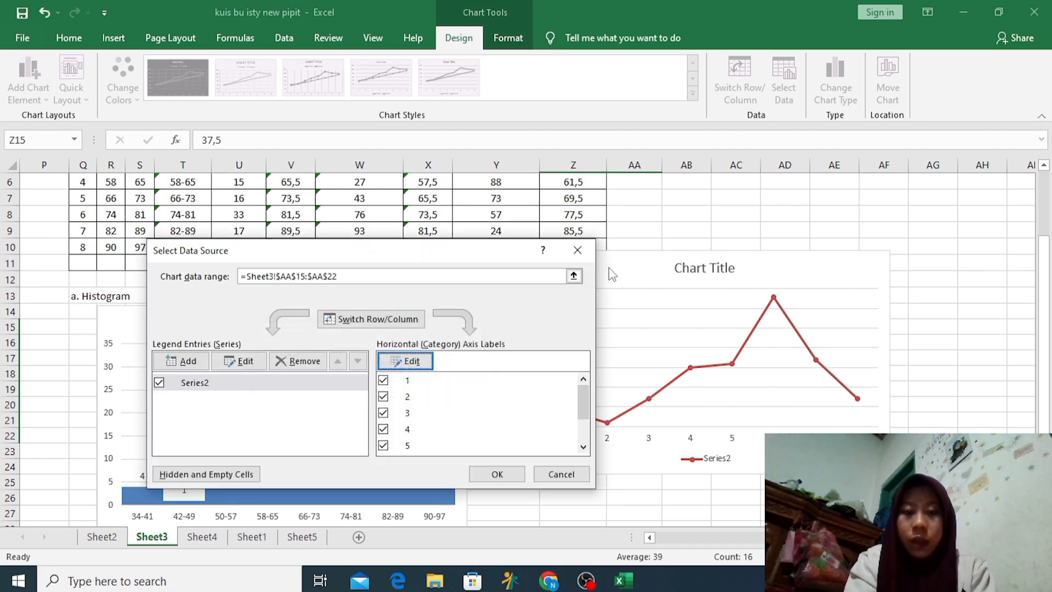
{"action": "left_click", "coordinate": [577, 249]}
Move the line chart clear of the Batas tengah and Frekuensi table and remove Series1 from its data source
{"action": "left_click_drag", "start_coordinate": [633, 269], "coordinate": [261, 235]}
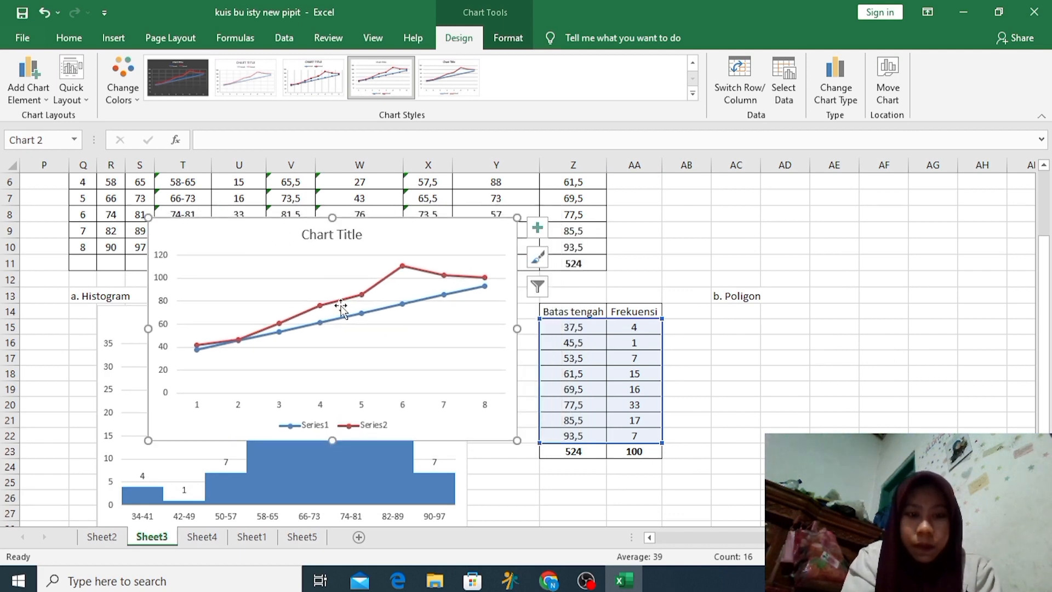
{"action": "right_click", "coordinate": [361, 316]}
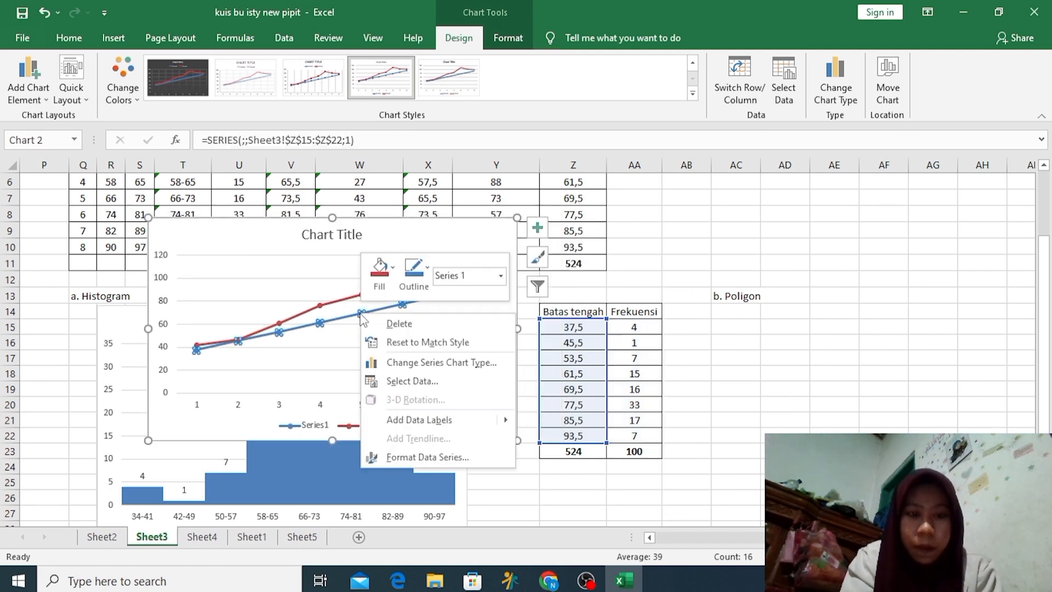
{"action": "left_click", "coordinate": [398, 379]}
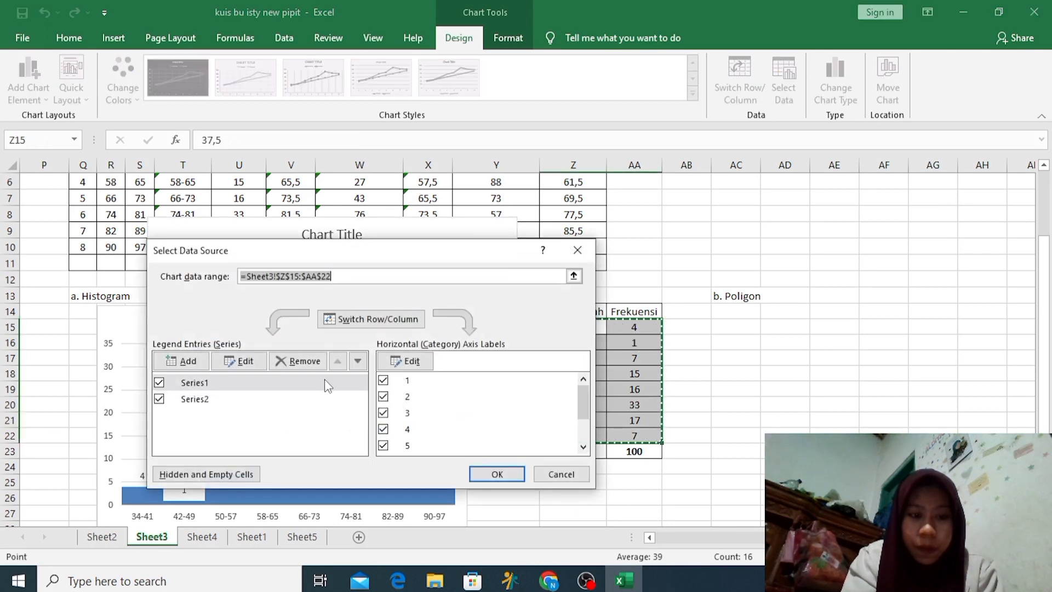
{"action": "left_click", "coordinate": [327, 384]}
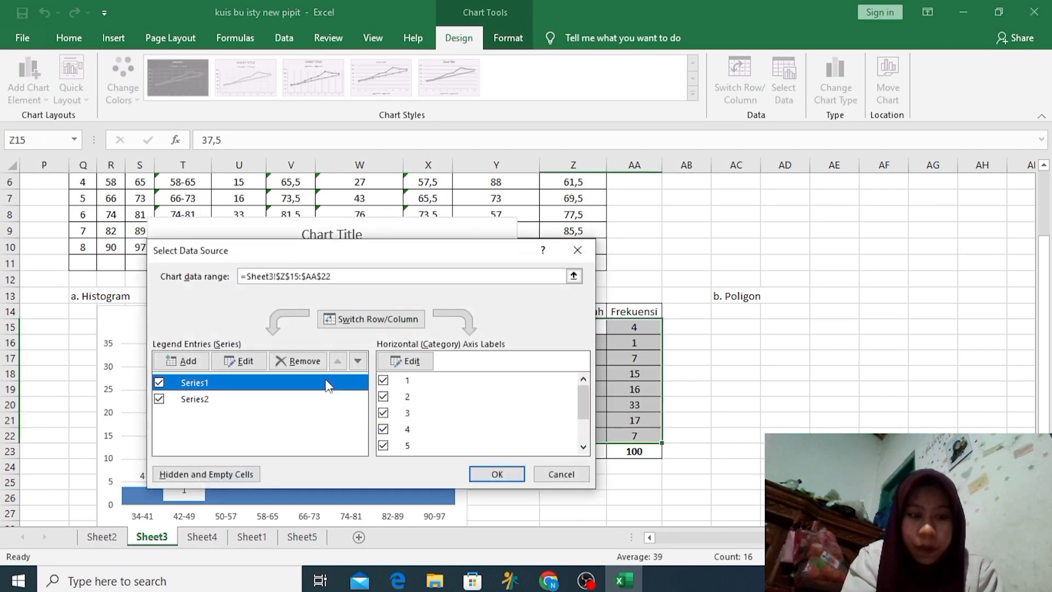
{"action": "left_click", "coordinate": [275, 362]}
Set the line chart's horizontal axis labels to the Batas tengah values in Z15:Z22 and accept the data source changes
{"action": "left_click", "coordinate": [390, 364]}
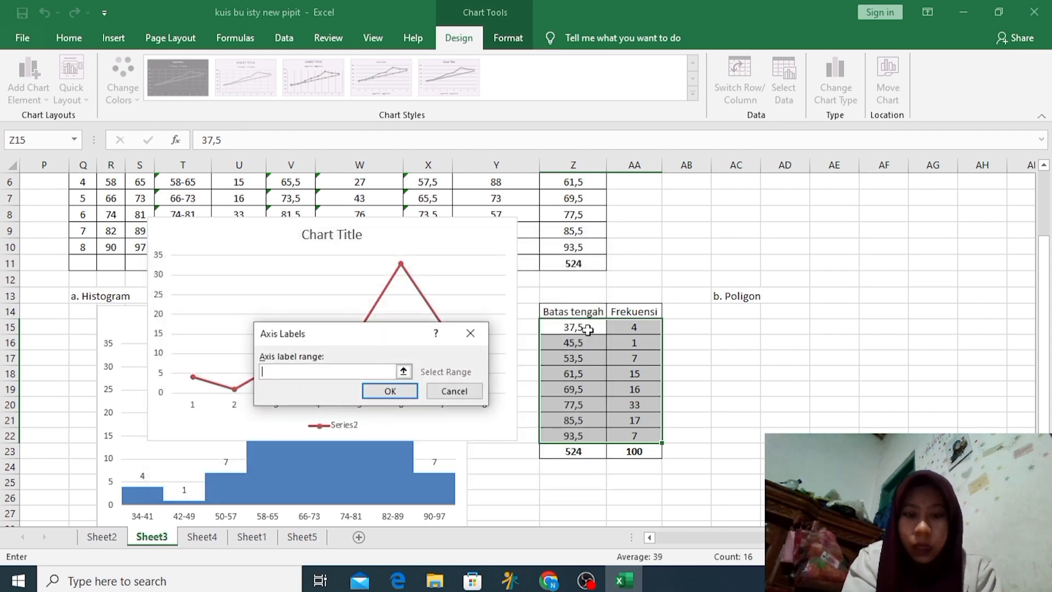
{"action": "left_click_drag", "start_coordinate": [574, 329], "coordinate": [572, 432]}
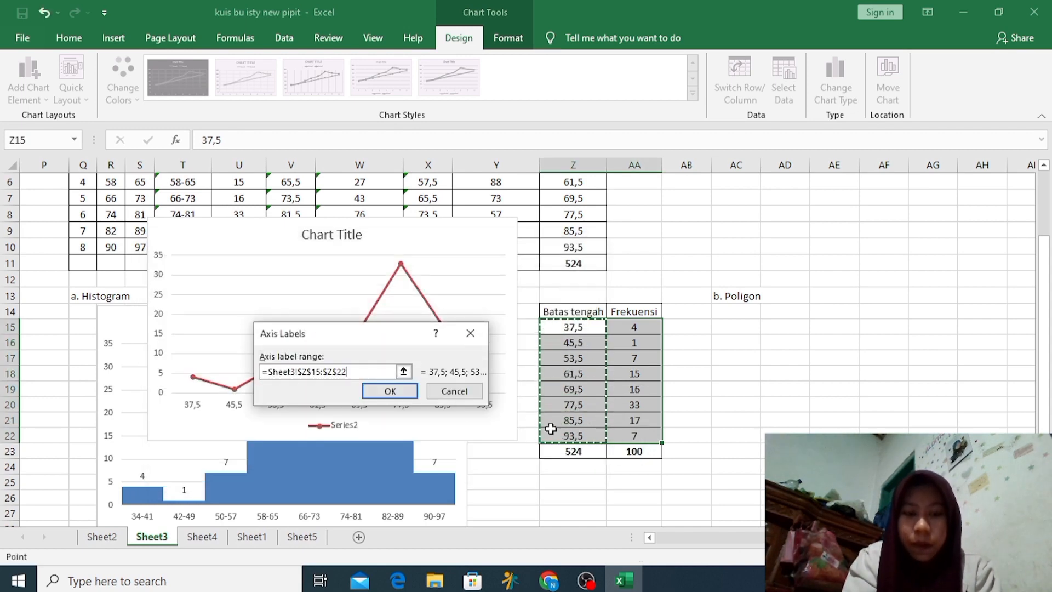
{"action": "left_click", "coordinate": [412, 390]}
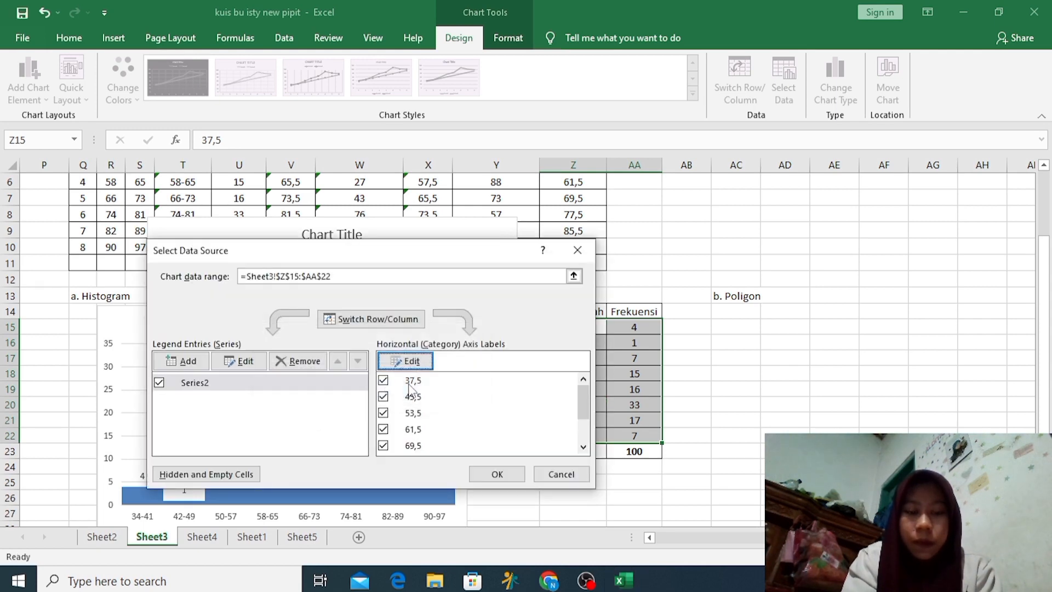
{"action": "left_click", "coordinate": [474, 467]}
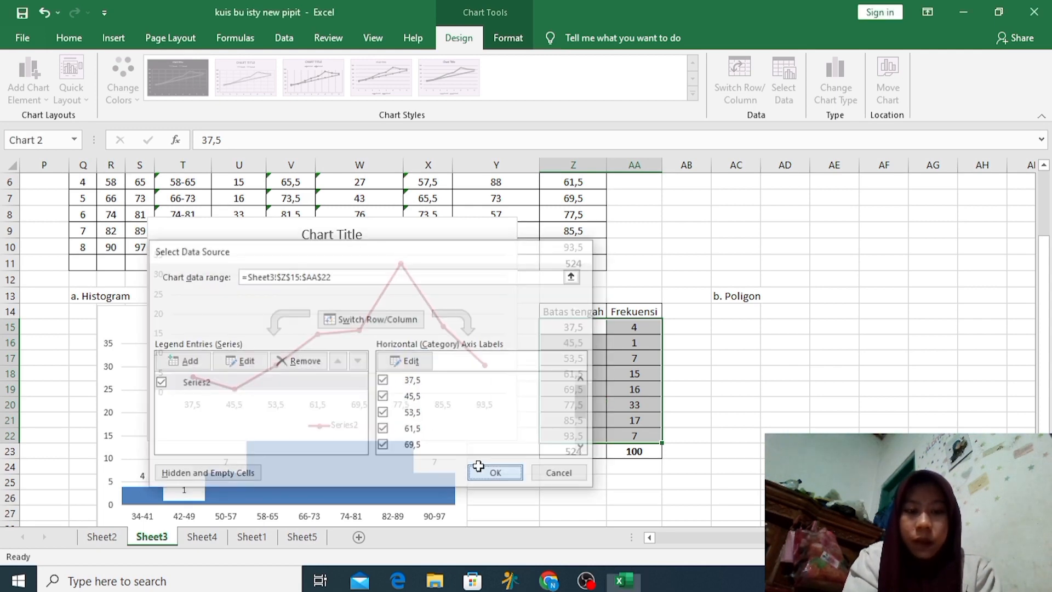
Delete the line chart's legend and change its title to "Poligon"
{"action": "left_click", "coordinate": [360, 432]}
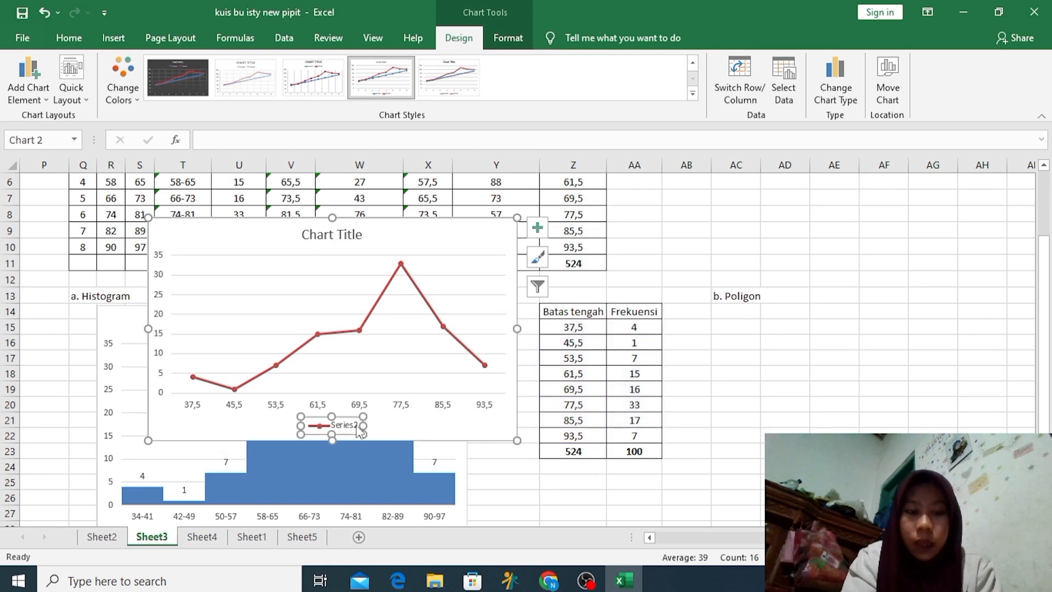
{"action": "key", "text": "Delete"}
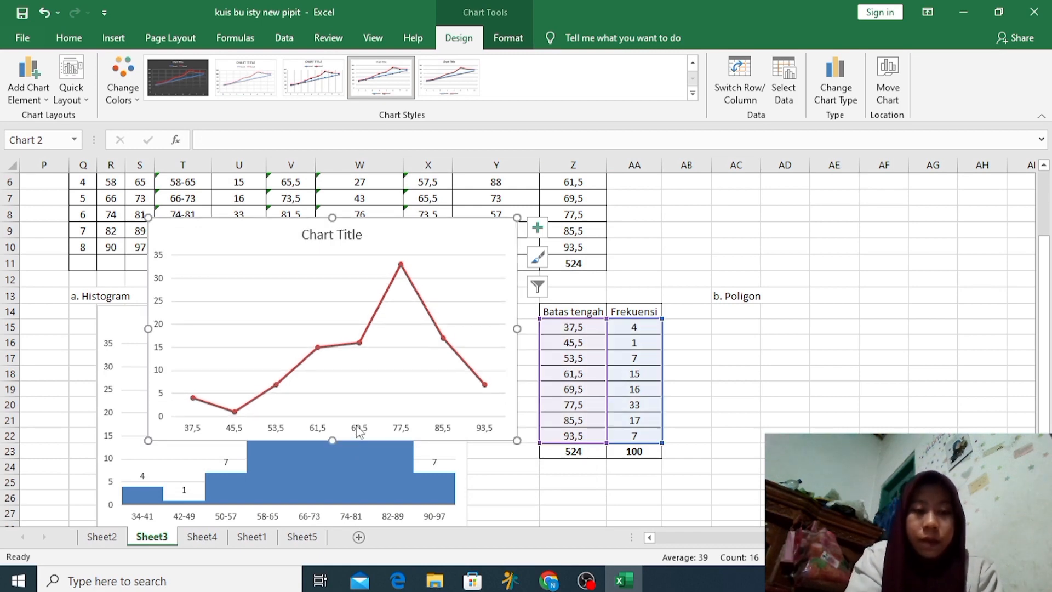
{"action": "left_click", "coordinate": [354, 237]}
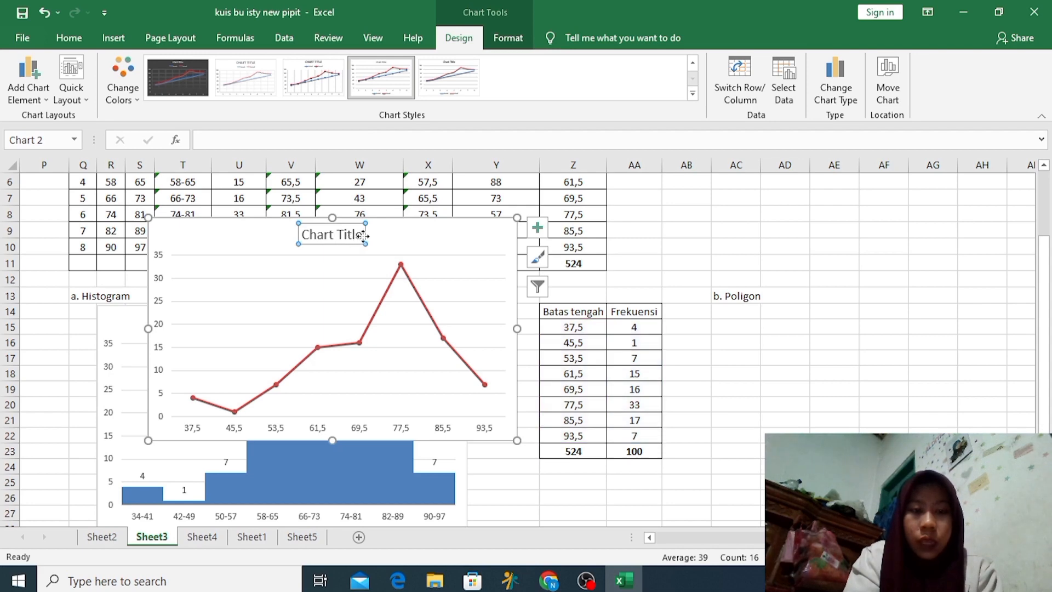
{"action": "left_click", "coordinate": [362, 235]}
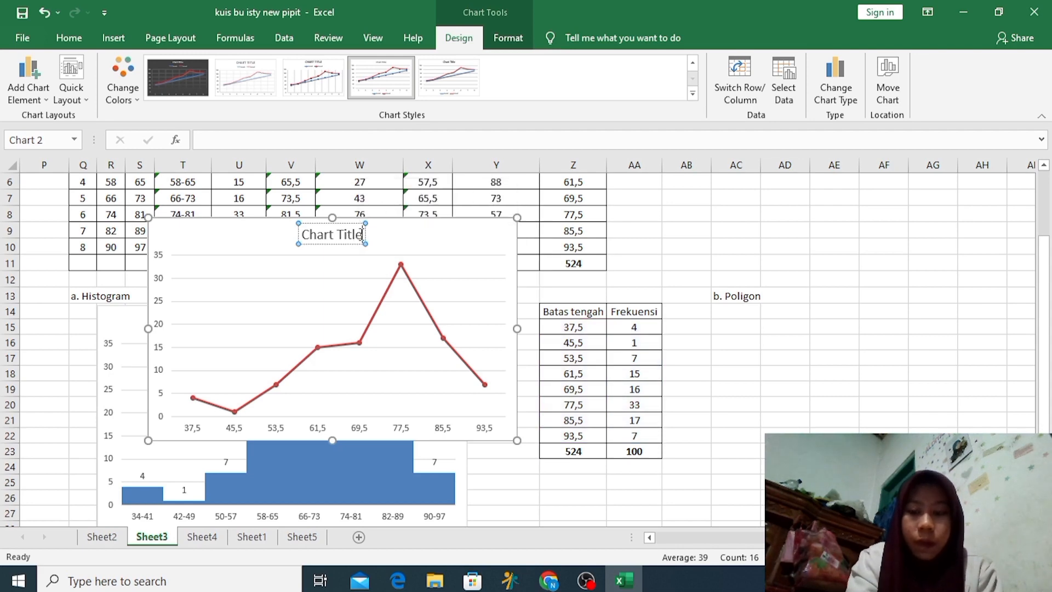
{"action": "key", "text": "BackSpace"}
{"action": "key", "text": "BackSpace"}
{"action": "key", "text": "BackSpace"}
{"action": "key", "text": "BackSpace"}
{"action": "key", "text": "BackSpace"}
{"action": "key", "text": "BackSpace"}
{"action": "key", "text": "BackSpace"}
{"action": "key", "text": "BackSpace"}
{"action": "key", "text": "BackSpace"}
{"action": "key", "text": "BackSpace"}
{"action": "key", "text": "BackSpace"}
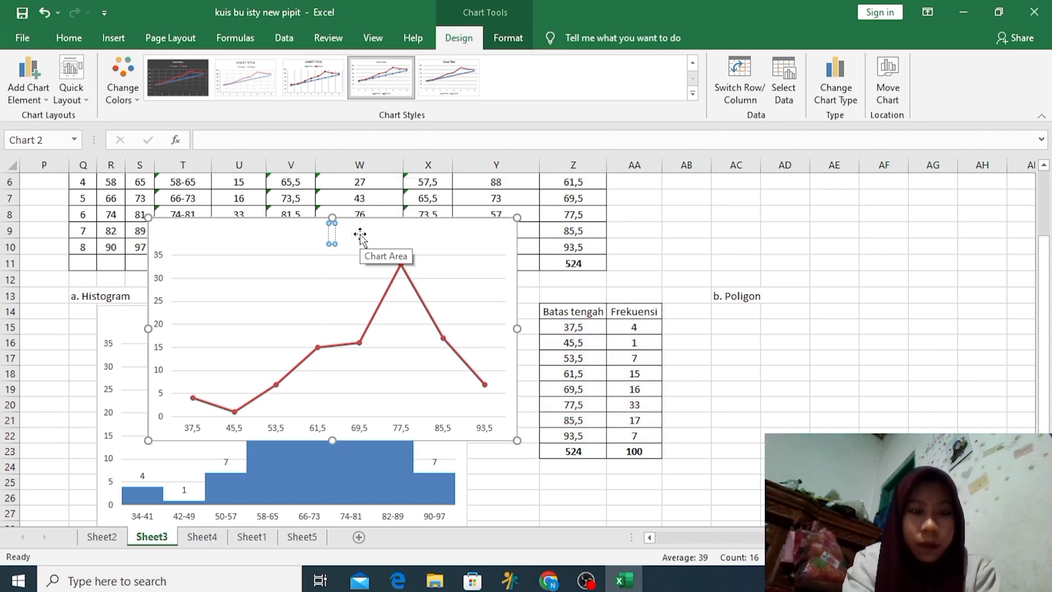
{"action": "type", "text": "Poligon"}
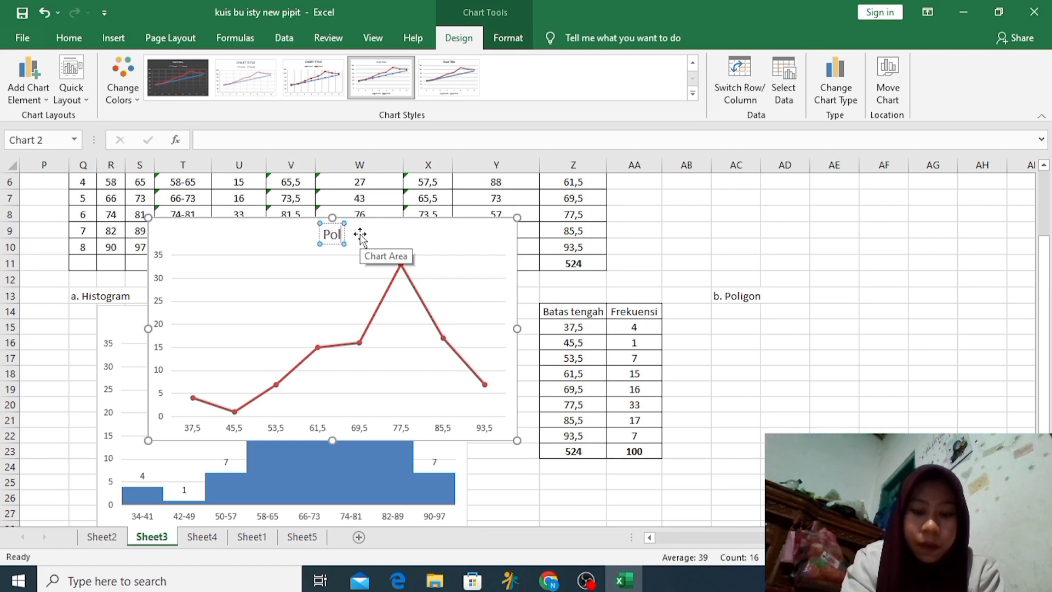
{"action": "left_click", "coordinate": [682, 247]}
Move the Poligon chart under the "b. Poligon" label and enter the label "c. Ogive" in cell R31
{"action": "left_click_drag", "start_coordinate": [456, 243], "coordinate": [596, 314]}
{"action": "left_click", "coordinate": [805, 394]}
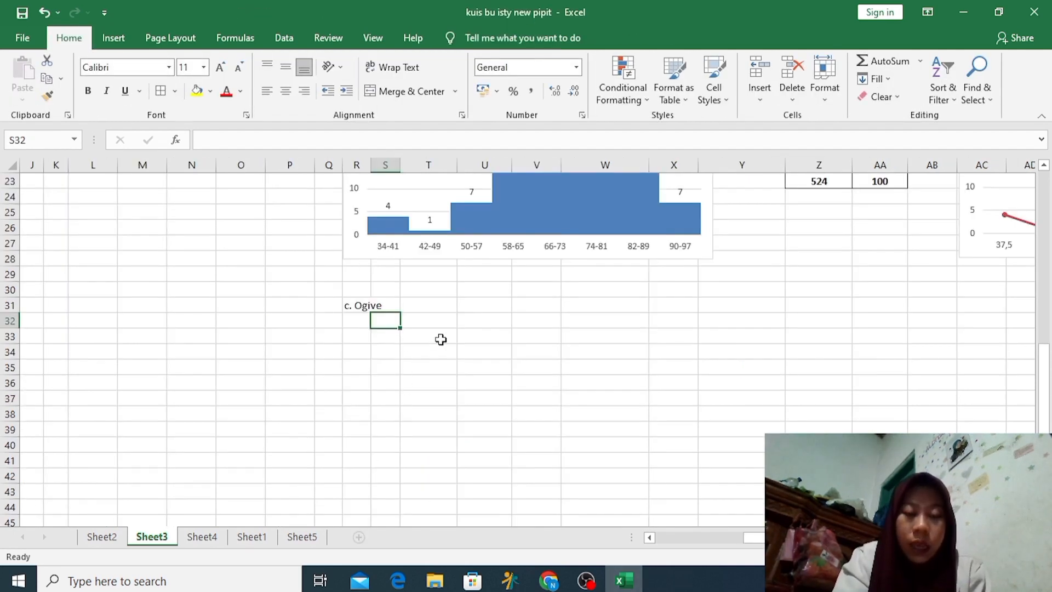
Insert a line chart with markers from the T. Atas and Frekuensi atas values in V3:W10
{"action": "left_click", "coordinate": [1040, 401]}
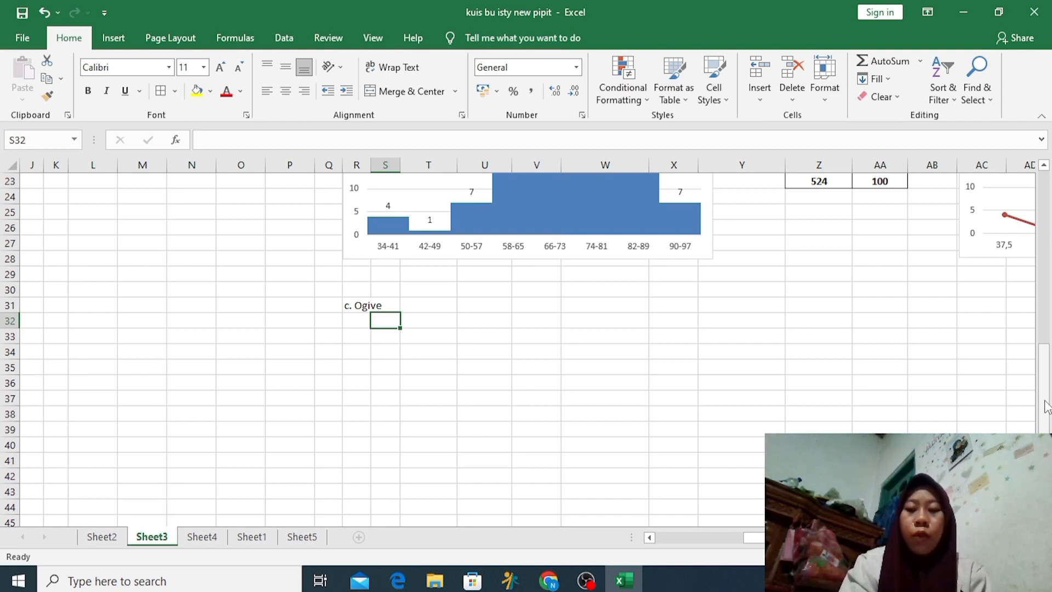
{"action": "left_click_drag", "start_coordinate": [1045, 406], "coordinate": [1045, 229]}
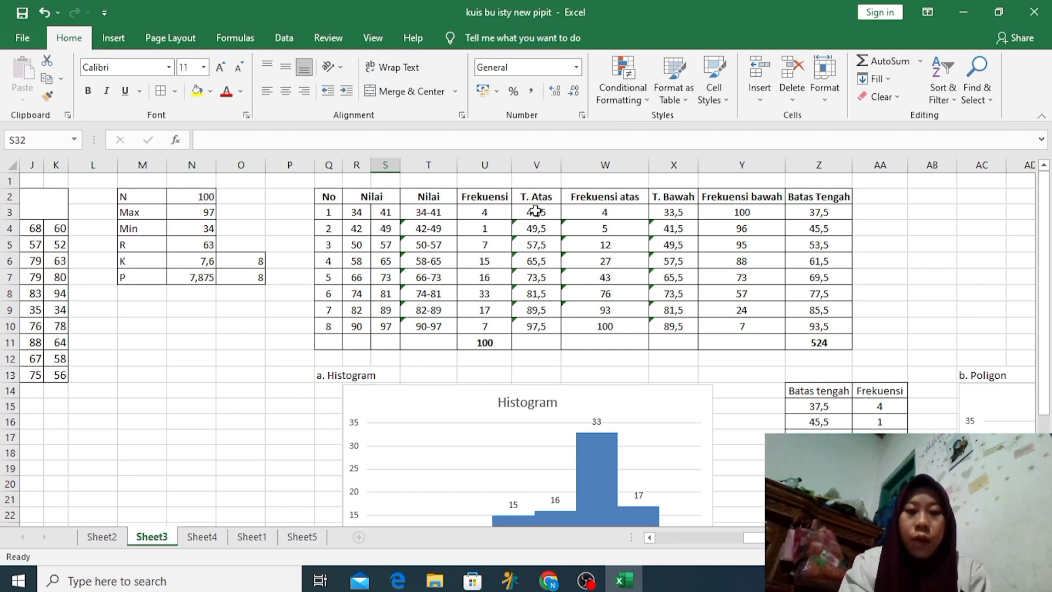
{"action": "left_click_drag", "start_coordinate": [536, 211], "coordinate": [588, 326]}
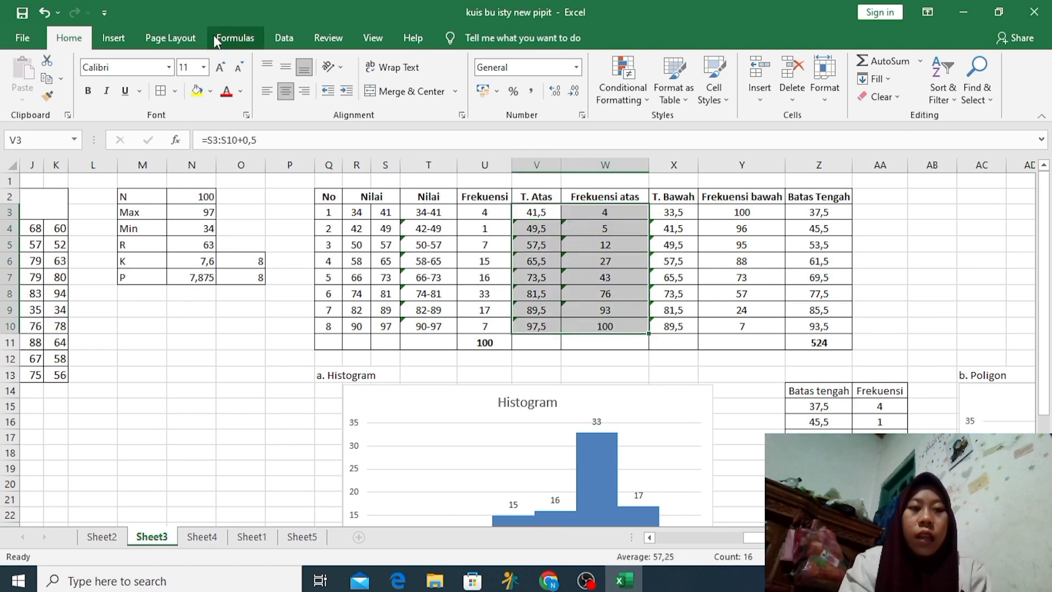
{"action": "left_click", "coordinate": [122, 41]}
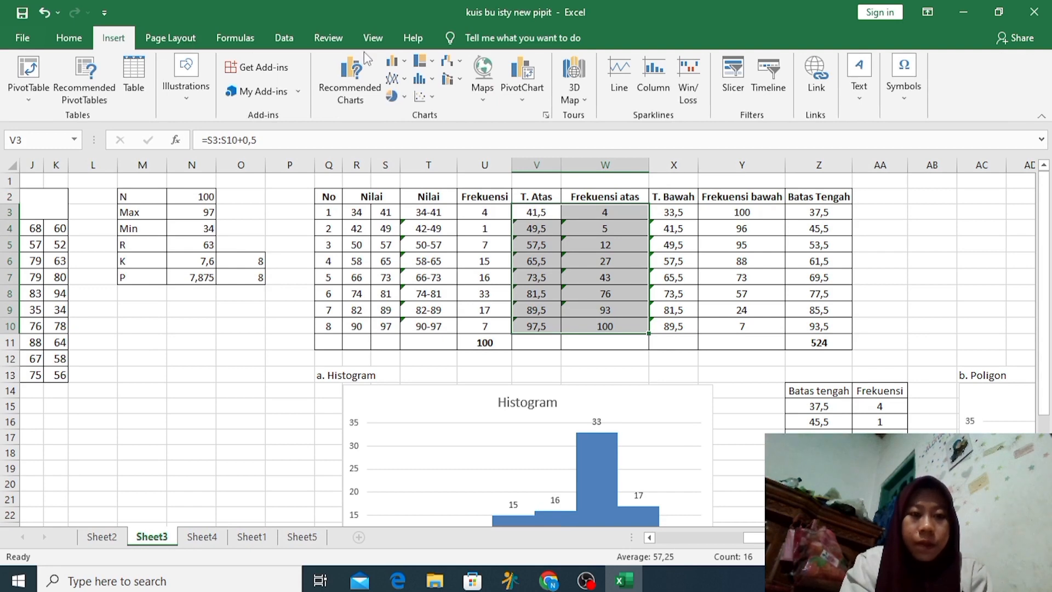
{"action": "left_click", "coordinate": [404, 77]}
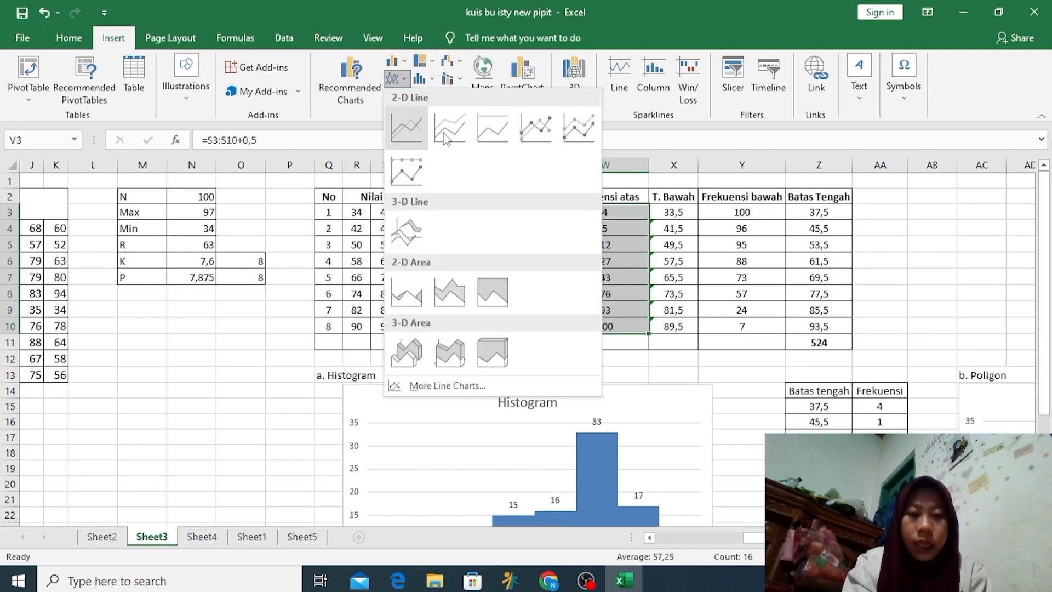
{"action": "left_click", "coordinate": [536, 132]}
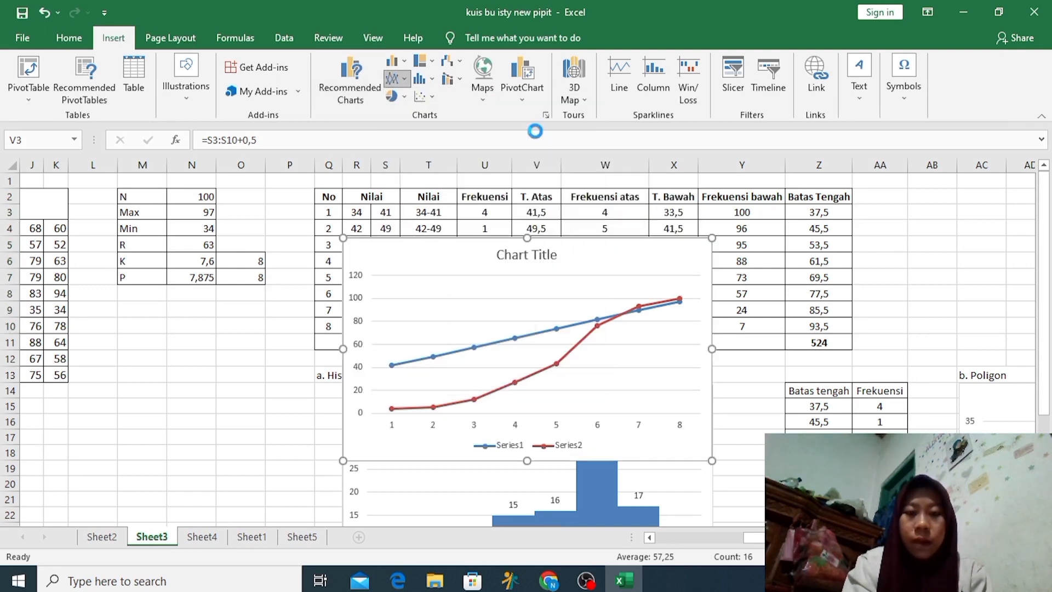
Remove Series1, the T. Atas values, from the new line chart's data source
{"action": "left_click", "coordinate": [513, 340]}
{"action": "right_click", "coordinate": [513, 340]}
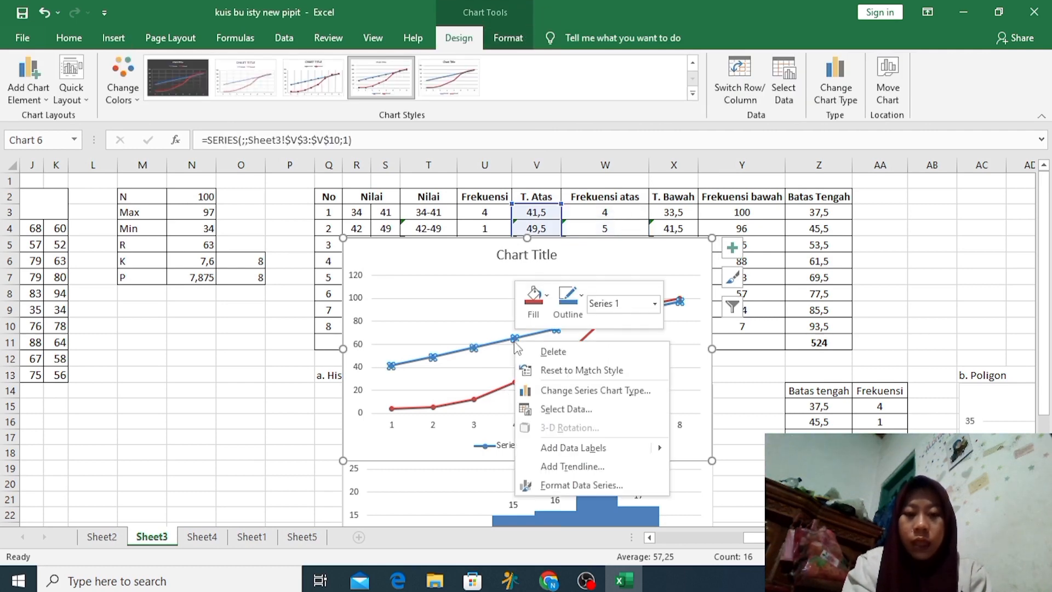
{"action": "left_click", "coordinate": [554, 404]}
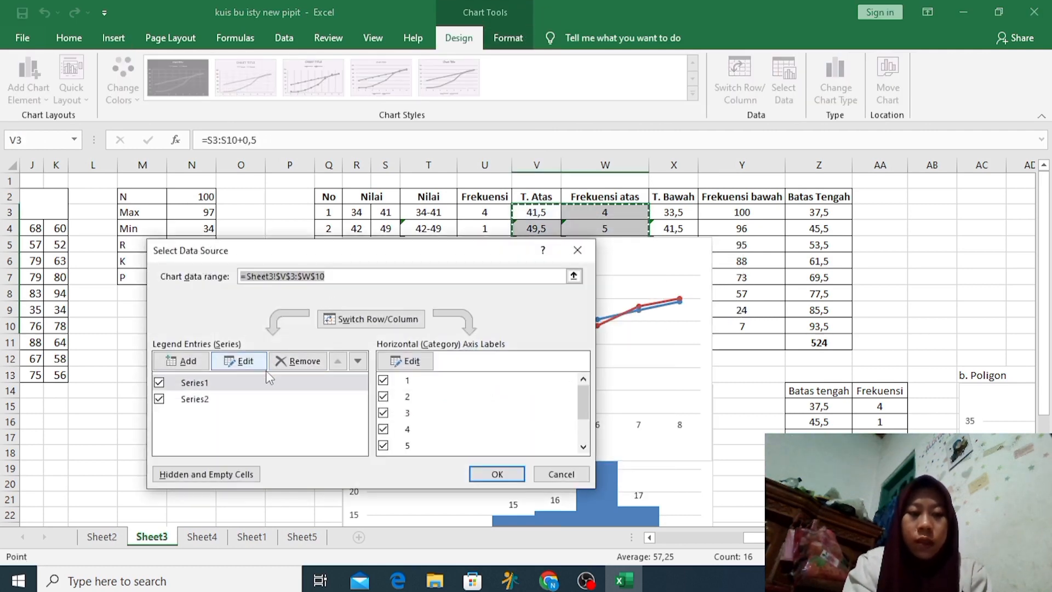
{"action": "left_click", "coordinate": [264, 383]}
{"action": "left_click", "coordinate": [298, 360]}
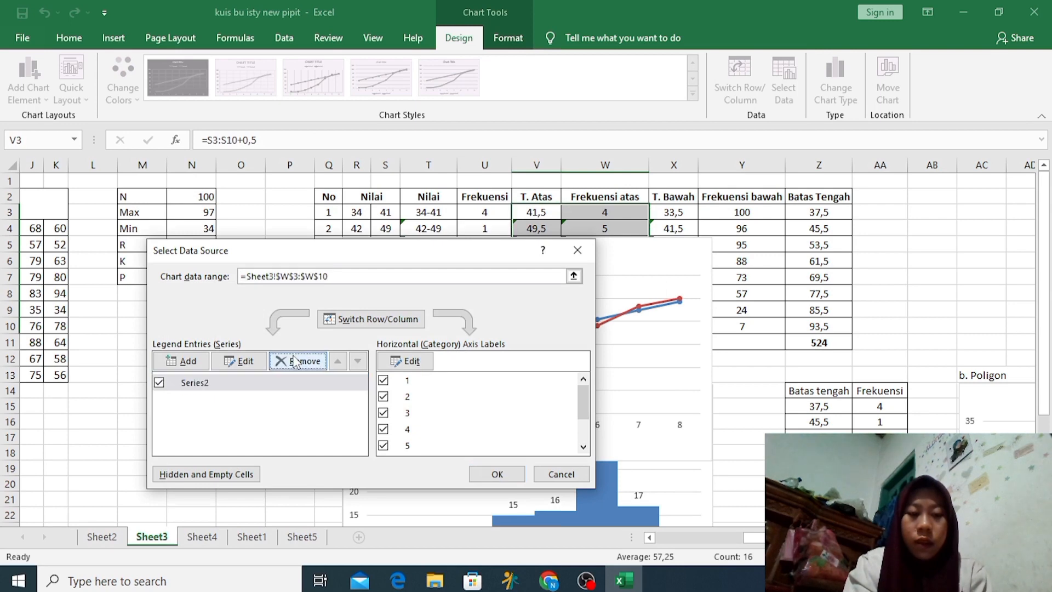
Set the new chart's horizontal axis labels to the T. Atas range V3:V11 and accept the data source changes
{"action": "left_click", "coordinate": [413, 365]}
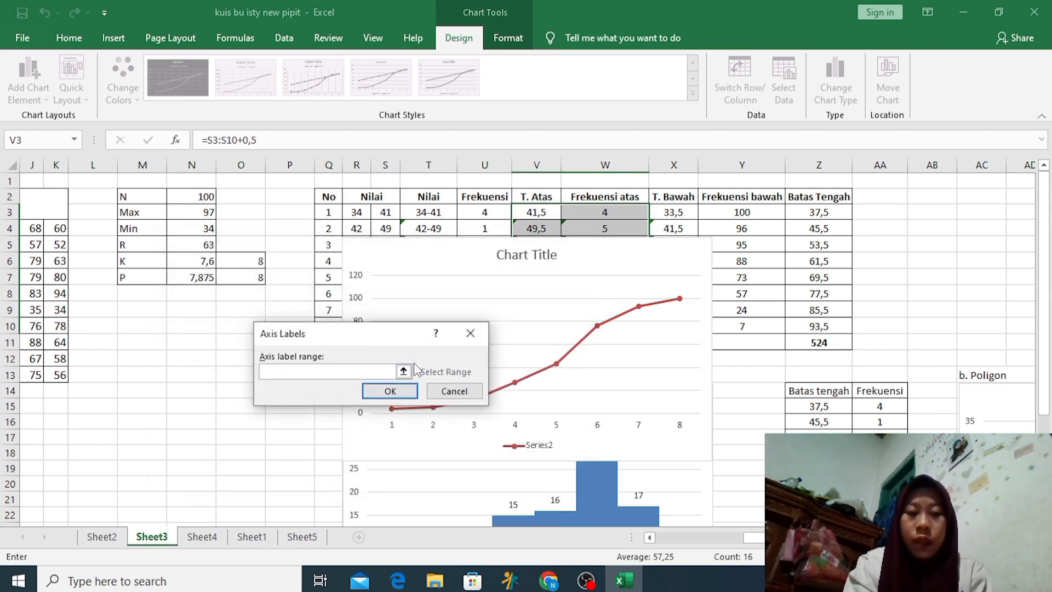
{"action": "left_click_drag", "start_coordinate": [532, 211], "coordinate": [538, 339]}
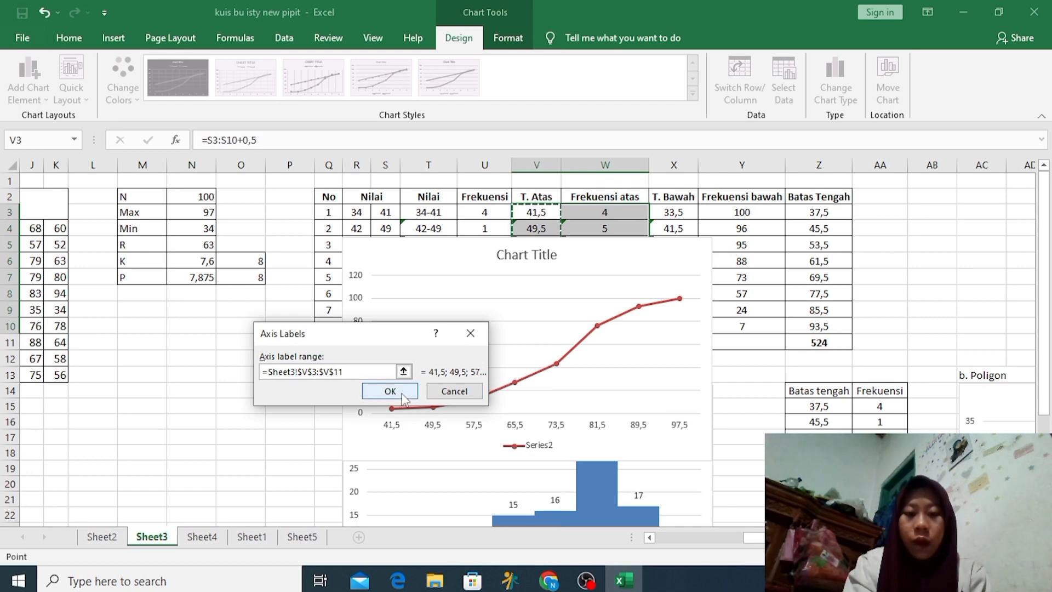
{"action": "left_click", "coordinate": [403, 394]}
{"action": "left_click", "coordinate": [499, 474]}
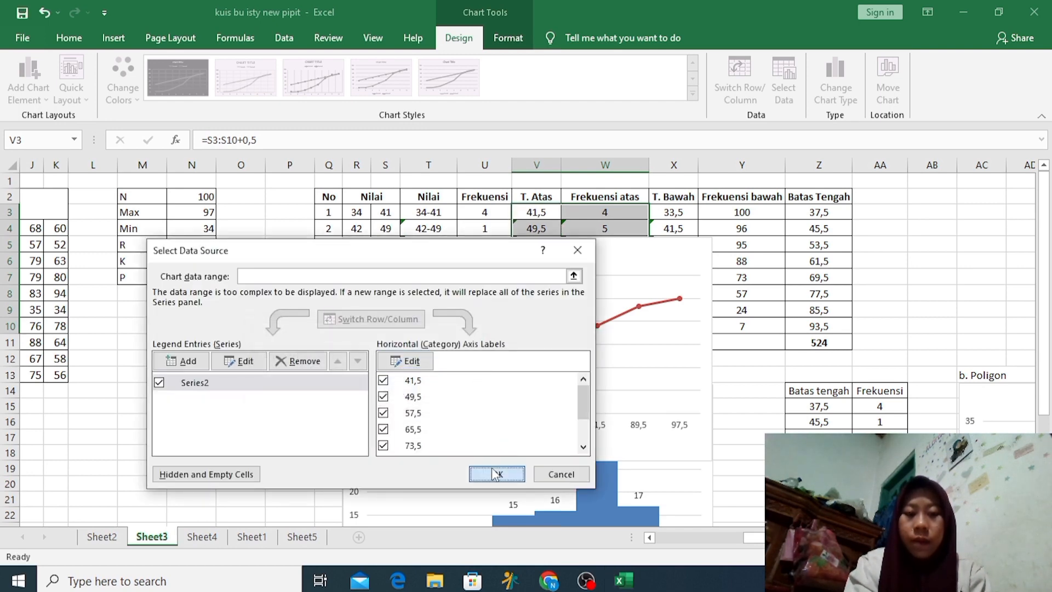
Delete the new chart's legend, change its title to "Ogive (-)" and close the chart title formatting options
{"action": "left_click", "coordinate": [545, 449]}
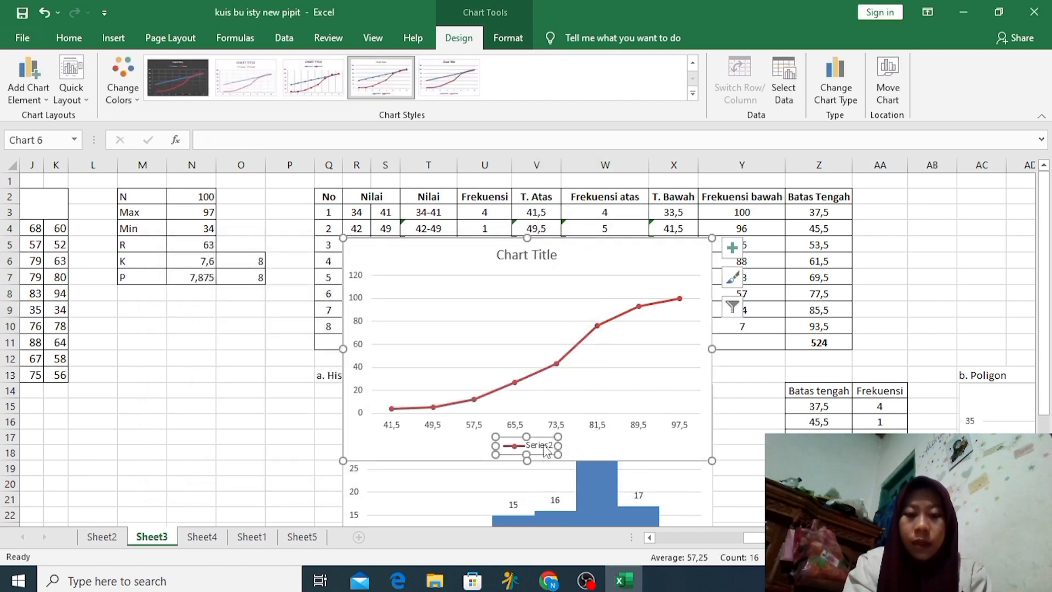
{"action": "key", "text": "Delete"}
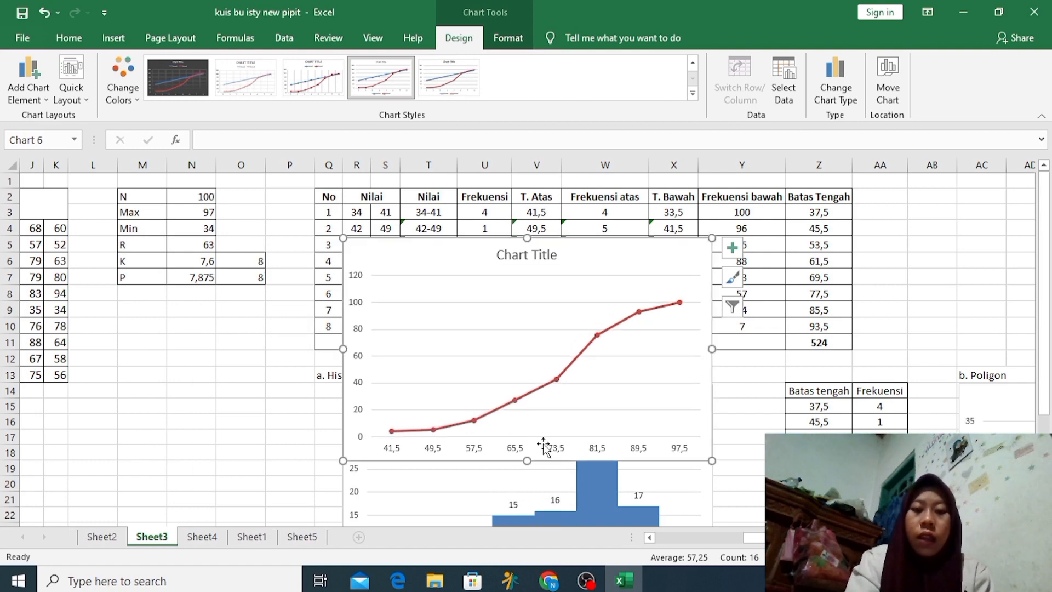
{"action": "left_click", "coordinate": [552, 252]}
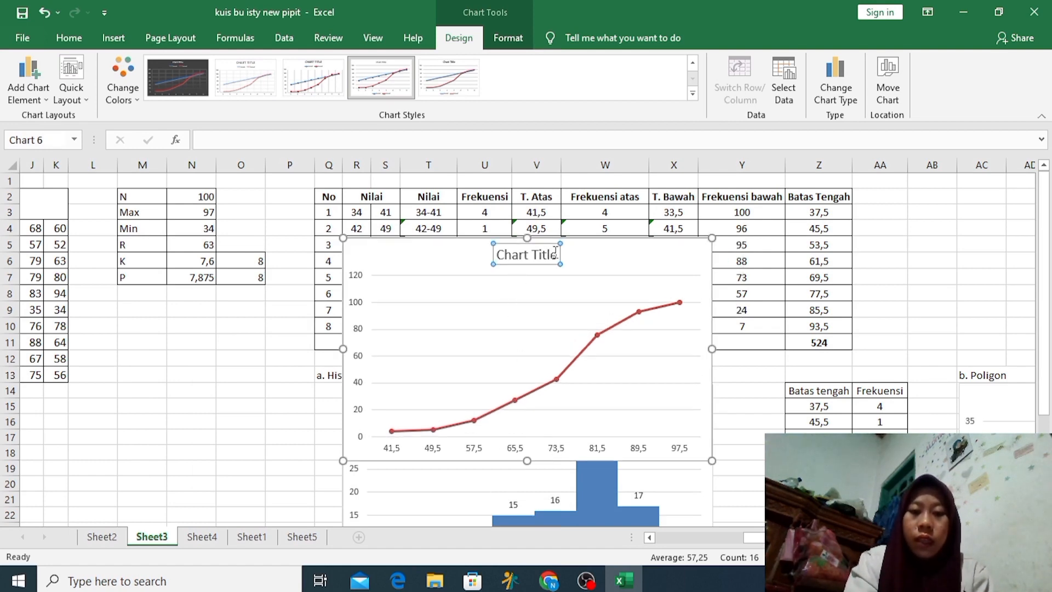
{"action": "double_click", "coordinate": [554, 251]}
{"action": "key", "text": "BackSpace"}
{"action": "key", "text": "BackSpace"}
{"action": "key", "text": "BackSpace"}
{"action": "key", "text": "BackSpace"}
{"action": "key", "text": "BackSpace"}
{"action": "key", "text": "BackSpace"}
{"action": "key", "text": "BackSpace"}
{"action": "key", "text": "BackSpace"}
{"action": "key", "text": "BackSpace"}
{"action": "key", "text": "BackSpace"}
{"action": "key", "text": "BackSpace"}
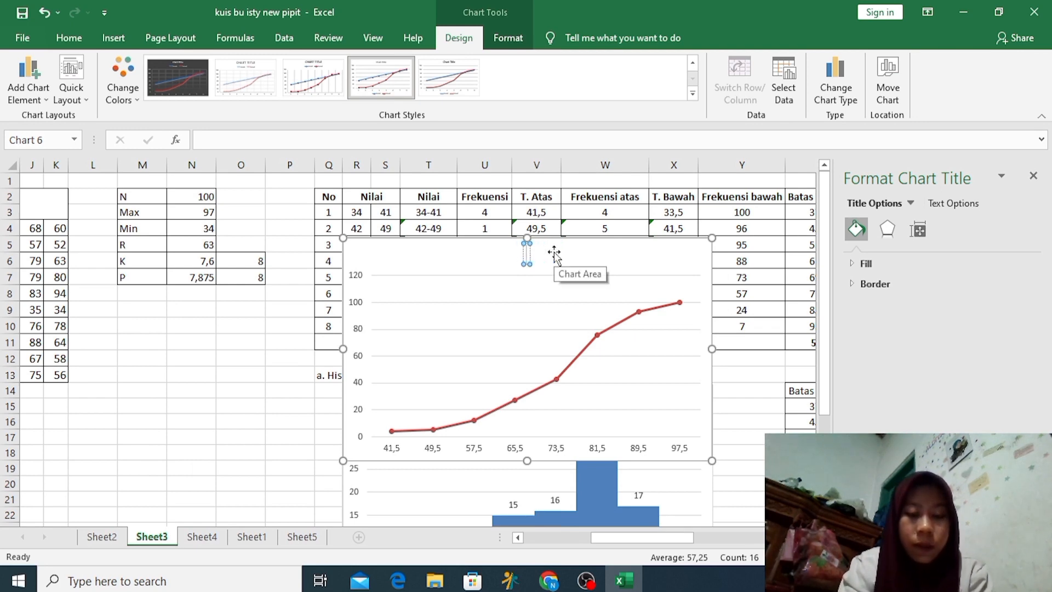
{"action": "type", "text": "Ogive"}
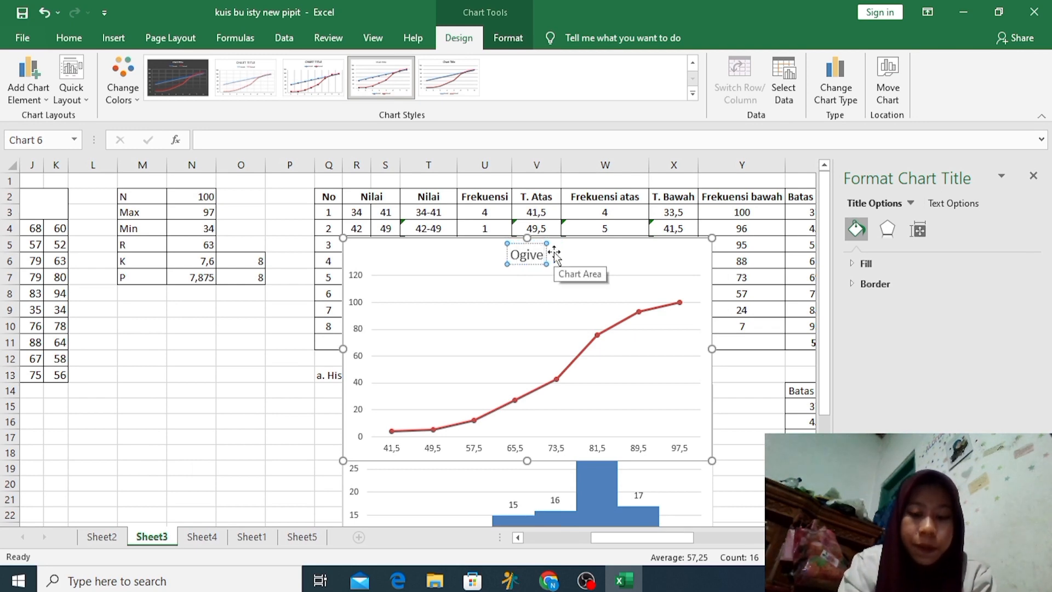
{"action": "type", "text": " (-)"}
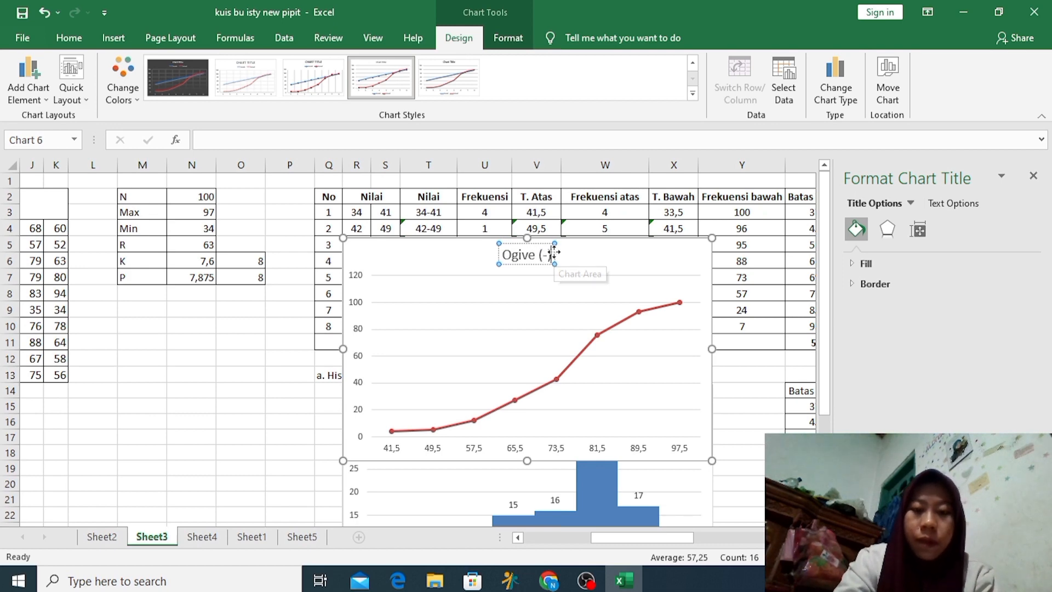
{"action": "left_click", "coordinate": [271, 376]}
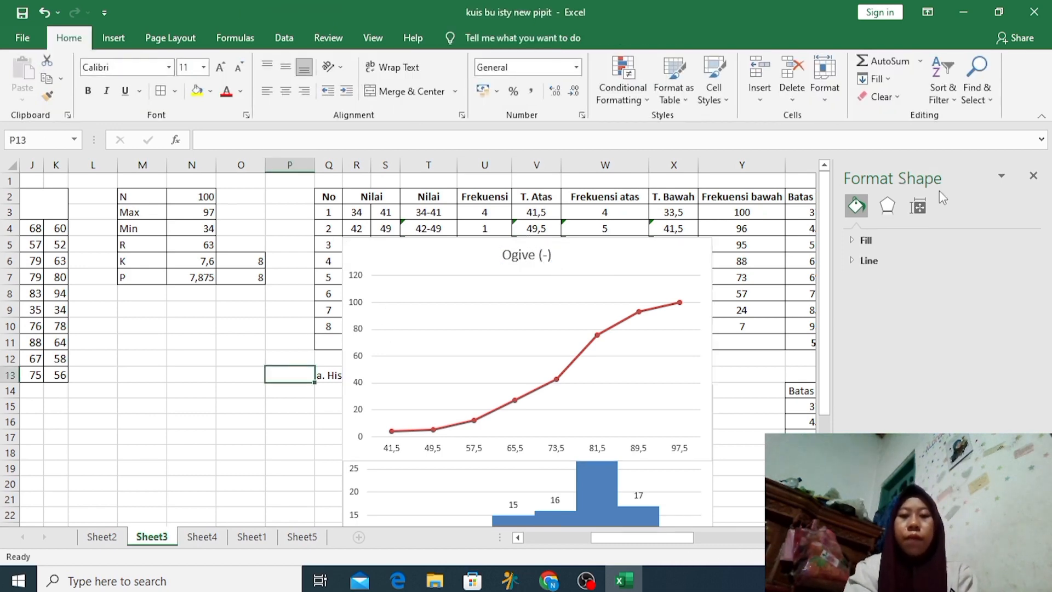
{"action": "left_click", "coordinate": [1030, 174]}
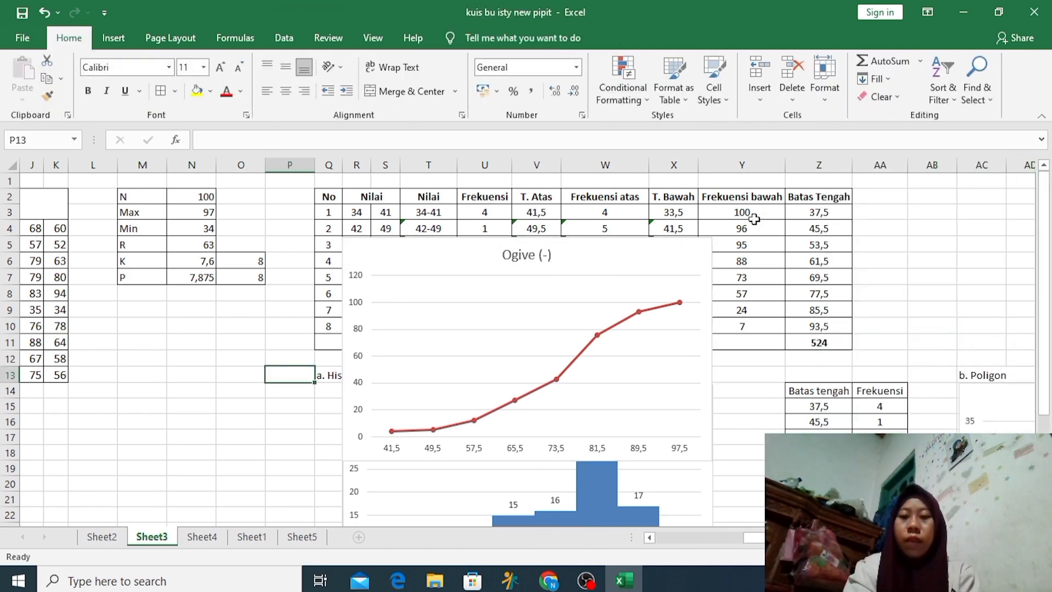
Move the Ogive (-) chart off the frequency table to just below the "c. Ogive" label in row 31
{"action": "left_click_drag", "start_coordinate": [684, 255], "coordinate": [611, 554]}
{"action": "left_click_drag", "start_coordinate": [621, 523], "coordinate": [655, 481]}
{"action": "left_click_drag", "start_coordinate": [1041, 243], "coordinate": [1040, 320]}
{"action": "left_click_drag", "start_coordinate": [650, 350], "coordinate": [647, 496]}
{"action": "left_click_drag", "start_coordinate": [1042, 403], "coordinate": [1044, 424]}
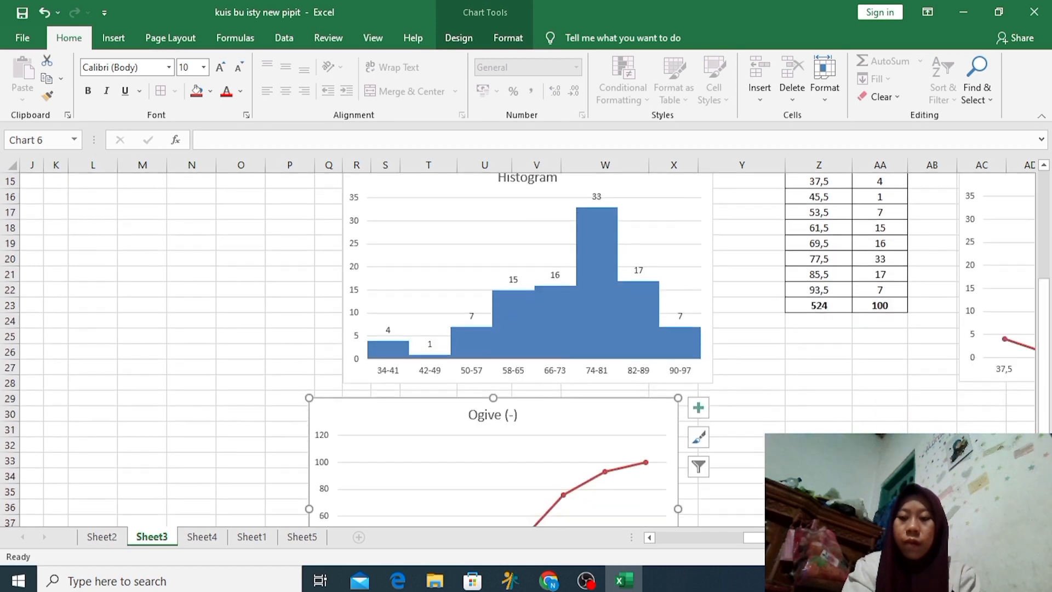
{"action": "mouse_move", "coordinate": [666, 413]}
{"action": "left_mouse_down"}
{"action": "mouse_move", "coordinate": [700, 459]}
{"action": "mouse_move", "coordinate": [728, 457]}
{"action": "left_mouse_up"}
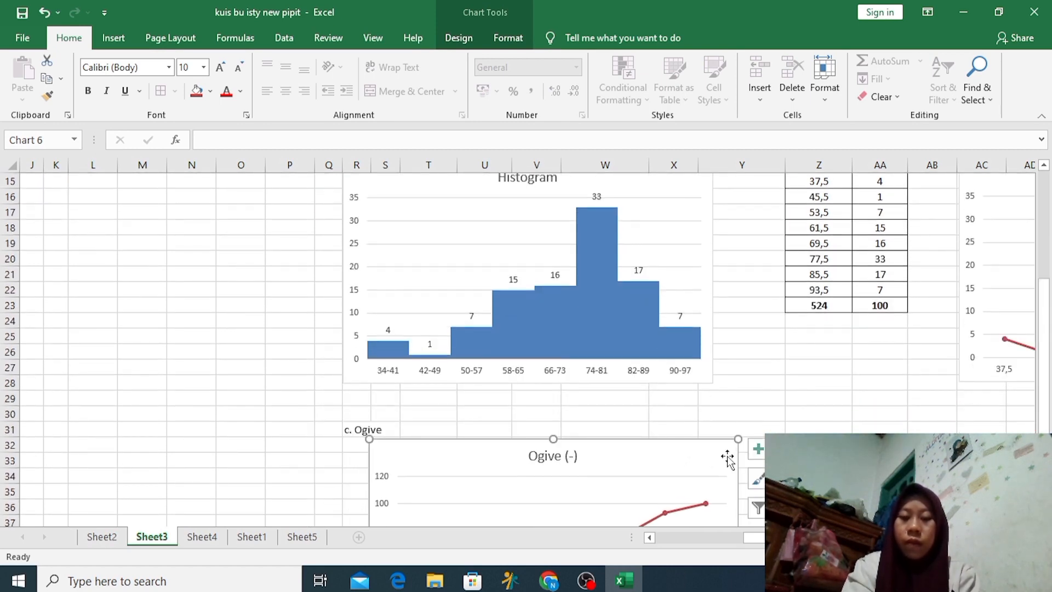
{"action": "left_click", "coordinate": [818, 444]}
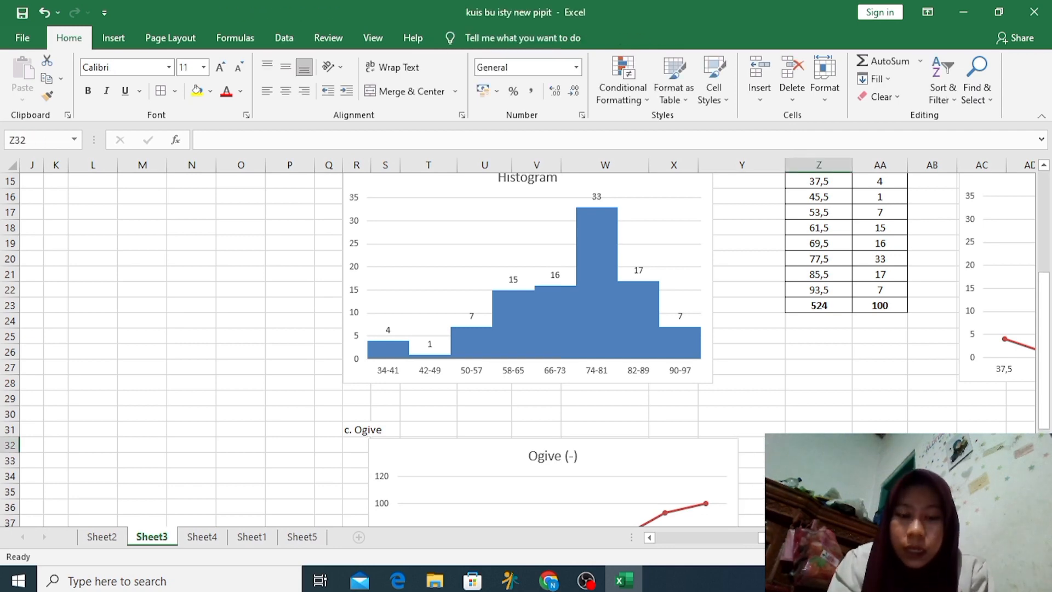
{"action": "left_click_drag", "start_coordinate": [1049, 397], "coordinate": [1050, 293]}
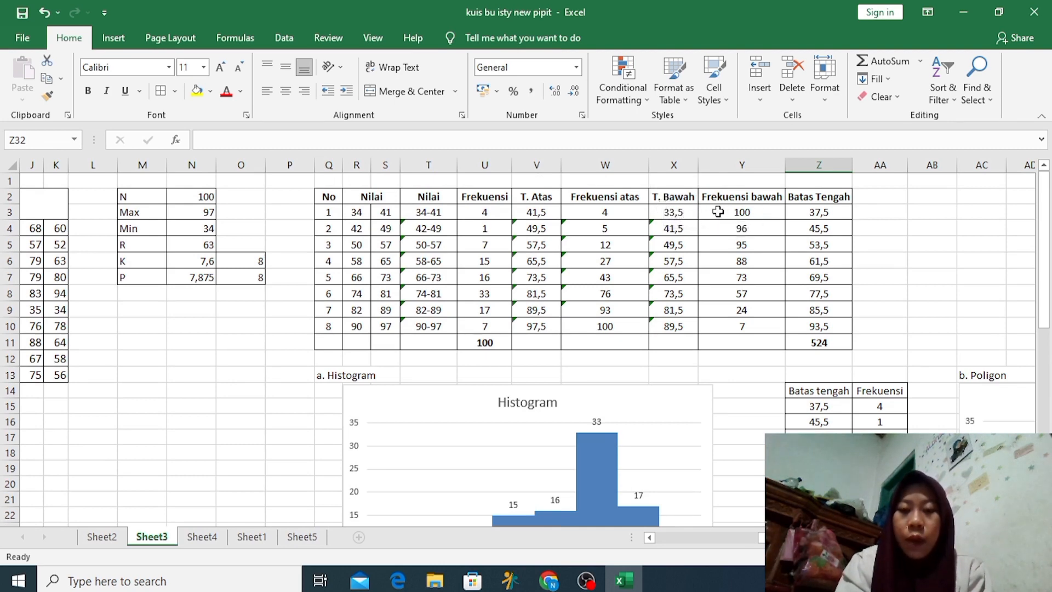
Insert a 2-D line chart with markers from the T. Bawah and Frekuensi bawah values in X3:Y10
{"action": "left_click_drag", "start_coordinate": [692, 212], "coordinate": [727, 327]}
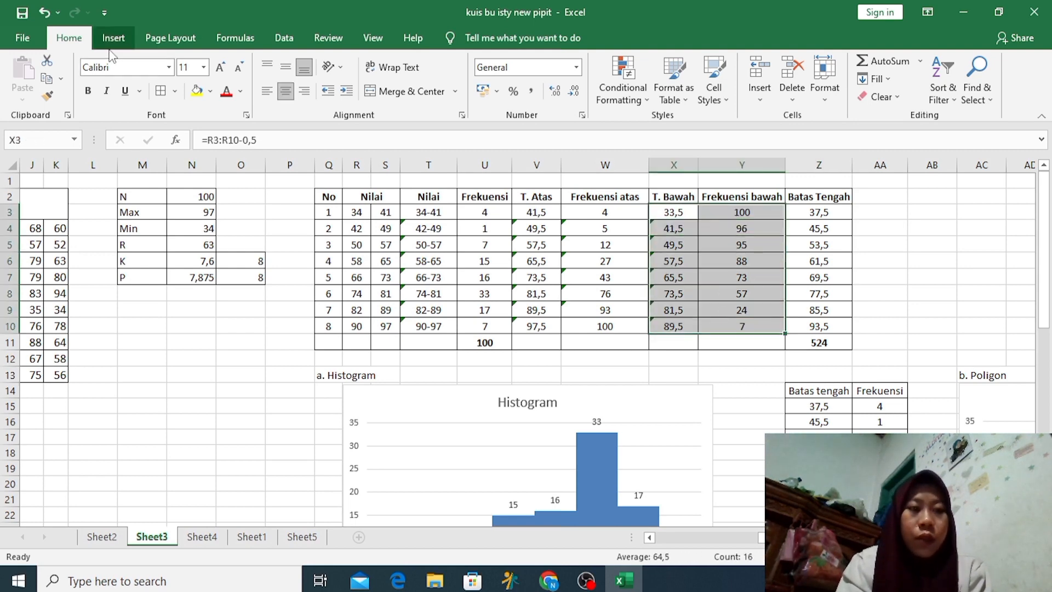
{"action": "left_click", "coordinate": [111, 48]}
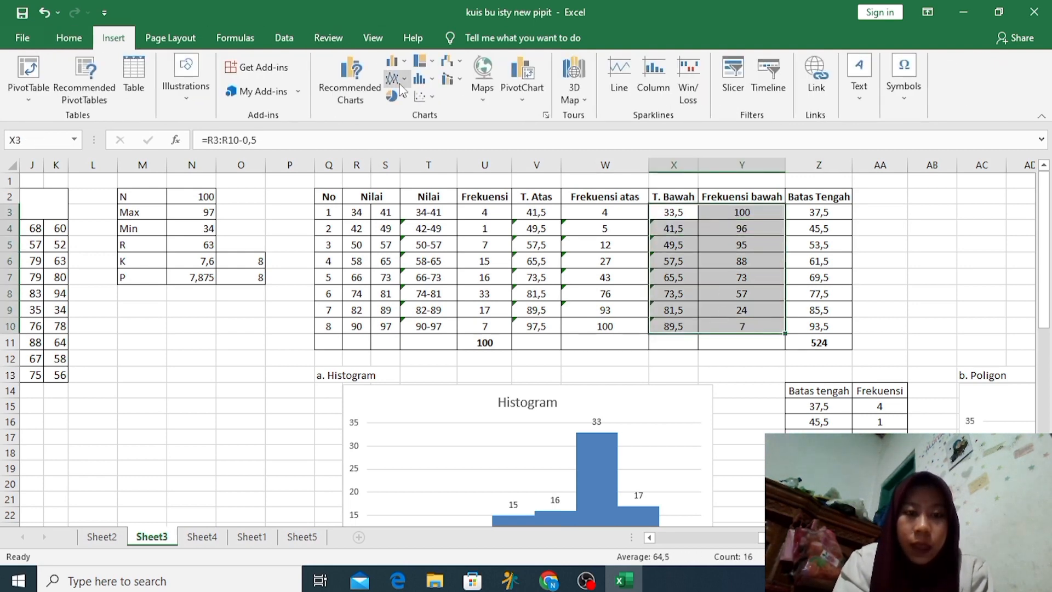
{"action": "left_click", "coordinate": [403, 80]}
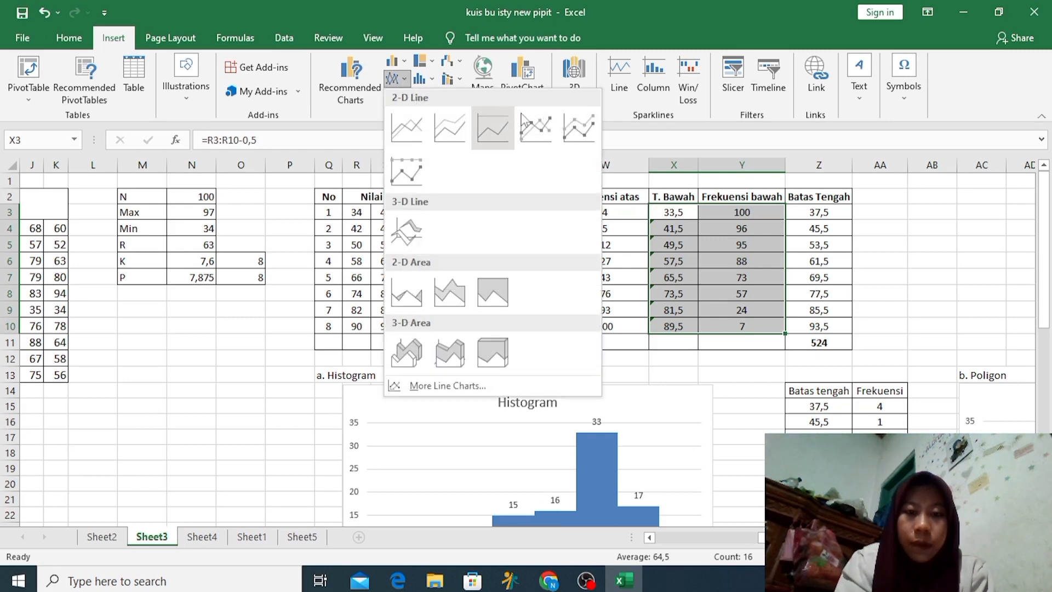
{"action": "left_click", "coordinate": [538, 126]}
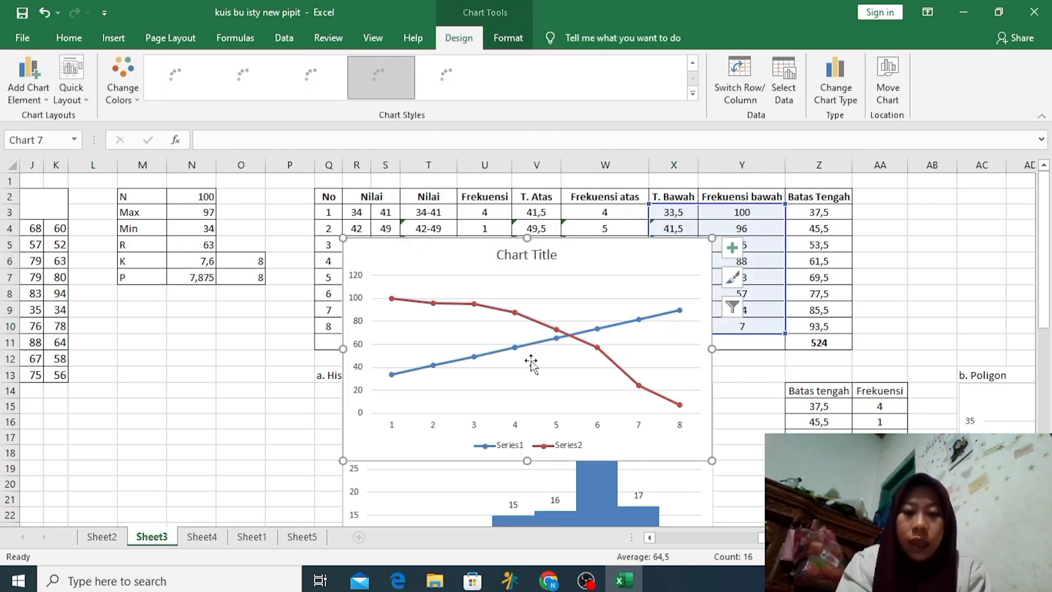
Remove Series1, the T. Bawah values, from the new line chart's data source
{"action": "left_click", "coordinate": [517, 350]}
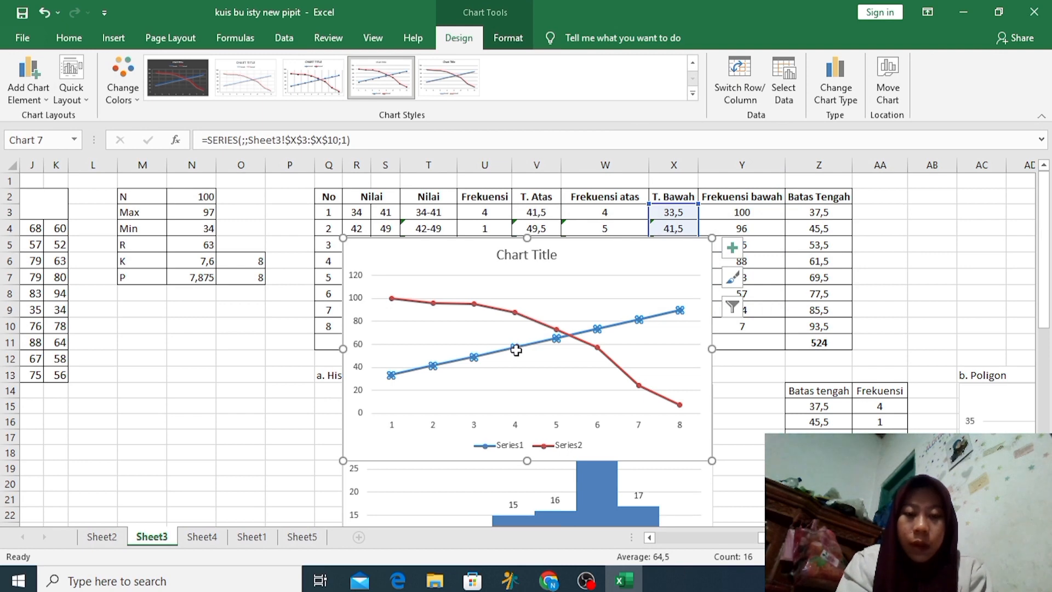
{"action": "right_click", "coordinate": [517, 350]}
{"action": "left_click", "coordinate": [568, 418]}
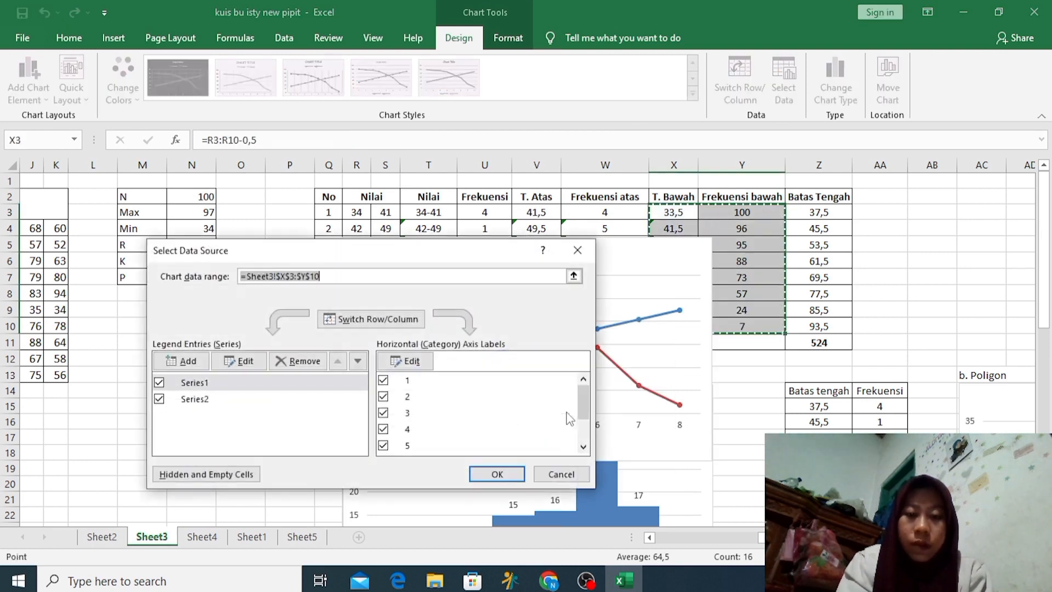
{"action": "left_click", "coordinate": [267, 383]}
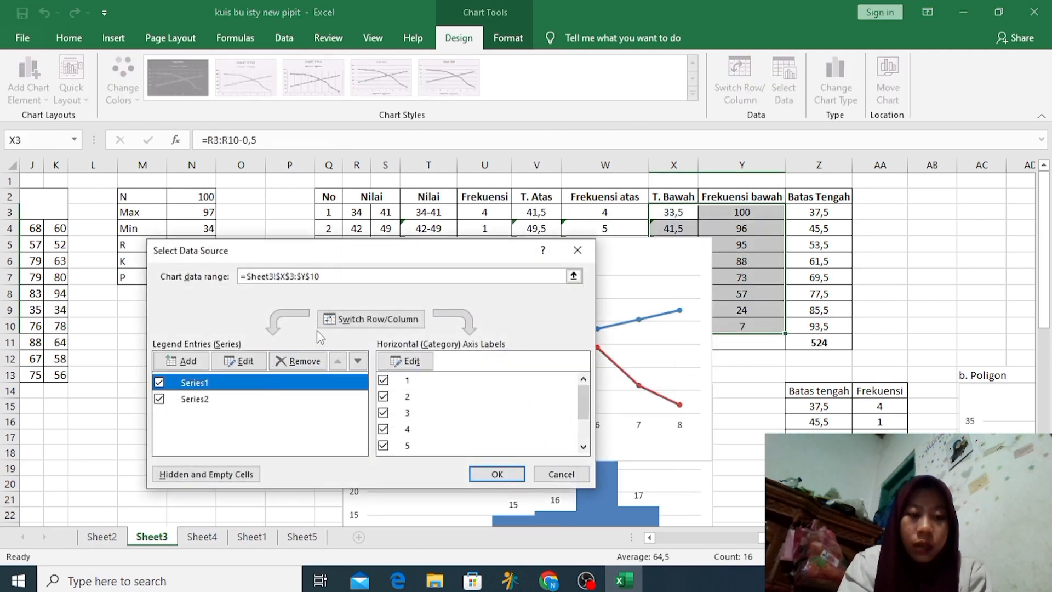
{"action": "left_click", "coordinate": [304, 360]}
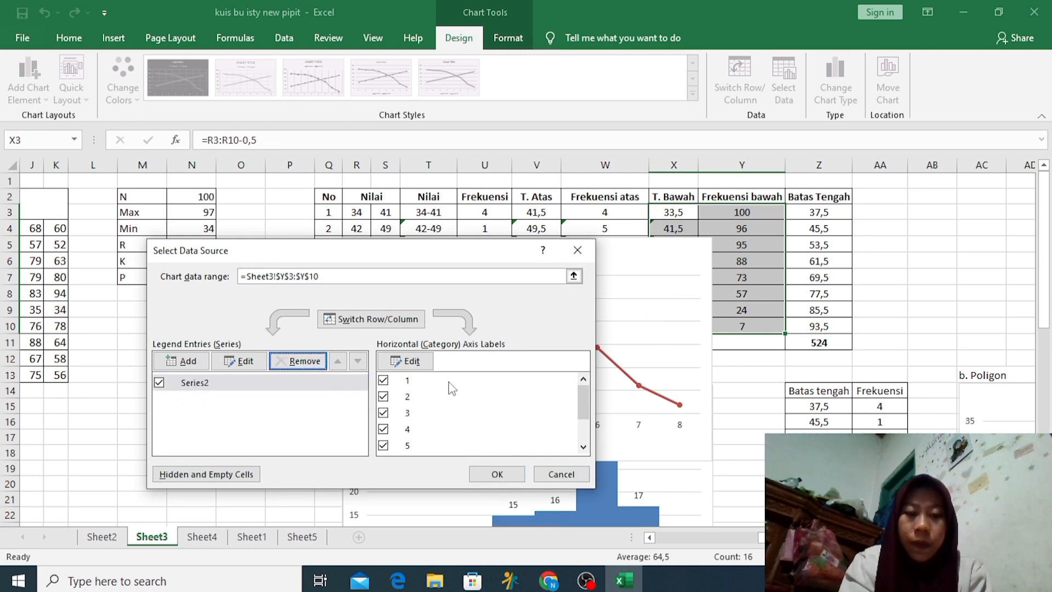
Set the chart's horizontal axis labels to the T. Bawah range X3:X11 and accept the data source changes
{"action": "left_click", "coordinate": [424, 365]}
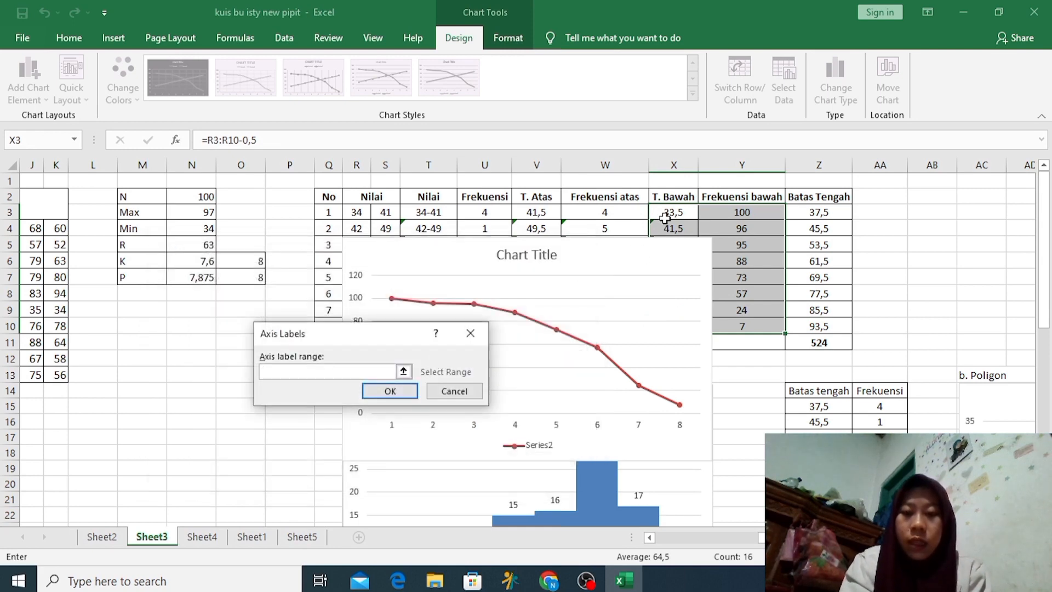
{"action": "left_click_drag", "start_coordinate": [667, 213], "coordinate": [675, 338]}
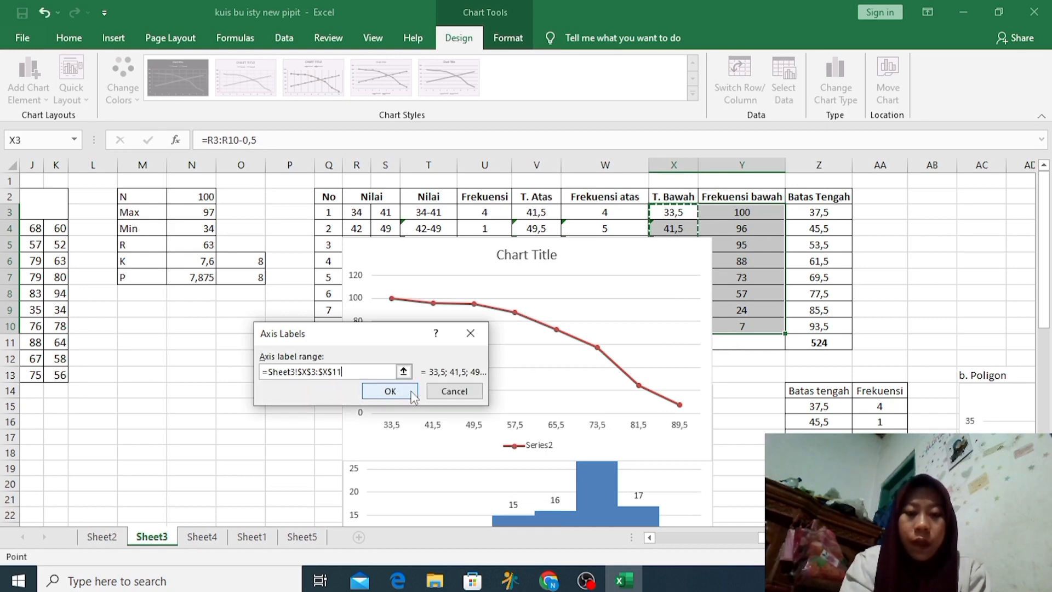
{"action": "left_click", "coordinate": [410, 391]}
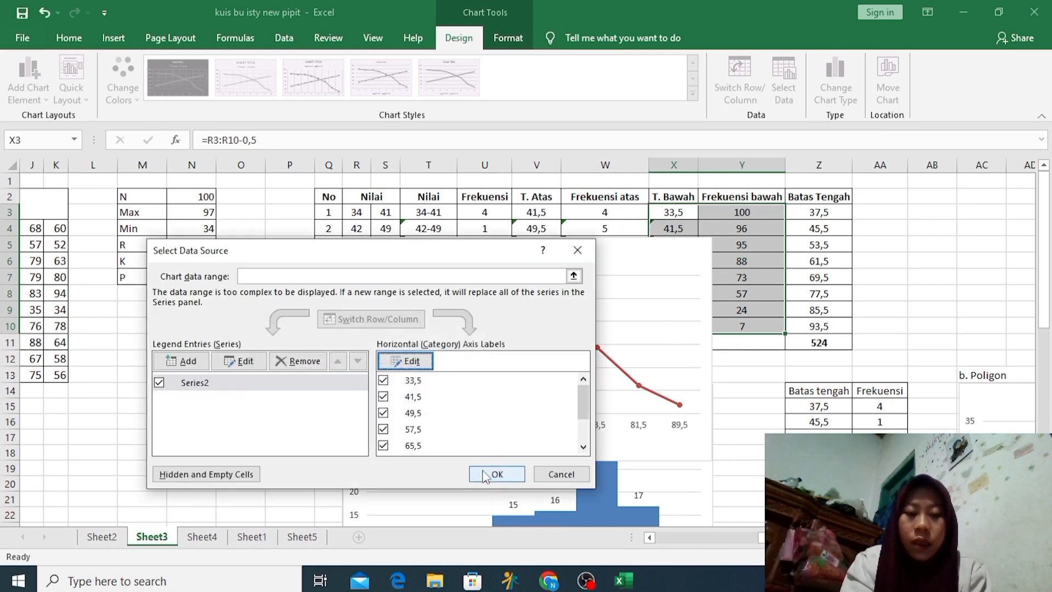
{"action": "left_click", "coordinate": [484, 475]}
Delete the T. Bawah chart's legend, change its title to "Ogive (+)" and close the chart title formatting options
{"action": "left_click", "coordinate": [534, 447]}
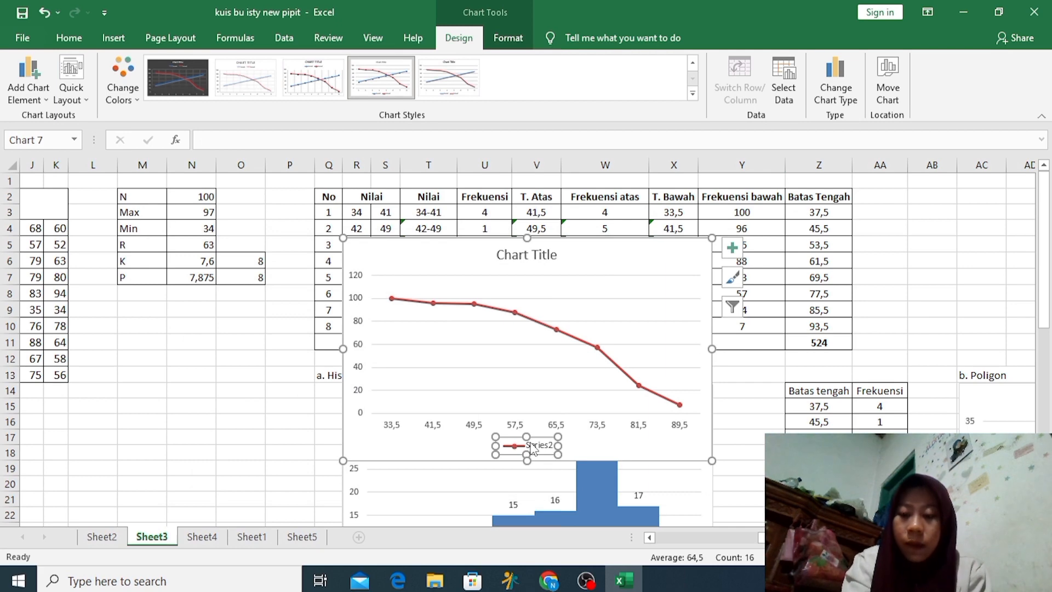
{"action": "key", "text": "Delete"}
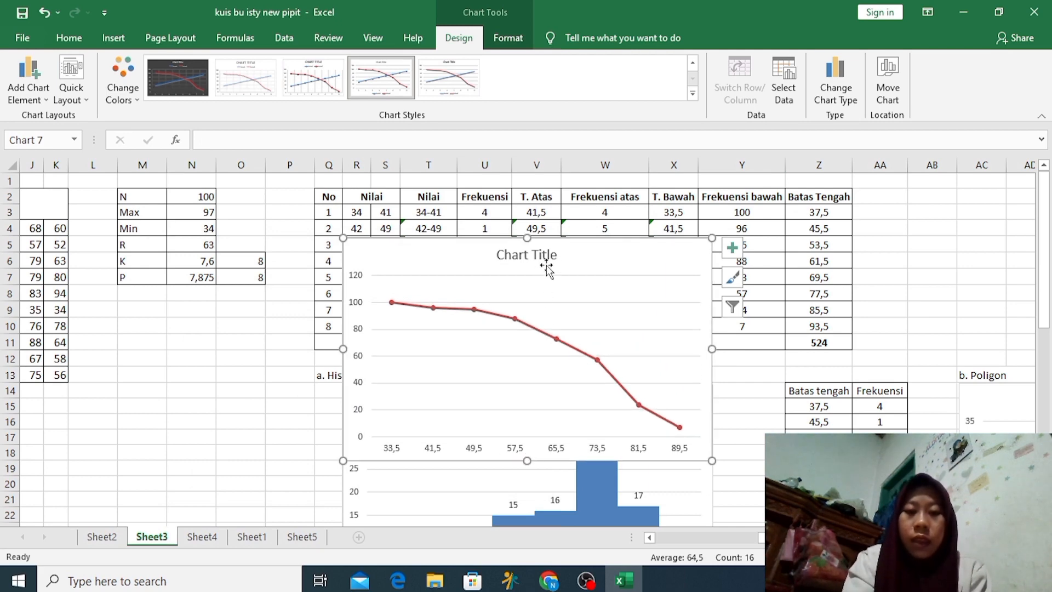
{"action": "double_click", "coordinate": [547, 254]}
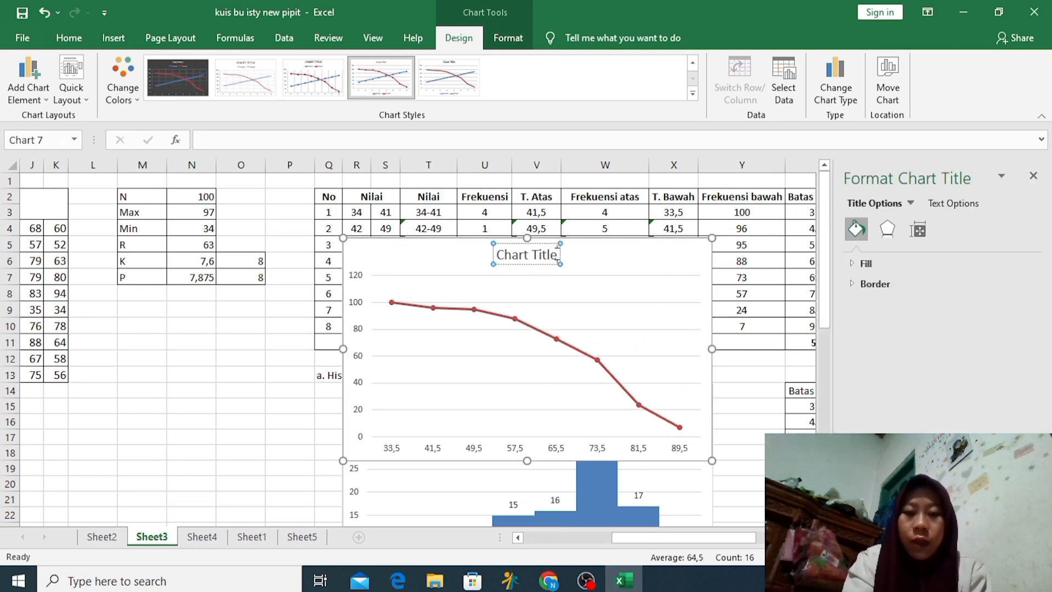
{"action": "key", "text": "BackSpace"}
{"action": "key", "text": "BackSpace"}
{"action": "key", "text": "BackSpace"}
{"action": "key", "text": "BackSpace"}
{"action": "key", "text": "BackSpace"}
{"action": "key", "text": "BackSpace"}
{"action": "key", "text": "BackSpace"}
{"action": "key", "text": "BackSpace"}
{"action": "key", "text": "BackSpace"}
{"action": "key", "text": "BackSpace"}
{"action": "key", "text": "BackSpace"}
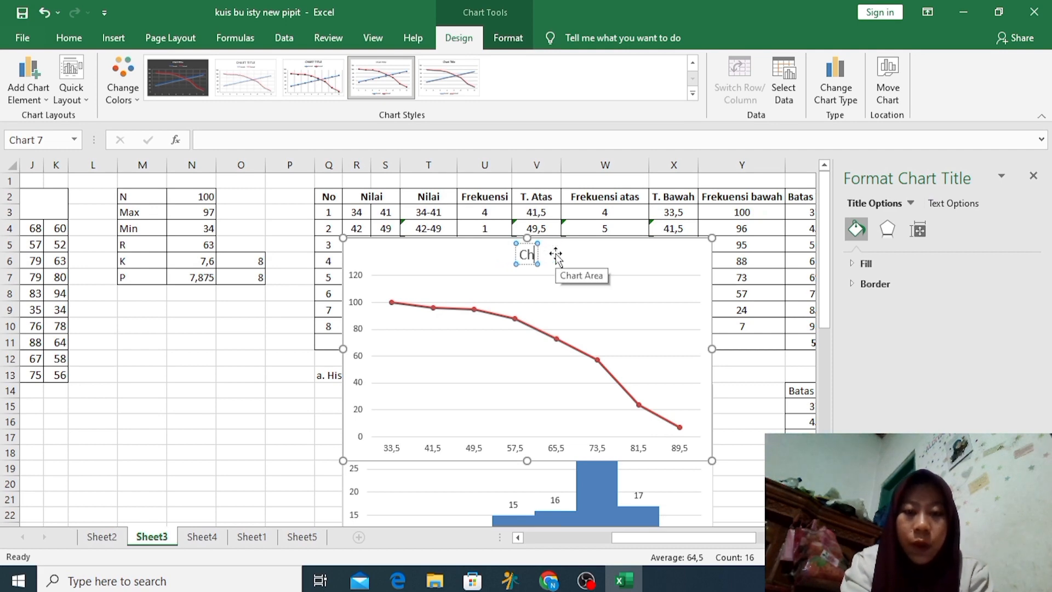
{"action": "type", "text": "Og"}
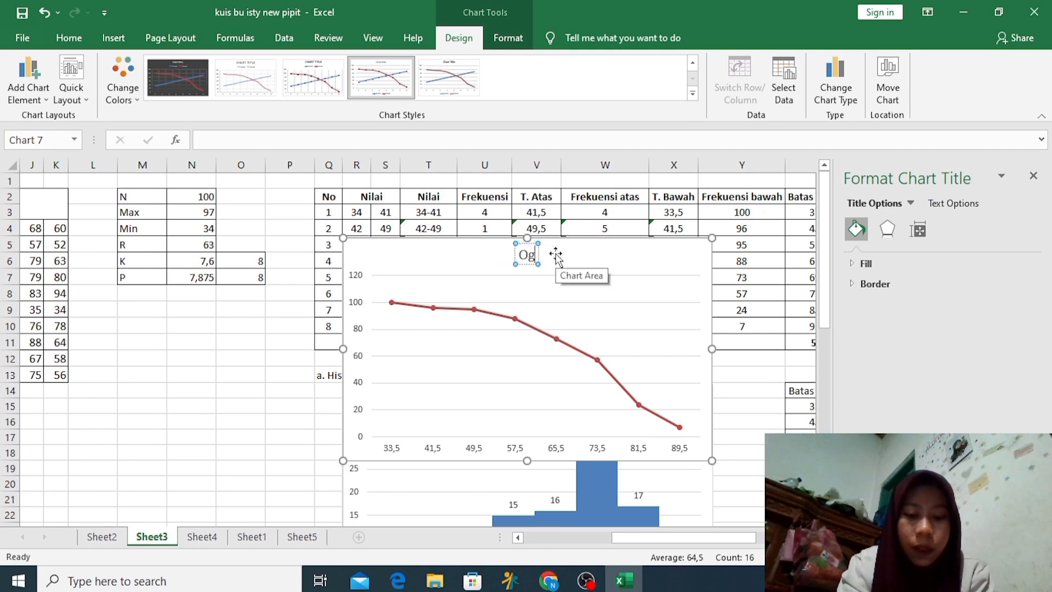
{"action": "type", "text": "ive (+)"}
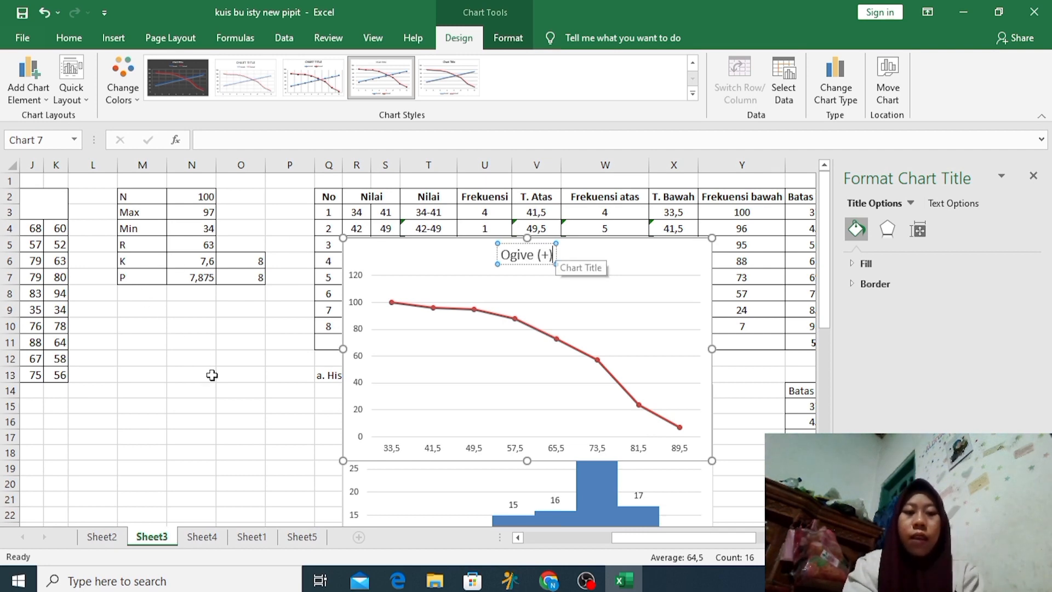
{"action": "left_click", "coordinate": [236, 390]}
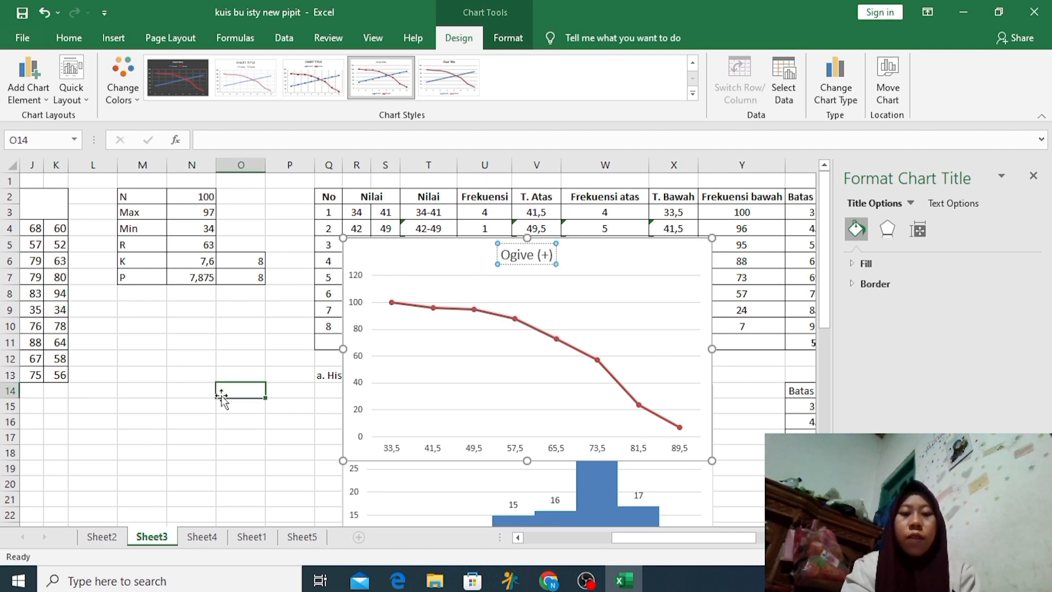
{"action": "left_click", "coordinate": [1033, 175]}
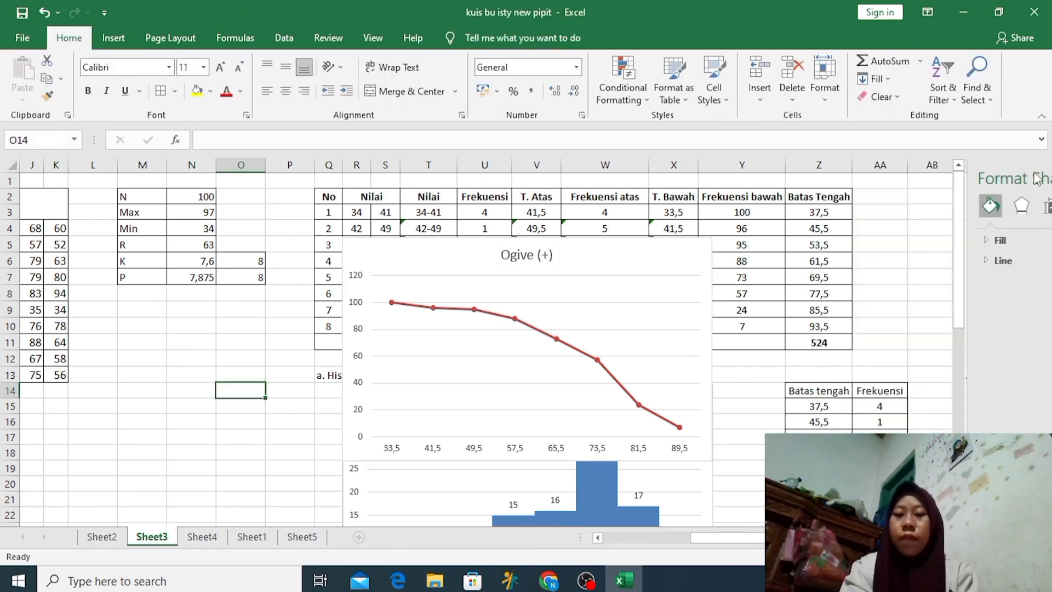
Move the Ogive (+) chart off the frequency table to row 32, directly beside the Ogive (-) chart on its right side
{"action": "left_click", "coordinate": [697, 261]}
{"action": "left_click_drag", "start_coordinate": [698, 261], "coordinate": [684, 453]}
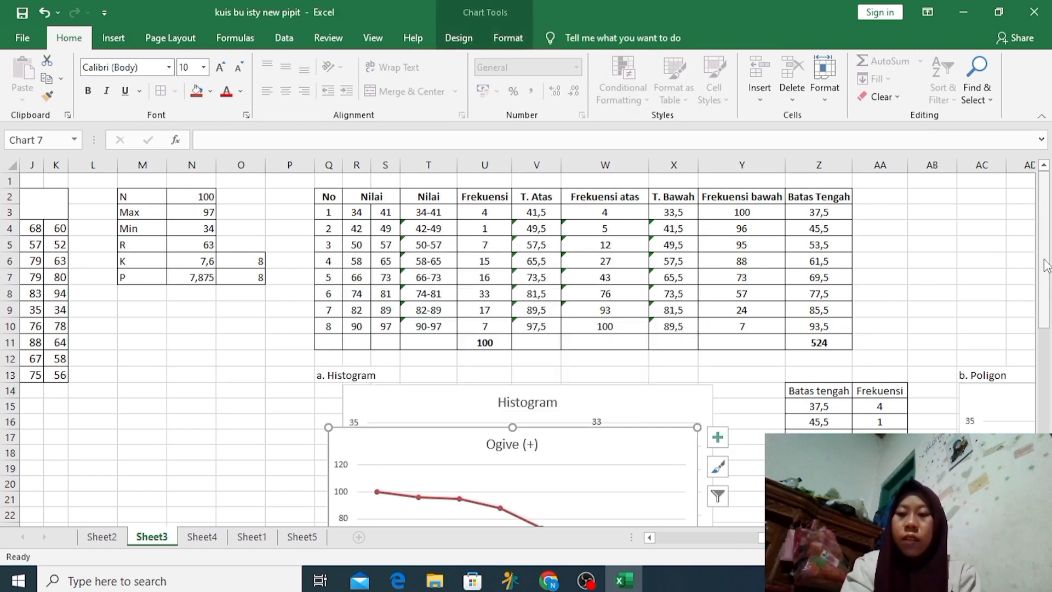
{"action": "left_click_drag", "start_coordinate": [1046, 265], "coordinate": [1045, 370]}
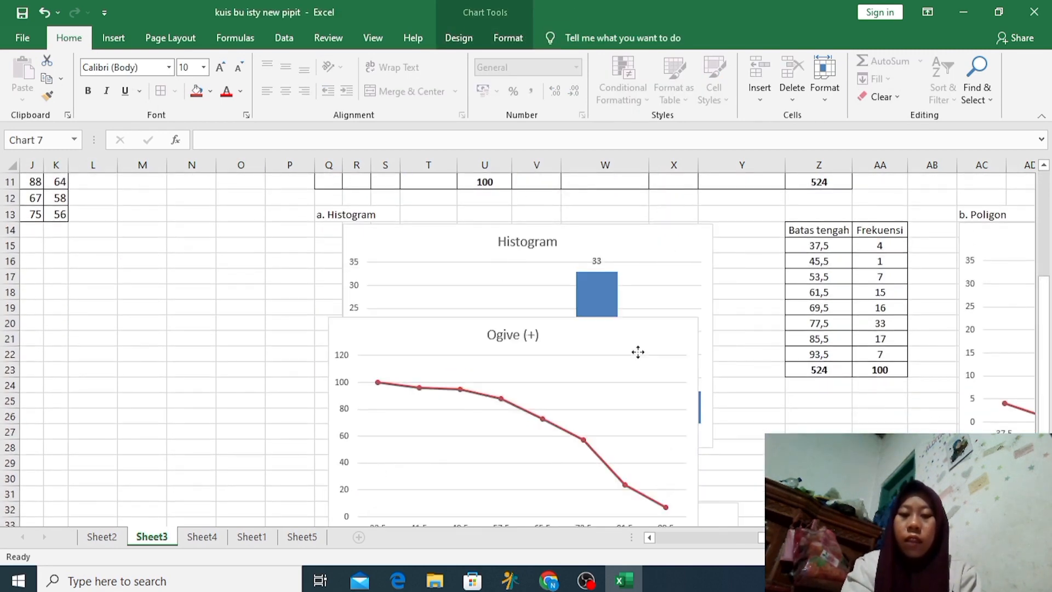
{"action": "left_click_drag", "start_coordinate": [637, 351], "coordinate": [639, 439]}
{"action": "left_click_drag", "start_coordinate": [1043, 353], "coordinate": [1043, 370]}
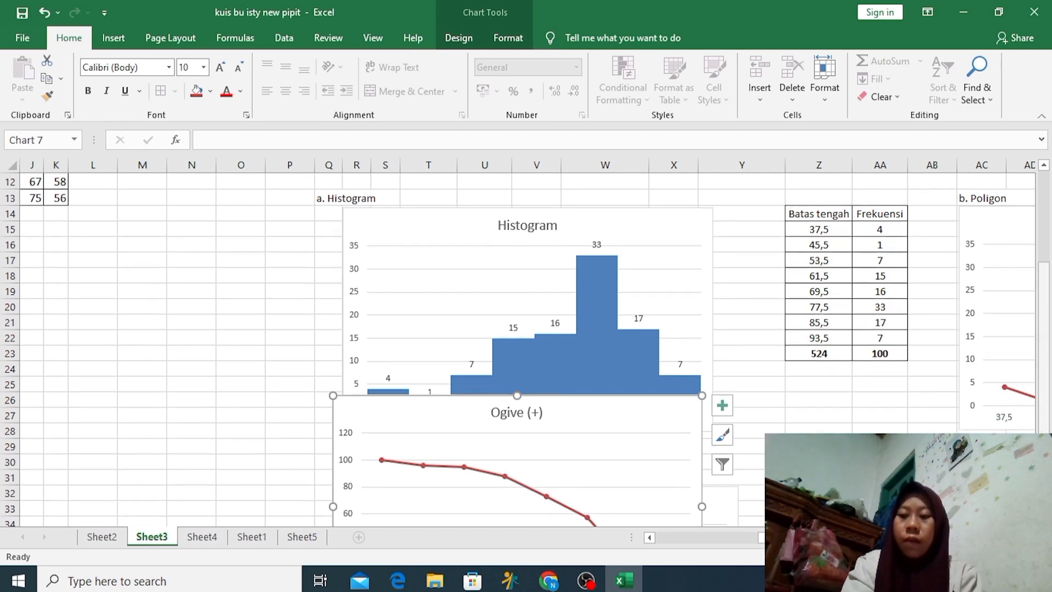
{"action": "left_click_drag", "start_coordinate": [680, 422], "coordinate": [1000, 509]}
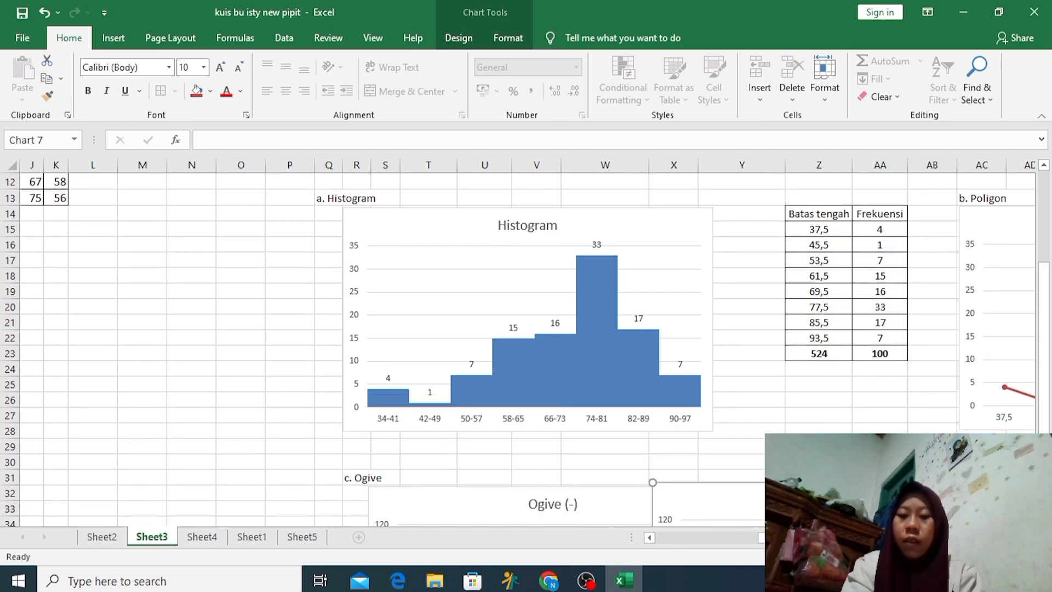
{"action": "left_click_drag", "start_coordinate": [1043, 350], "coordinate": [1043, 402]}
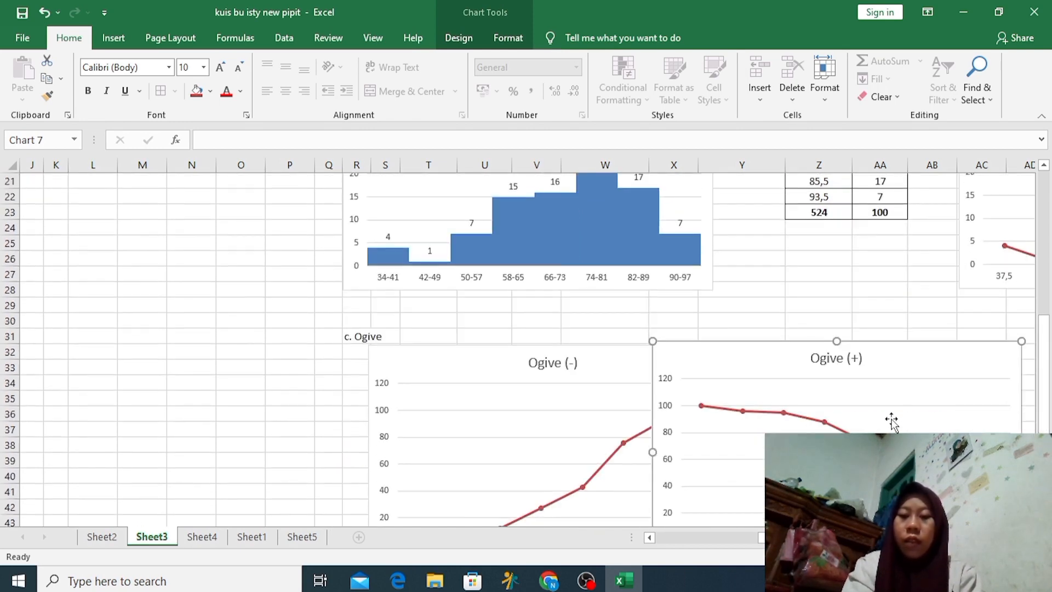
{"action": "left_click_drag", "start_coordinate": [907, 372], "coordinate": [1006, 375]}
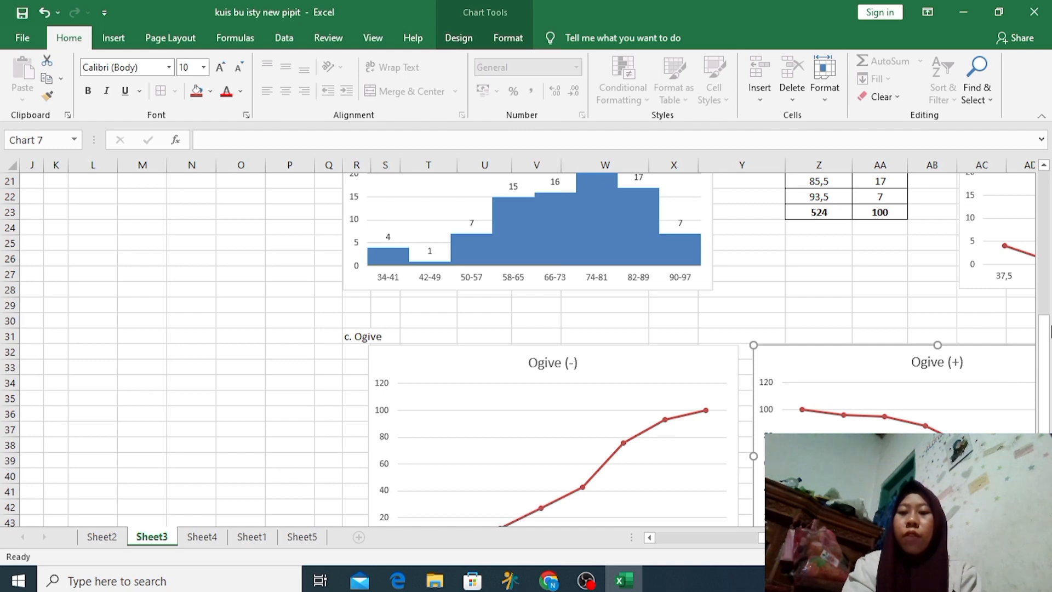
Enter the label "d. Diagram Lingkaran" in cell AG31, to the right of the Ogive (+) chart
{"action": "left_click_drag", "start_coordinate": [1047, 332], "coordinate": [1048, 379]}
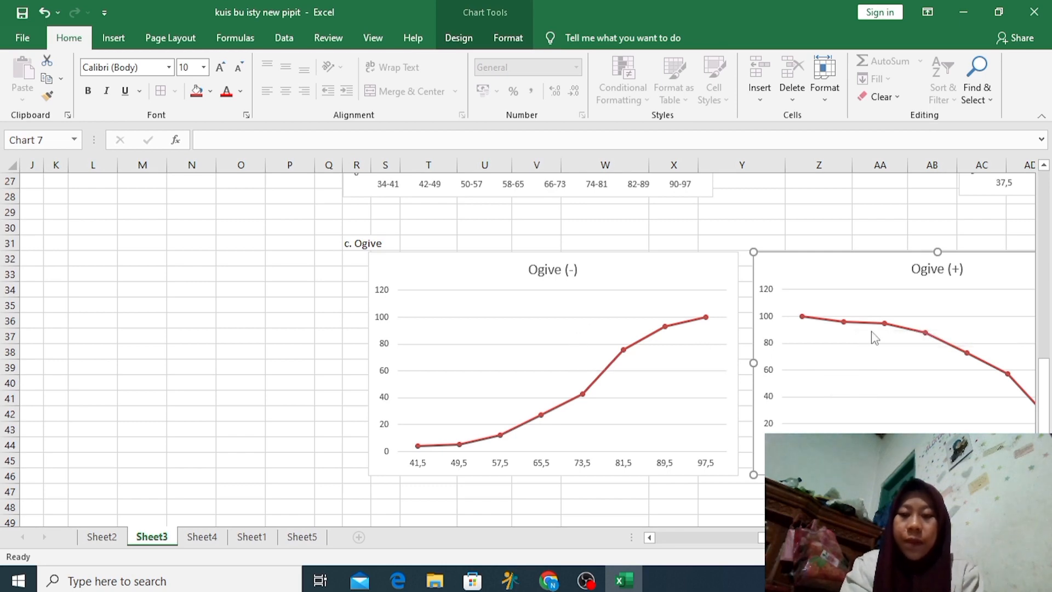
{"action": "mouse_move", "coordinate": [1043, 382]}
{"action": "left_mouse_down"}
{"action": "mouse_move", "coordinate": [1040, 344]}
{"action": "mouse_move", "coordinate": [1044, 381]}
{"action": "left_mouse_up"}
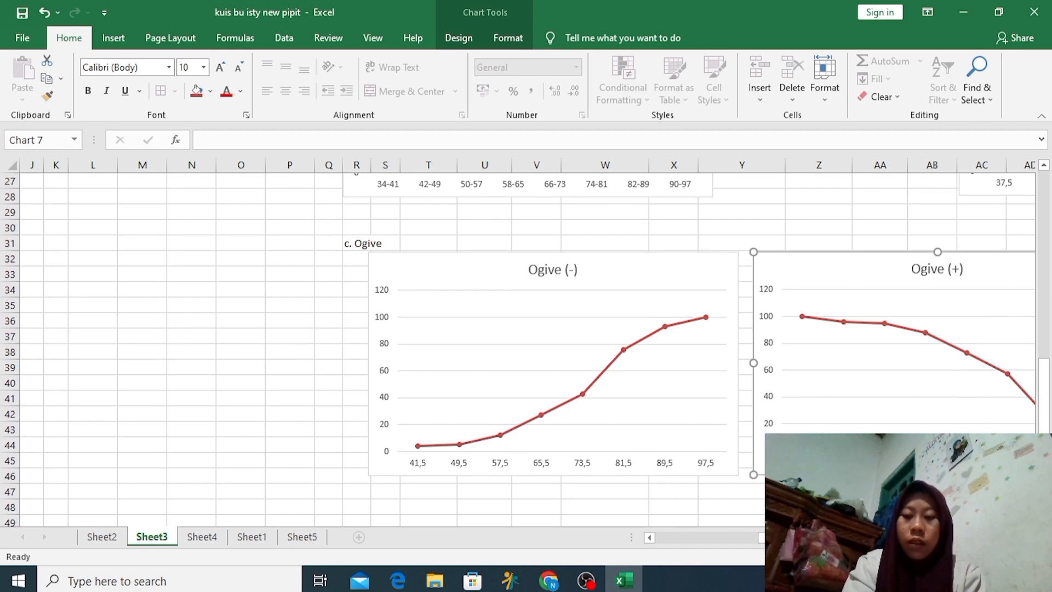
{"action": "scroll", "coordinate": [526, 339], "scroll_direction": "right", "scroll_amount": 6}
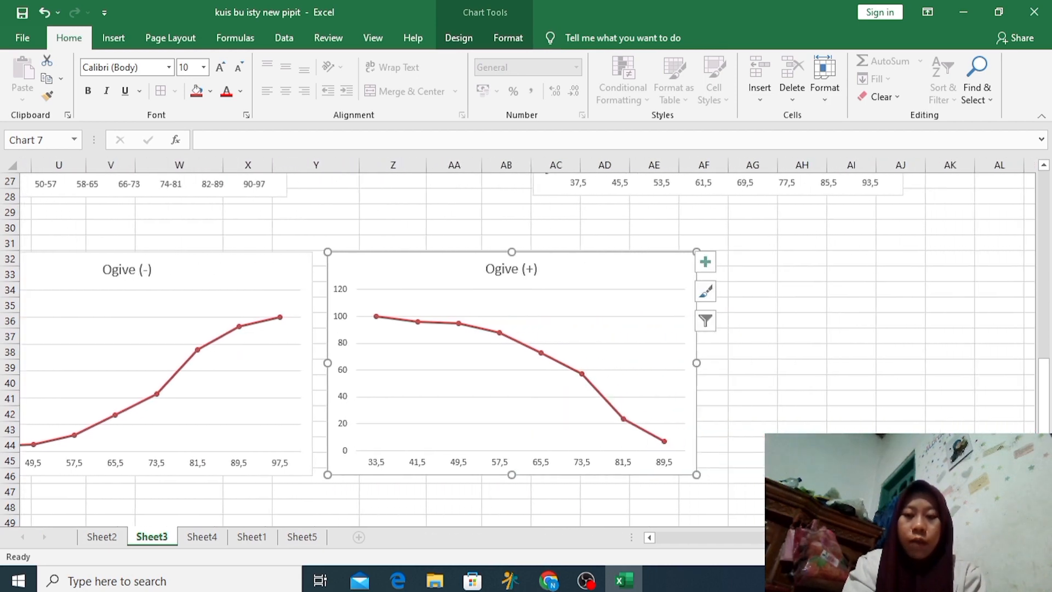
{"action": "scroll", "coordinate": [756, 342], "scroll_direction": "right", "scroll_amount": 5}
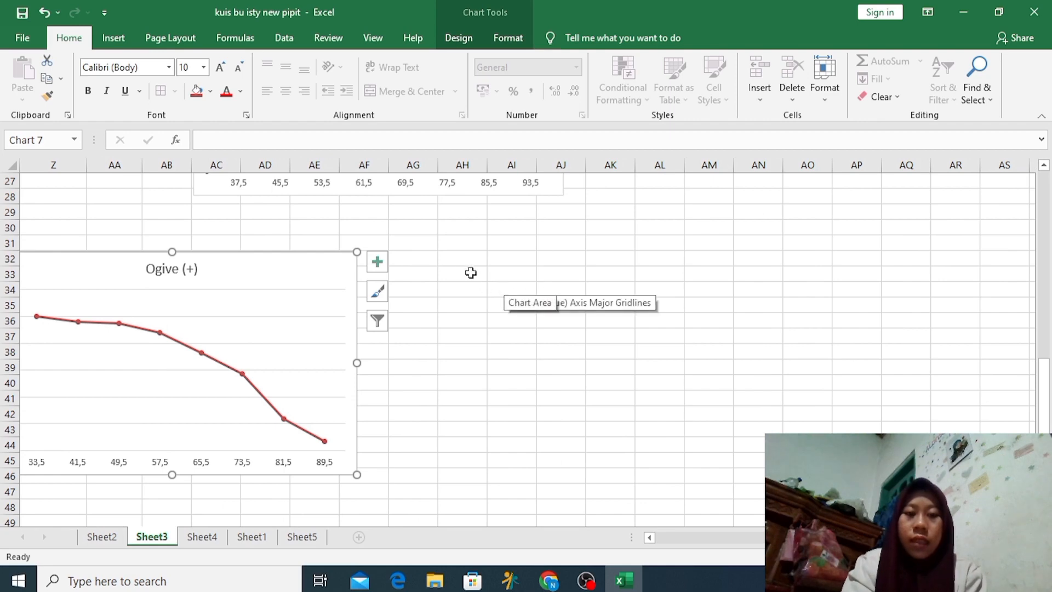
{"action": "left_click", "coordinate": [434, 245]}
{"action": "type", "text": "d."}
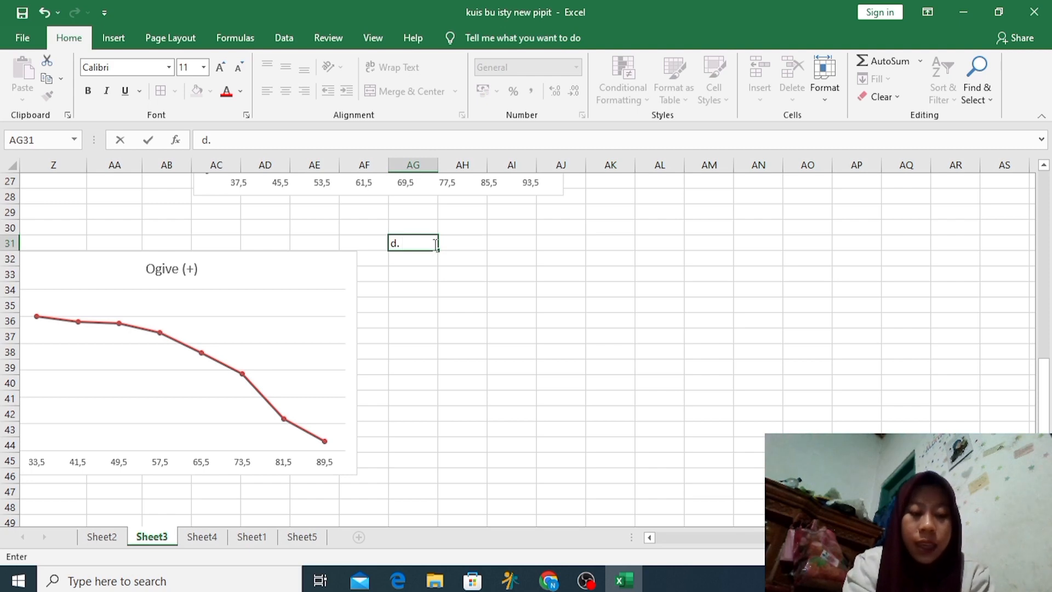
{"action": "type", "text": " Diagram Lingkaran"}
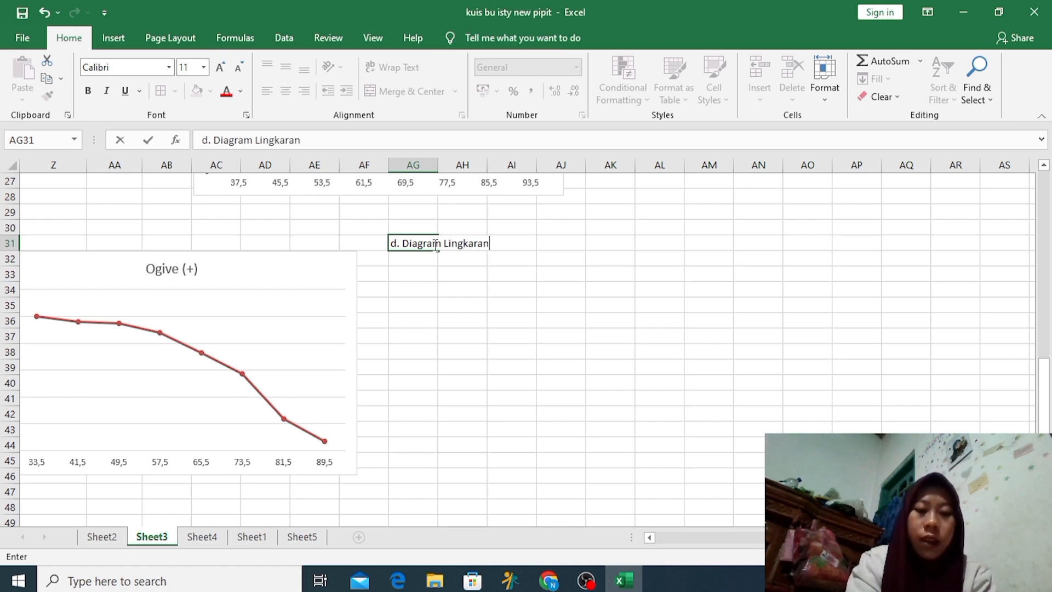
{"action": "key", "text": "Return"}
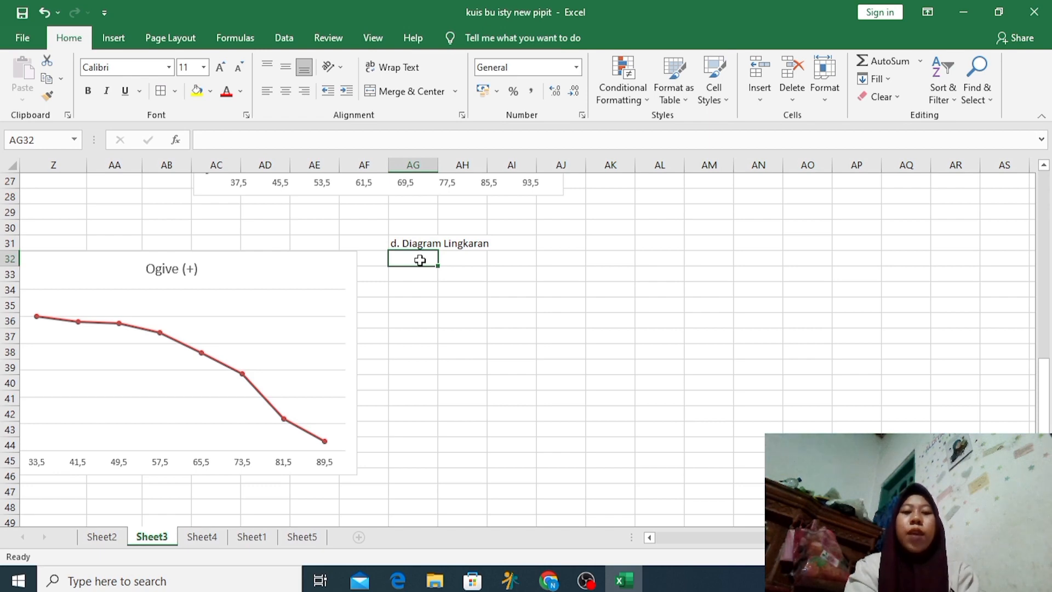
{"action": "left_click_drag", "start_coordinate": [1044, 417], "coordinate": [1044, 274]}
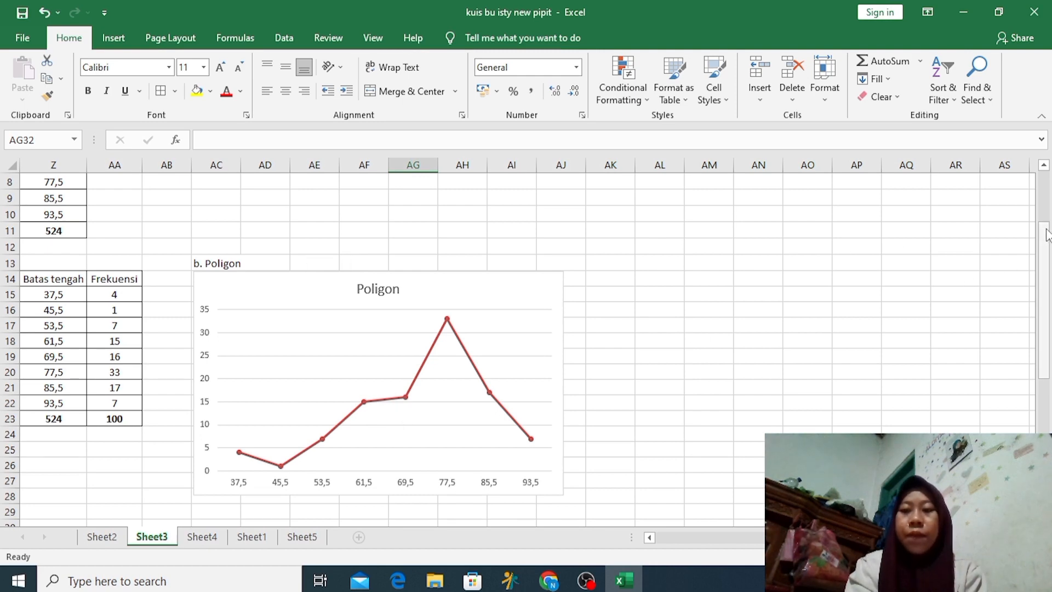
{"action": "left_click_drag", "start_coordinate": [1046, 234], "coordinate": [1021, 377]}
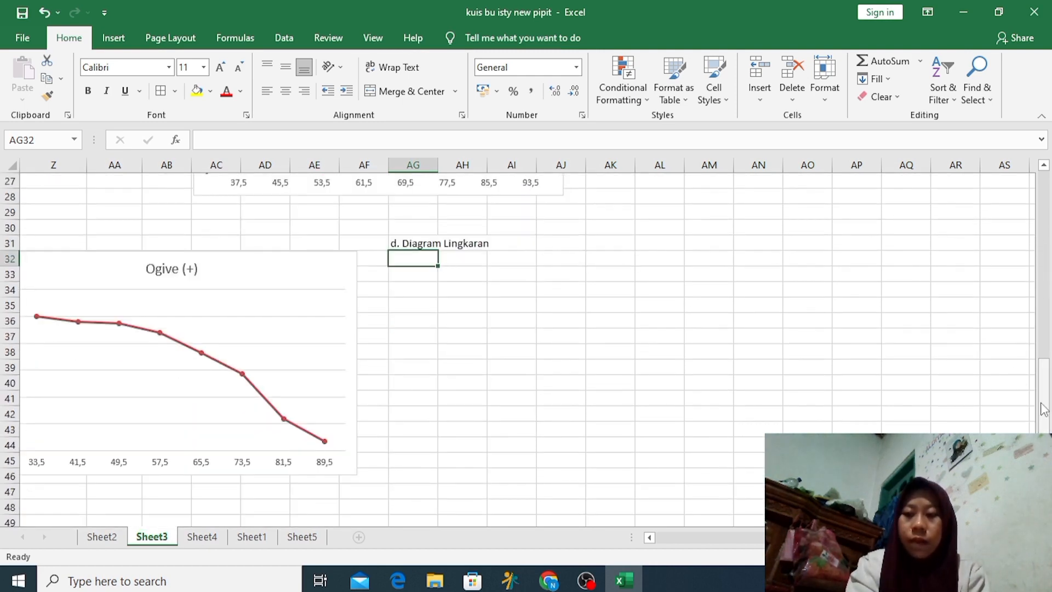
{"action": "left_click_drag", "start_coordinate": [1046, 408], "coordinate": [1021, 384]}
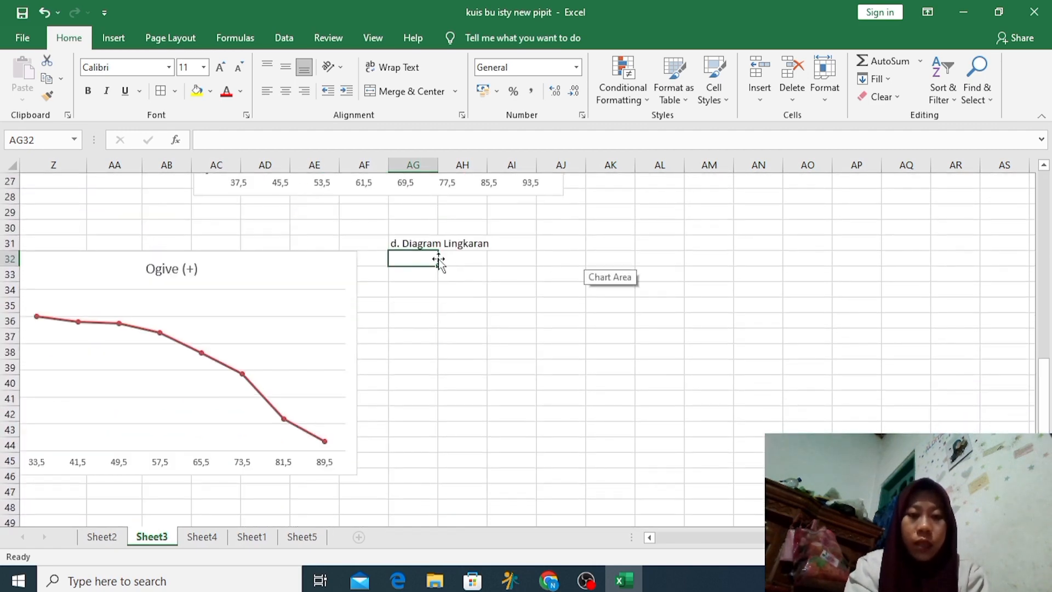
Enter the percentage calculation "1/100 x 100%" as text in cell AG32, directly below the "d. Diagram Lingkaran" label
{"action": "type", "text": "1"}
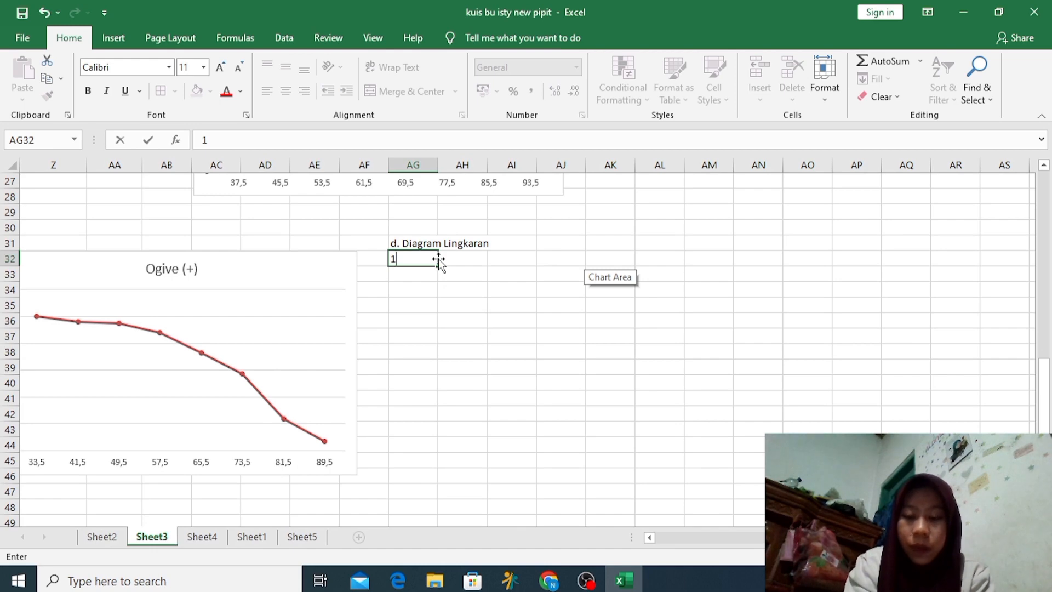
{"action": "type", "text": "/100"}
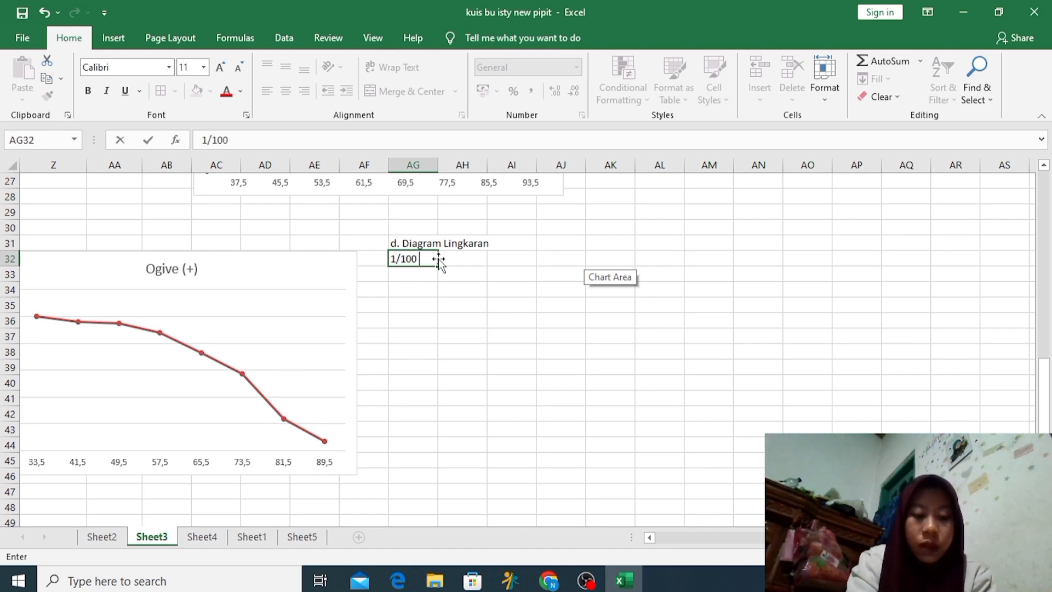
{"action": "type", "text": " x 100%"}
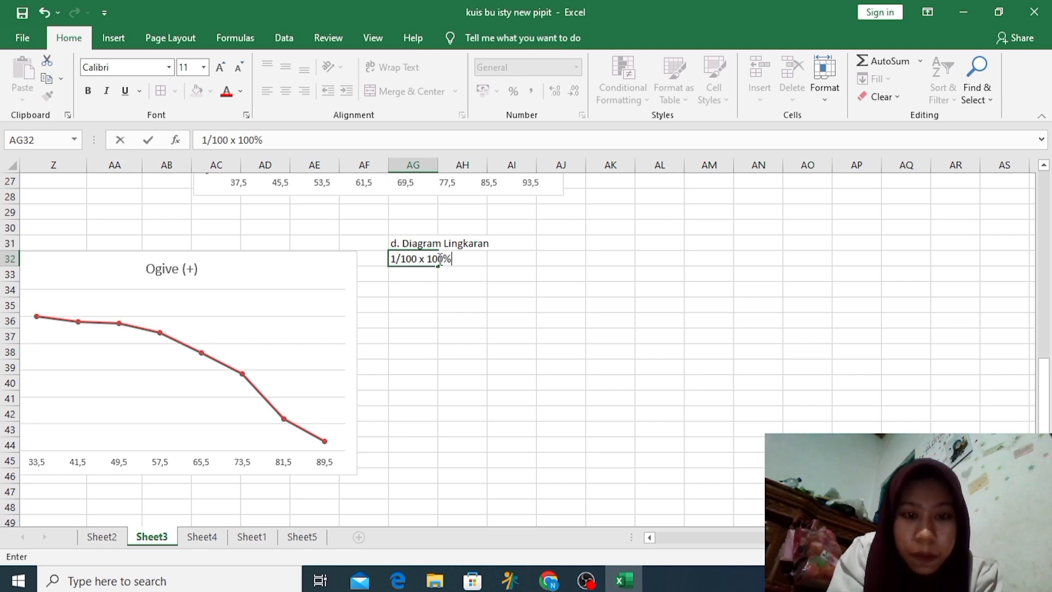
{"action": "key", "text": "Return"}
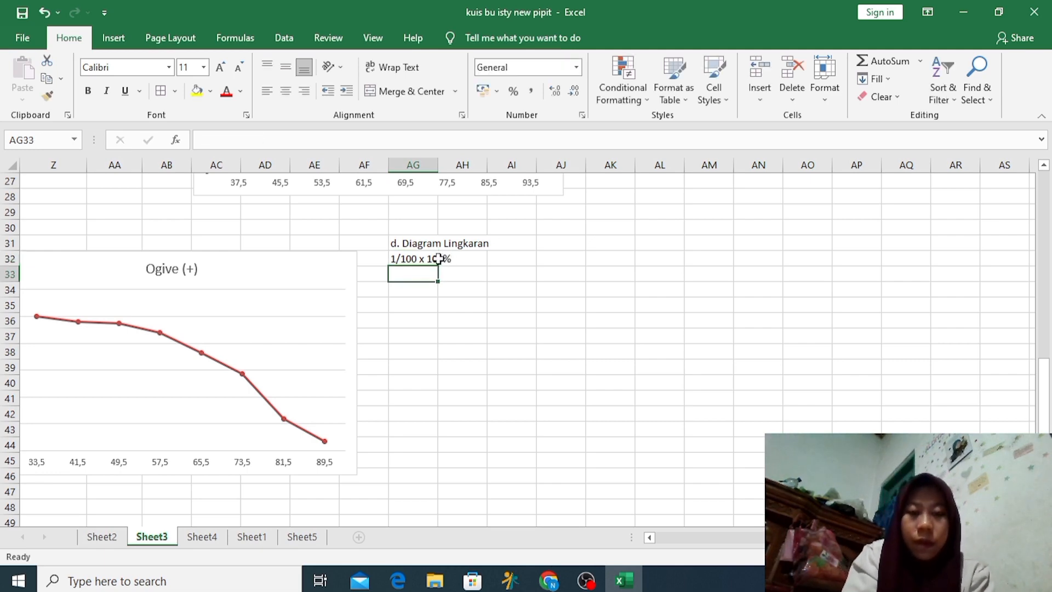
Enter "4/100 x 100%" in cell AG33, adding the missing percent sign, and clear the stray 5 from AG34
{"action": "type", "text": "4/100 x 10"}
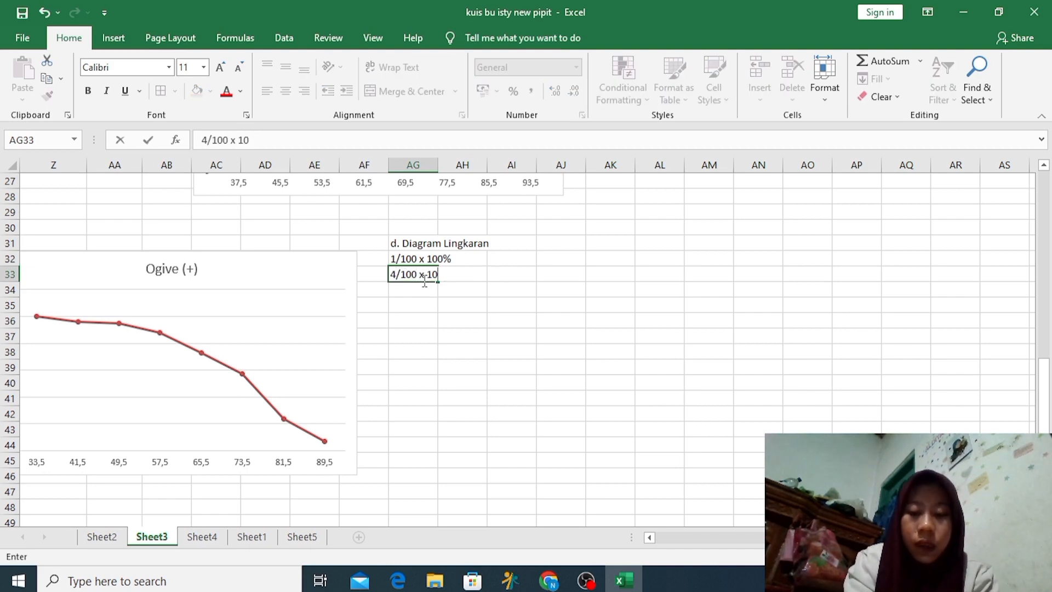
{"action": "type", "text": "0"}
{"action": "key", "text": "Return"}
{"action": "type", "text": "5"}
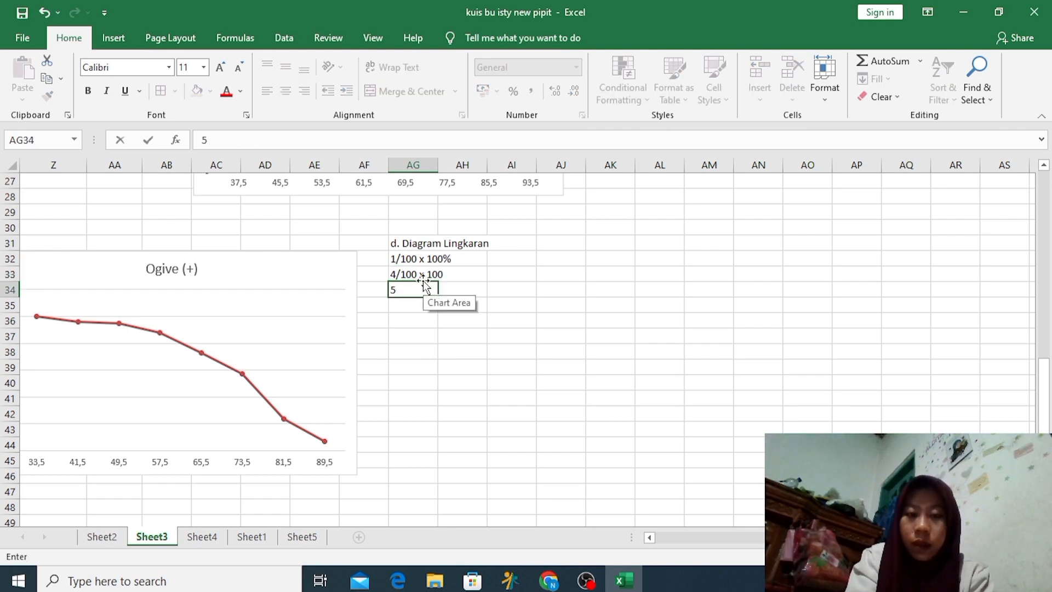
{"action": "left_click", "coordinate": [435, 277]}
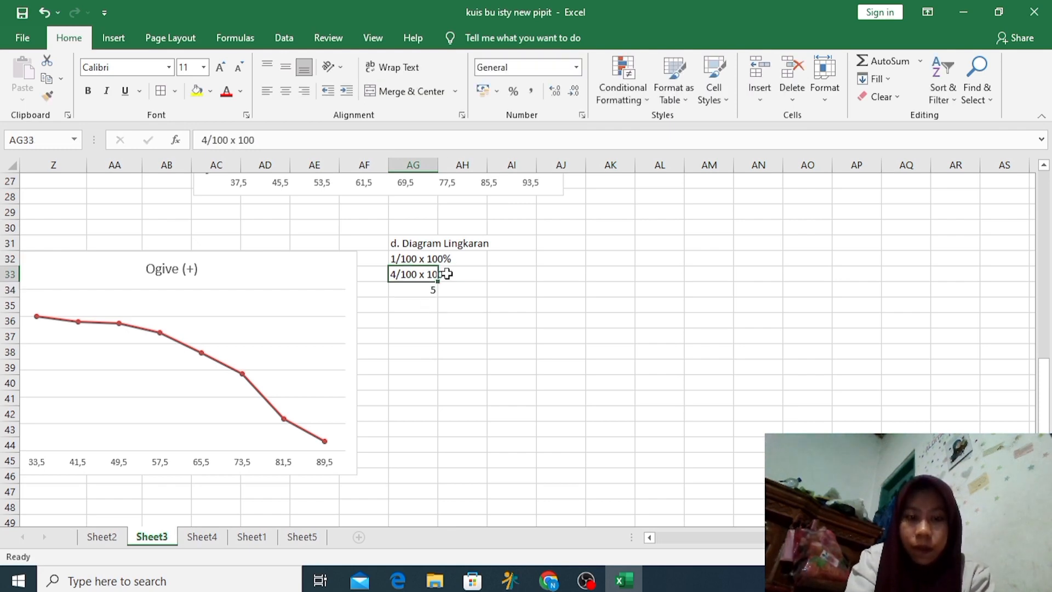
{"action": "left_click", "coordinate": [448, 274]}
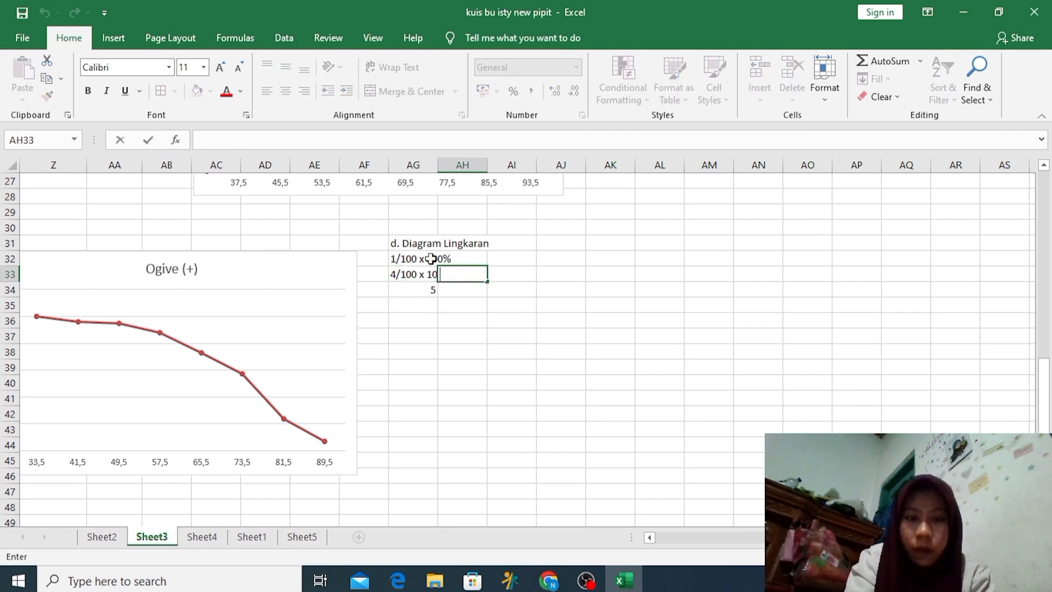
{"action": "left_click_drag", "start_coordinate": [435, 261], "coordinate": [440, 269]}
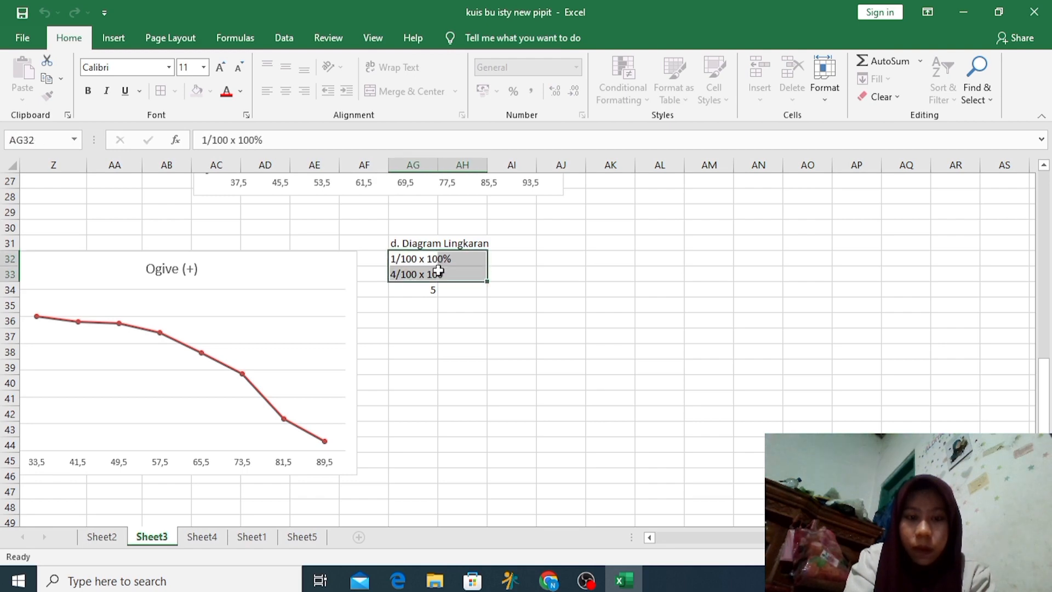
{"action": "left_click", "coordinate": [434, 272]}
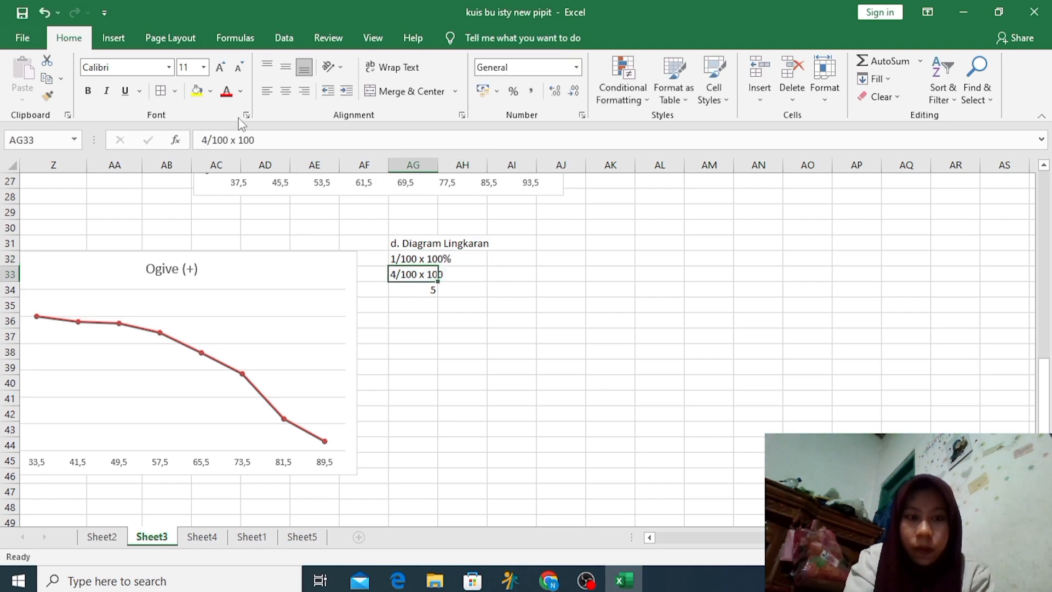
{"action": "left_click", "coordinate": [259, 140]}
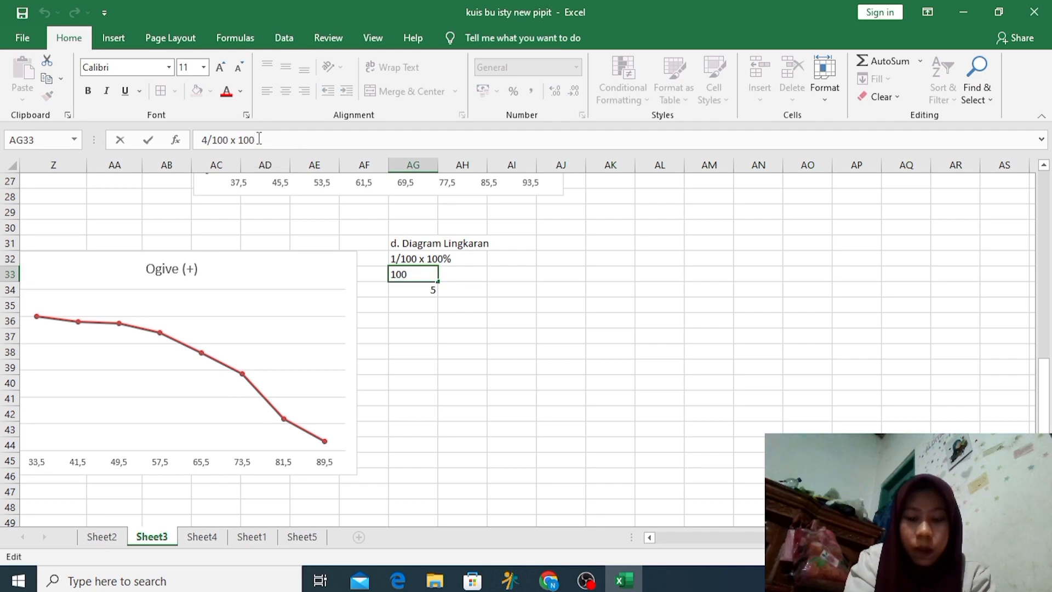
{"action": "type", "text": "%"}
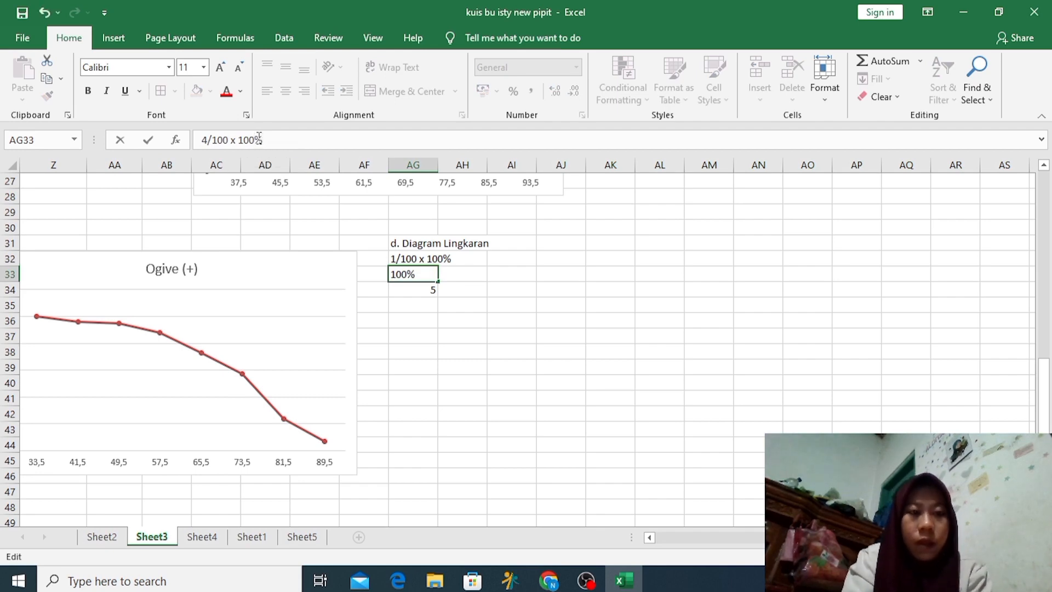
{"action": "left_click", "coordinate": [422, 289]}
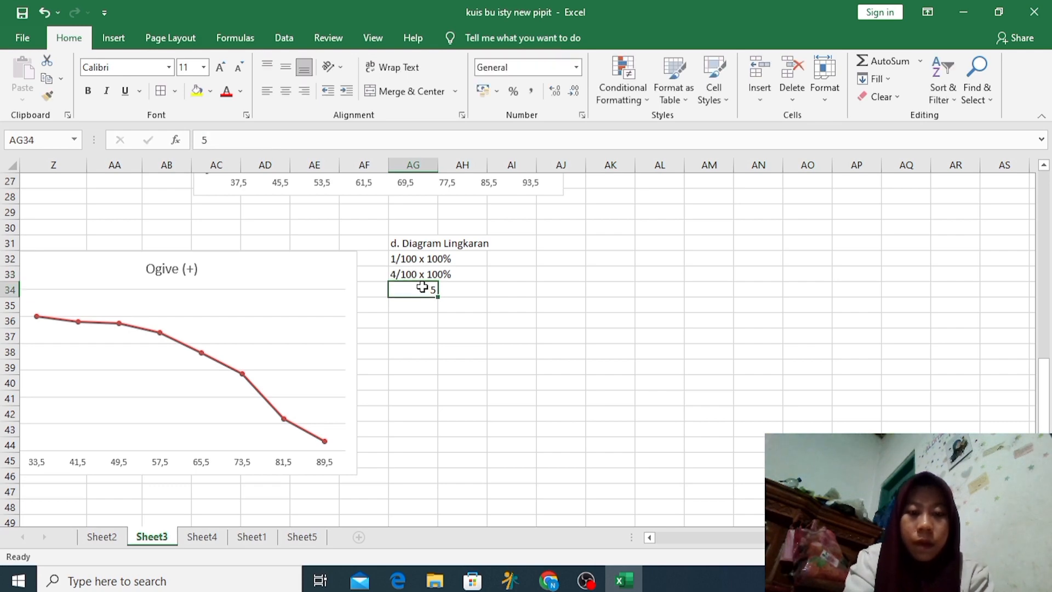
{"action": "key", "text": "BackSpace"}
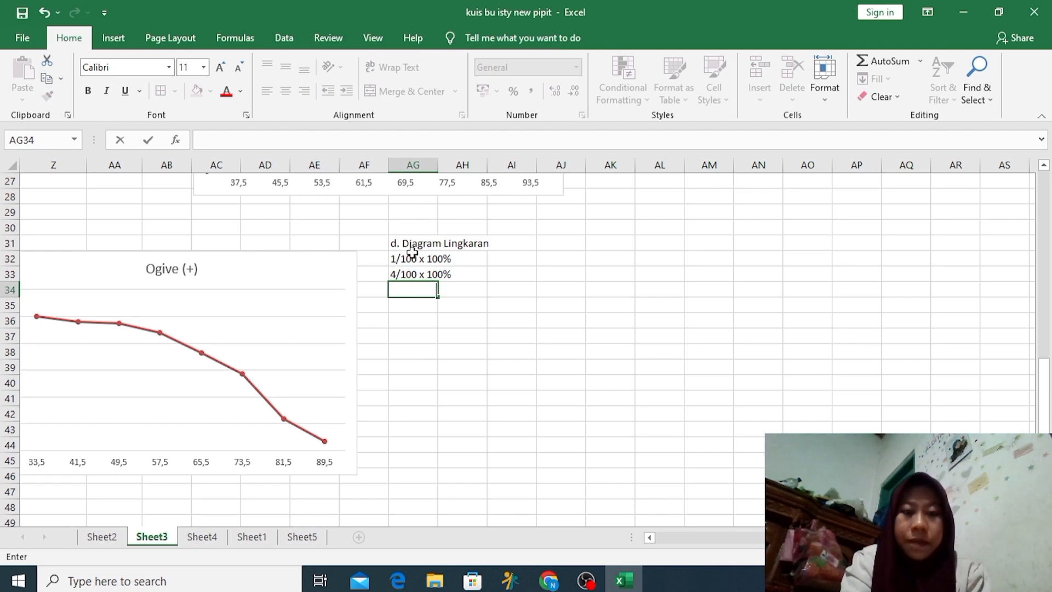
Merge cells AG32:AH32 and left-align the "1/100 x 100%" entry in the merged cell
{"action": "left_click_drag", "start_coordinate": [412, 259], "coordinate": [462, 259]}
{"action": "left_click", "coordinate": [412, 94]}
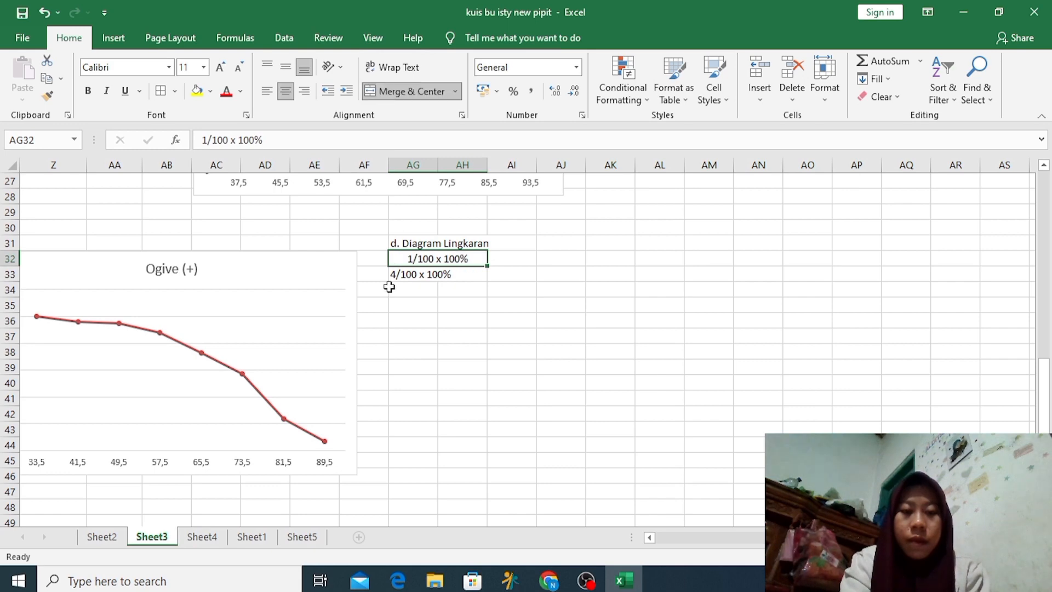
{"action": "left_click", "coordinate": [267, 91]}
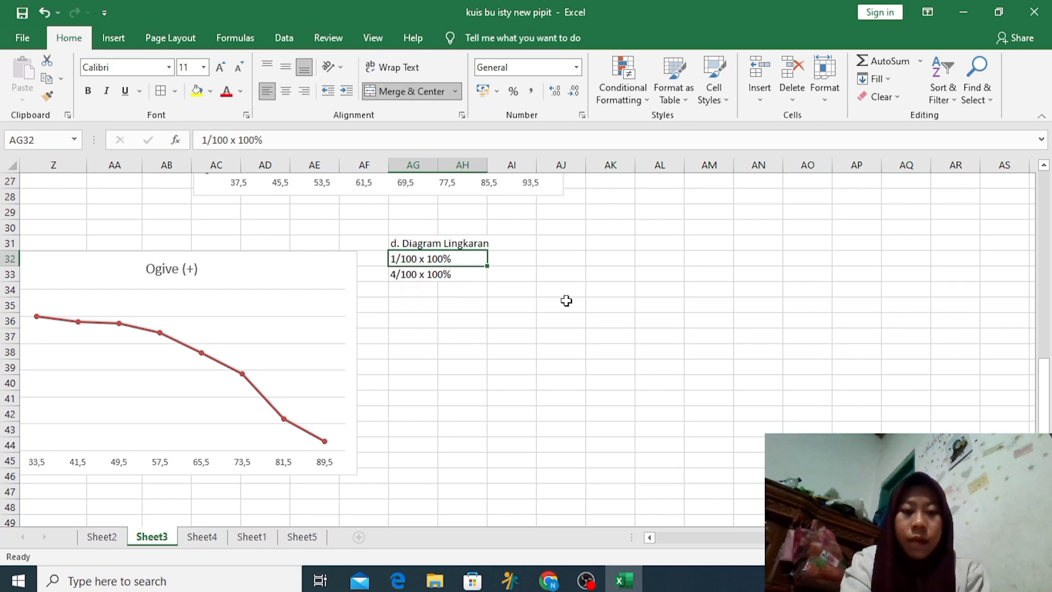
Enter "7/100 x 100%" in cell AG34, adding the missing percent sign and leaving AG35 empty
{"action": "left_click", "coordinate": [467, 290]}
{"action": "left_click", "coordinate": [432, 290]}
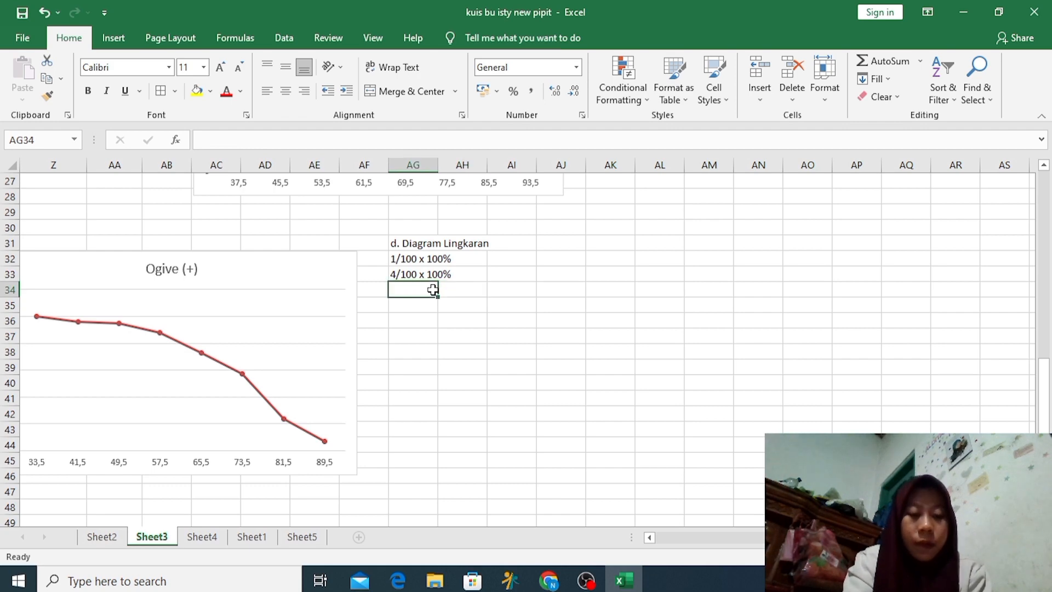
{"action": "type", "text": "7"}
{"action": "type", "text": "/"}
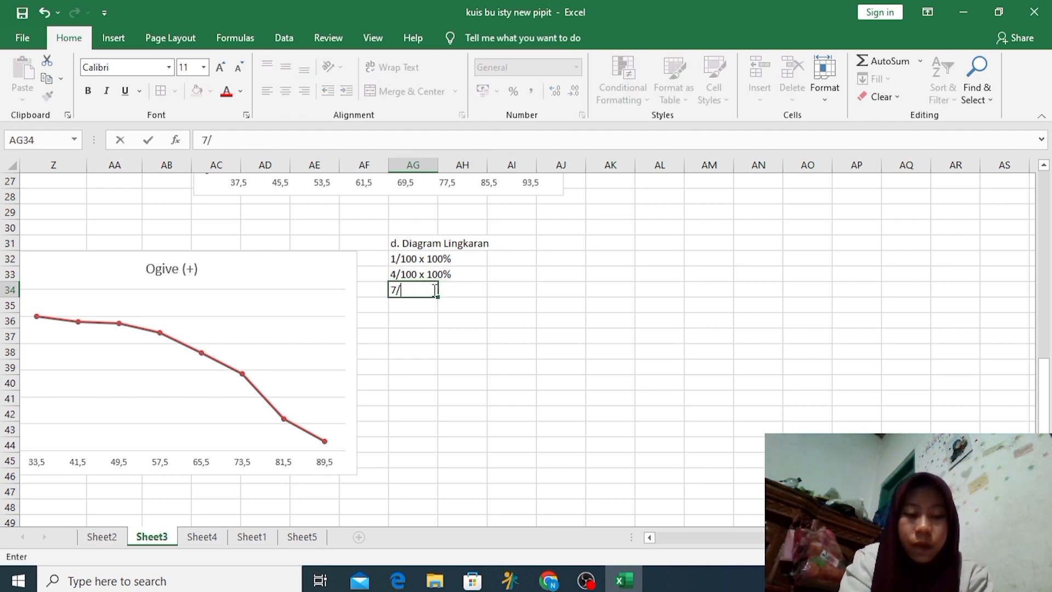
{"action": "type", "text": "100 x 100"}
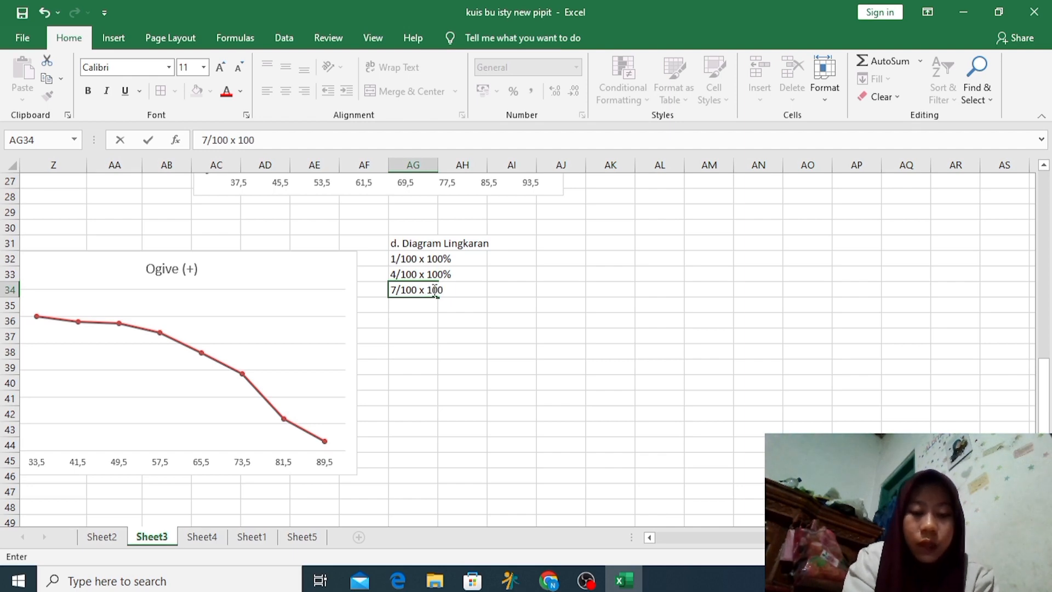
{"action": "key", "text": "Return"}
{"action": "type", "text": "5"}
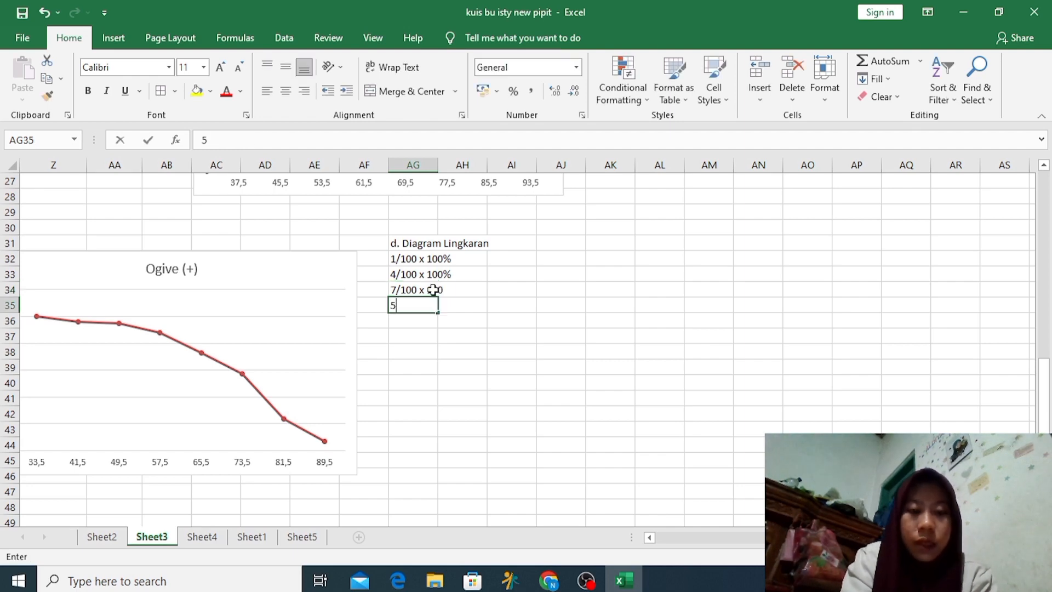
{"action": "key", "text": "BackSpace"}
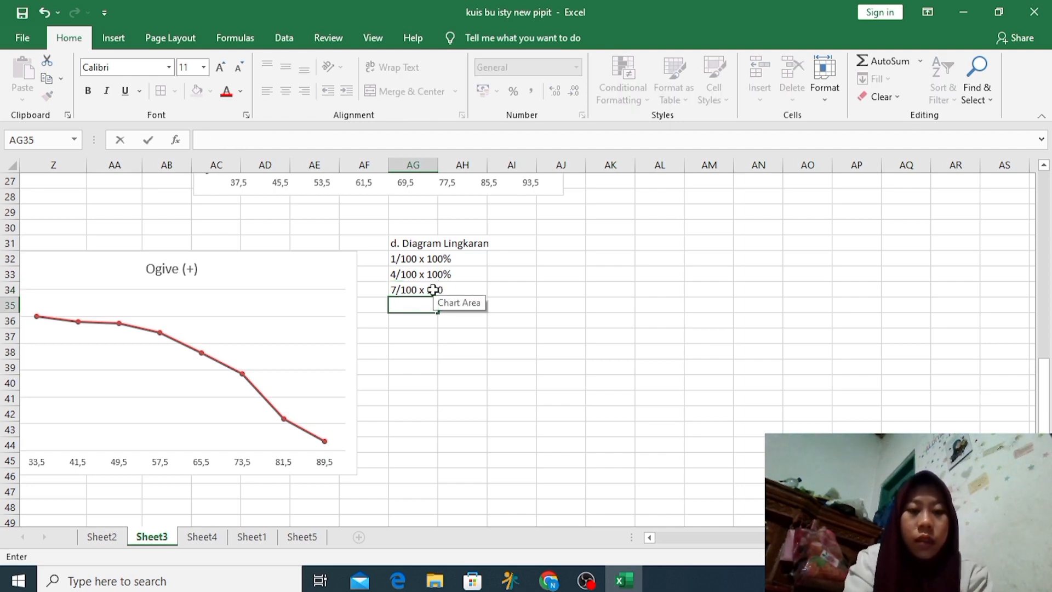
{"action": "left_click", "coordinate": [433, 289]}
{"action": "double_click", "coordinate": [432, 289]}
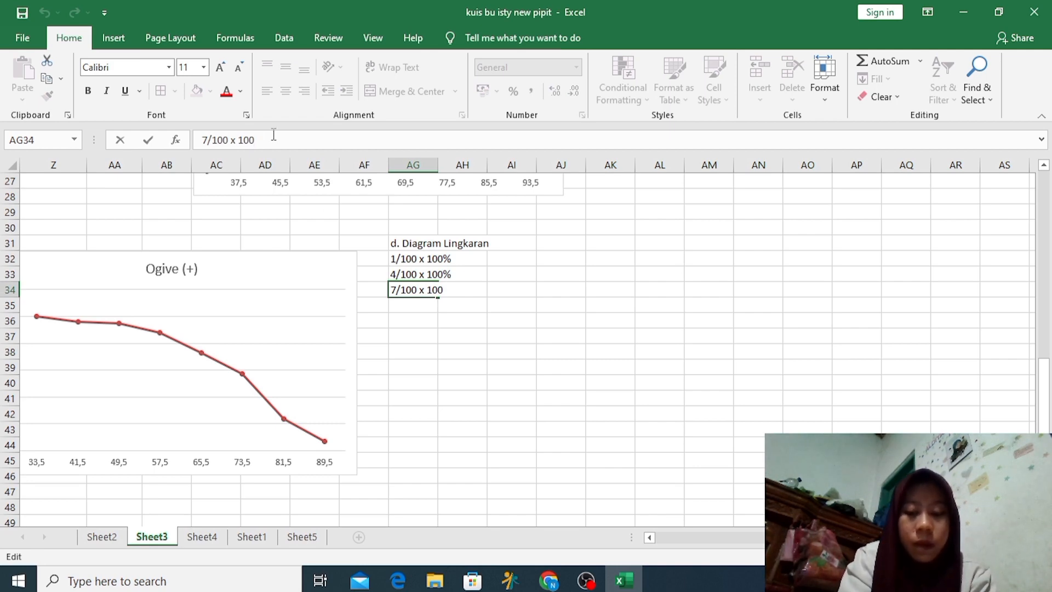
{"action": "type", "text": "%"}
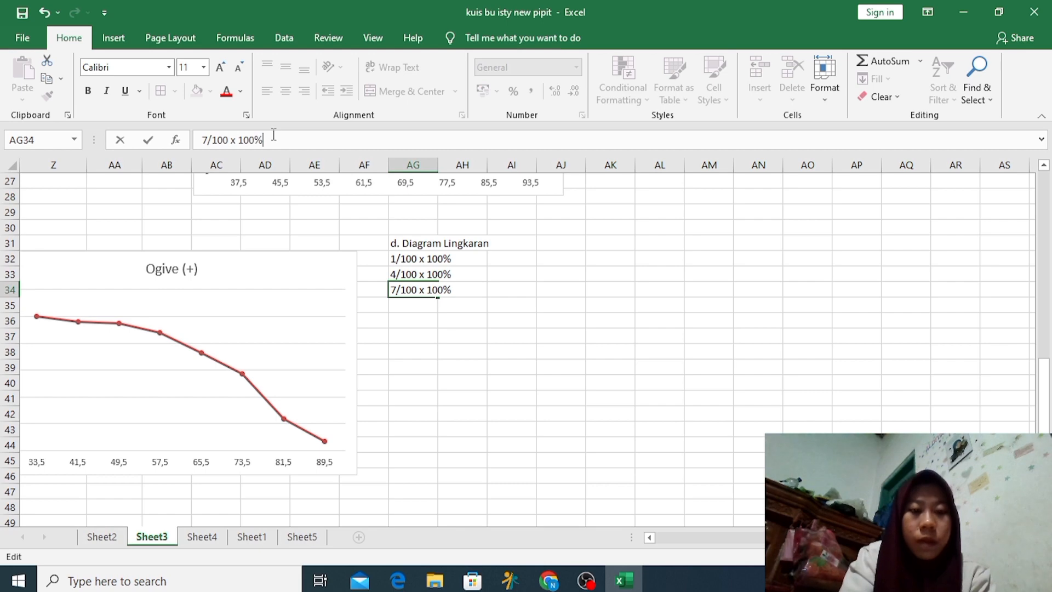
{"action": "left_click", "coordinate": [418, 310]}
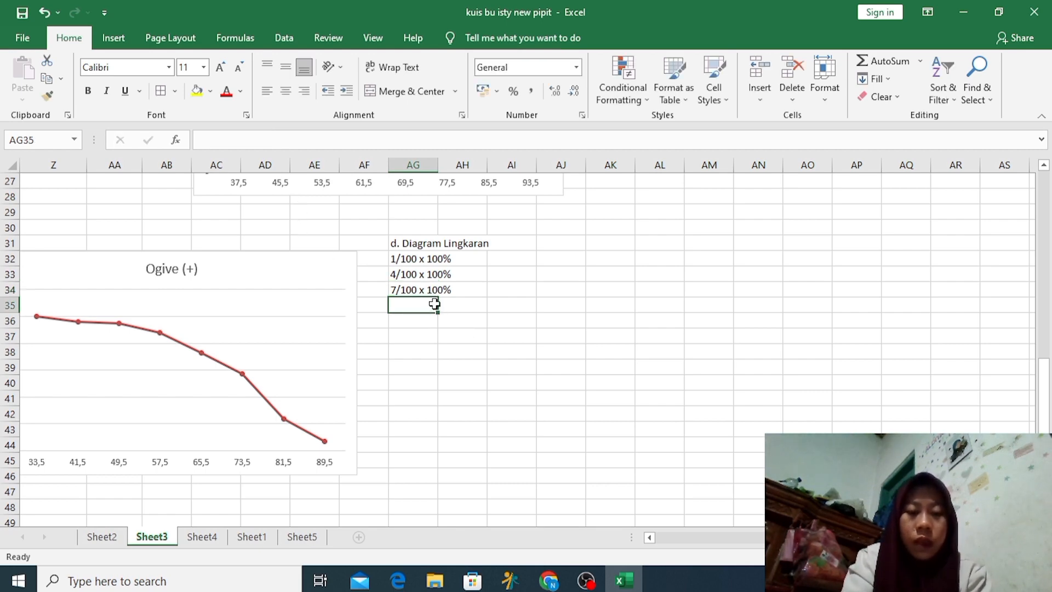
Check the frequency table and enter "7/100 x 100%" in cell AG35
{"action": "left_click_drag", "start_coordinate": [1047, 421], "coordinate": [1039, 277]}
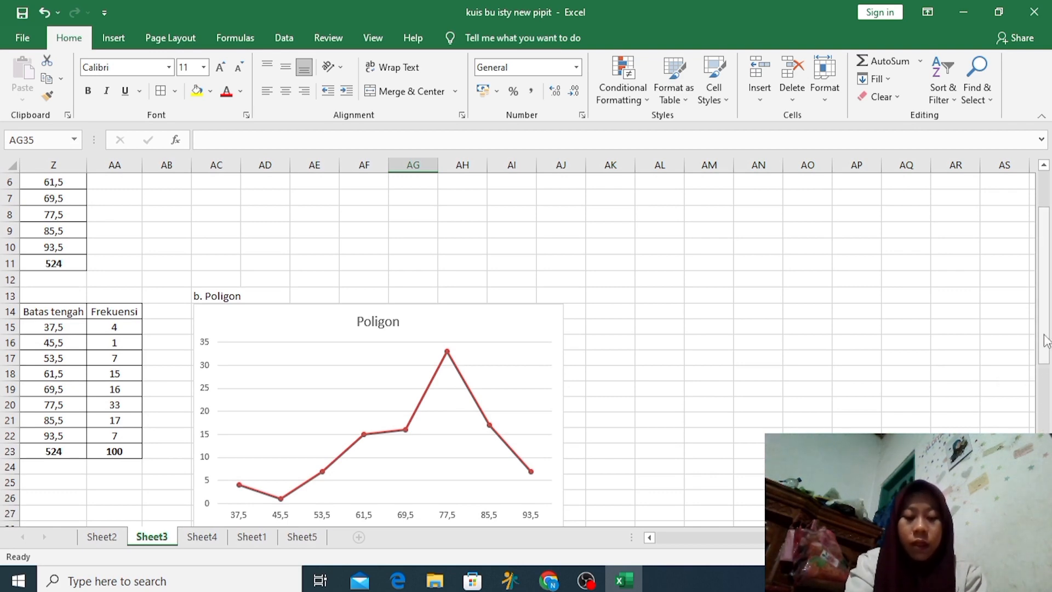
{"action": "left_click_drag", "start_coordinate": [1046, 345], "coordinate": [1041, 423]}
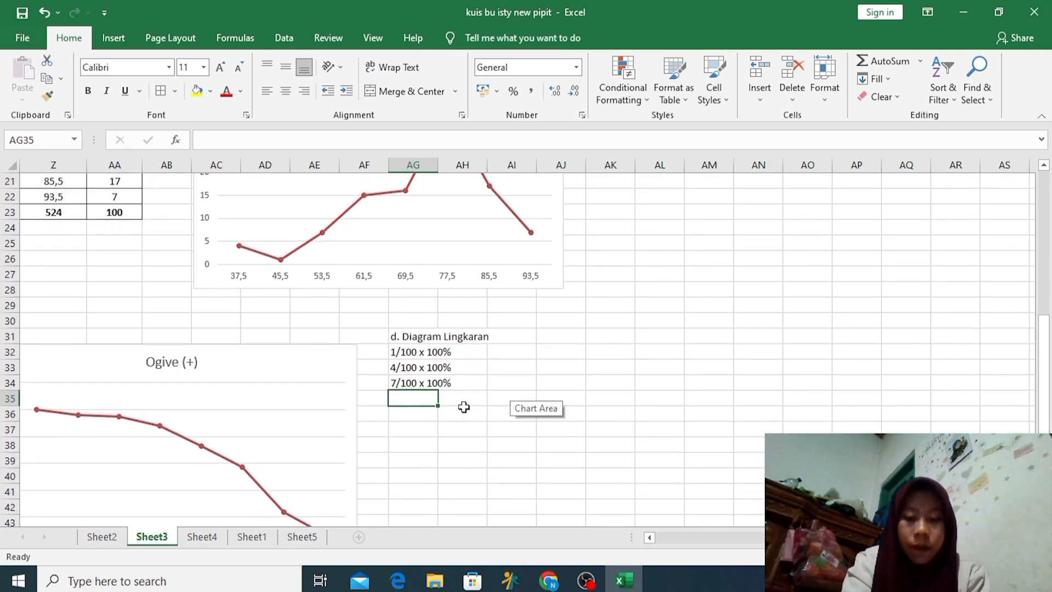
{"action": "type", "text": "7/100 x 100%"}
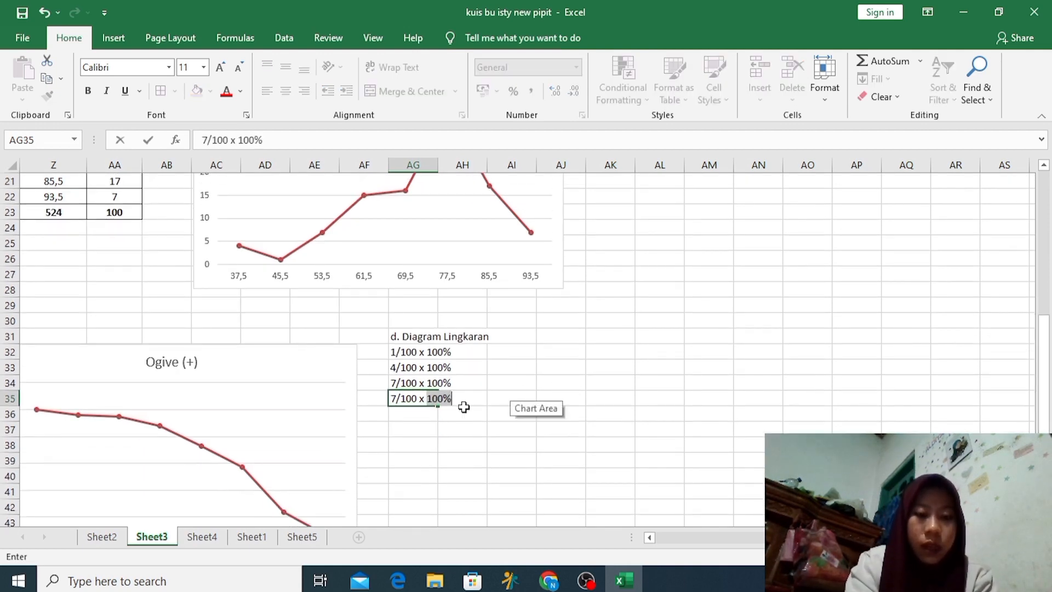
{"action": "key", "text": "Return"}
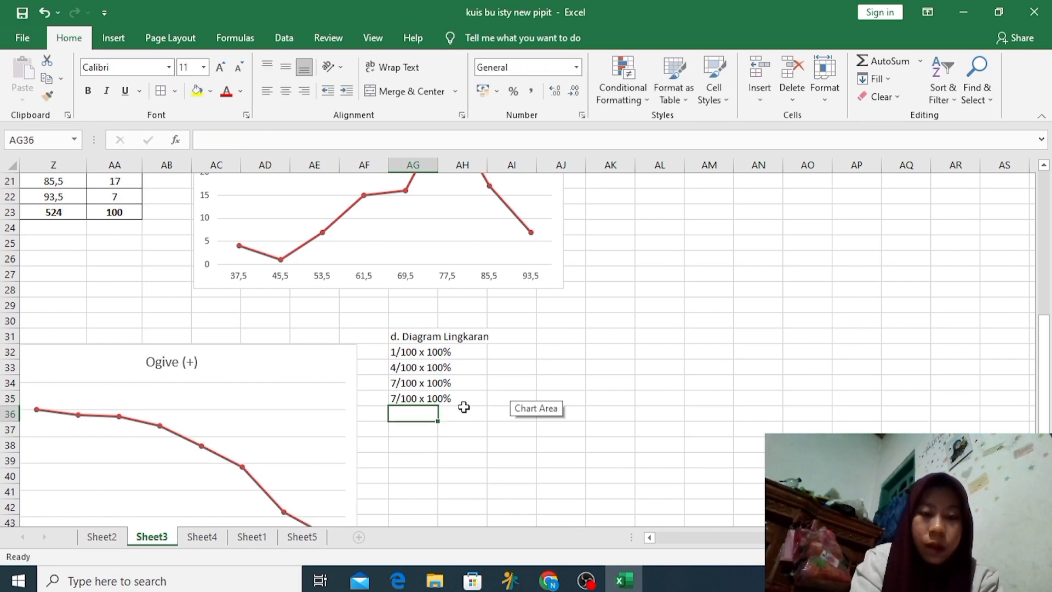
Enter the percentage calculation "15/100 x 100%" in cell AG36
{"action": "type", "text": "1"}
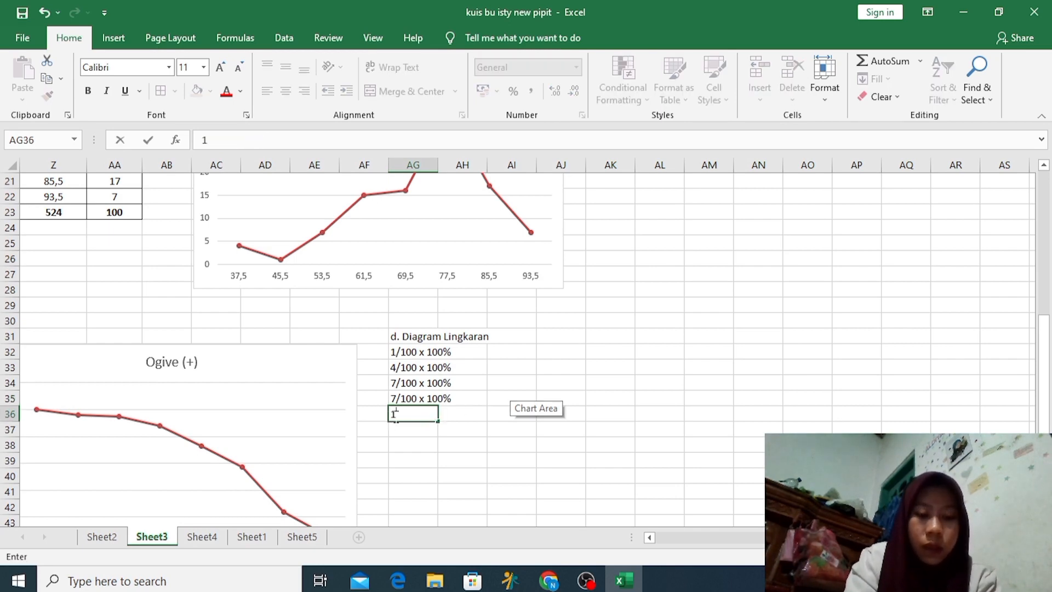
{"action": "type", "text": "5/10"}
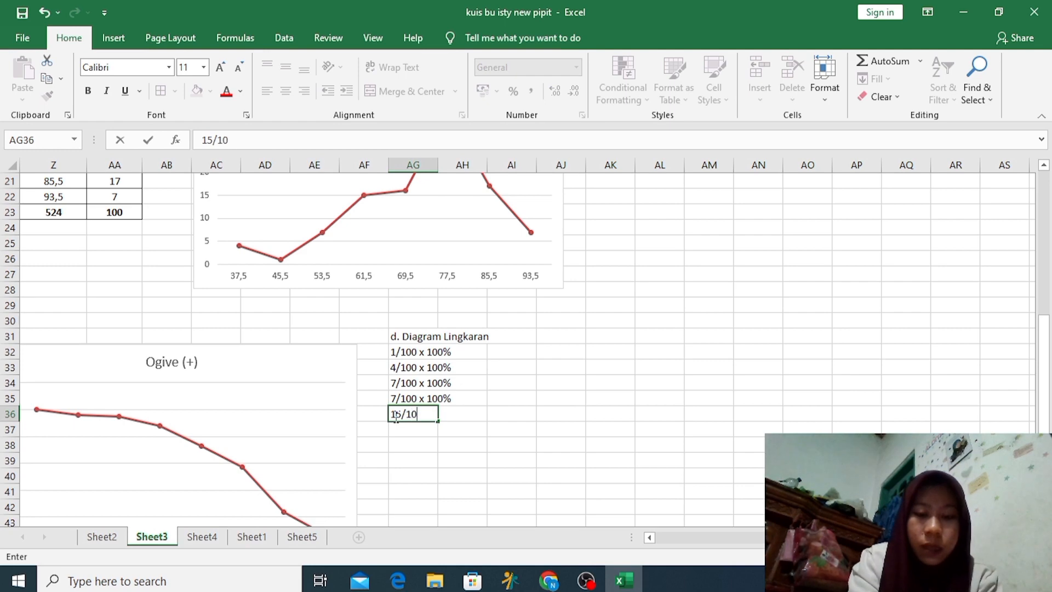
{"action": "type", "text": "0 x 100"}
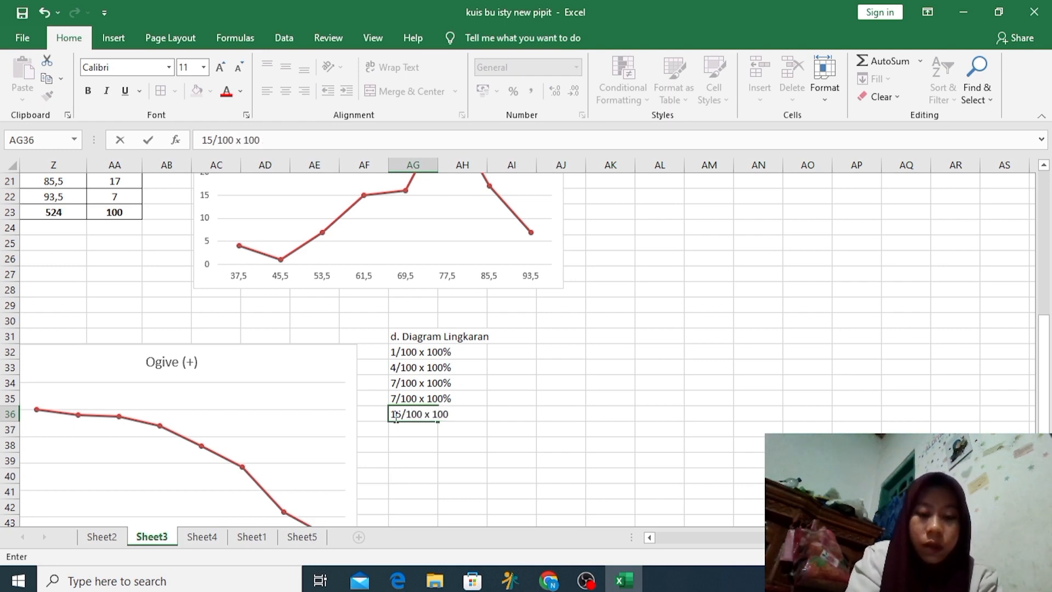
{"action": "type", "text": "%"}
{"action": "key", "text": "Return"}
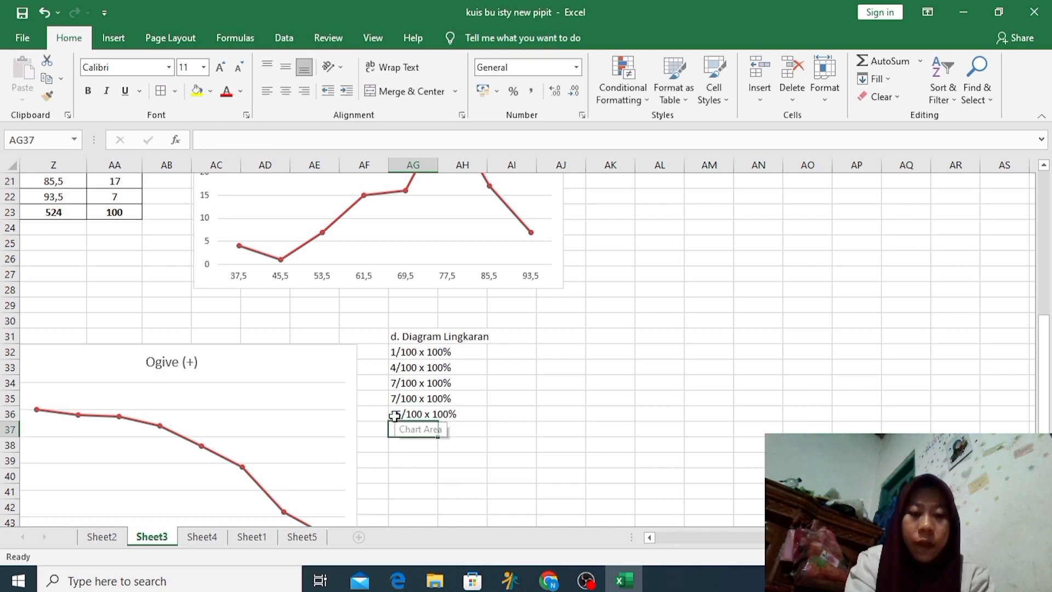
Enter the percentage calculation "16/100 x 100%" in cell AG37
{"action": "type", "text": "16/100 x"}
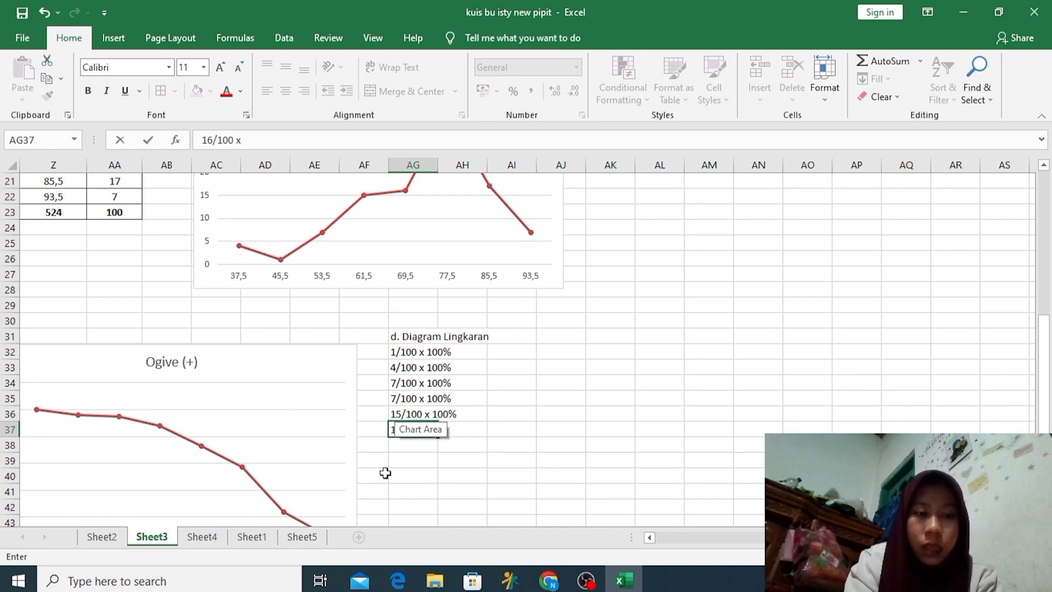
{"action": "type", "text": "100"}
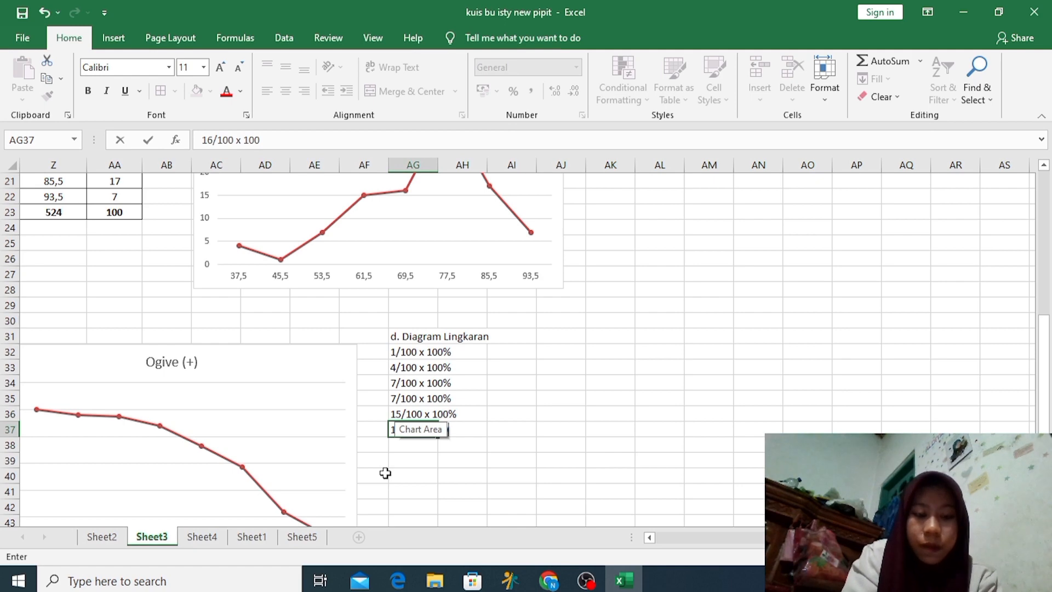
{"action": "type", "text": "%"}
{"action": "key", "text": "Return"}
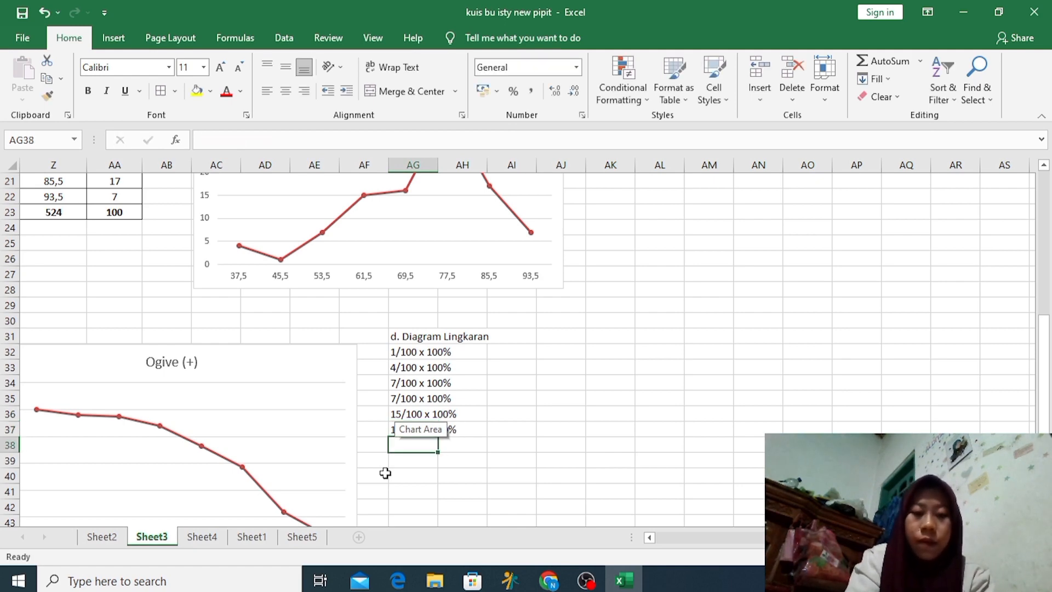
Enter the percentage calculation "17/100 x 100%" in cell AG38
{"action": "left_click", "coordinate": [515, 430]}
{"action": "left_click", "coordinate": [413, 441]}
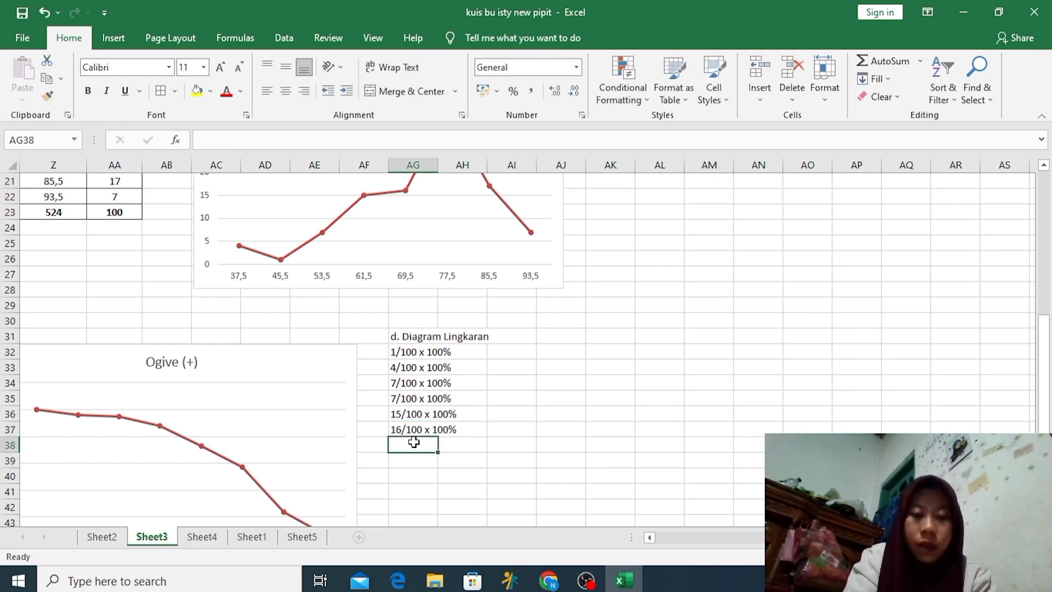
{"action": "type", "text": "17/"}
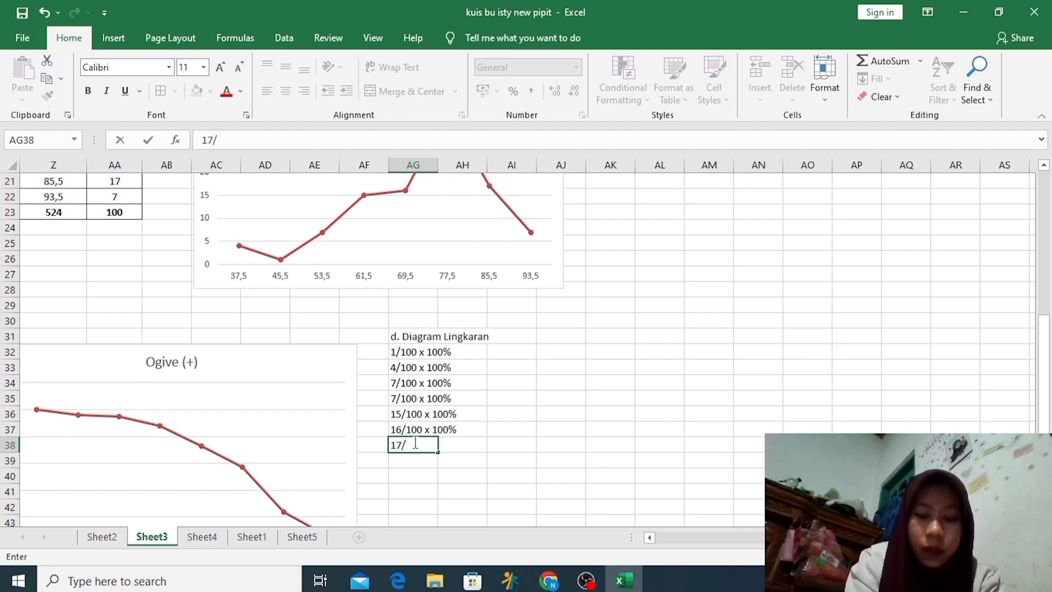
{"action": "type", "text": "100 x 1"}
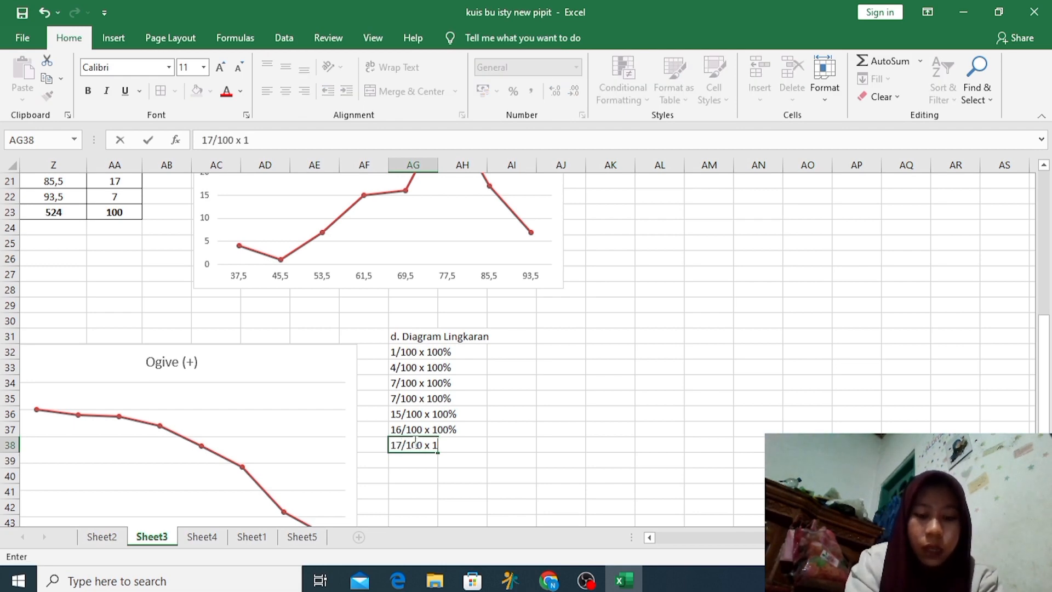
{"action": "type", "text": "00%"}
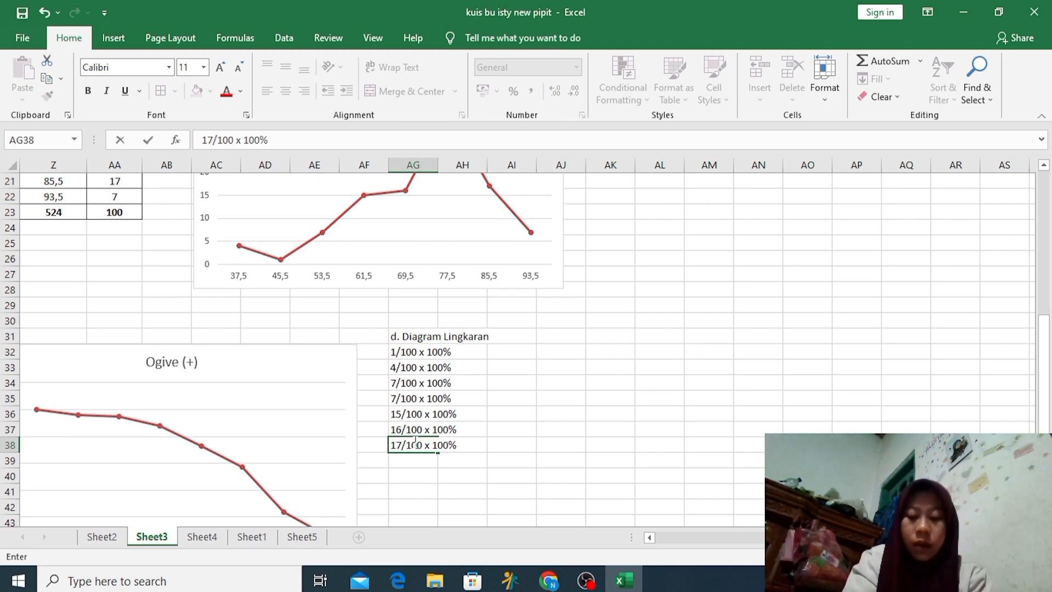
{"action": "key", "text": "Return"}
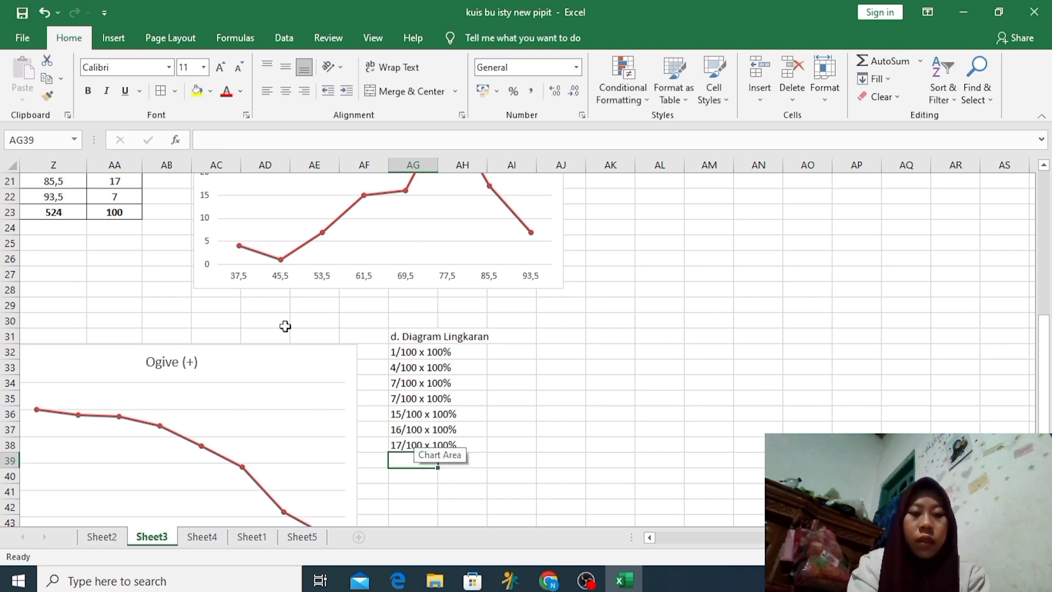
Enter the percentage calculation "33/100 x 100%" in cell AG39
{"action": "mouse_move", "coordinate": [1046, 375]}
{"action": "left_mouse_down"}
{"action": "mouse_move", "coordinate": [1047, 366]}
{"action": "mouse_move", "coordinate": [1047, 385]}
{"action": "left_mouse_up"}
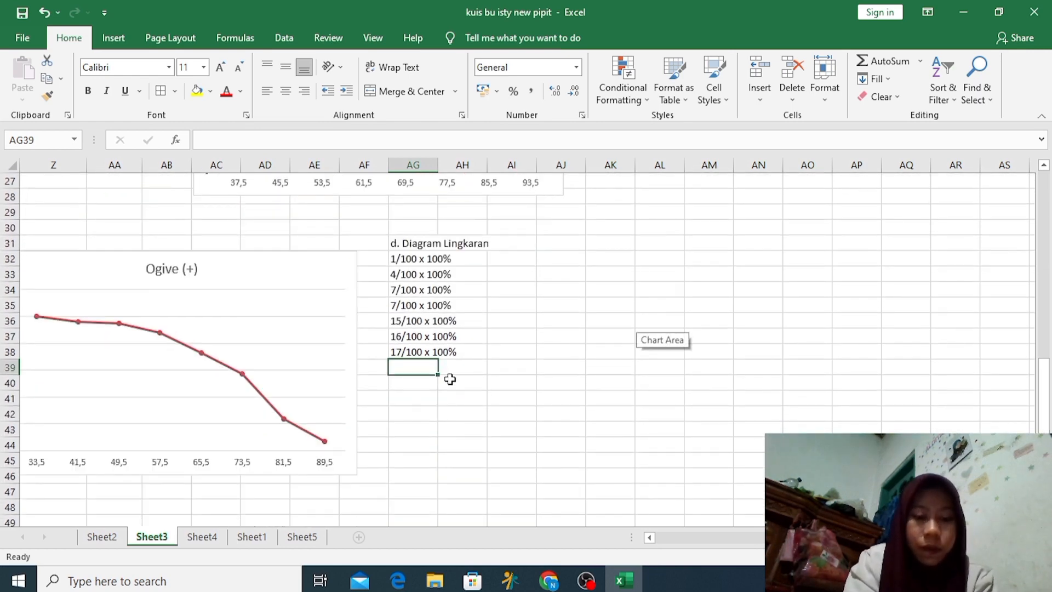
{"action": "type", "text": "33/"}
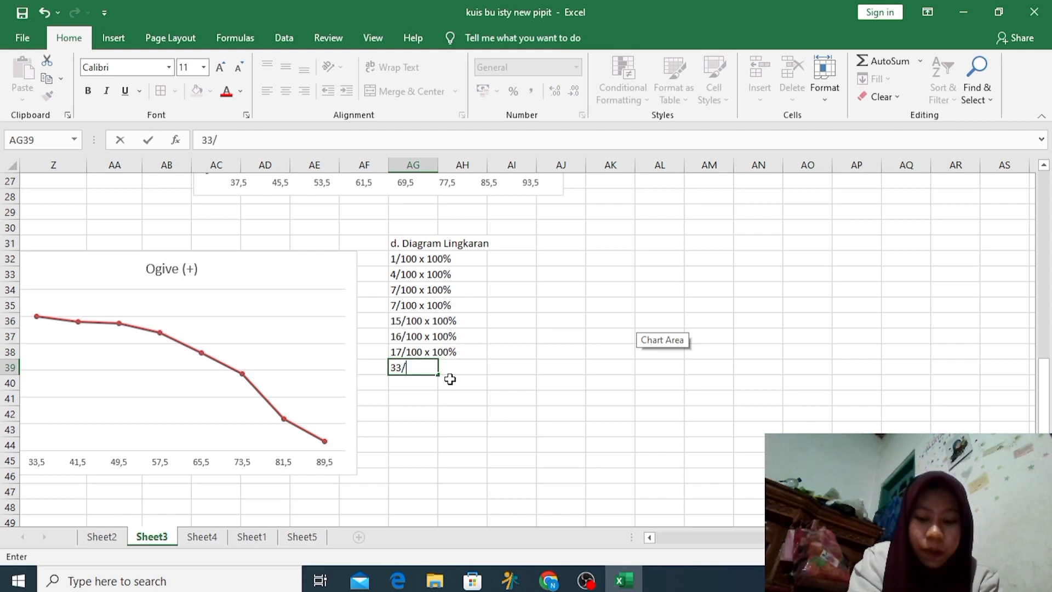
{"action": "type", "text": "100 x "}
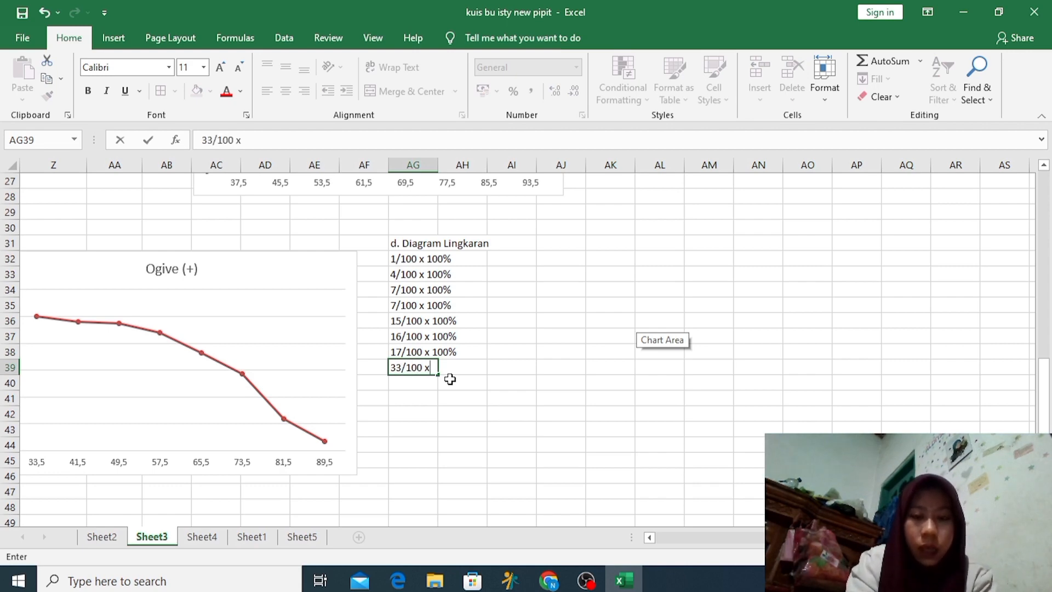
{"action": "type", "text": "100"}
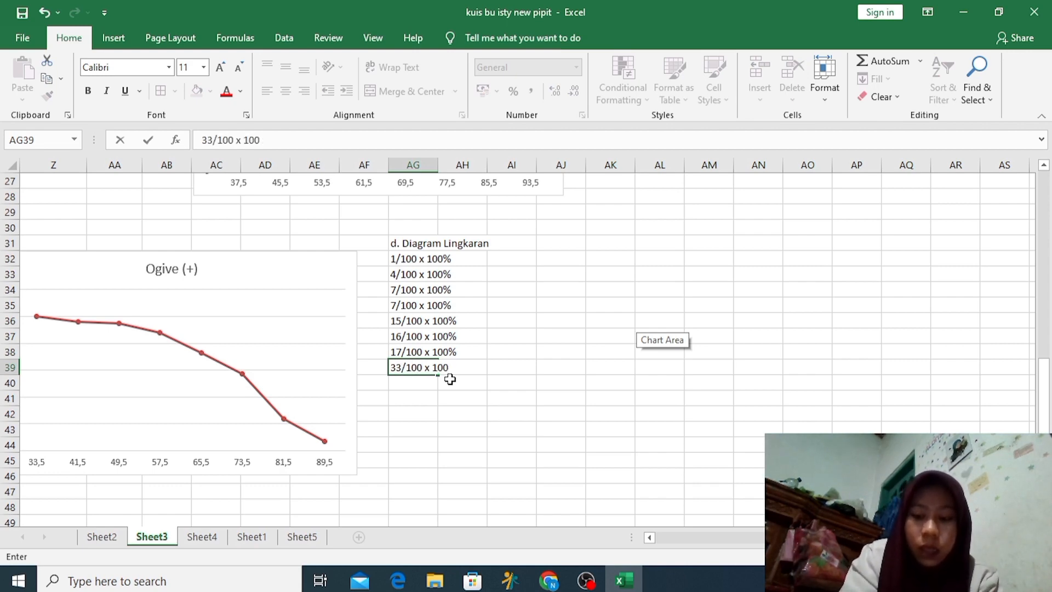
{"action": "type", "text": "%"}
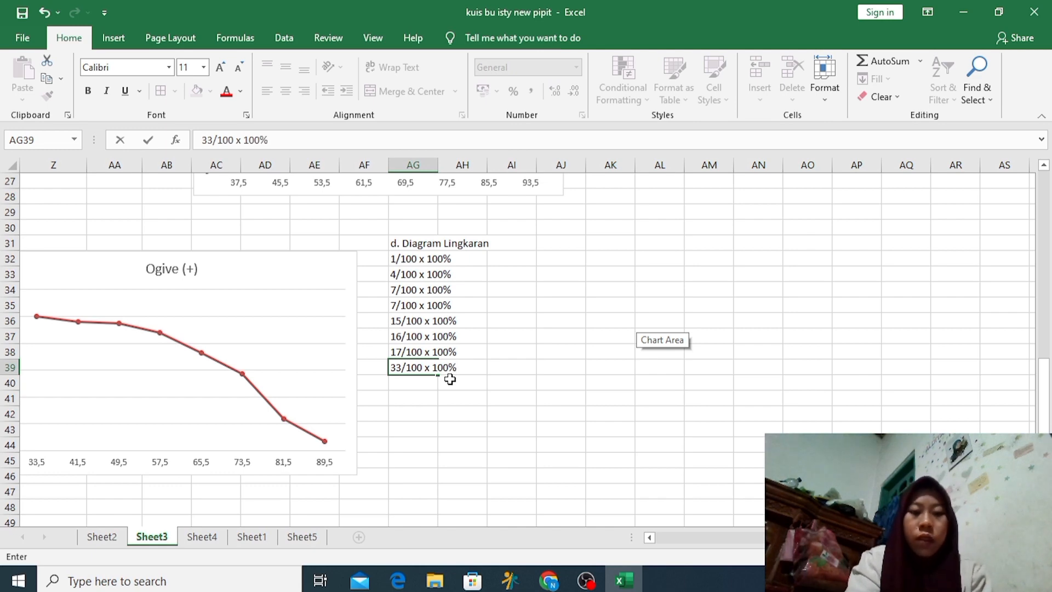
{"action": "left_click", "coordinate": [507, 269]}
Enter the results 1% in cell AI32 and 4% in cell AI33, beside their calculations
{"action": "left_click", "coordinate": [506, 260]}
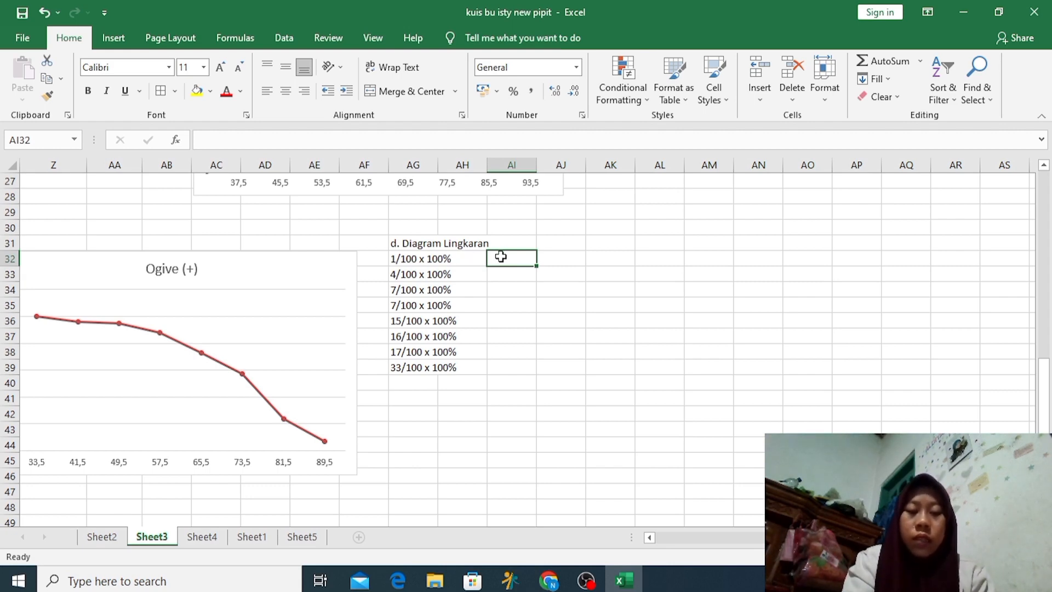
{"action": "type", "text": "1"}
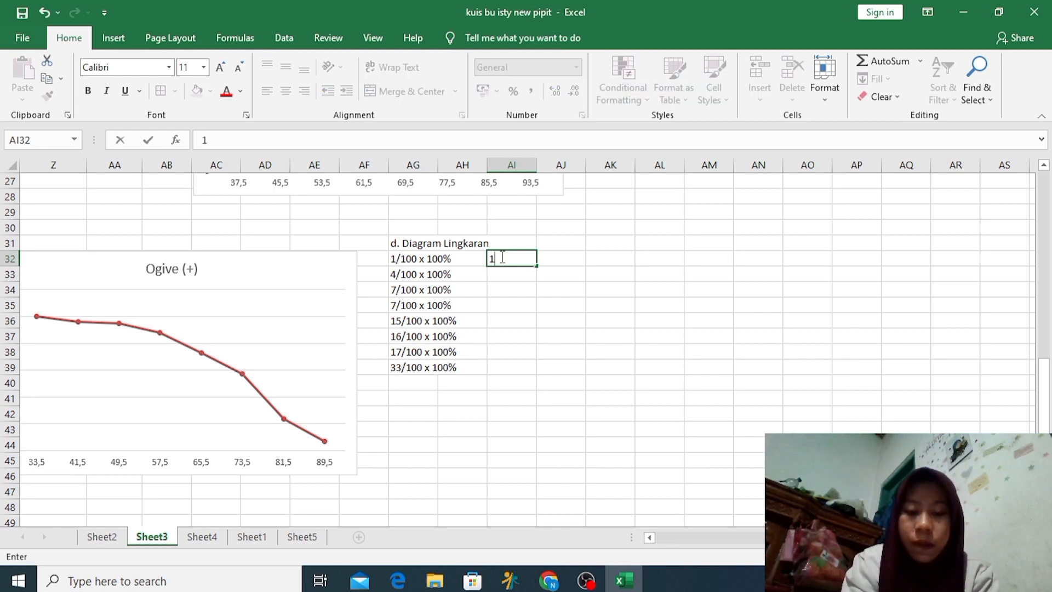
{"action": "type", "text": "%"}
{"action": "key", "text": "Return"}
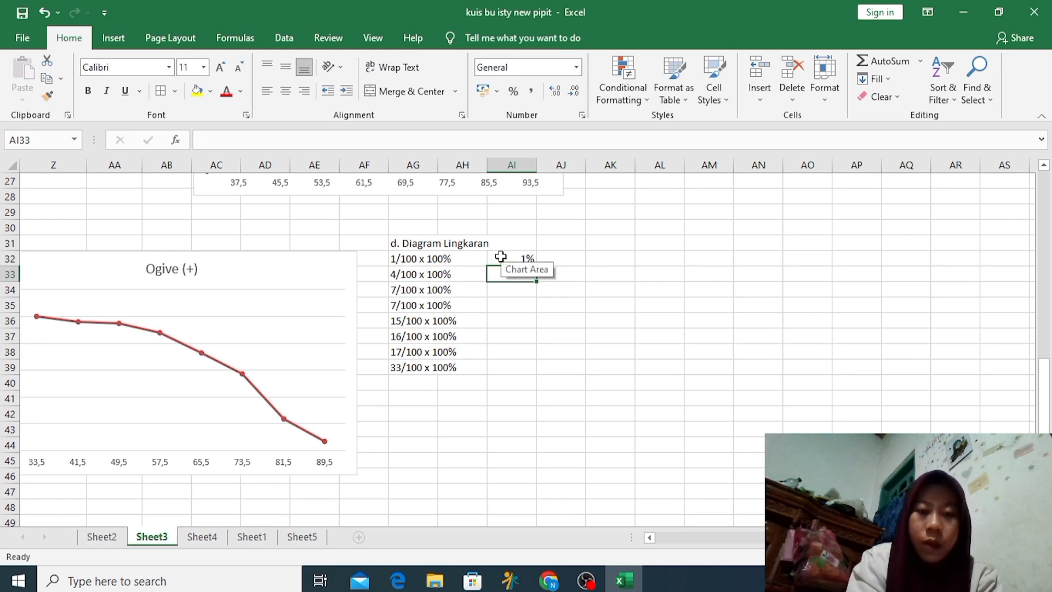
{"action": "type", "text": "4"}
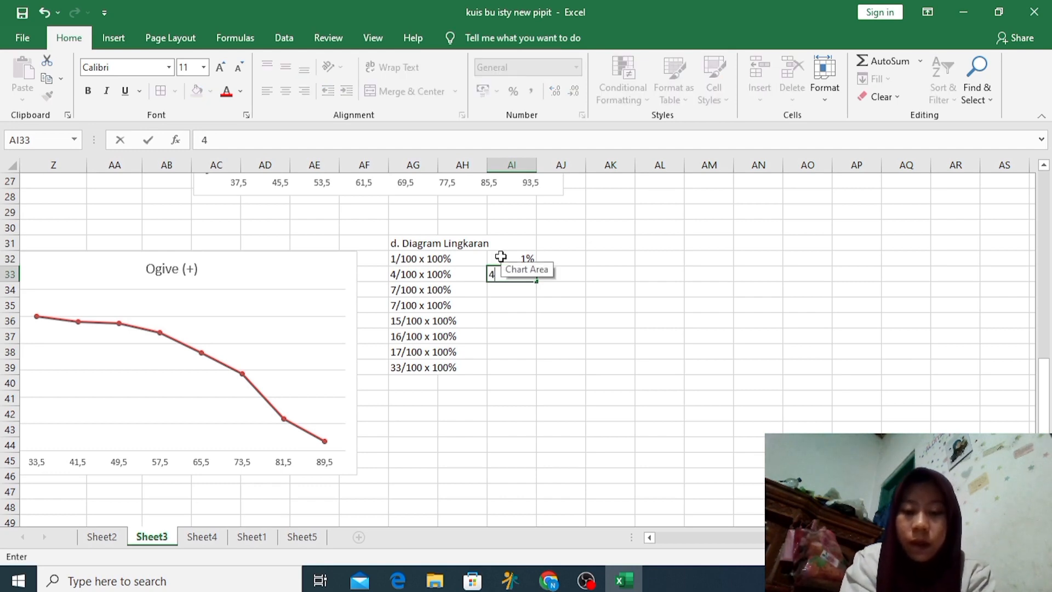
{"action": "type", "text": "%"}
{"action": "key", "text": "Return"}
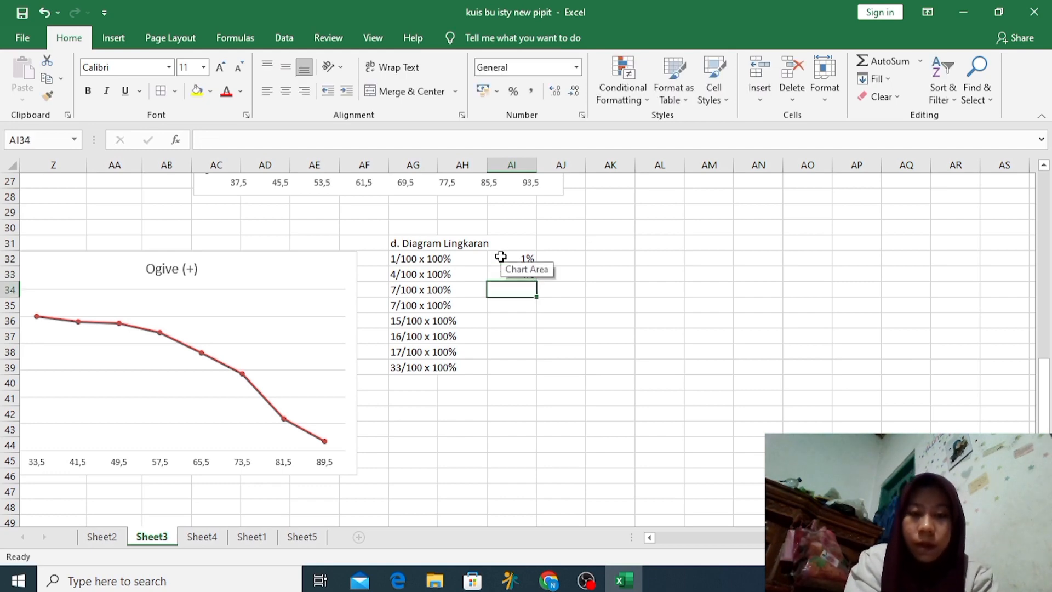
Enter 7% in both AI34 and AI35 as the results of the two 7/100 calculations
{"action": "type", "text": "7"}
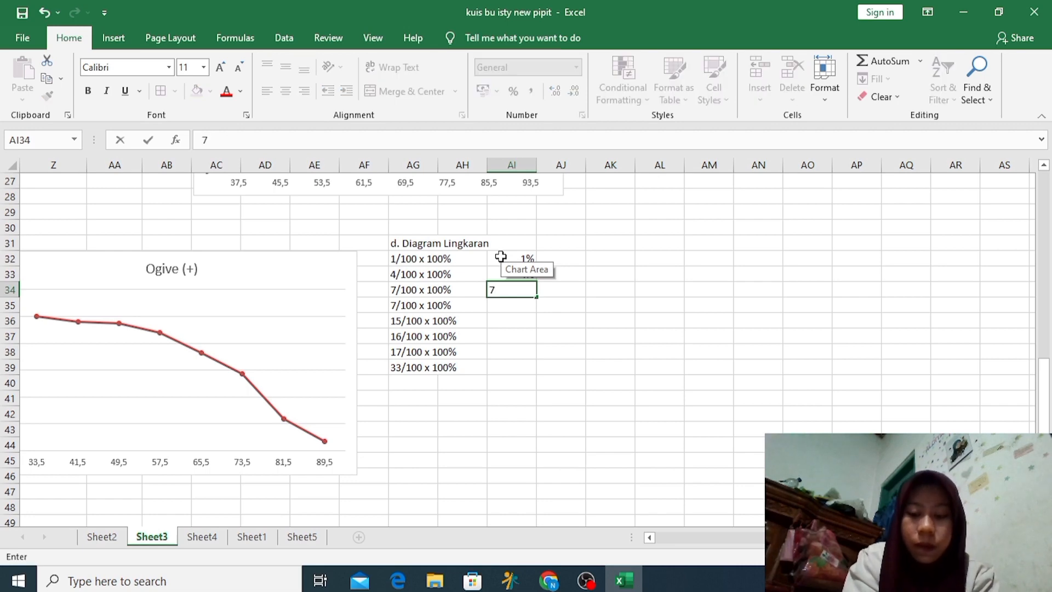
{"action": "type", "text": "%"}
{"action": "key", "text": "Return"}
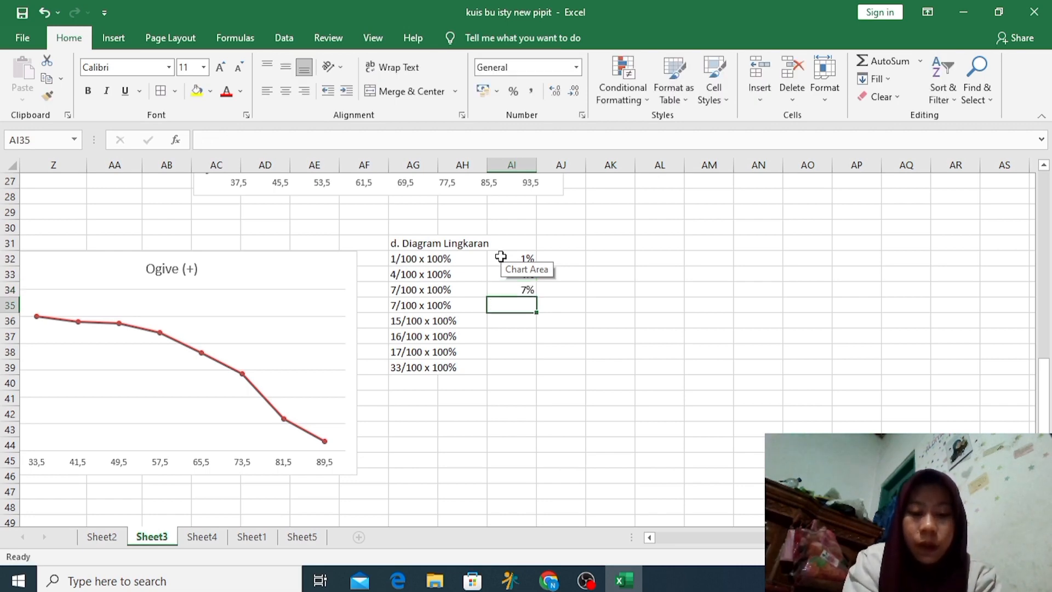
{"action": "type", "text": "7"}
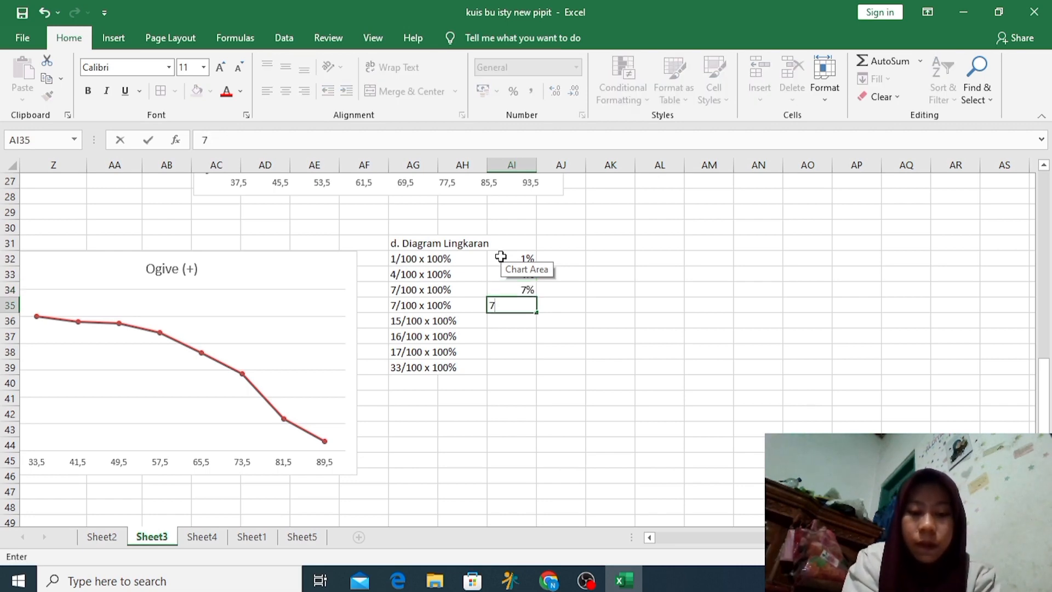
{"action": "type", "text": "%"}
{"action": "key", "text": "Return"}
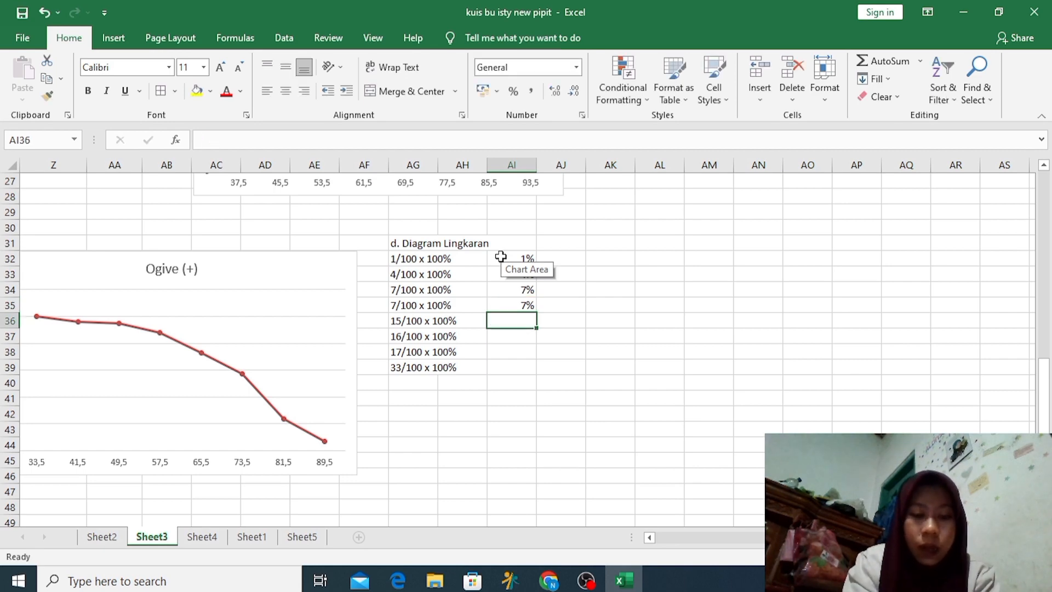
Enter the results 15% in cell AI36 and 16% in cell AI37
{"action": "type", "text": "155"}
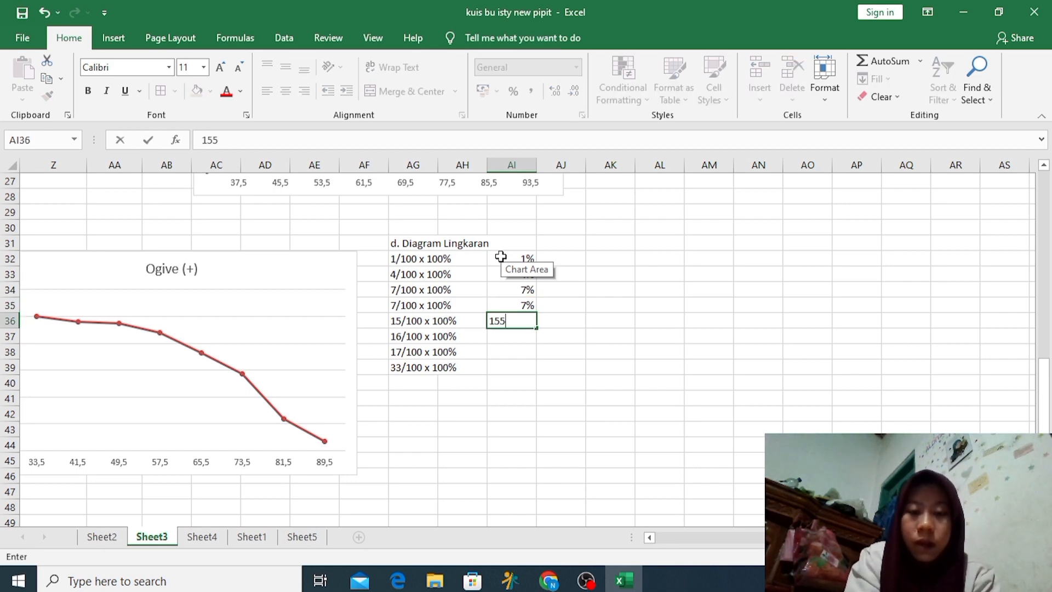
{"action": "key", "text": "BackSpace"}
{"action": "type", "text": "%"}
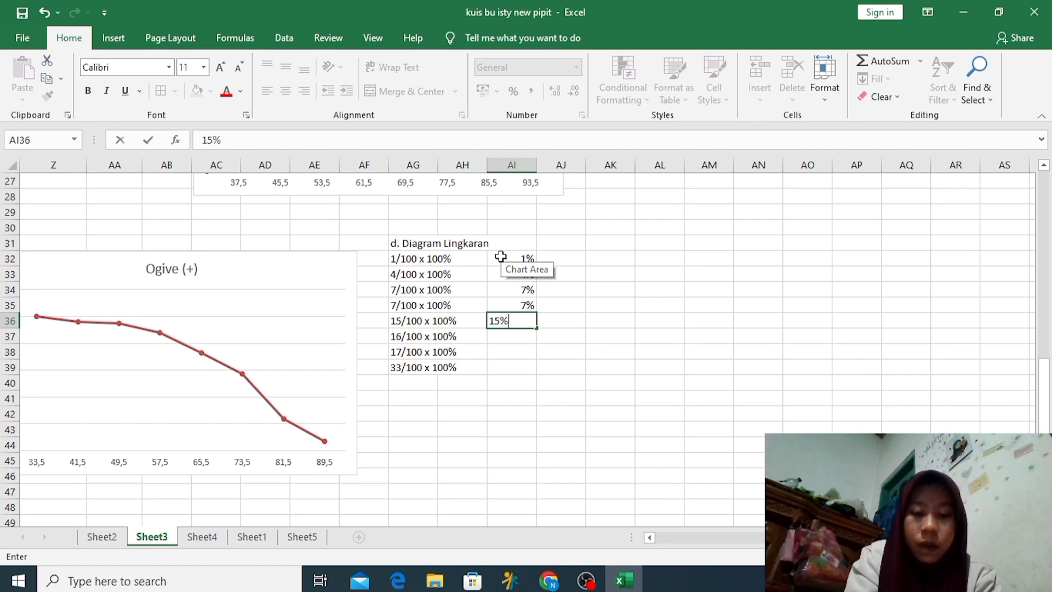
{"action": "key", "text": "Return"}
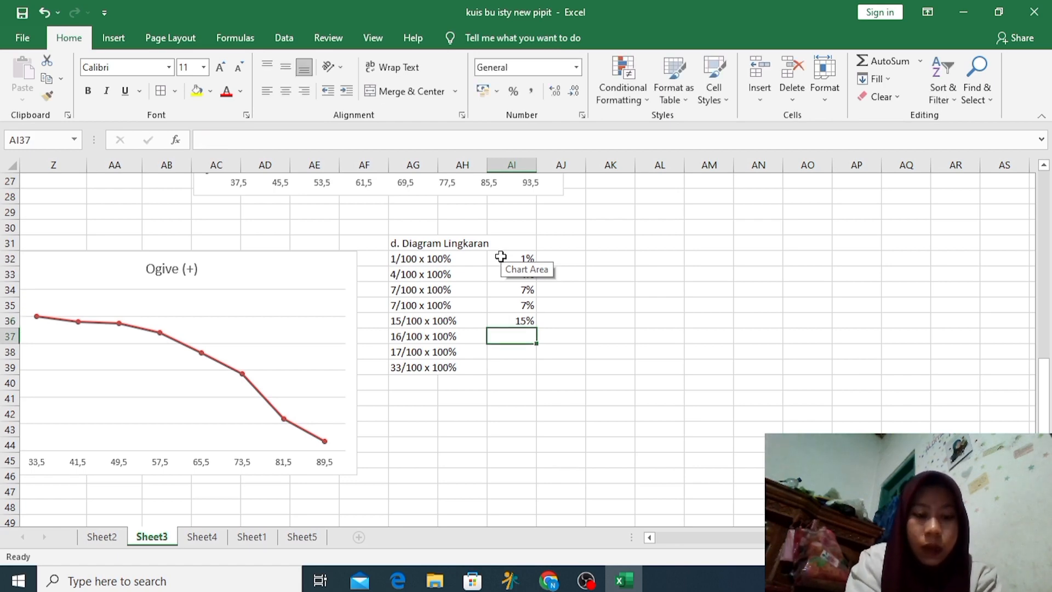
{"action": "type", "text": "16%"}
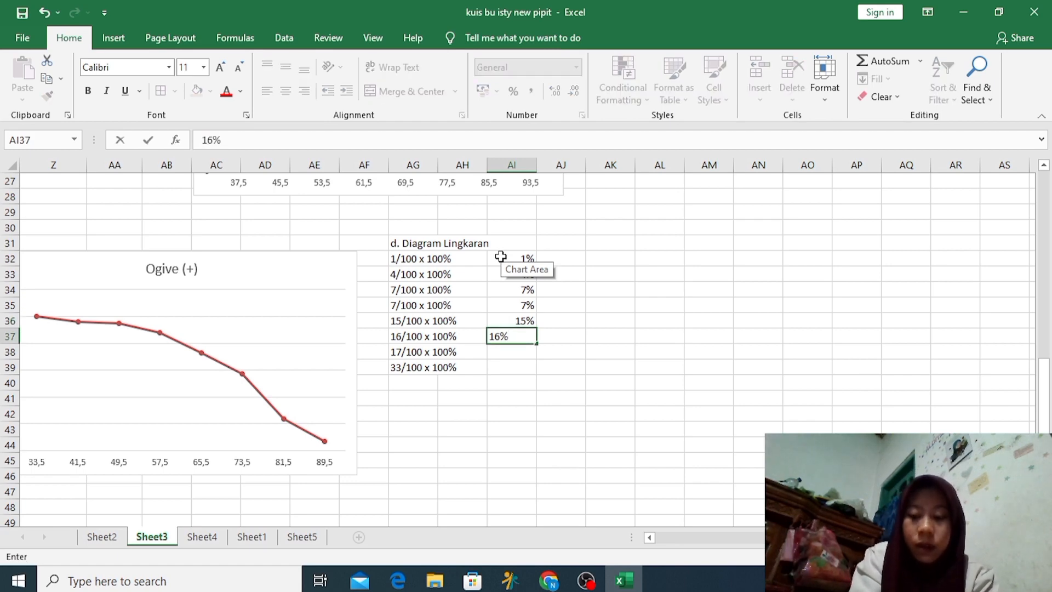
{"action": "key", "text": "Return"}
Enter the results 17% in cell AI38 and 33% in cell AI39
{"action": "type", "text": "17"}
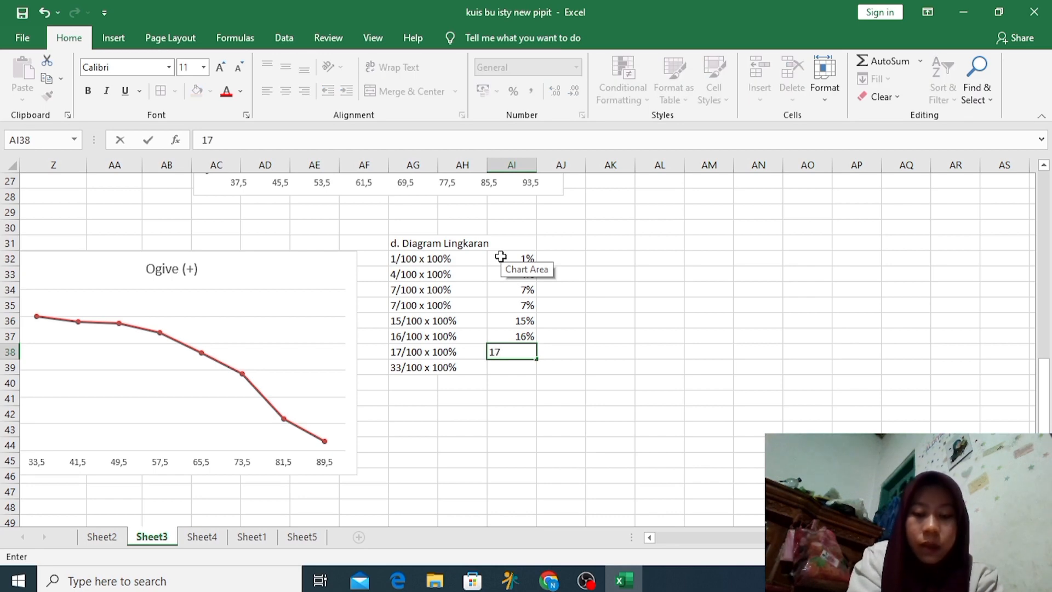
{"action": "type", "text": "%"}
{"action": "key", "text": "Return"}
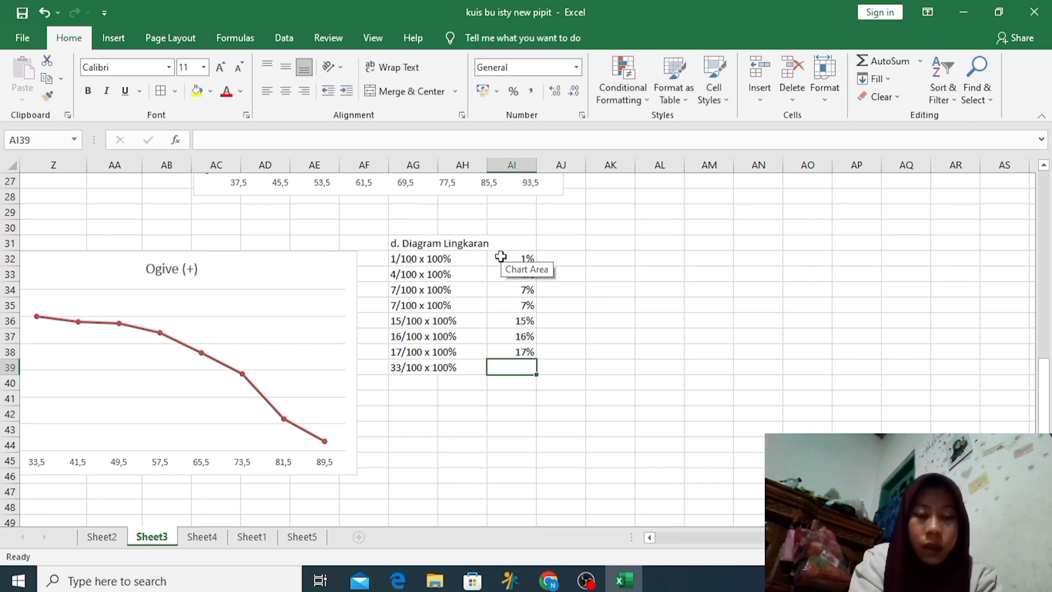
{"action": "type", "text": "4"}
{"action": "key", "text": "BackSpace"}
{"action": "type", "text": "33"}
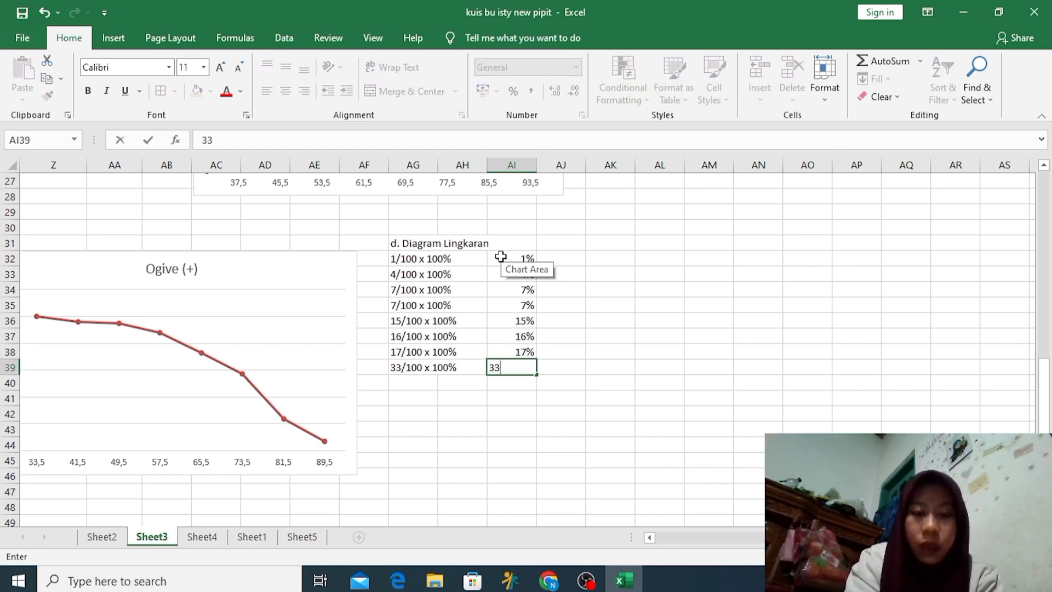
{"action": "type", "text": "%"}
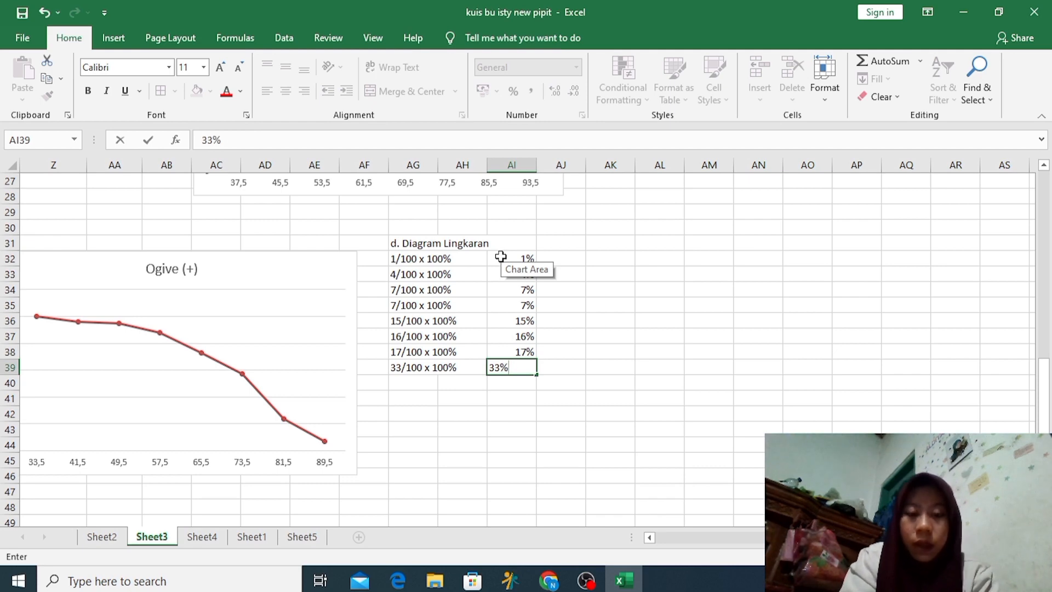
{"action": "key", "text": "Return"}
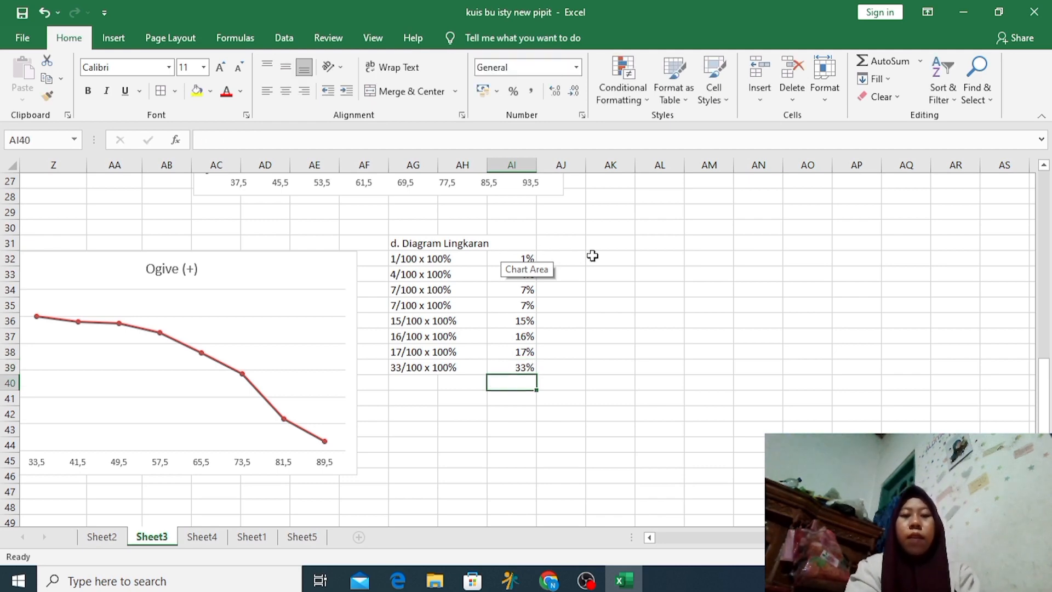
Apply all borders to the percentage table in AG32:AI39
{"action": "left_click", "coordinate": [404, 258]}
{"action": "left_click_drag", "start_coordinate": [404, 258], "coordinate": [524, 367]}
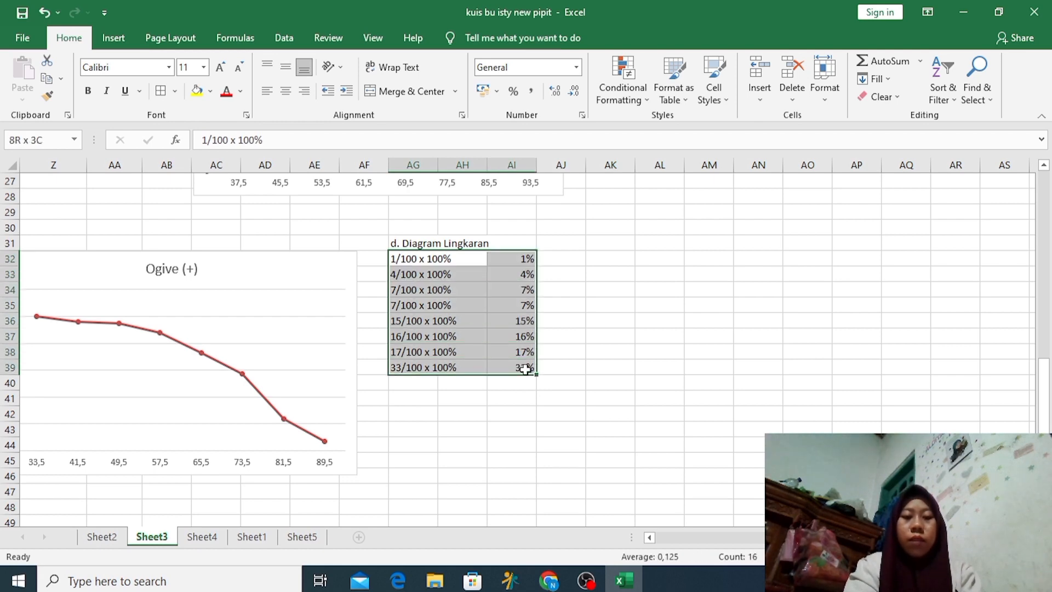
{"action": "left_click", "coordinate": [175, 90]}
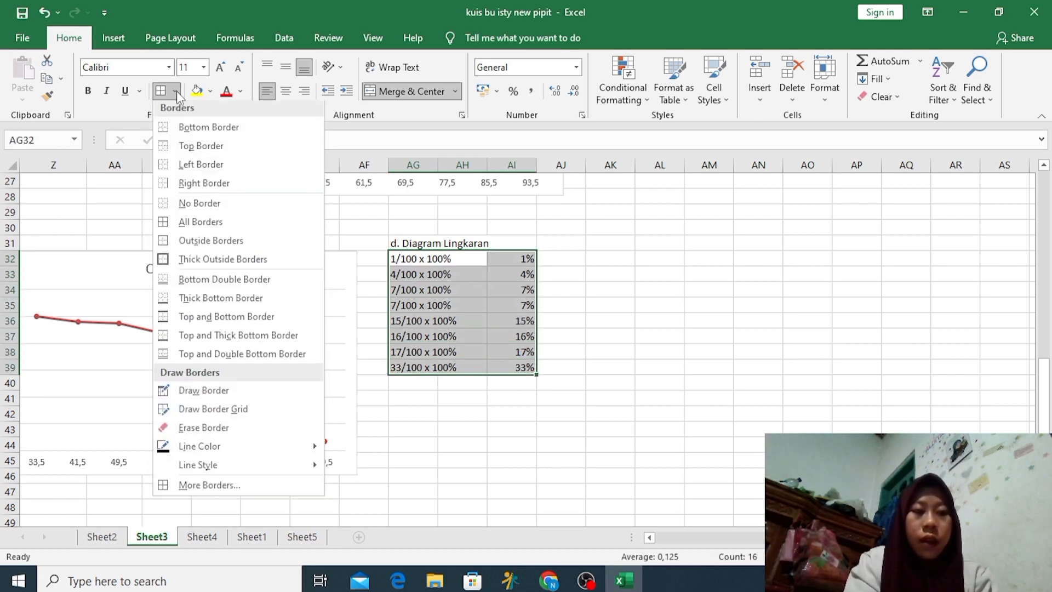
{"action": "left_click", "coordinate": [189, 225]}
{"action": "left_click", "coordinate": [603, 263]}
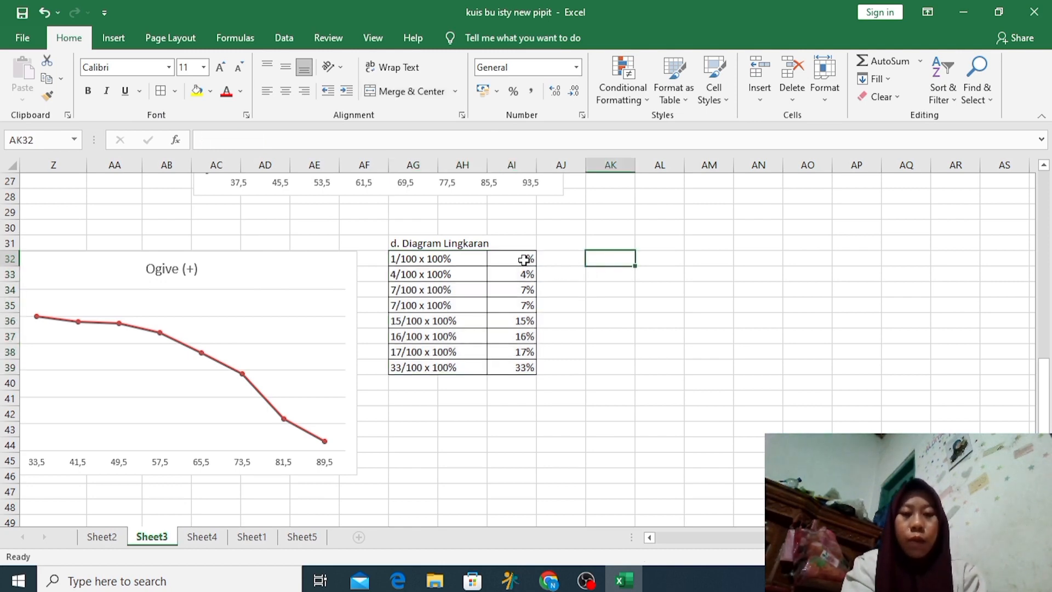
Insert a basic 2-D pie chart from the percentages in AI32:AI39
{"action": "left_click_drag", "start_coordinate": [524, 260], "coordinate": [527, 366]}
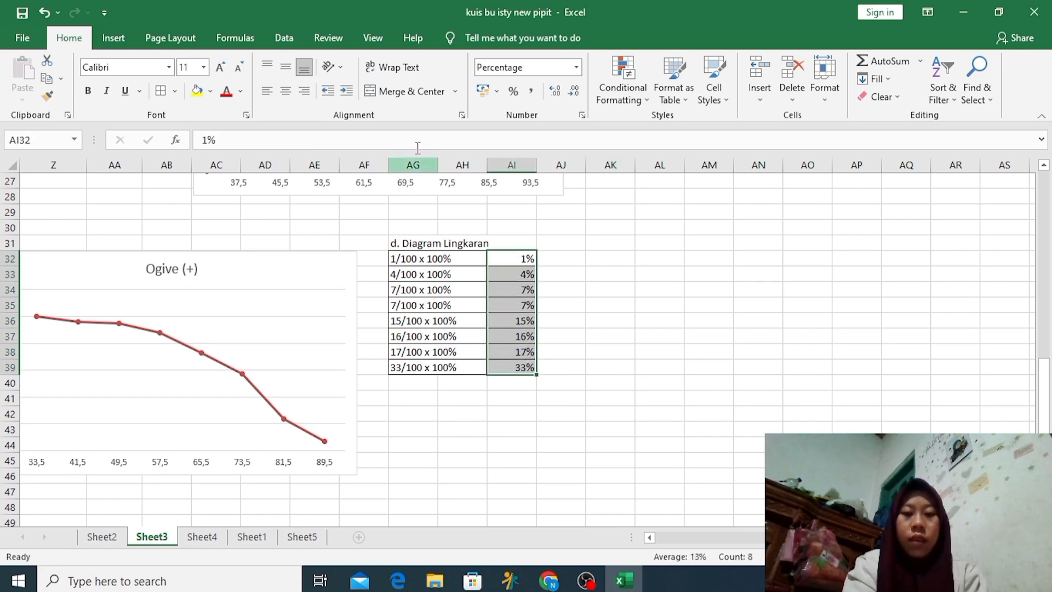
{"action": "left_click", "coordinate": [114, 38]}
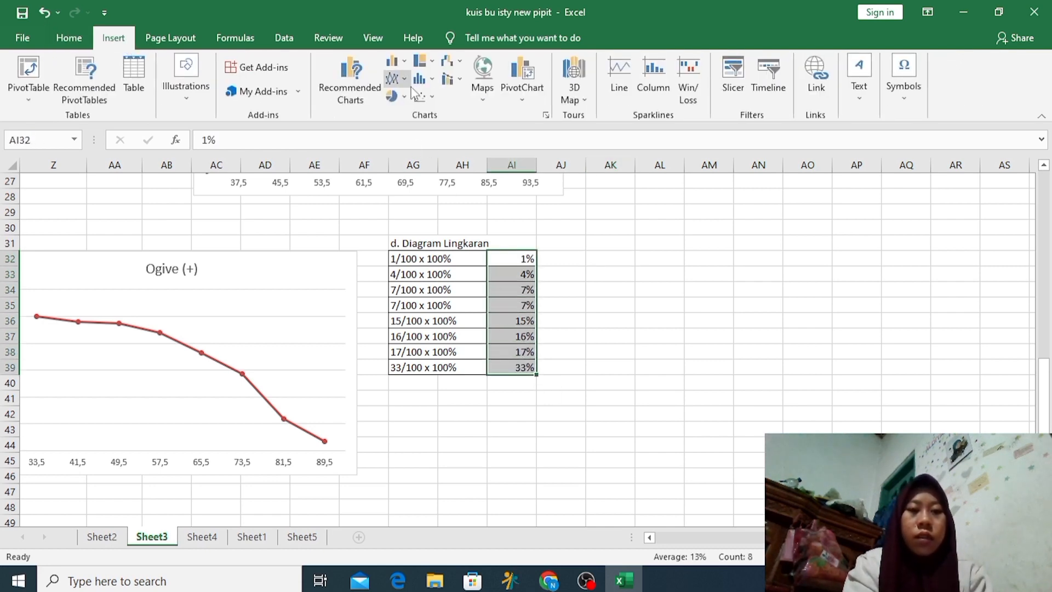
{"action": "left_click", "coordinate": [404, 96]}
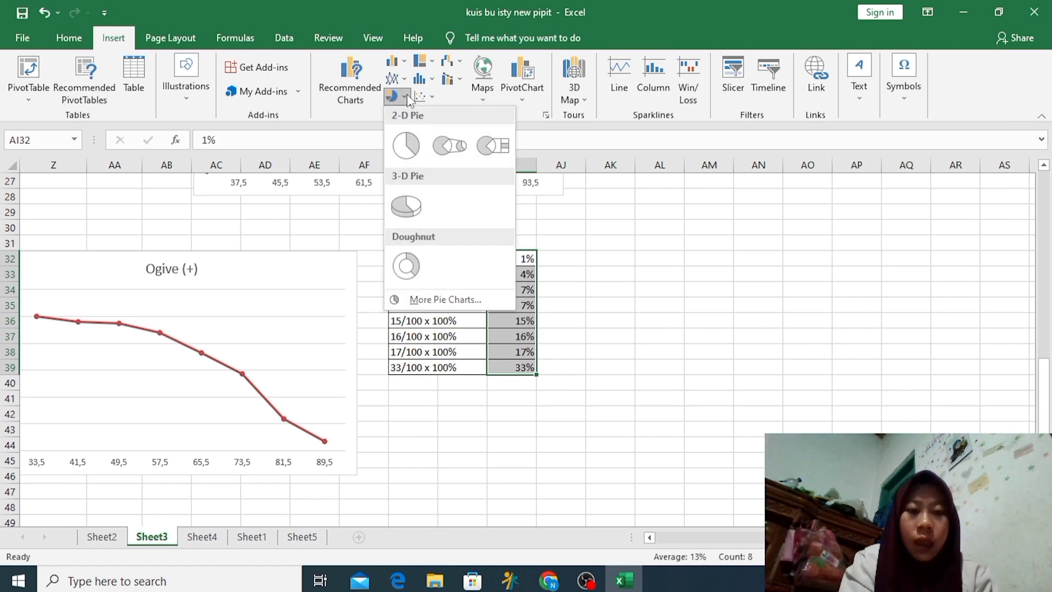
{"action": "left_click", "coordinate": [404, 133]}
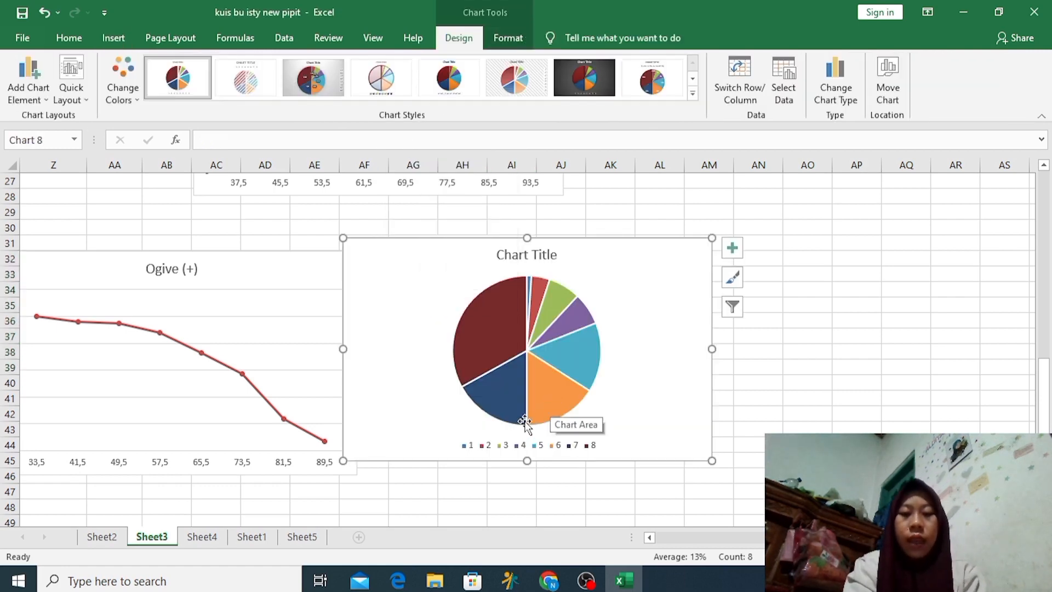
Remove the legend from the pie chart and add data labels to its slices
{"action": "left_click", "coordinate": [543, 446]}
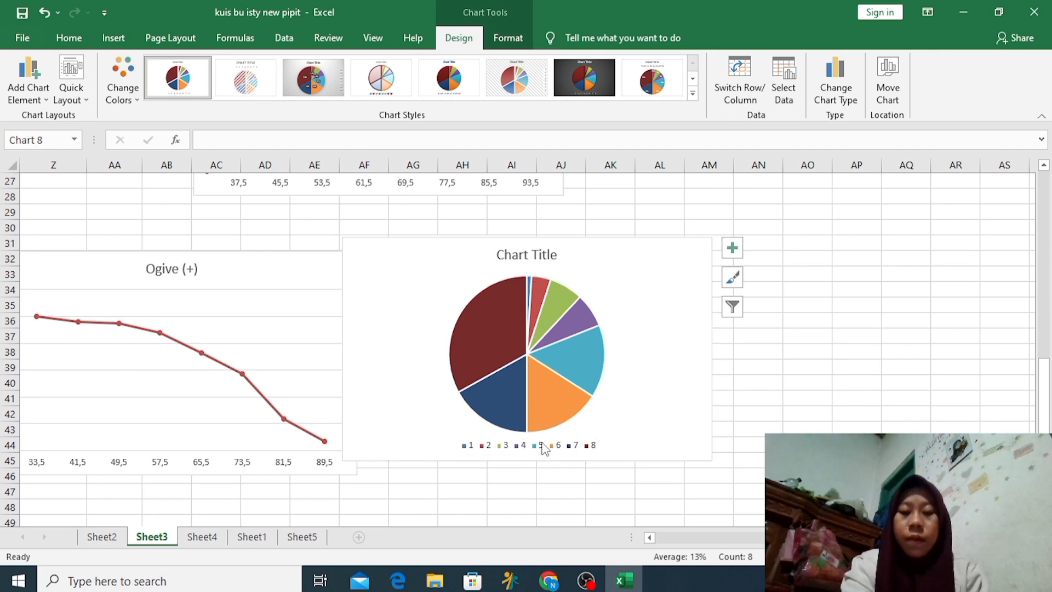
{"action": "key", "text": "Delete"}
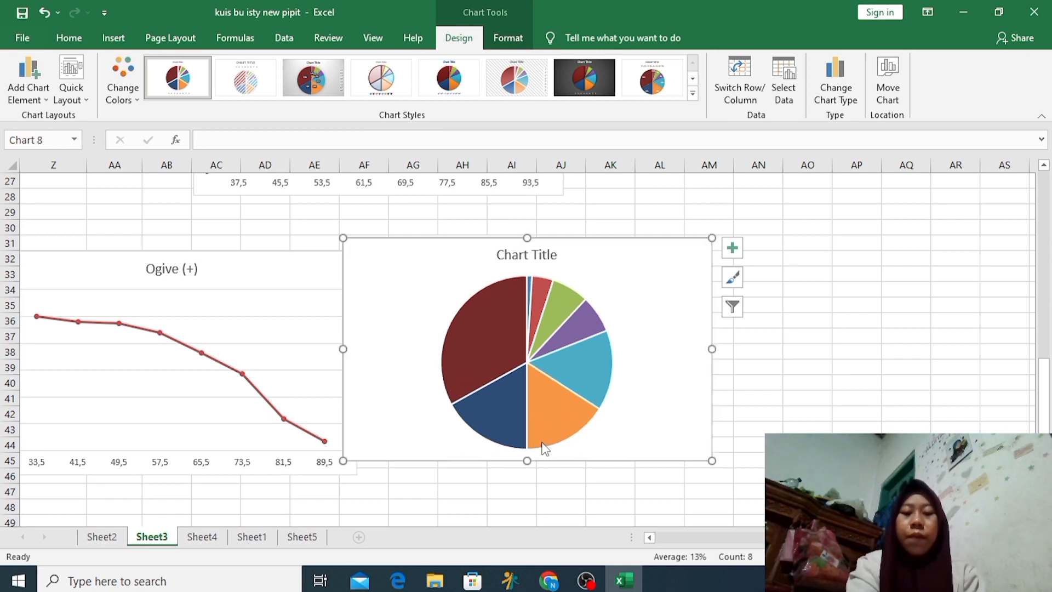
{"action": "left_click", "coordinate": [508, 317]}
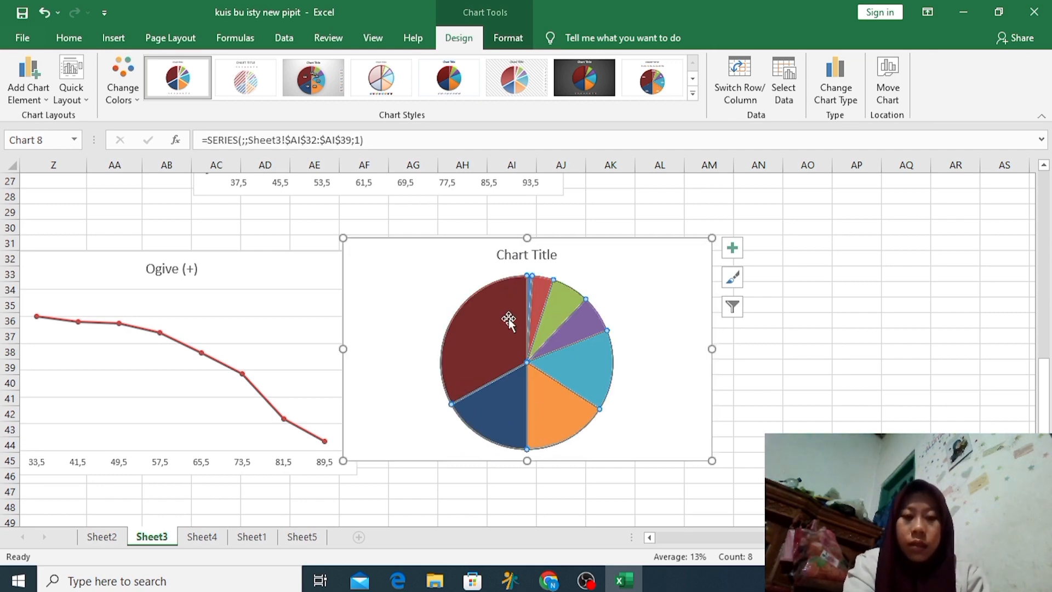
{"action": "right_click", "coordinate": [514, 327]}
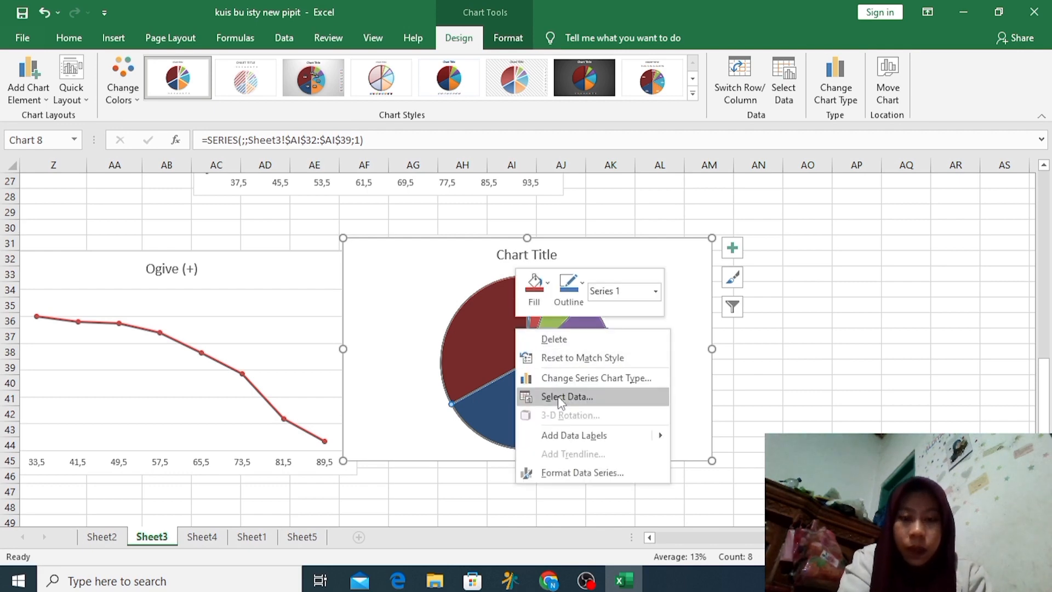
{"action": "left_click", "coordinate": [558, 435]}
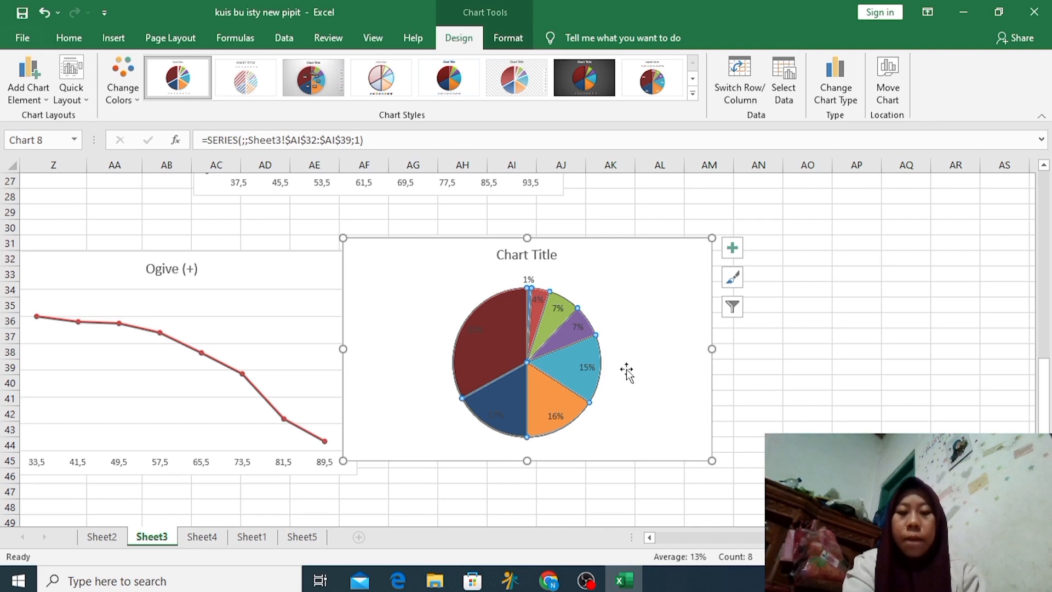
{"action": "left_click", "coordinate": [826, 359]}
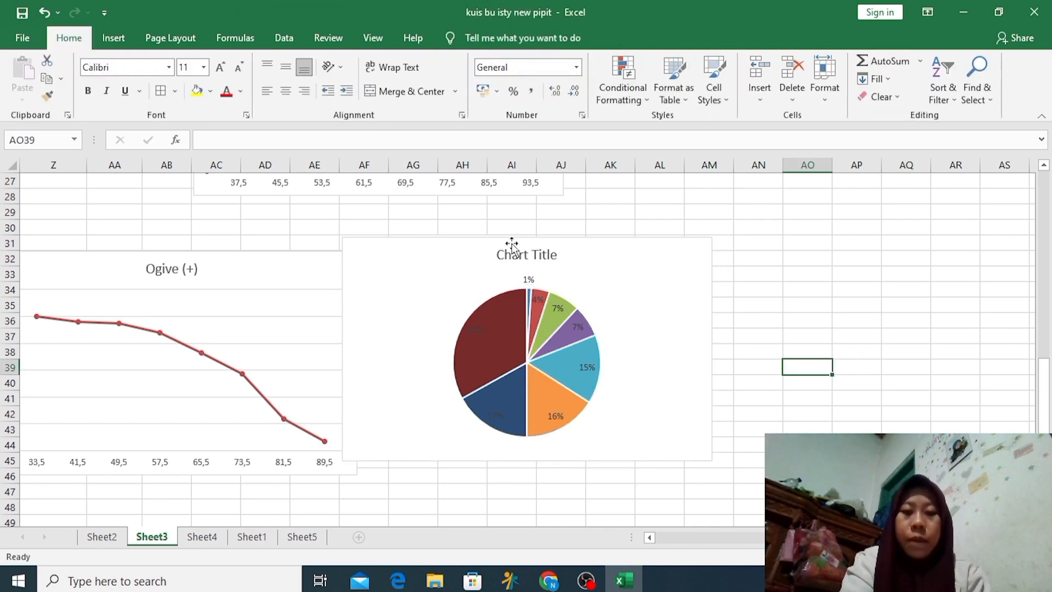
Replace the pie chart's title with "Diagram Lingkaran"
{"action": "left_click", "coordinate": [551, 257]}
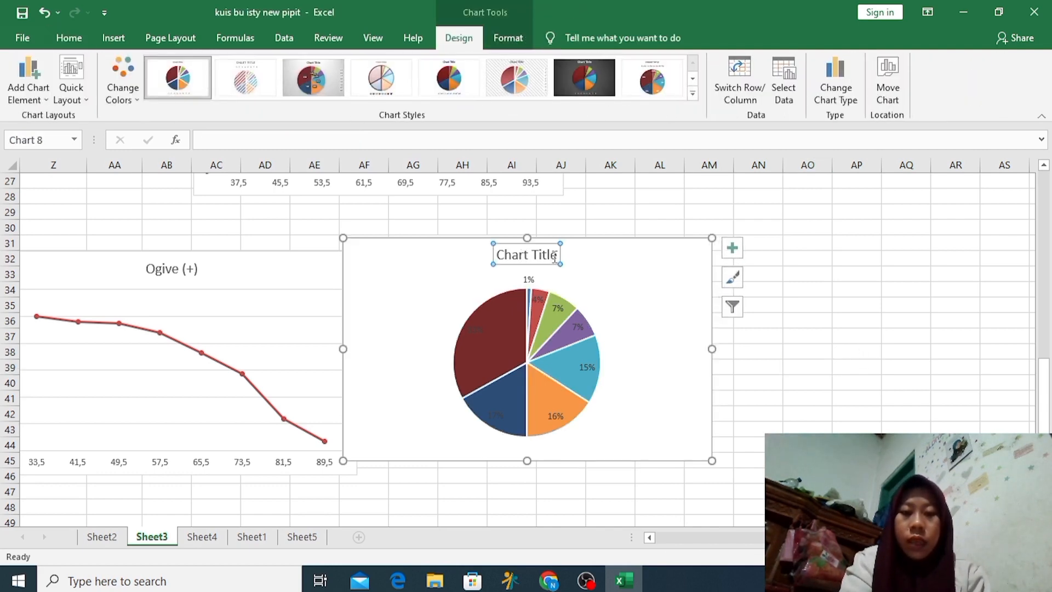
{"action": "left_click", "coordinate": [555, 256]}
{"action": "key", "text": "BackSpace"}
{"action": "key", "text": "BackSpace"}
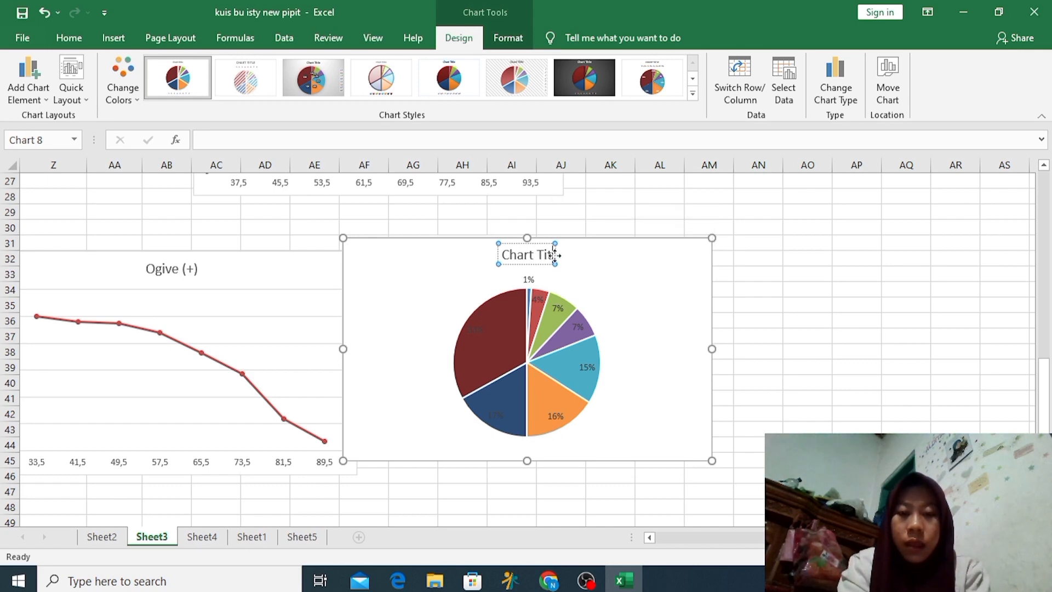
{"action": "key", "text": "BackSpace"}
{"action": "key", "text": "BackSpace"}
{"action": "key", "text": "BackSpace"}
{"action": "key", "text": "BackSpace"}
{"action": "key", "text": "BackSpace"}
{"action": "key", "text": "BackSpace"}
{"action": "key", "text": "BackSpace"}
{"action": "key", "text": "BackSpace"}
{"action": "key", "text": "BackSpace"}
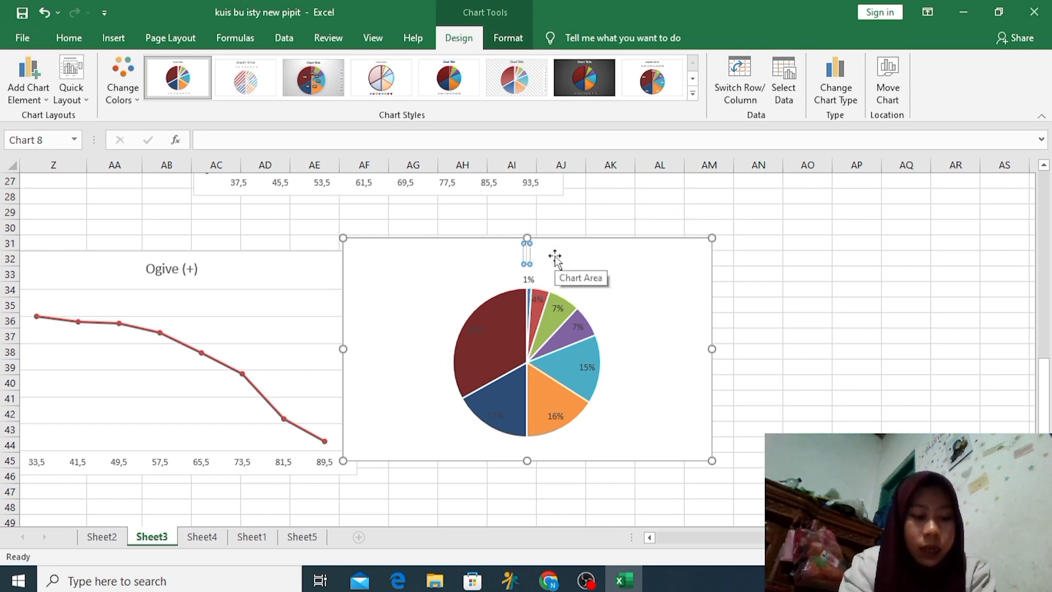
{"action": "type", "text": "Dia"}
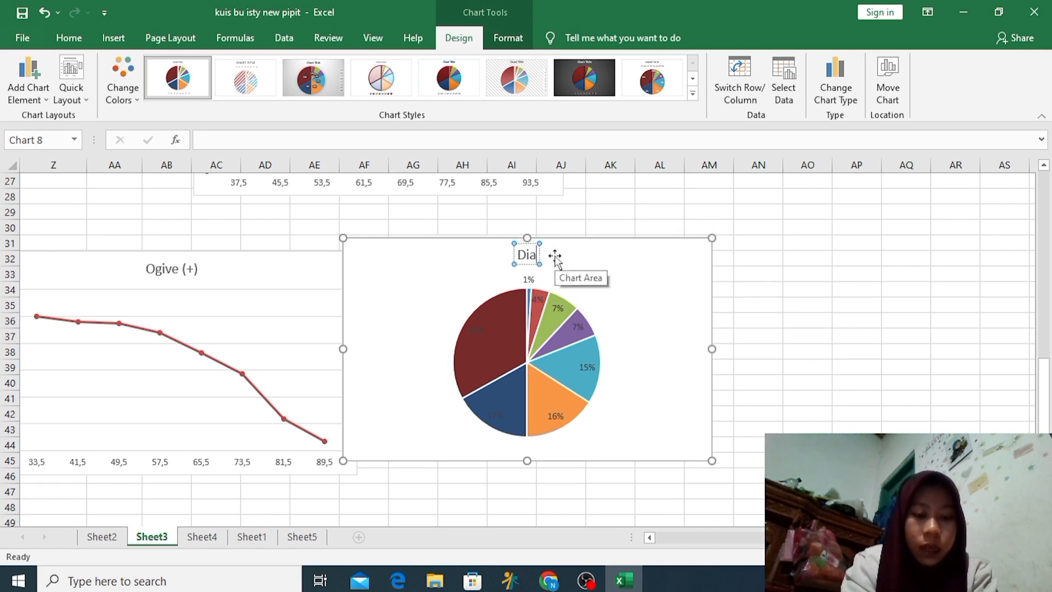
{"action": "type", "text": "gram L"}
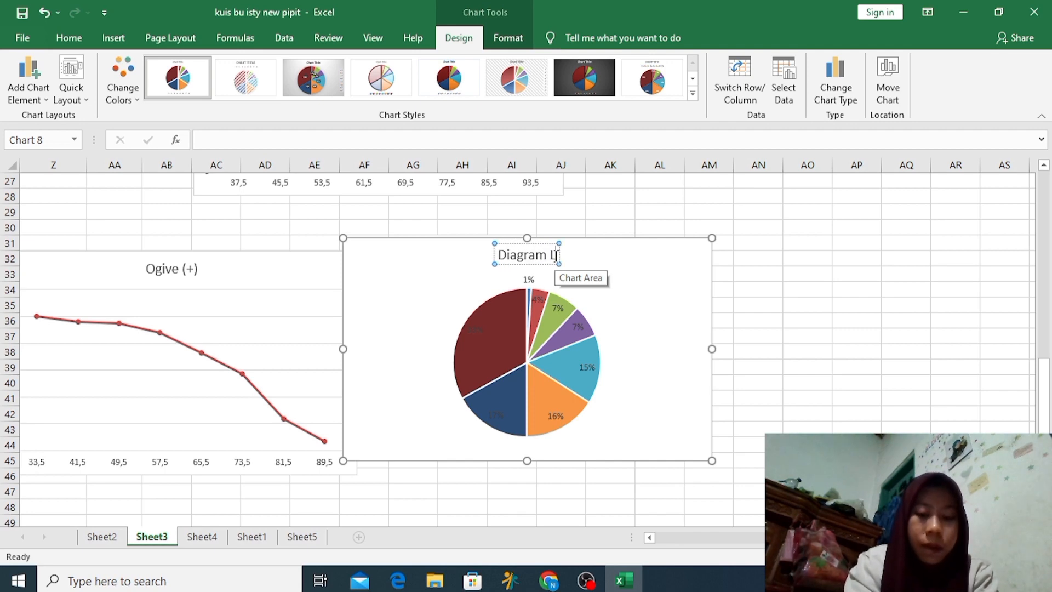
{"action": "type", "text": "ingkaran"}
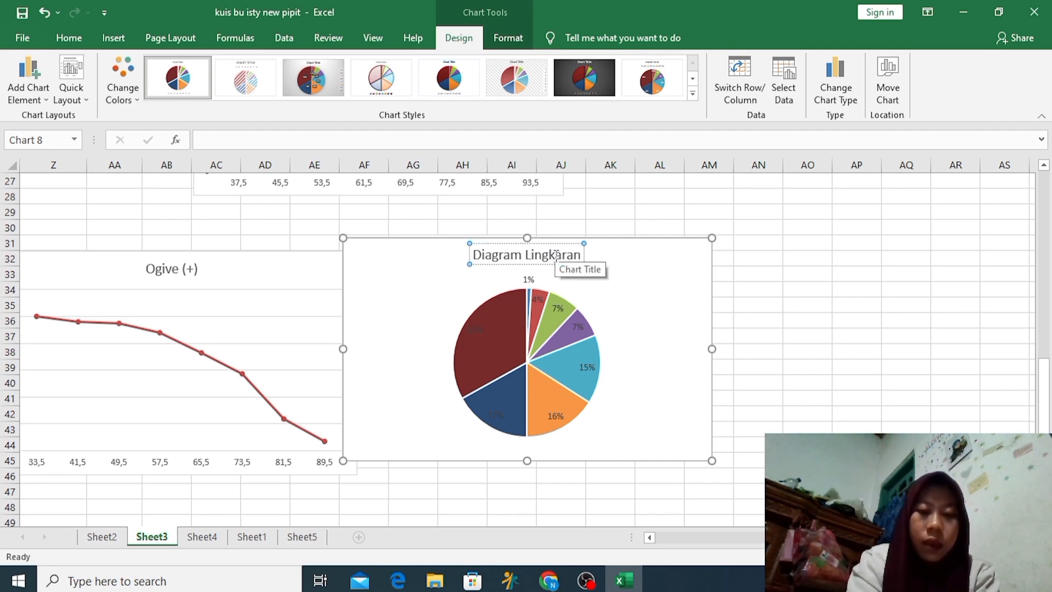
{"action": "left_click", "coordinate": [805, 261]}
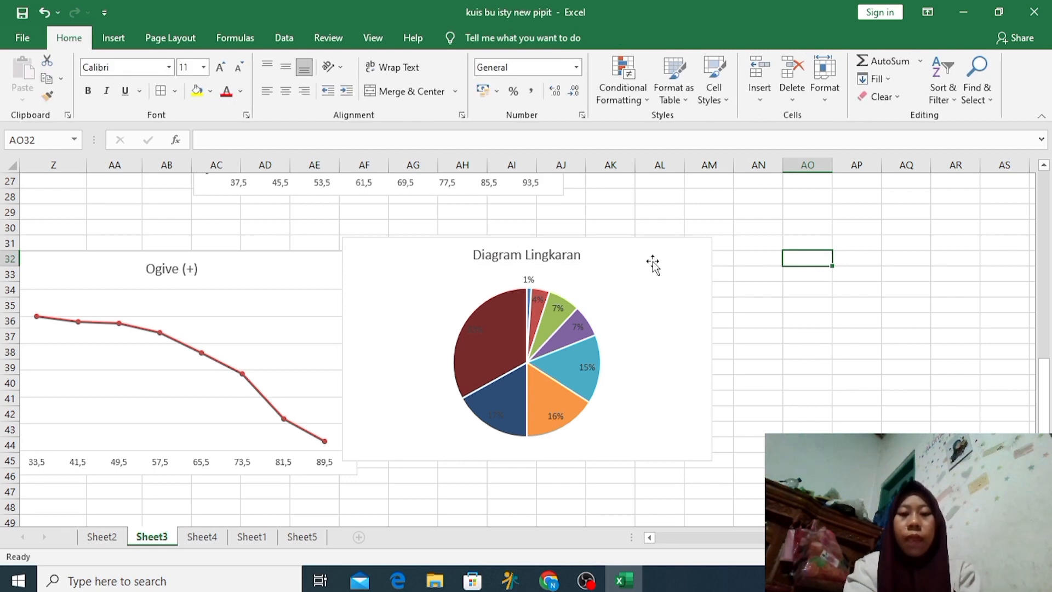
Move the pie chart off the percentage table so it starts near cell AK32, beside the table
{"action": "left_click_drag", "start_coordinate": [652, 263], "coordinate": [894, 275]}
{"action": "left_click", "coordinate": [860, 216]}
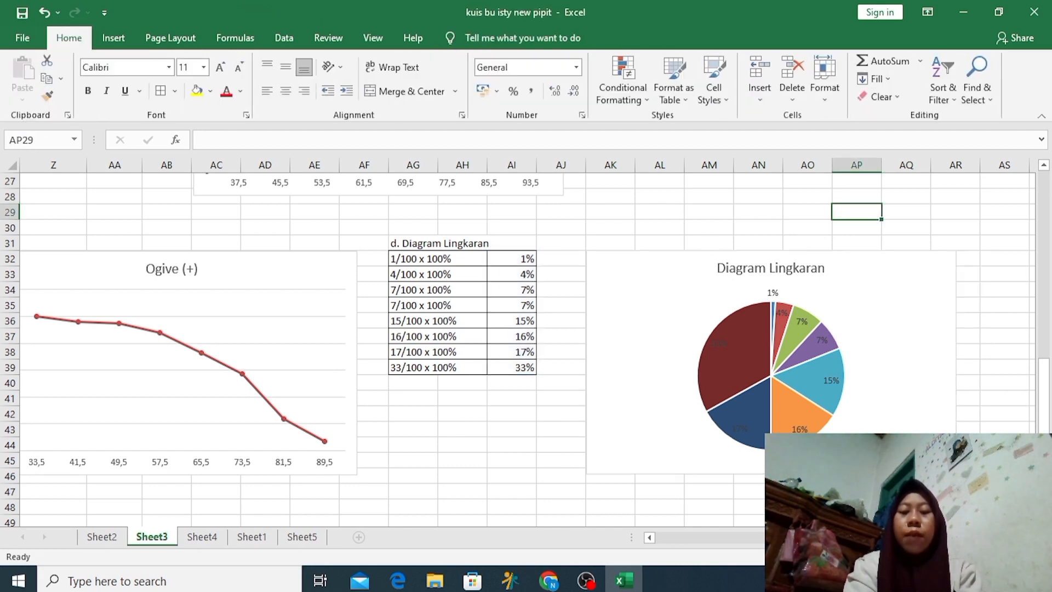
{"action": "scroll", "coordinate": [527, 342], "scroll_direction": "left", "scroll_amount": 6}
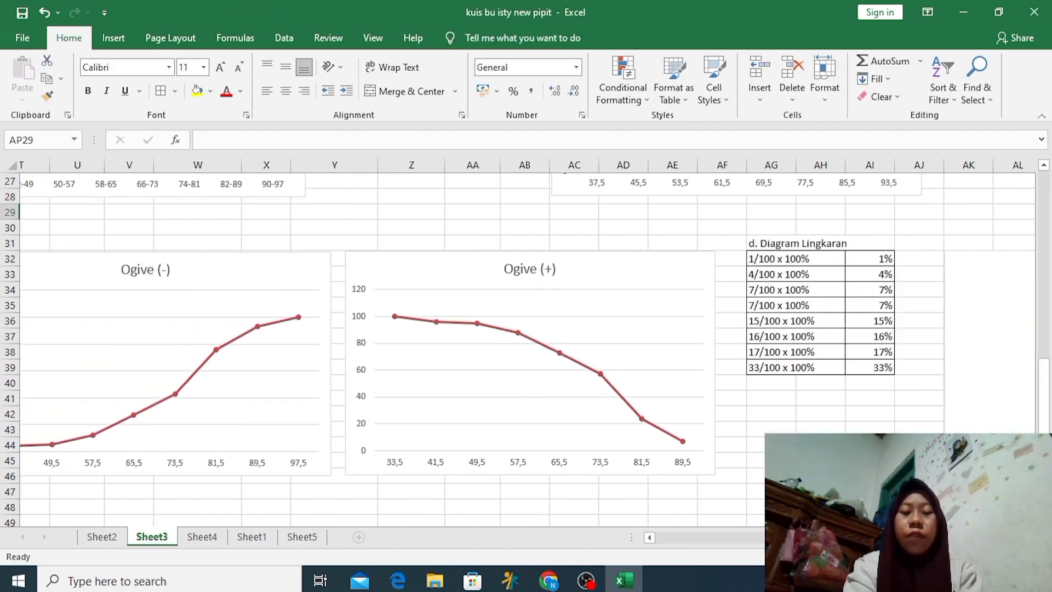
{"action": "scroll", "coordinate": [527, 342], "scroll_direction": "right", "scroll_amount": 3}
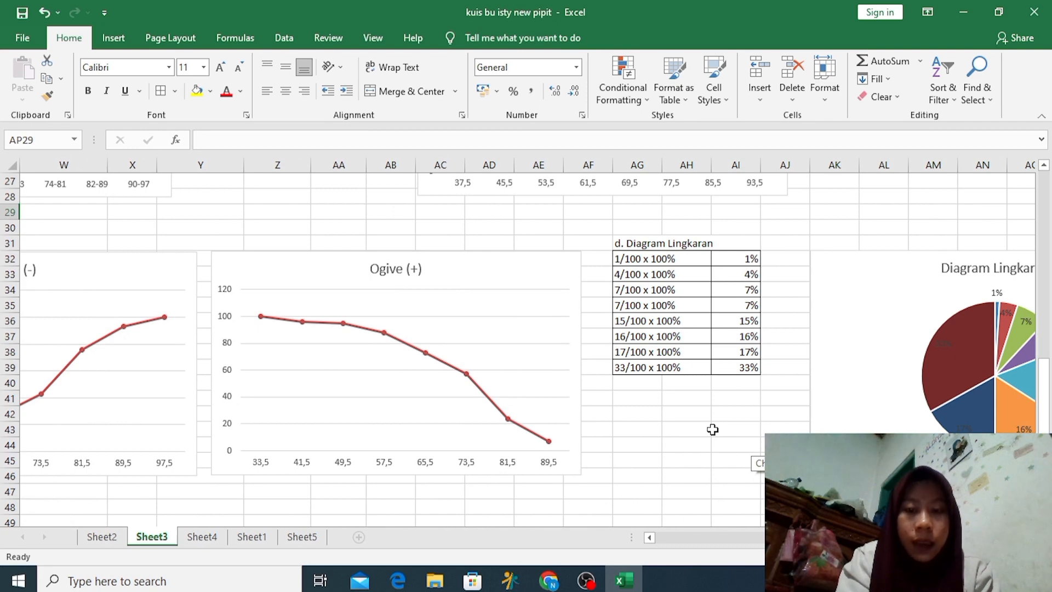
{"action": "scroll", "coordinate": [712, 429], "scroll_direction": "left", "scroll_amount": 5}
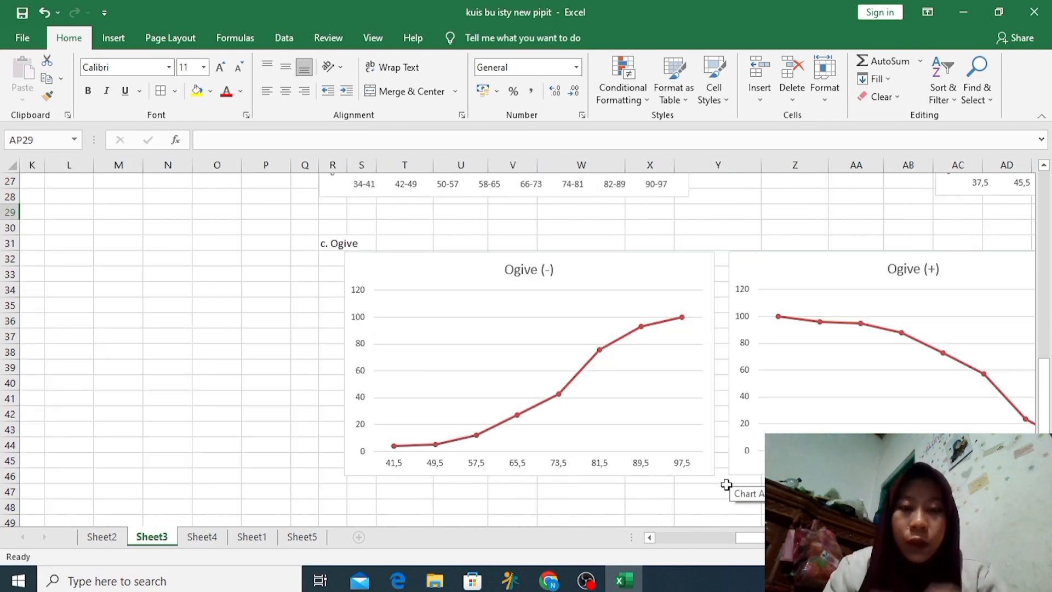